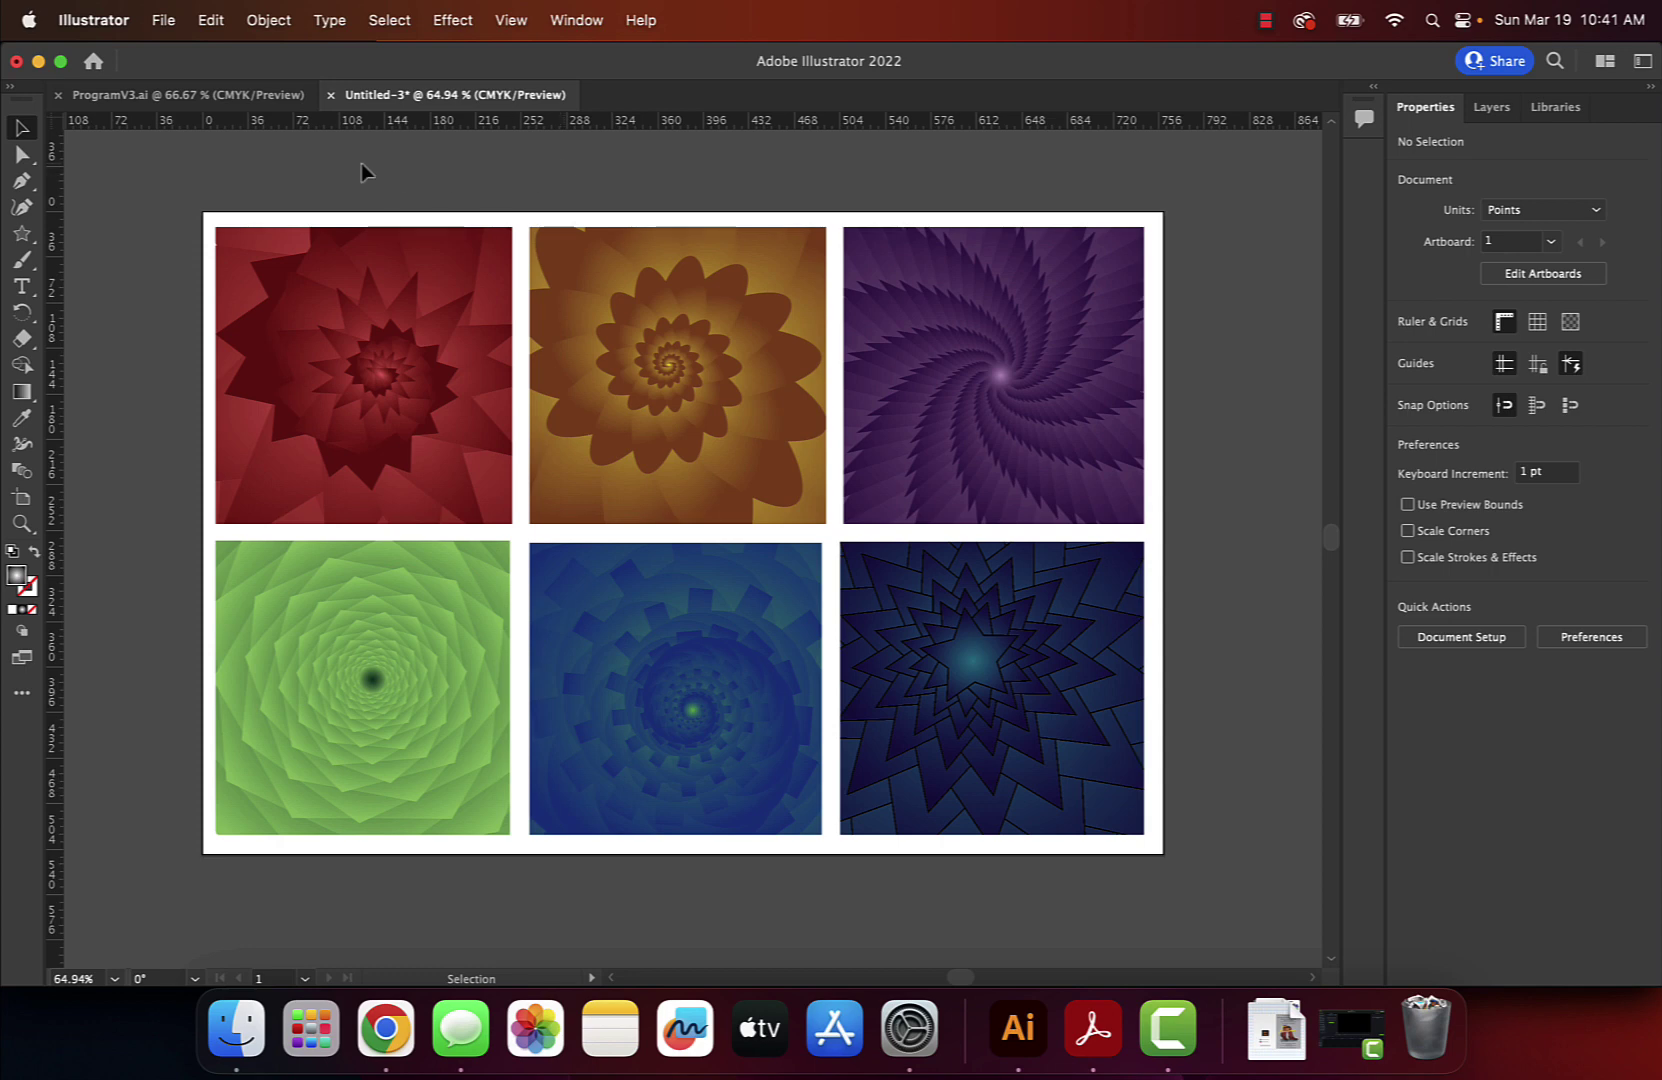
Create a new 8 x 8 in CMYK document with one artboard.
left_click(165, 22)
left_click(176, 60)
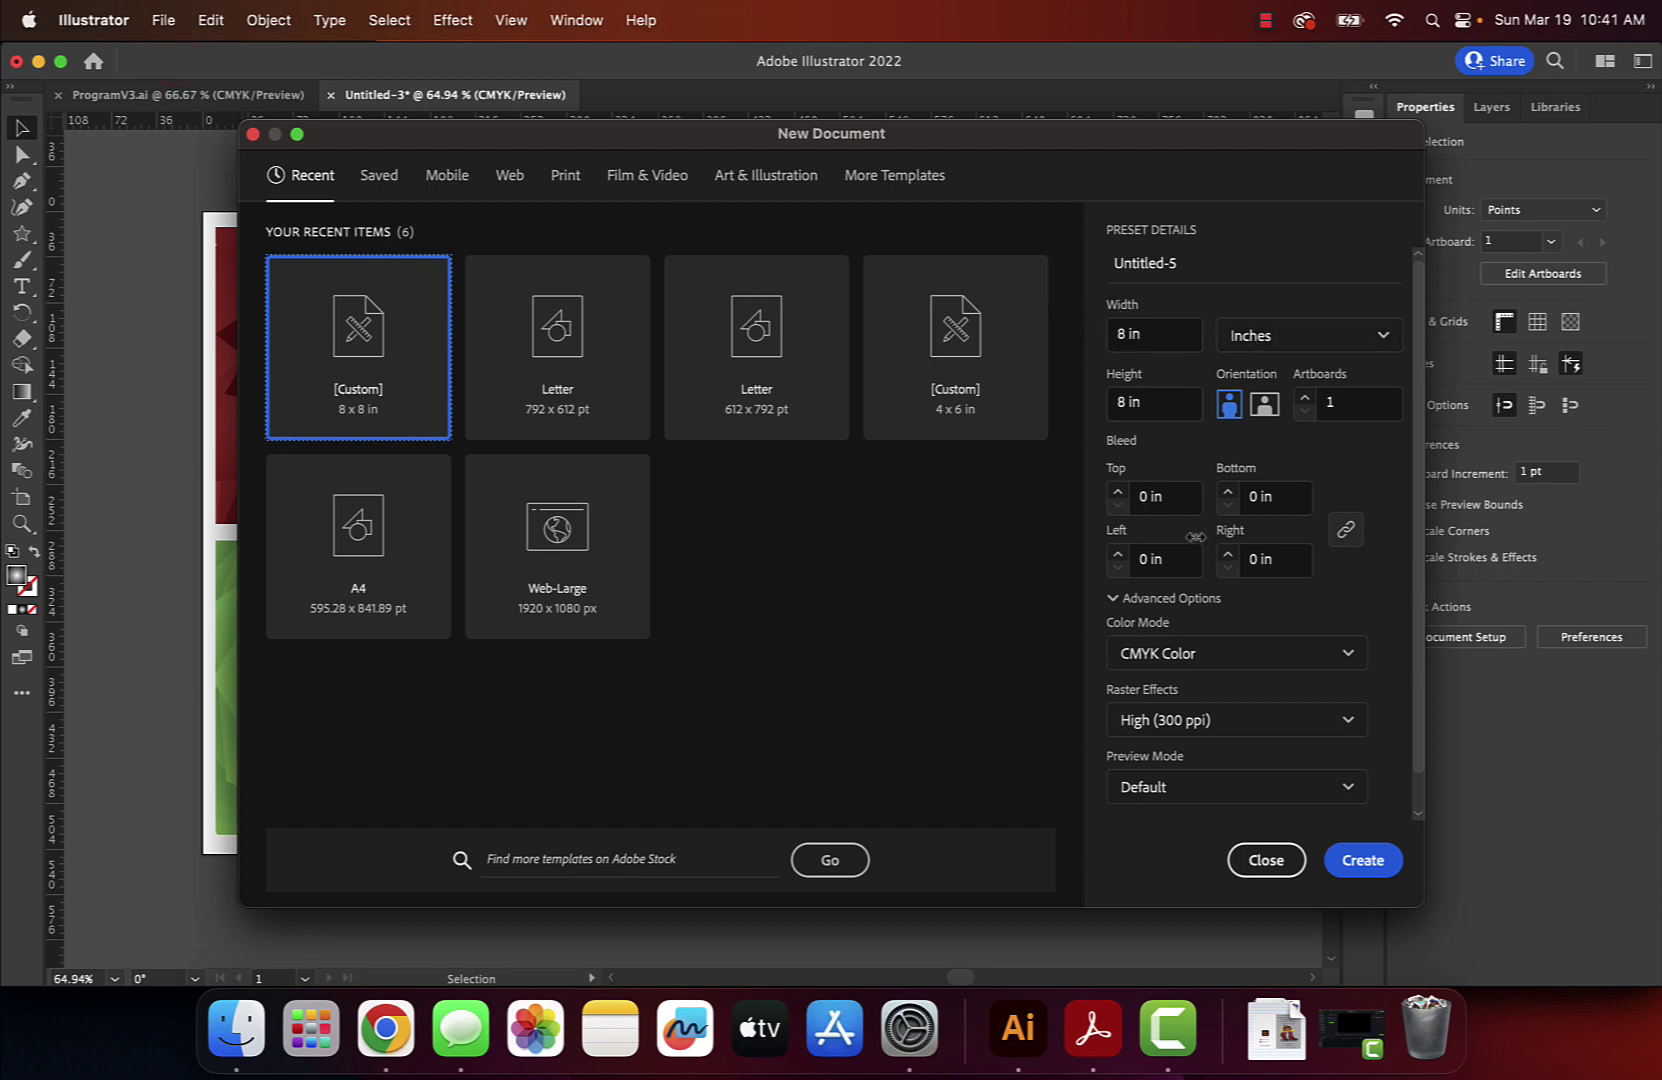
left_click(1362, 862)
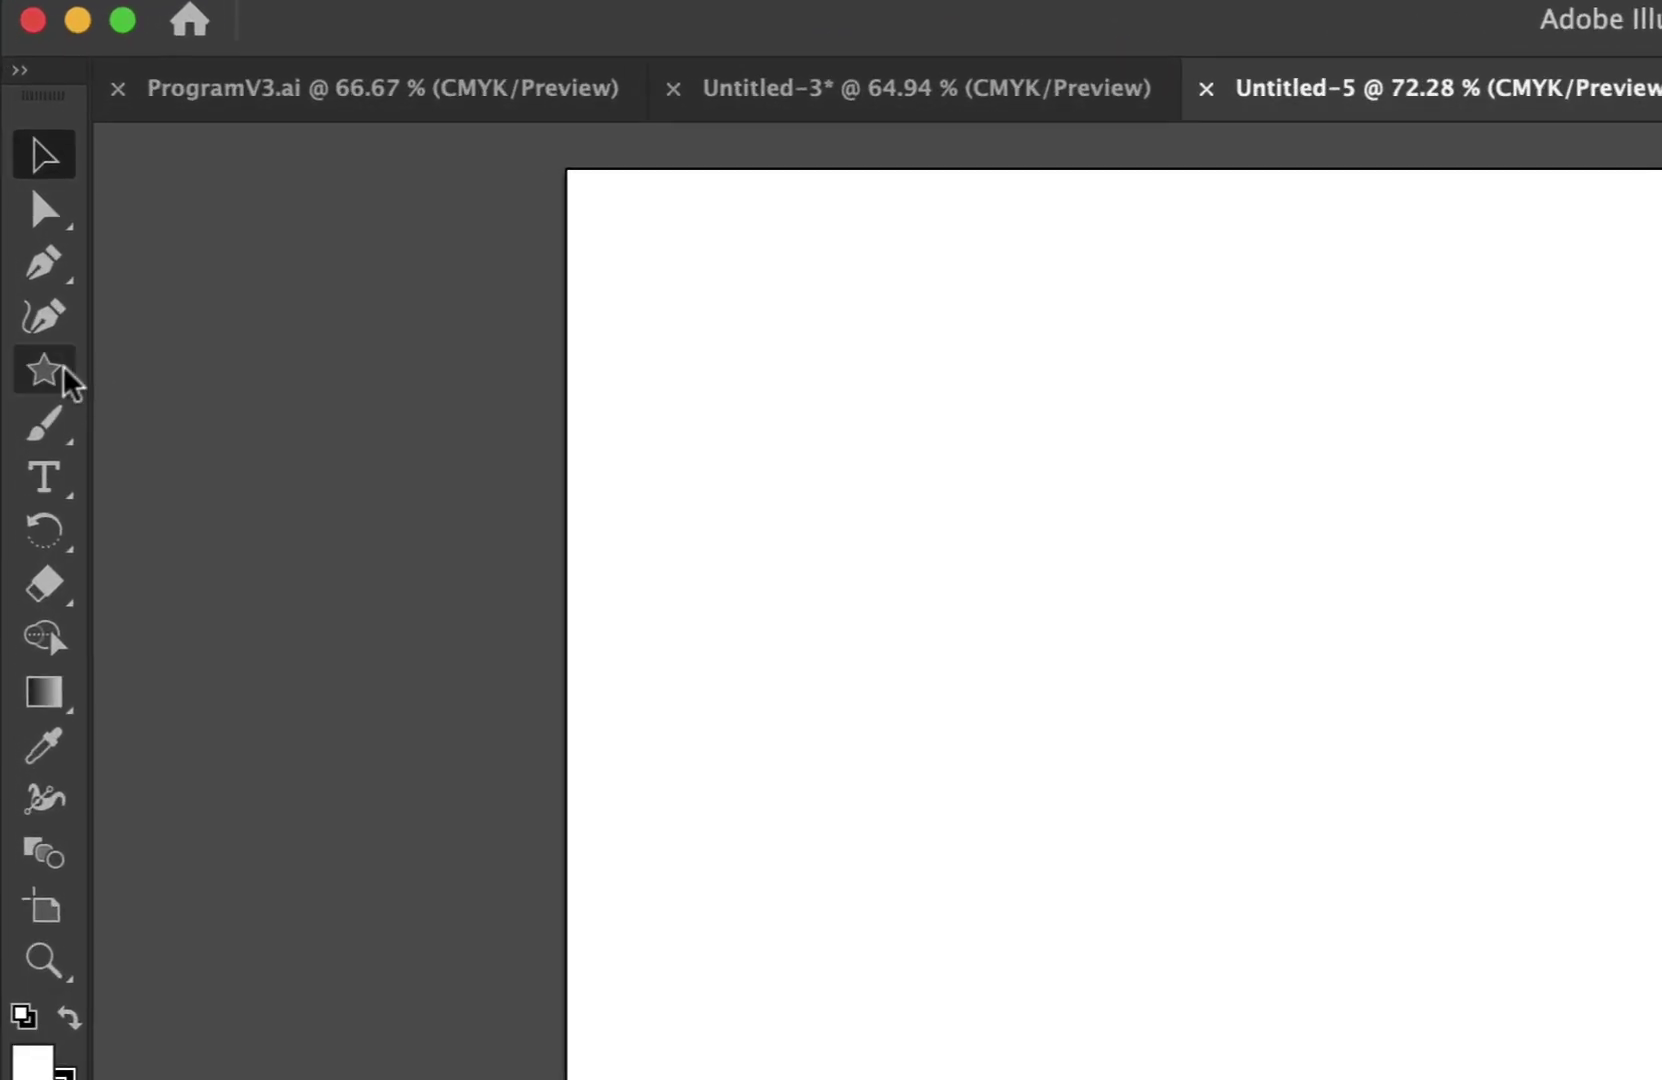
Draw a six-pointed star about 13.7 in wide and 14.9 in high, centred near the artboard's upper-left corner.
left_click(31, 233)
left_click(140, 372)
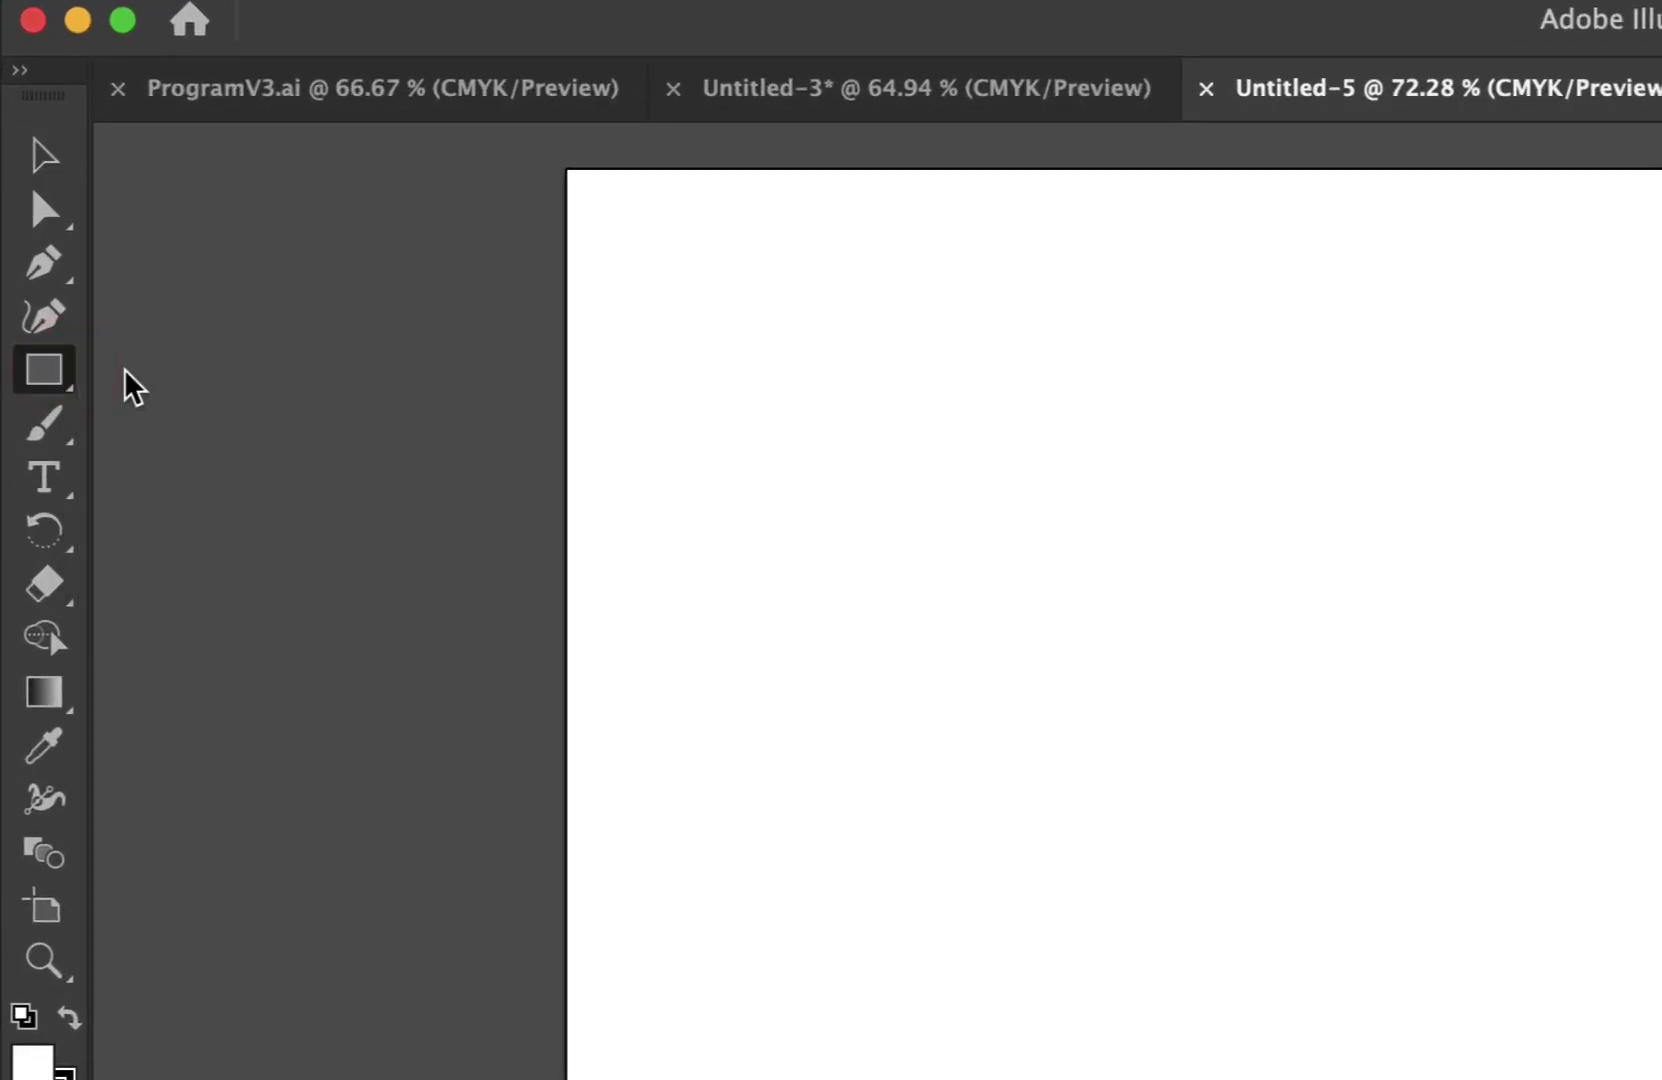
left_click(42, 378)
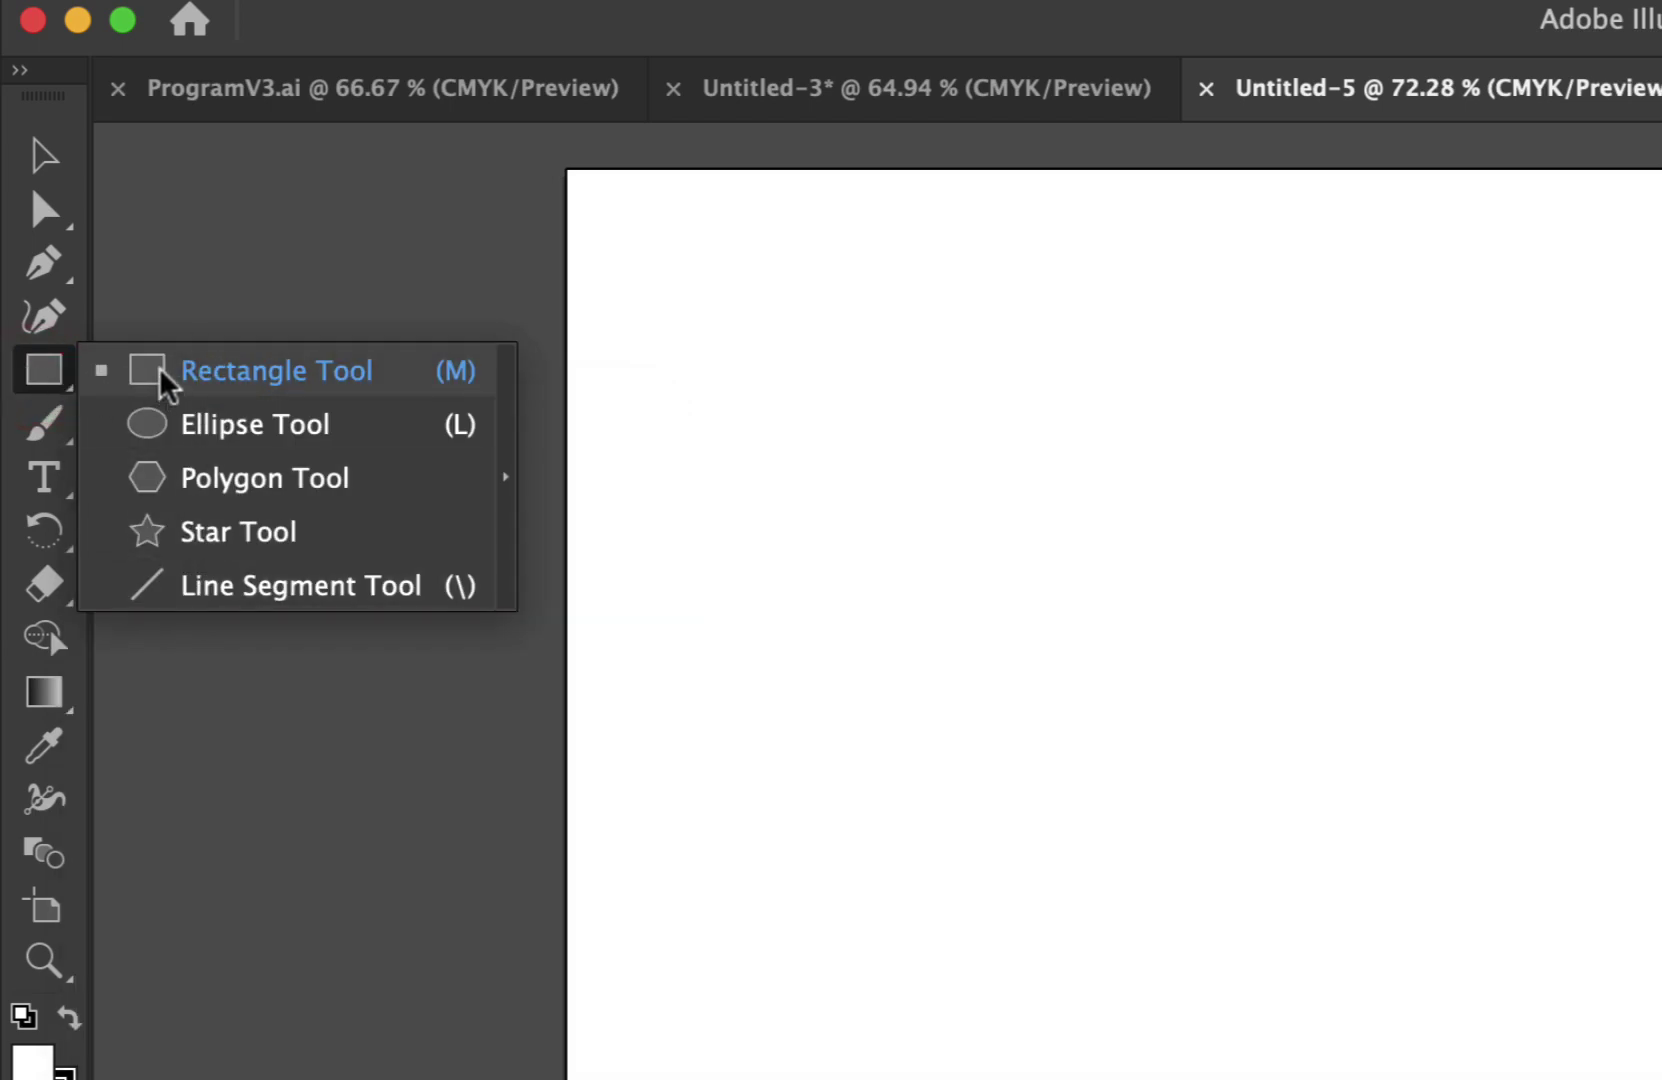
left_click(224, 540)
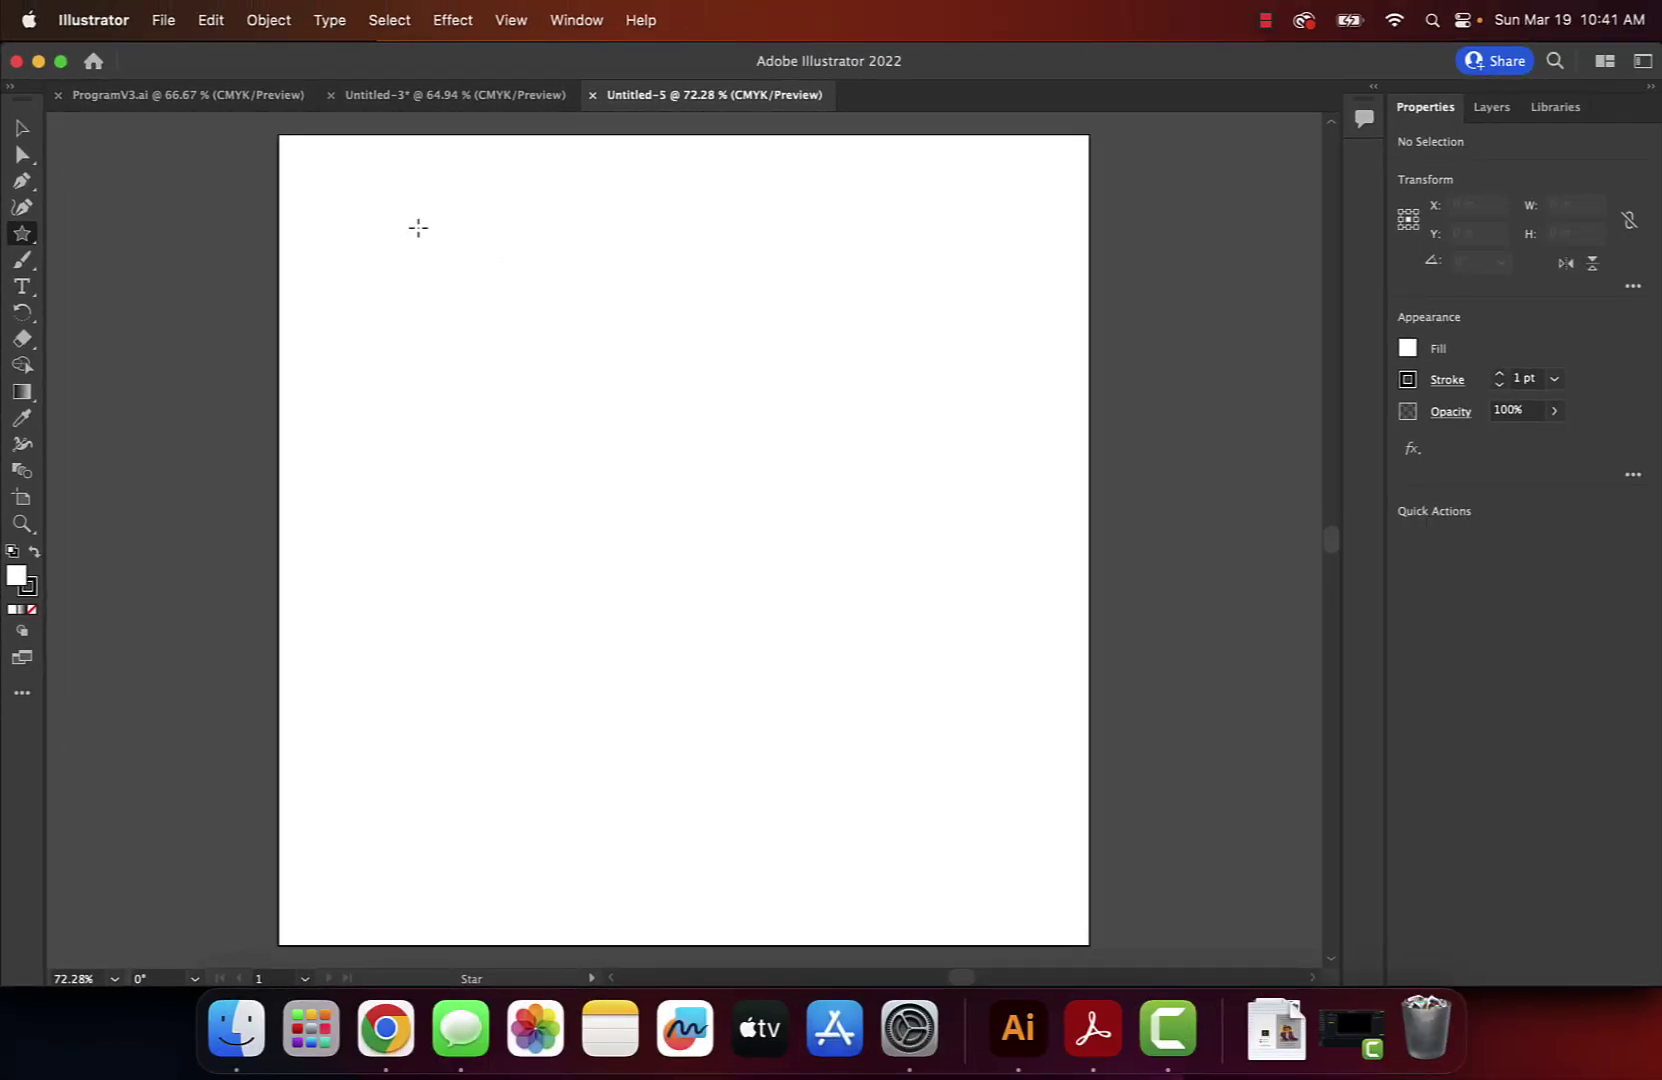
scroll(418, 228, "down", 2)
scroll(410, 233, "down", 2)
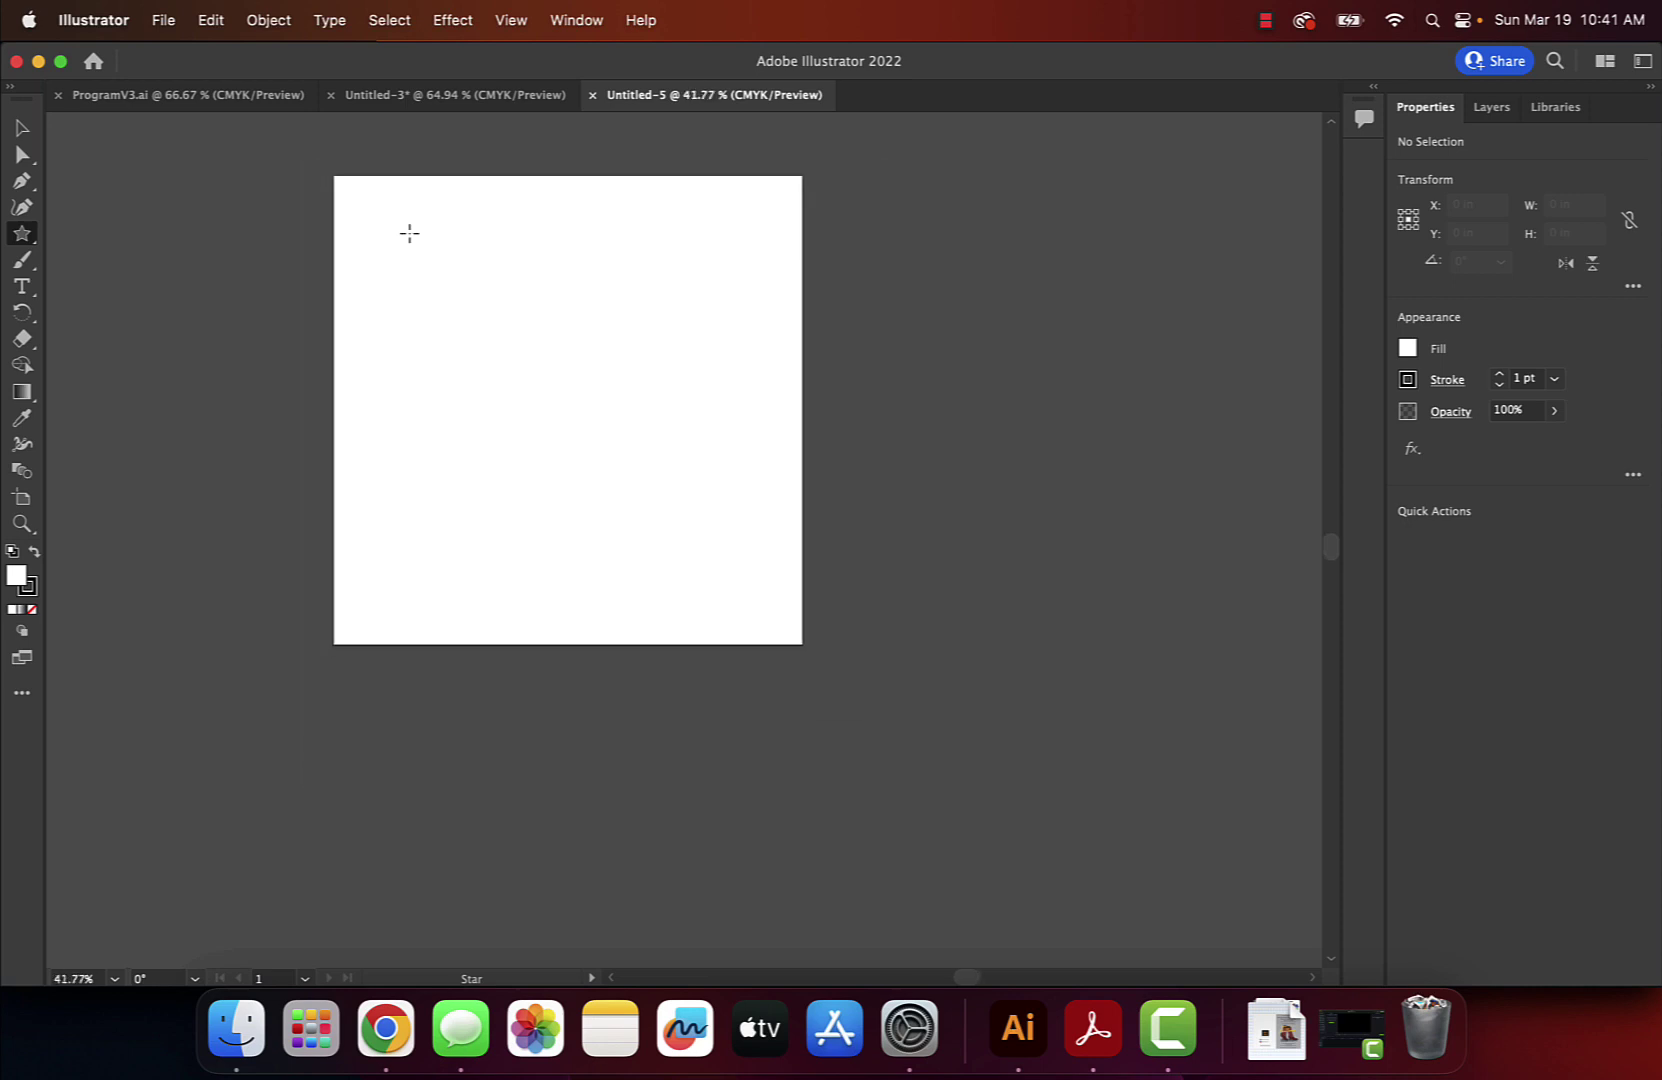
scroll(409, 233, "down", 2)
scroll(409, 233, "up", 5)
scroll(409, 233, "left", 4)
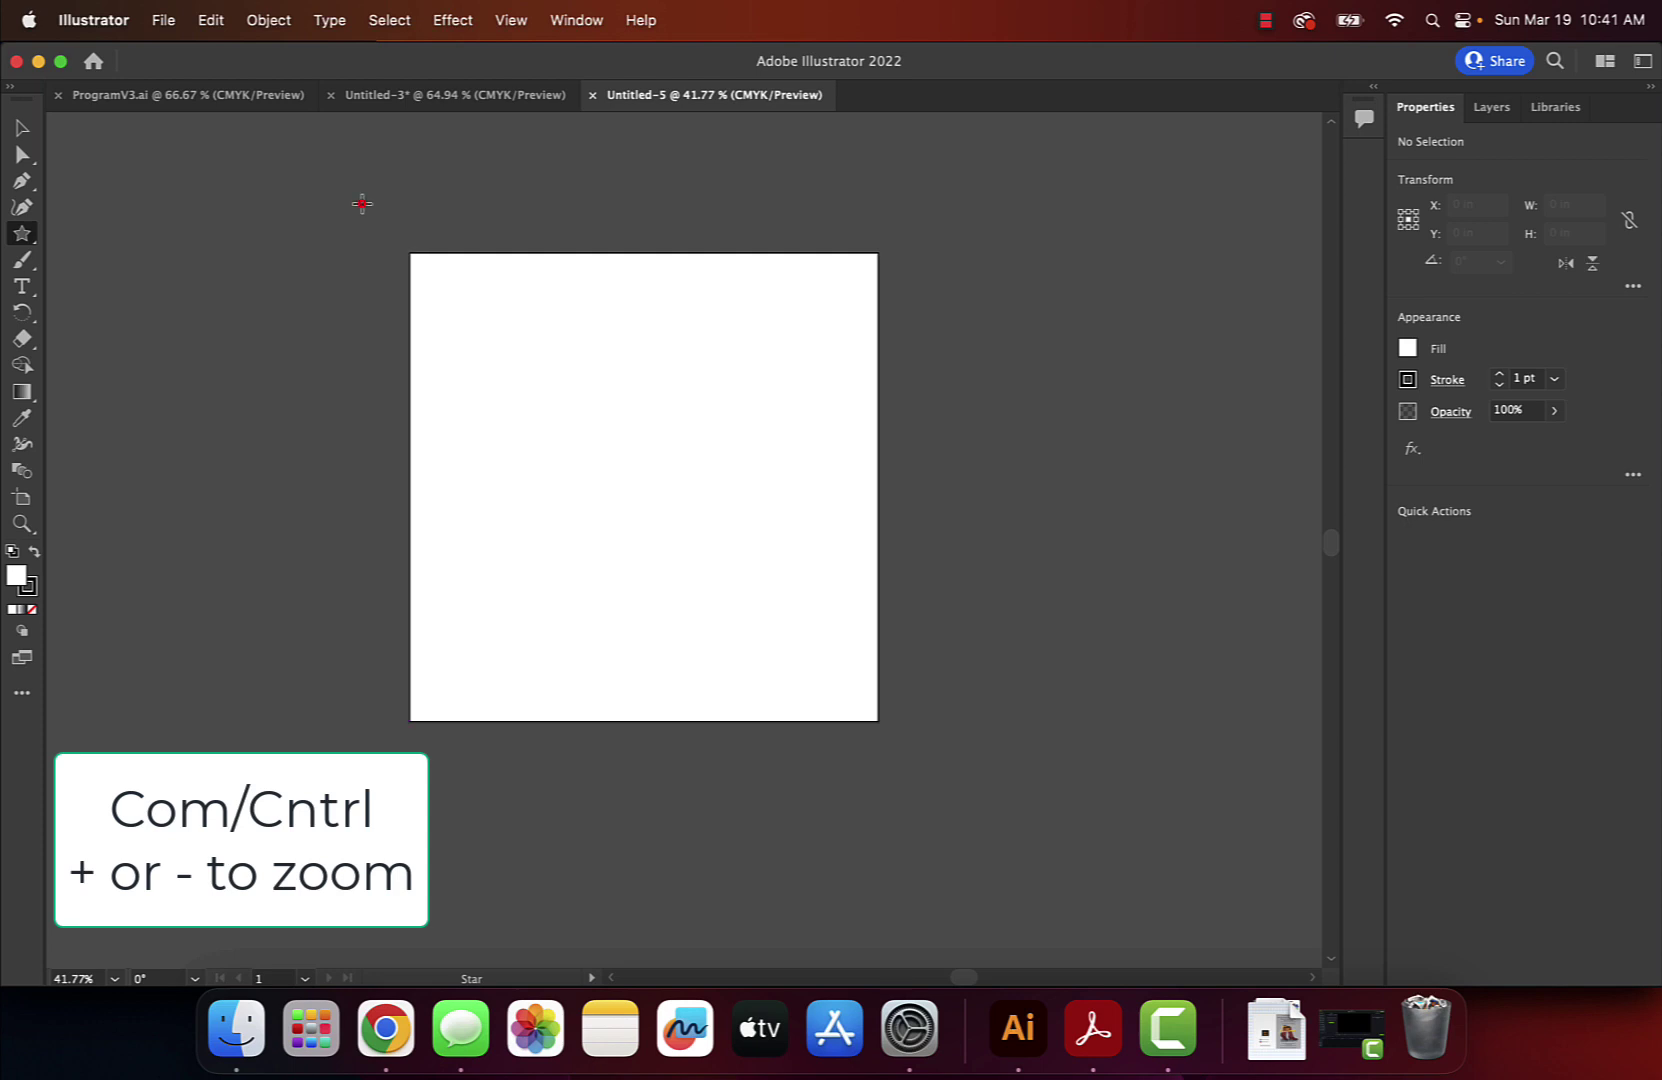
left_click_drag(362, 204, 716, 462)
key("Up")
key("Down")
key("Down")
key("Down")
key("Down")
key("Up")
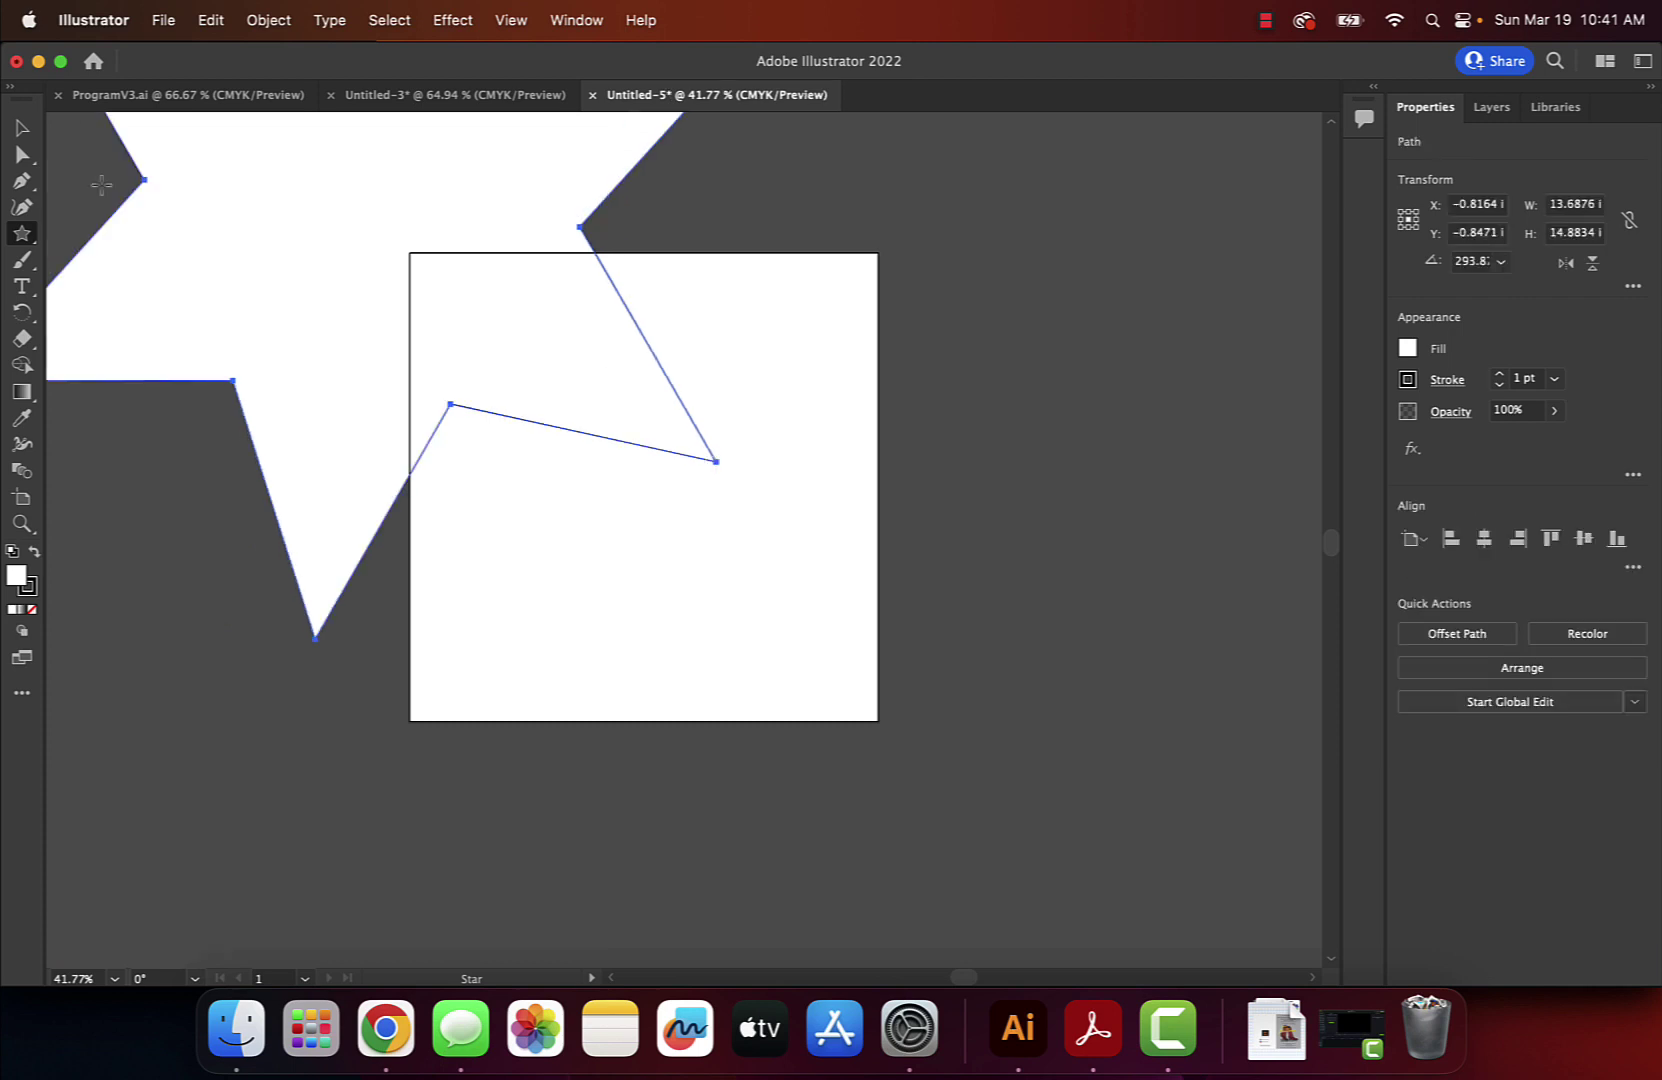
Move the star over the artboard, enlarge it to about 17.3 x 18.8 in, and reposition it near the artboard's centre.
left_click(24, 128)
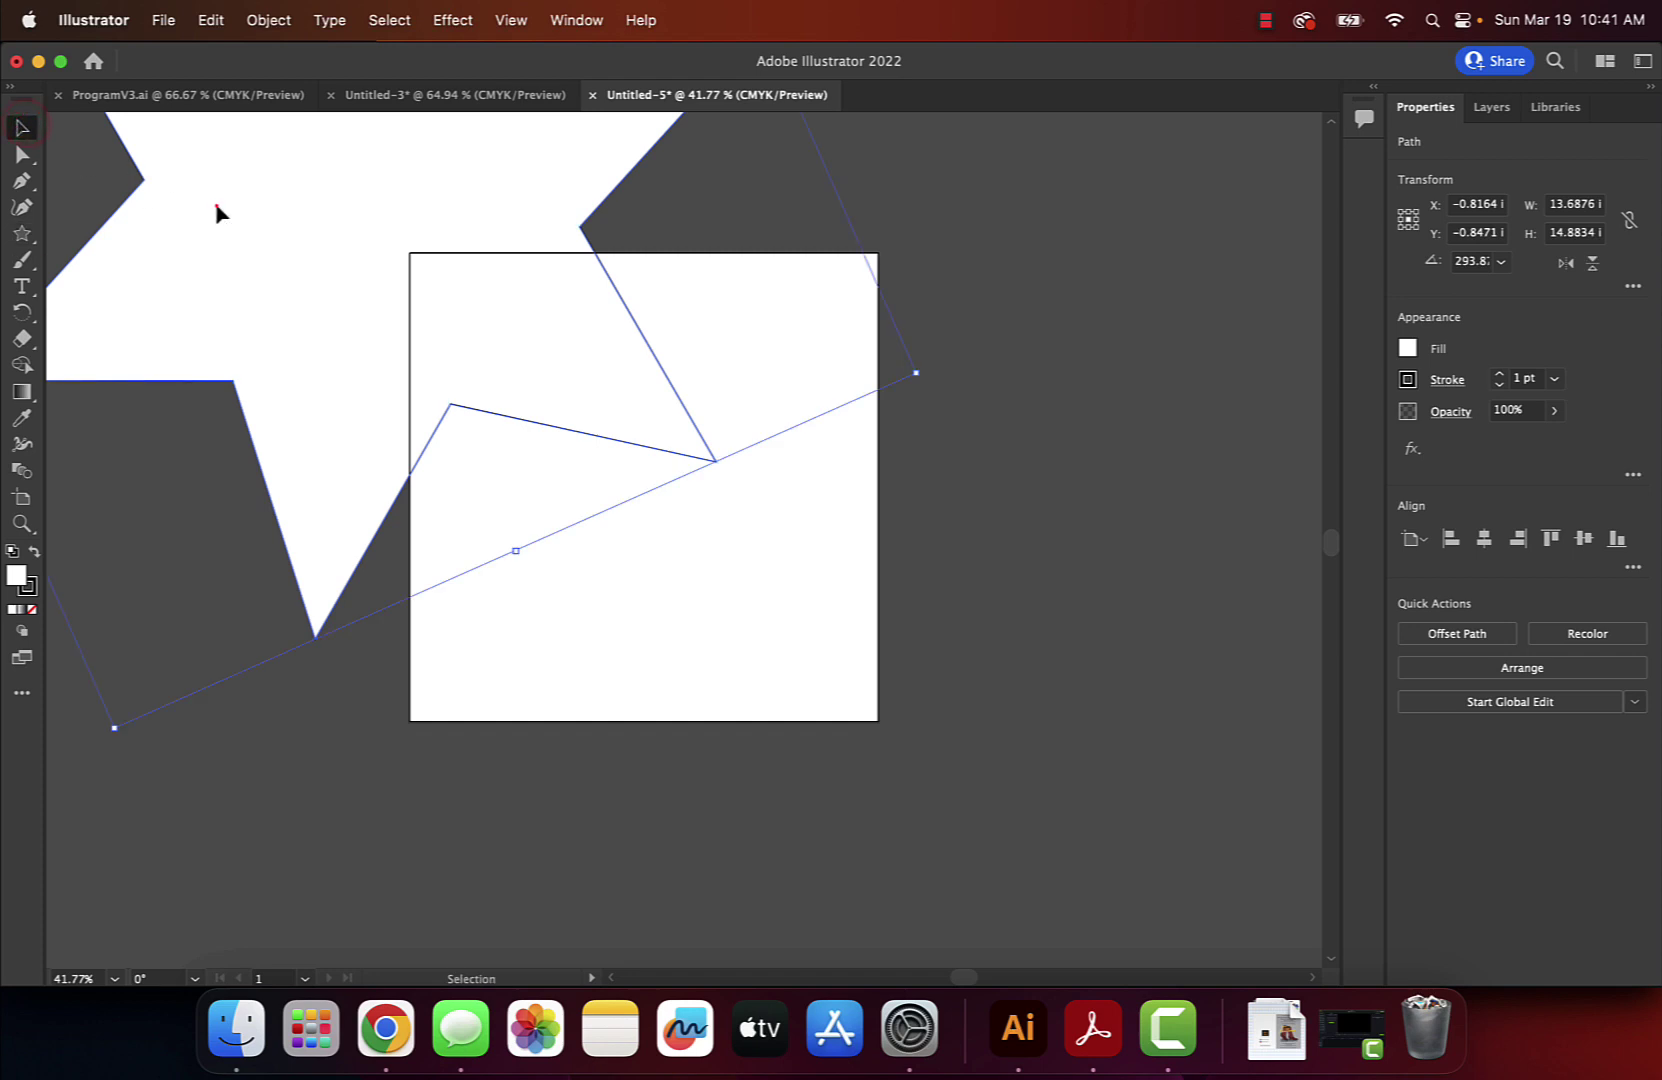
left_click_drag(216, 205, 458, 452)
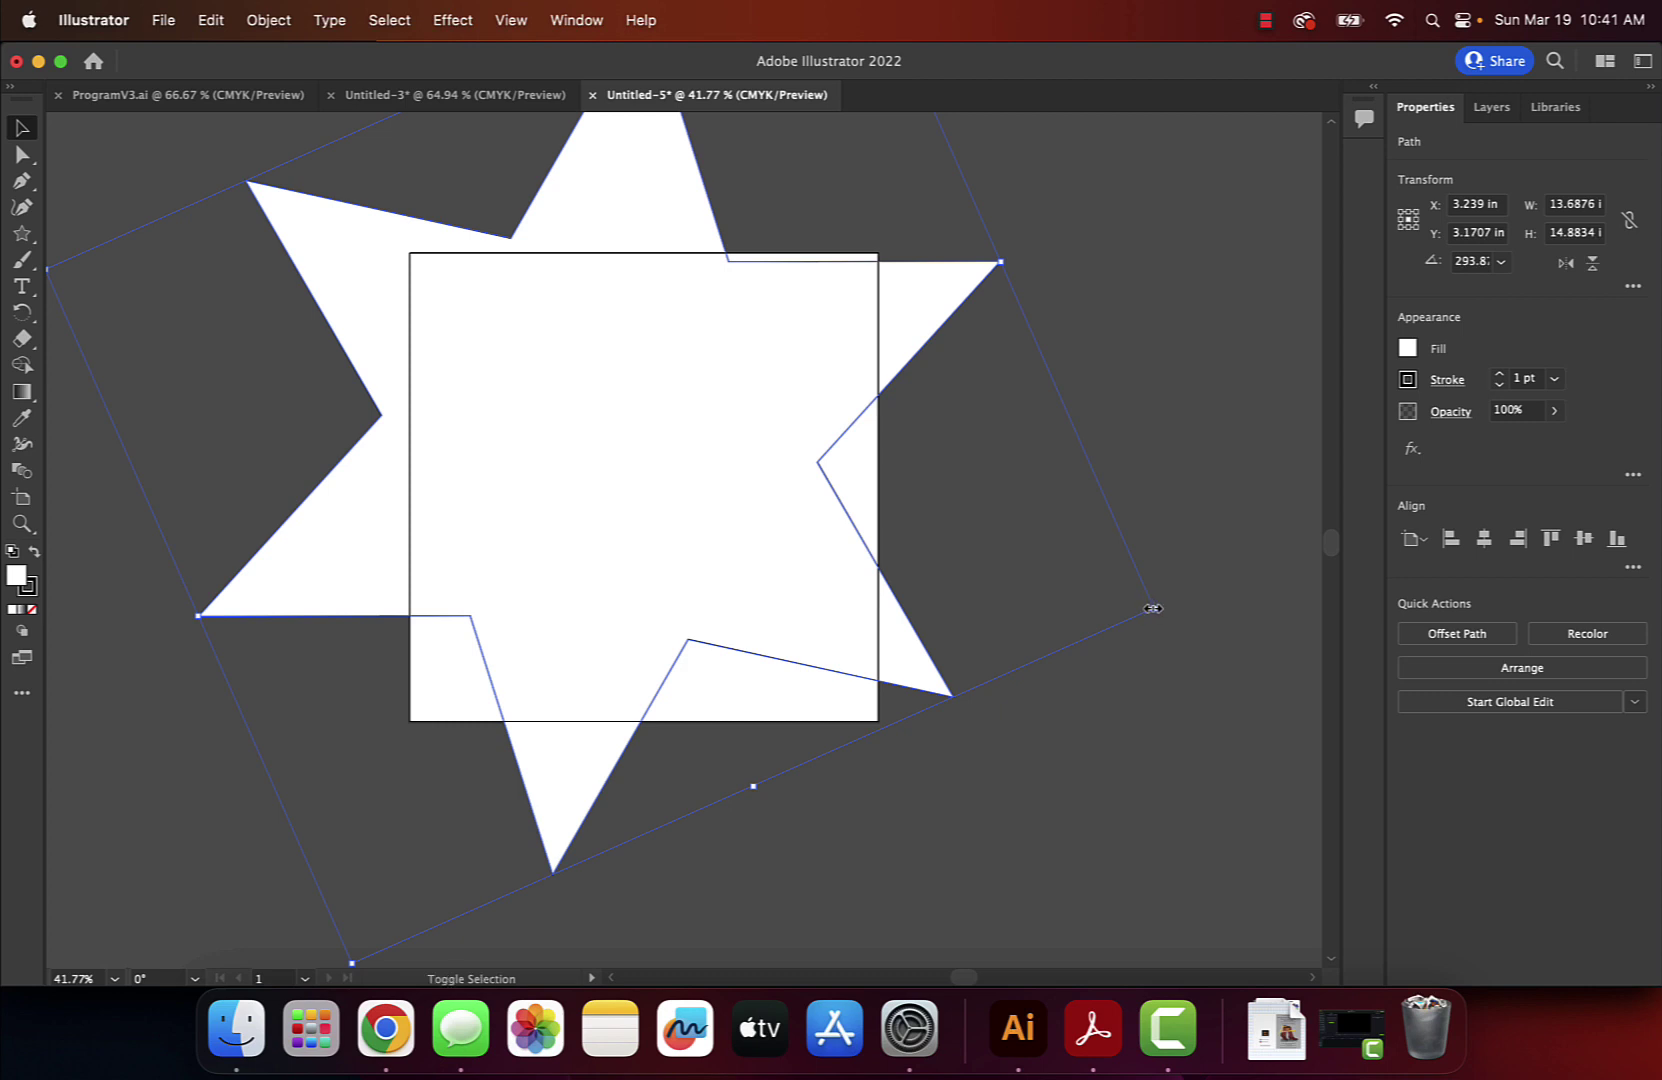
left_click_drag(1153, 608, 1065, 625)
scroll(635, 571, "left", 5)
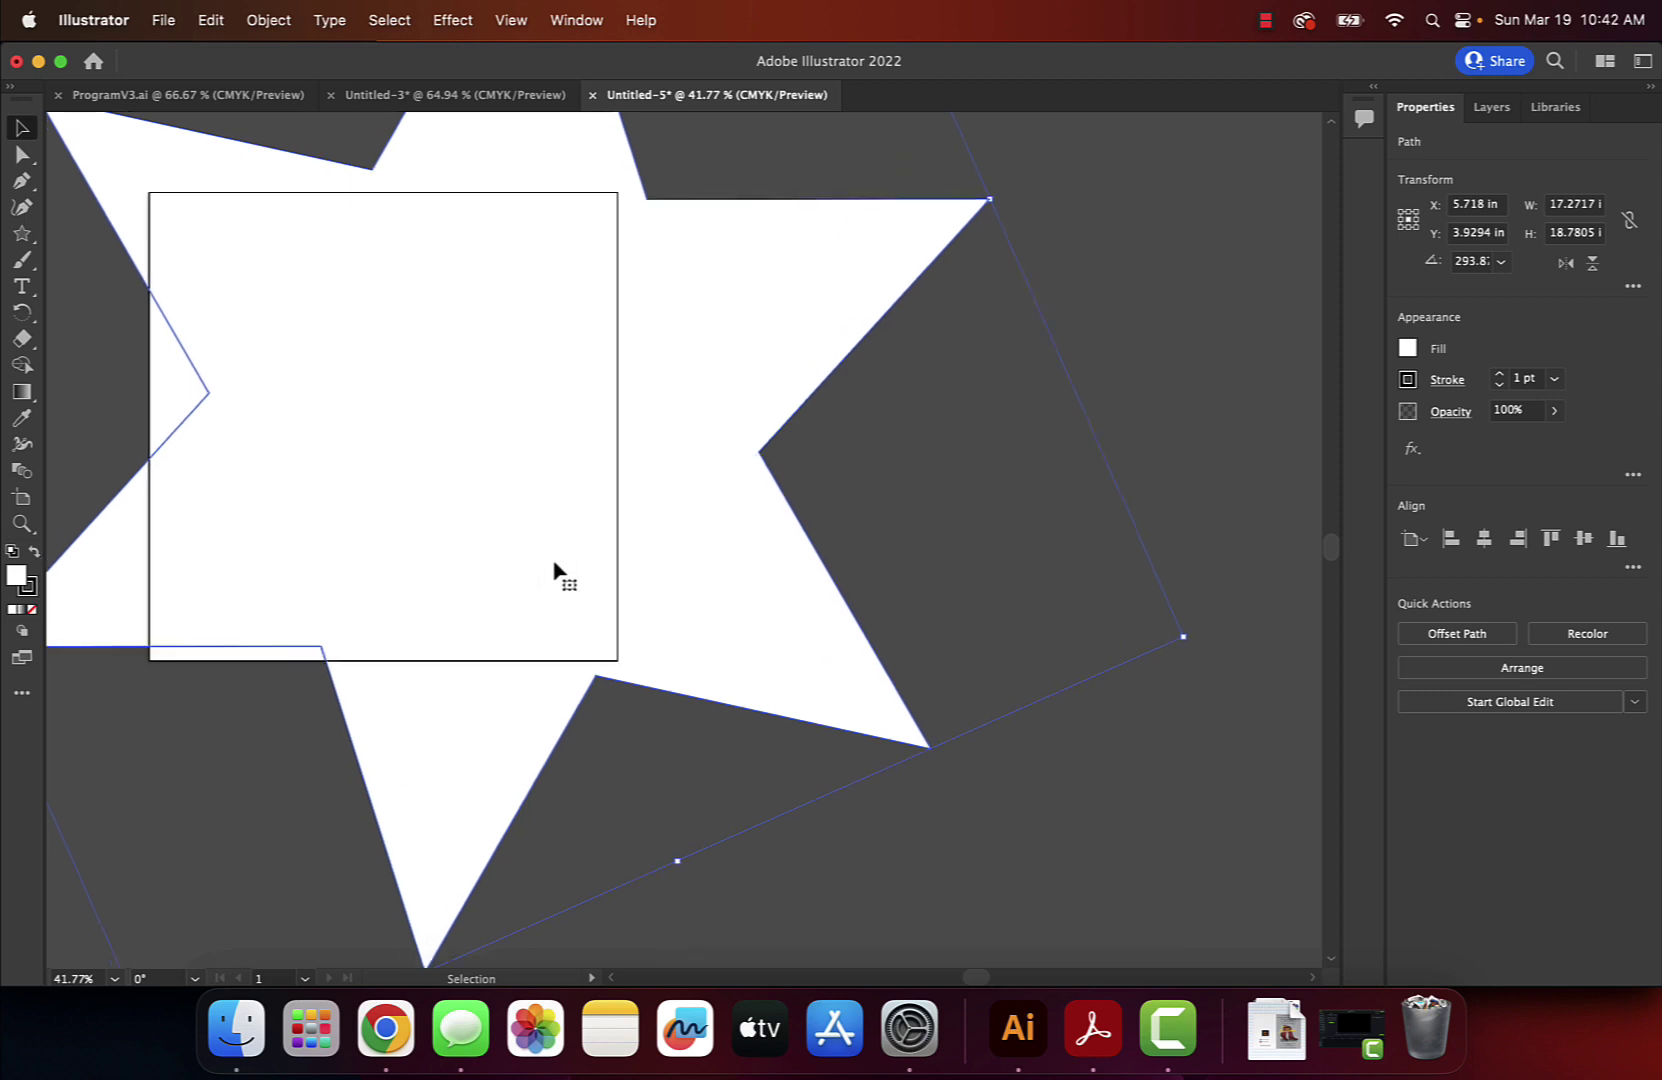
left_click_drag(555, 570, 469, 539)
scroll(535, 748, "down", 3)
scroll(535, 748, "left", 4)
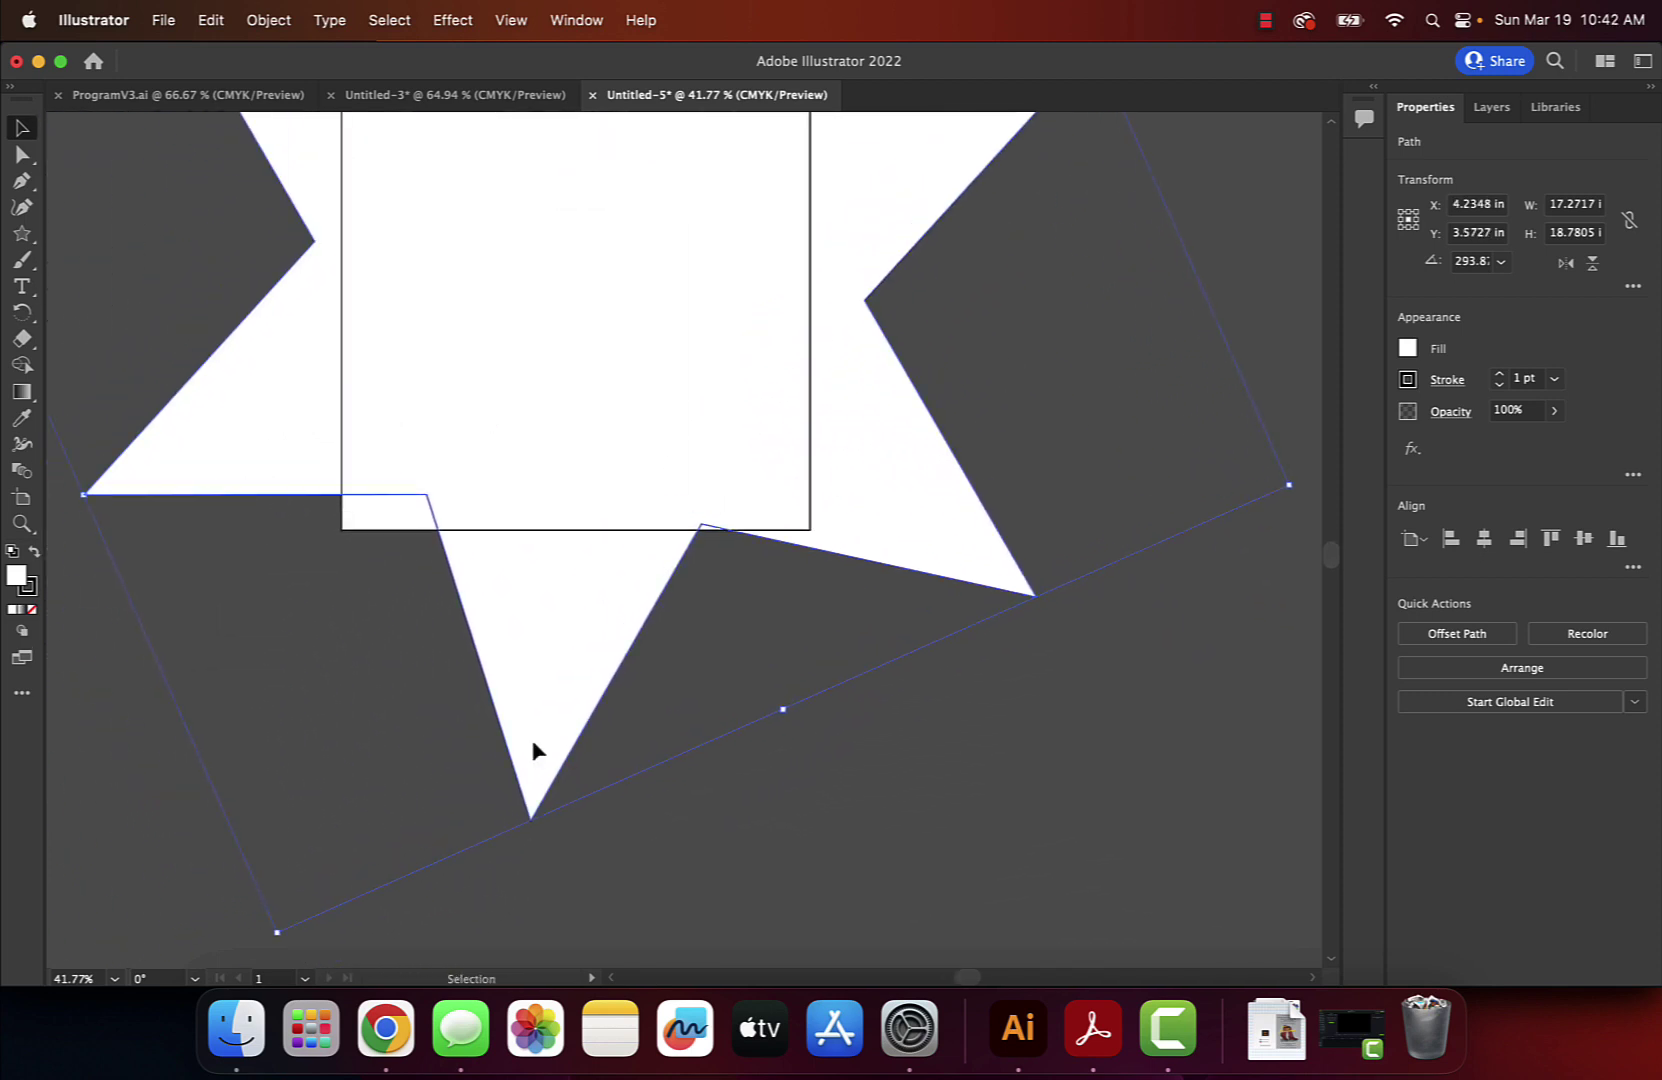
Enlarge the star to about 20.7 x 22.5 in and move it so its body covers the whole artboard.
left_click_drag(277, 932, 283, 862)
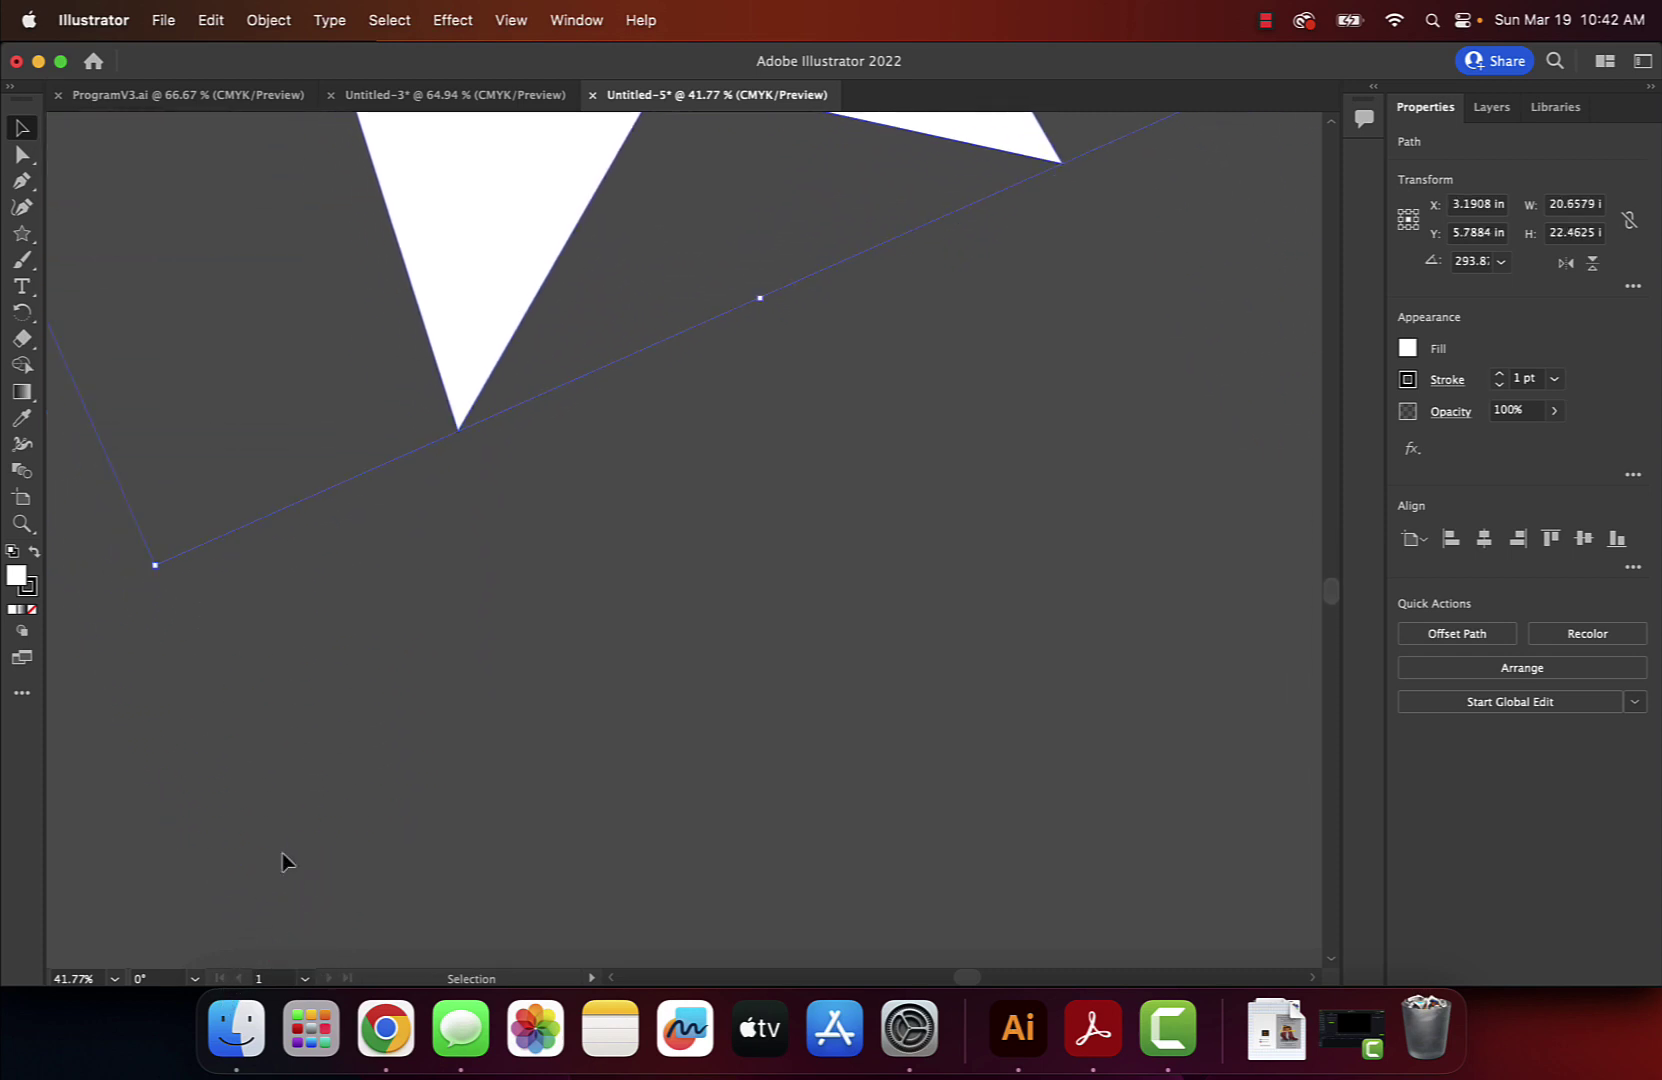
scroll(283, 862, "up", 10)
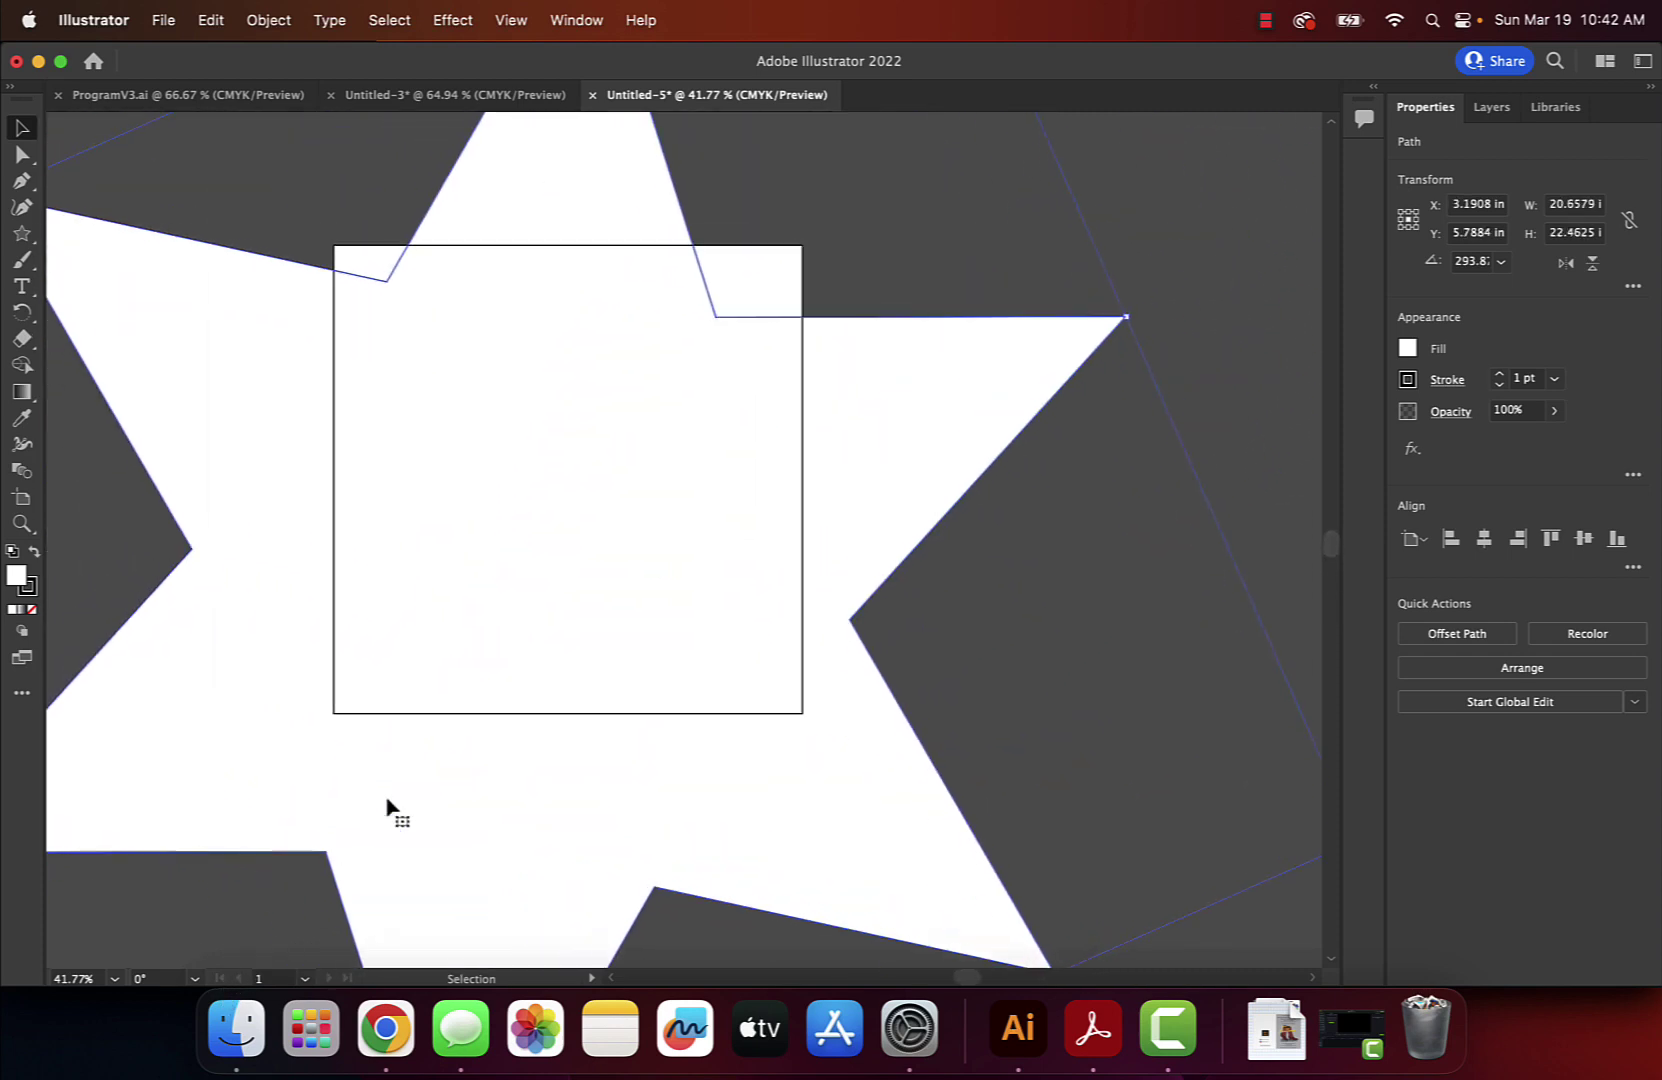
left_click_drag(597, 815, 682, 741)
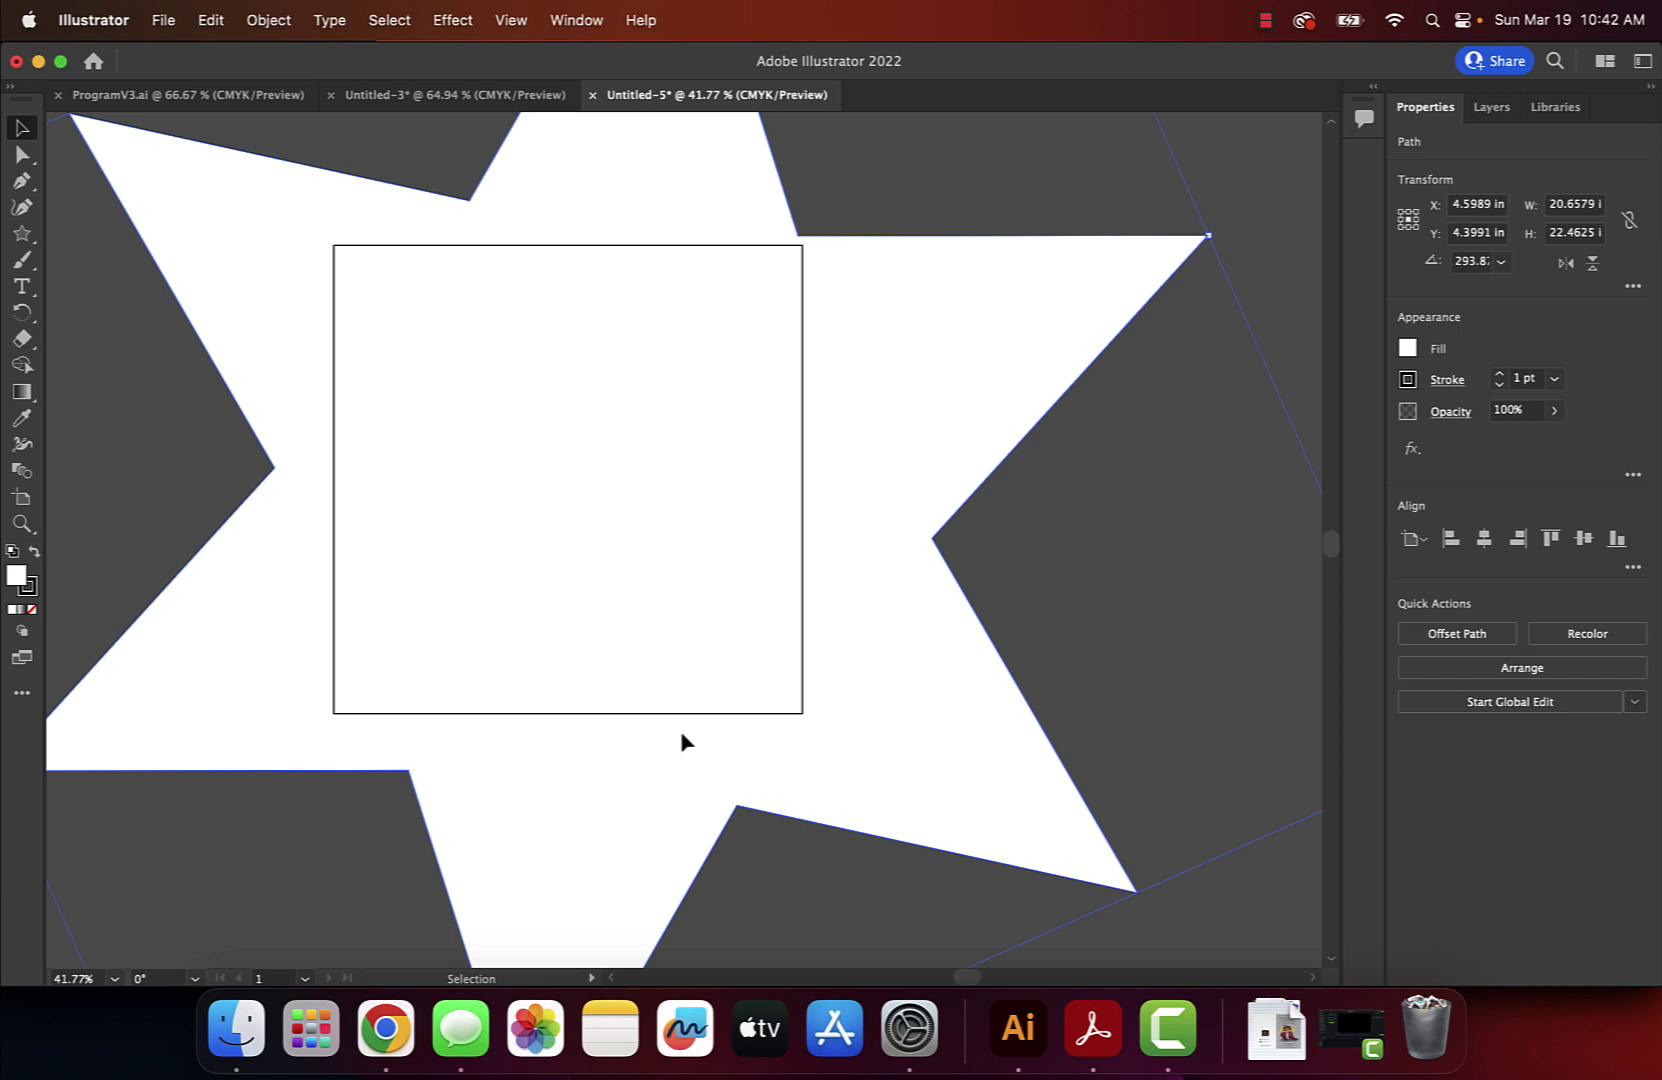
Fill the star with a radial gradient.
left_click(585, 22)
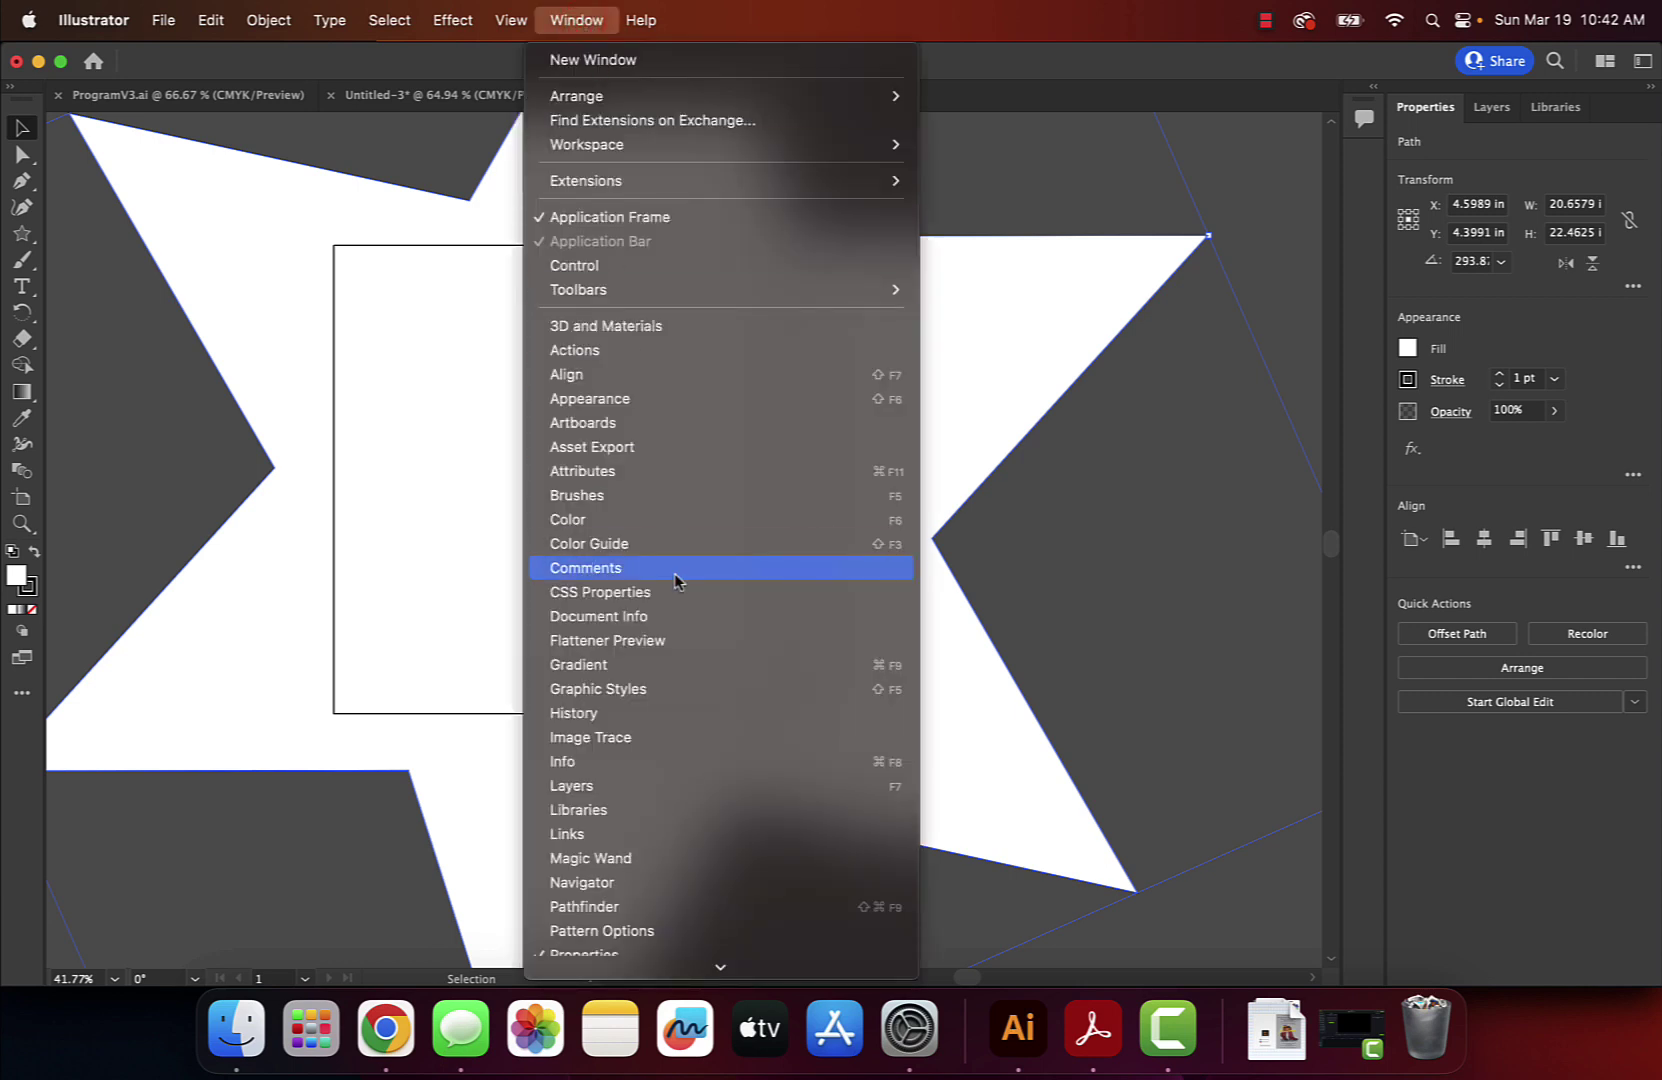
left_click(674, 664)
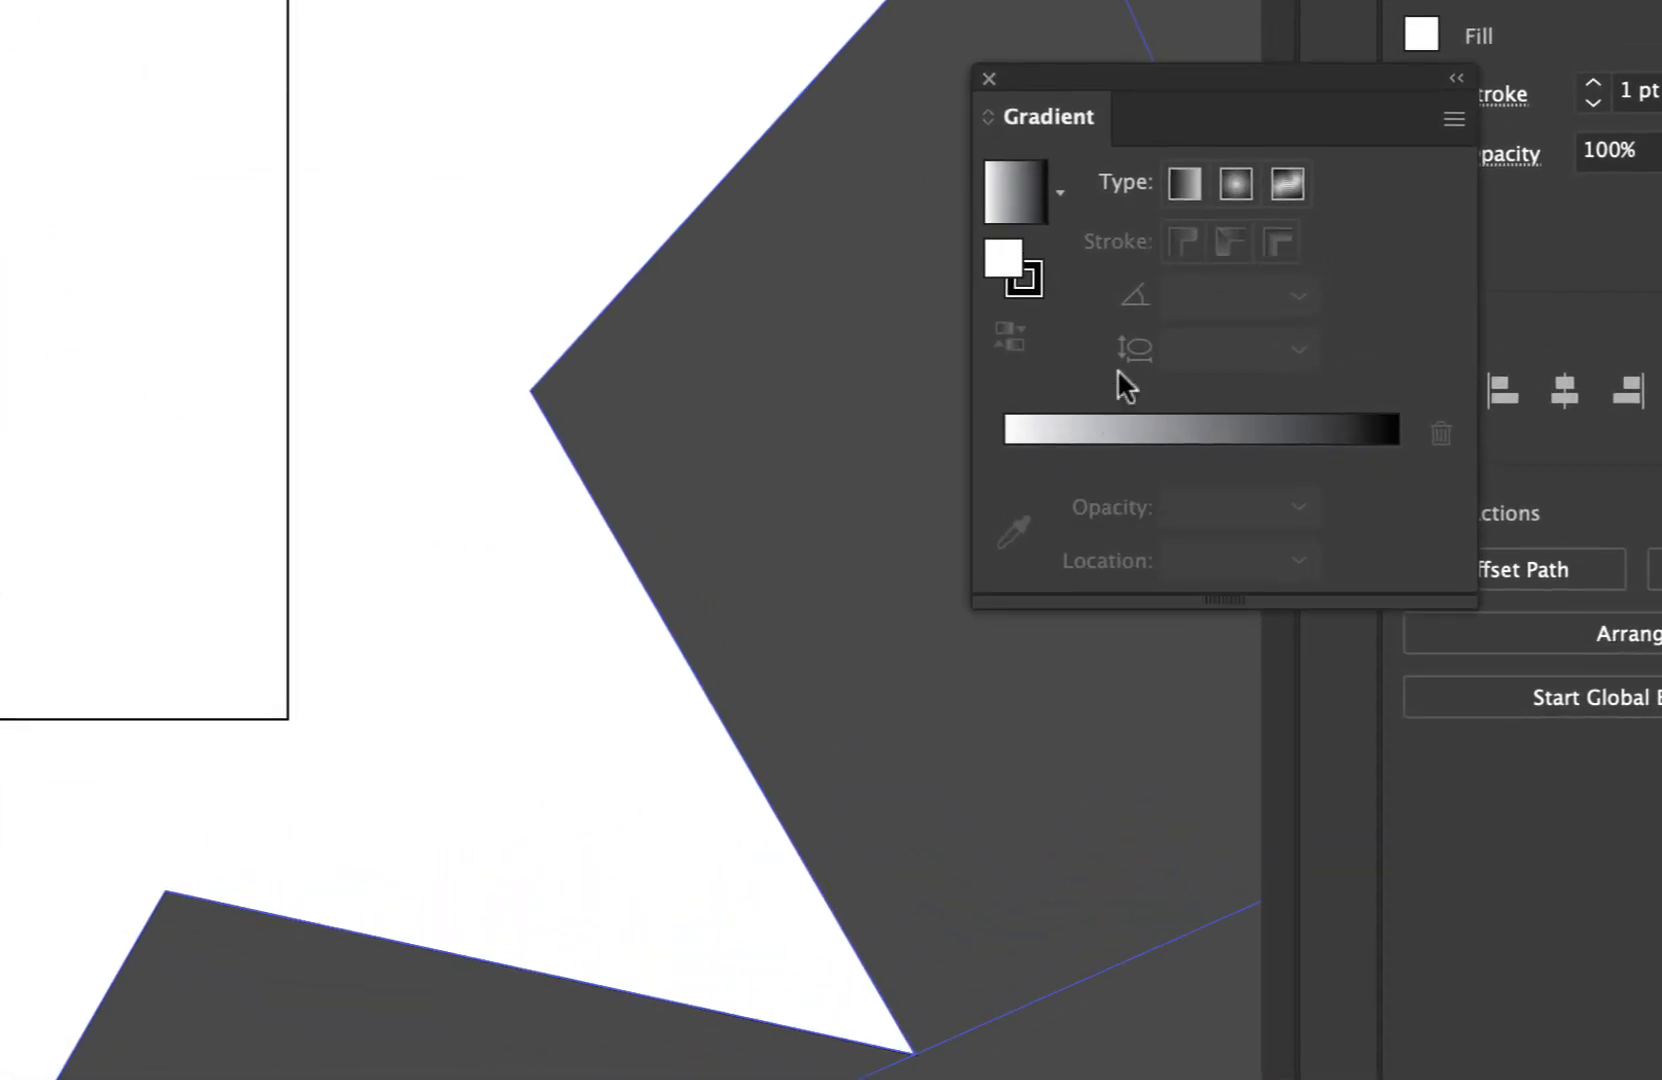
left_click(1234, 180)
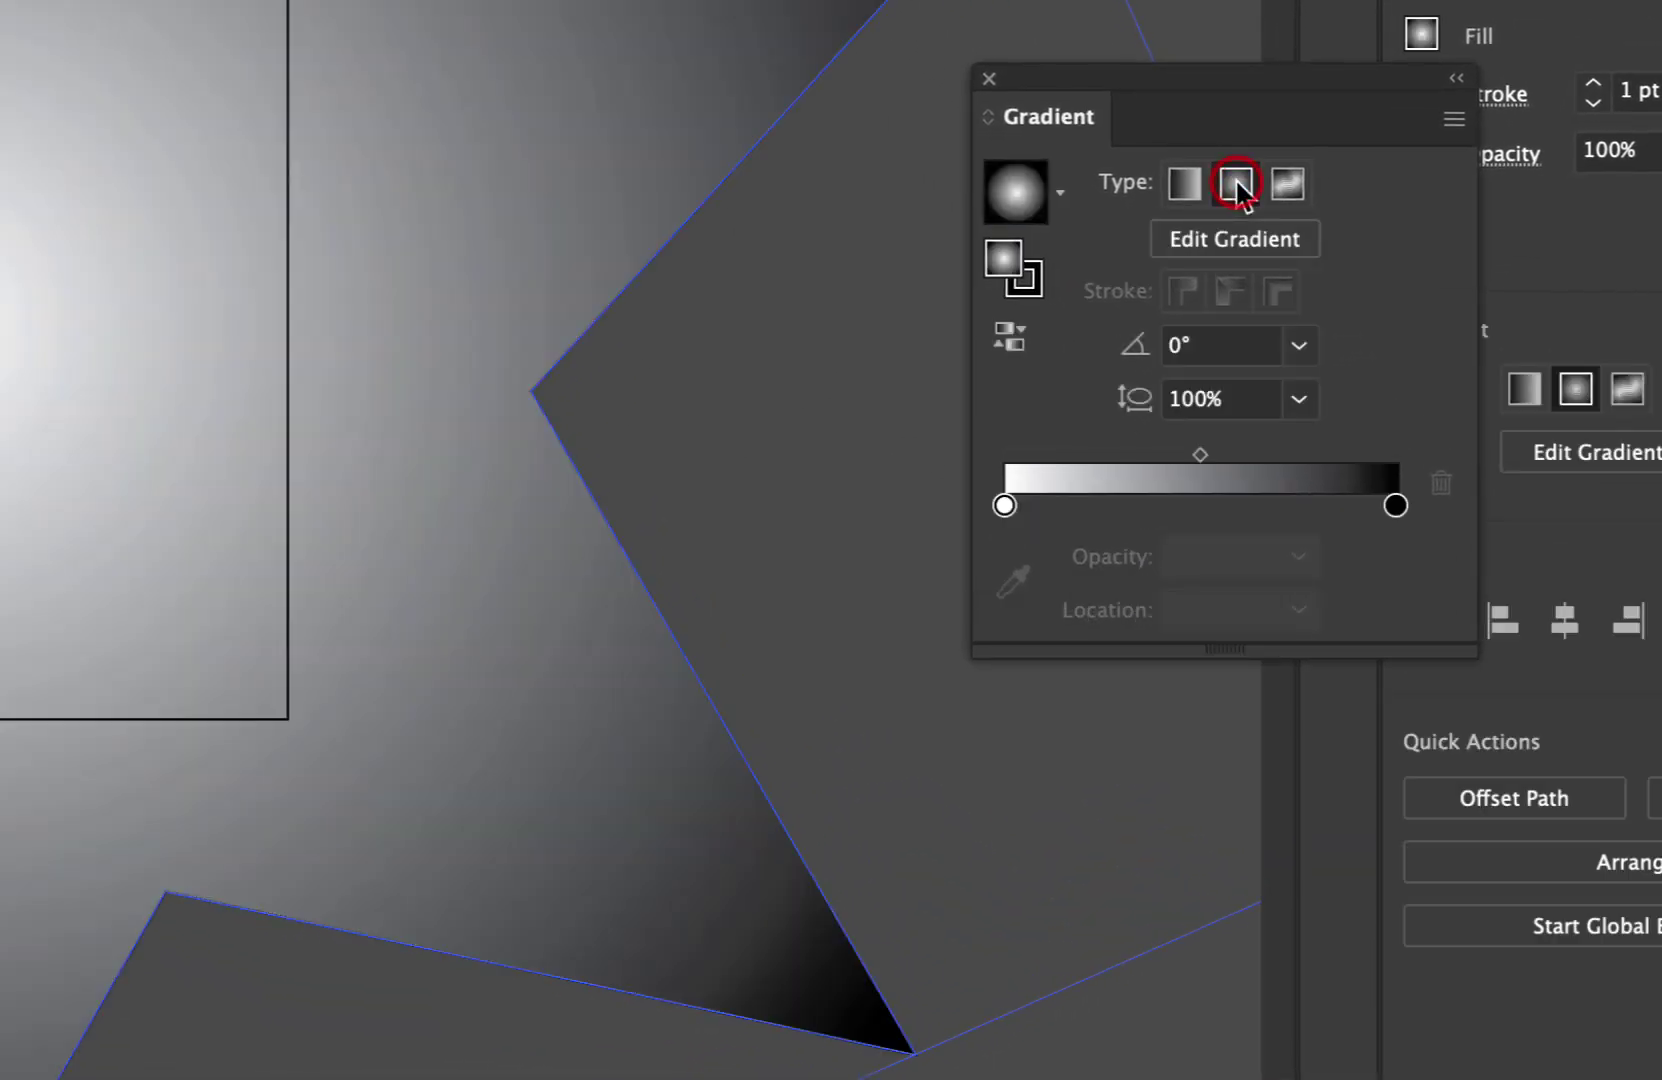
Switch the gradient's white starting stop to RGB and colour it light blue (79D0EA).
double_click(1005, 507)
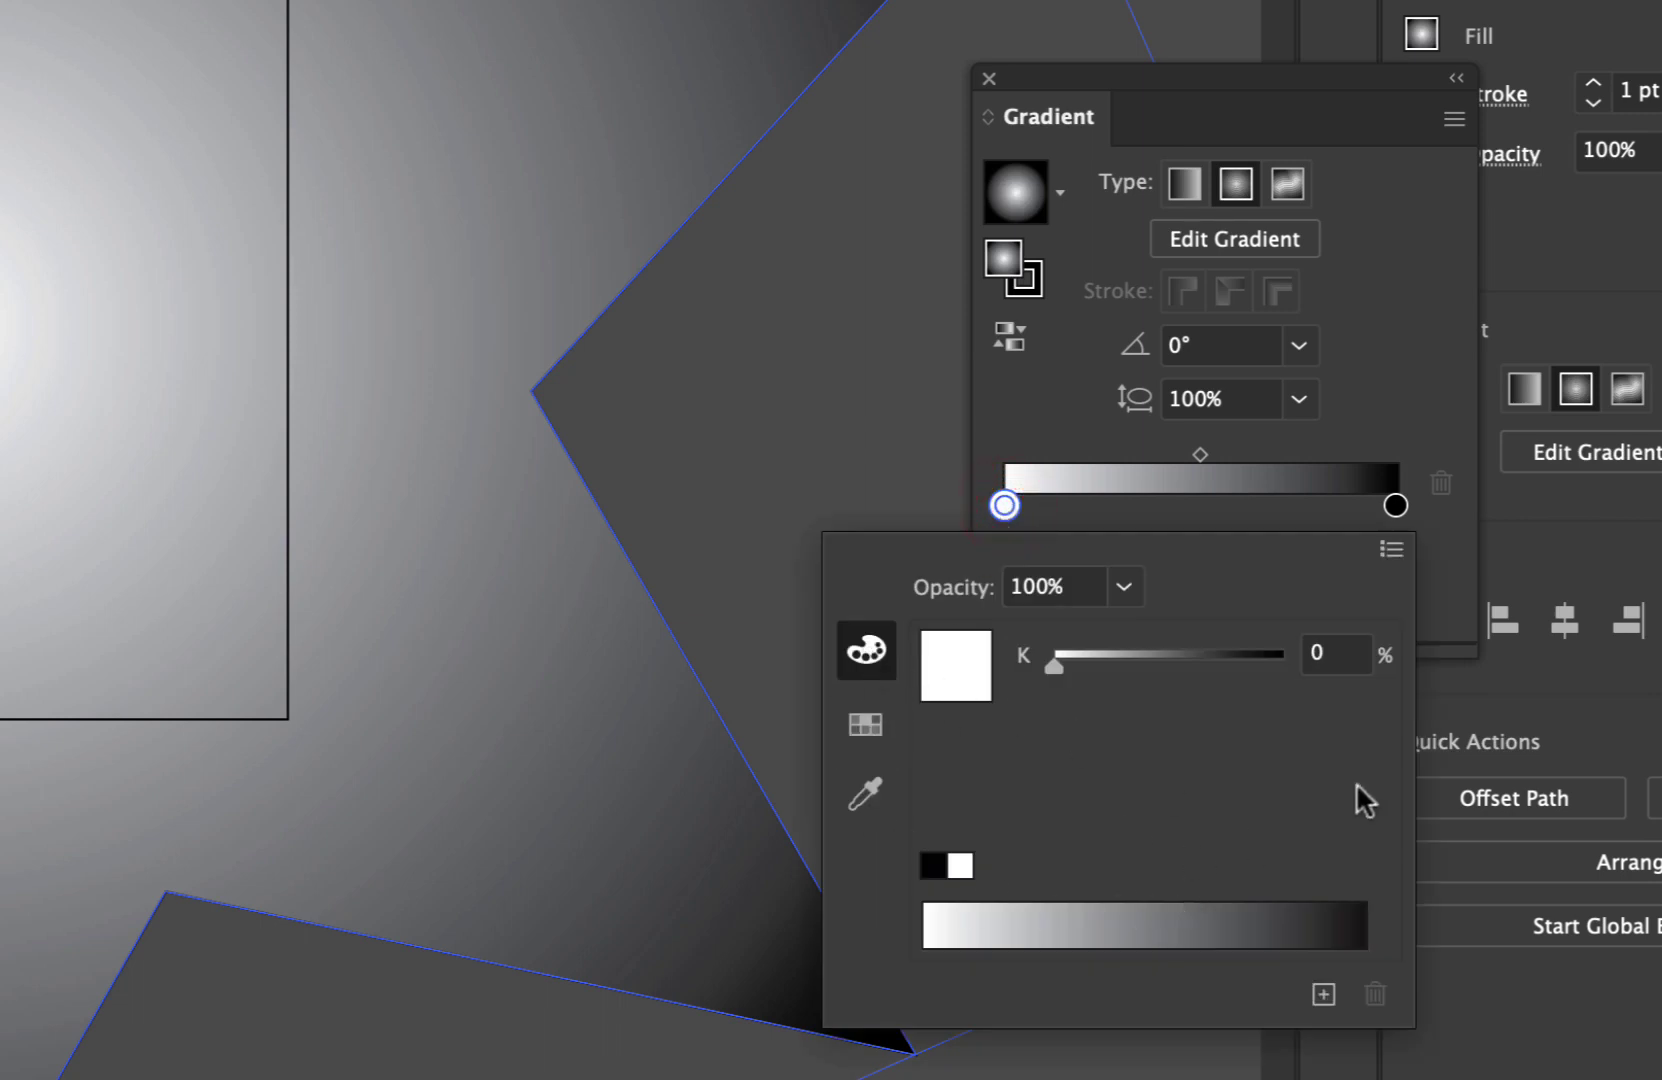
left_click(1388, 551)
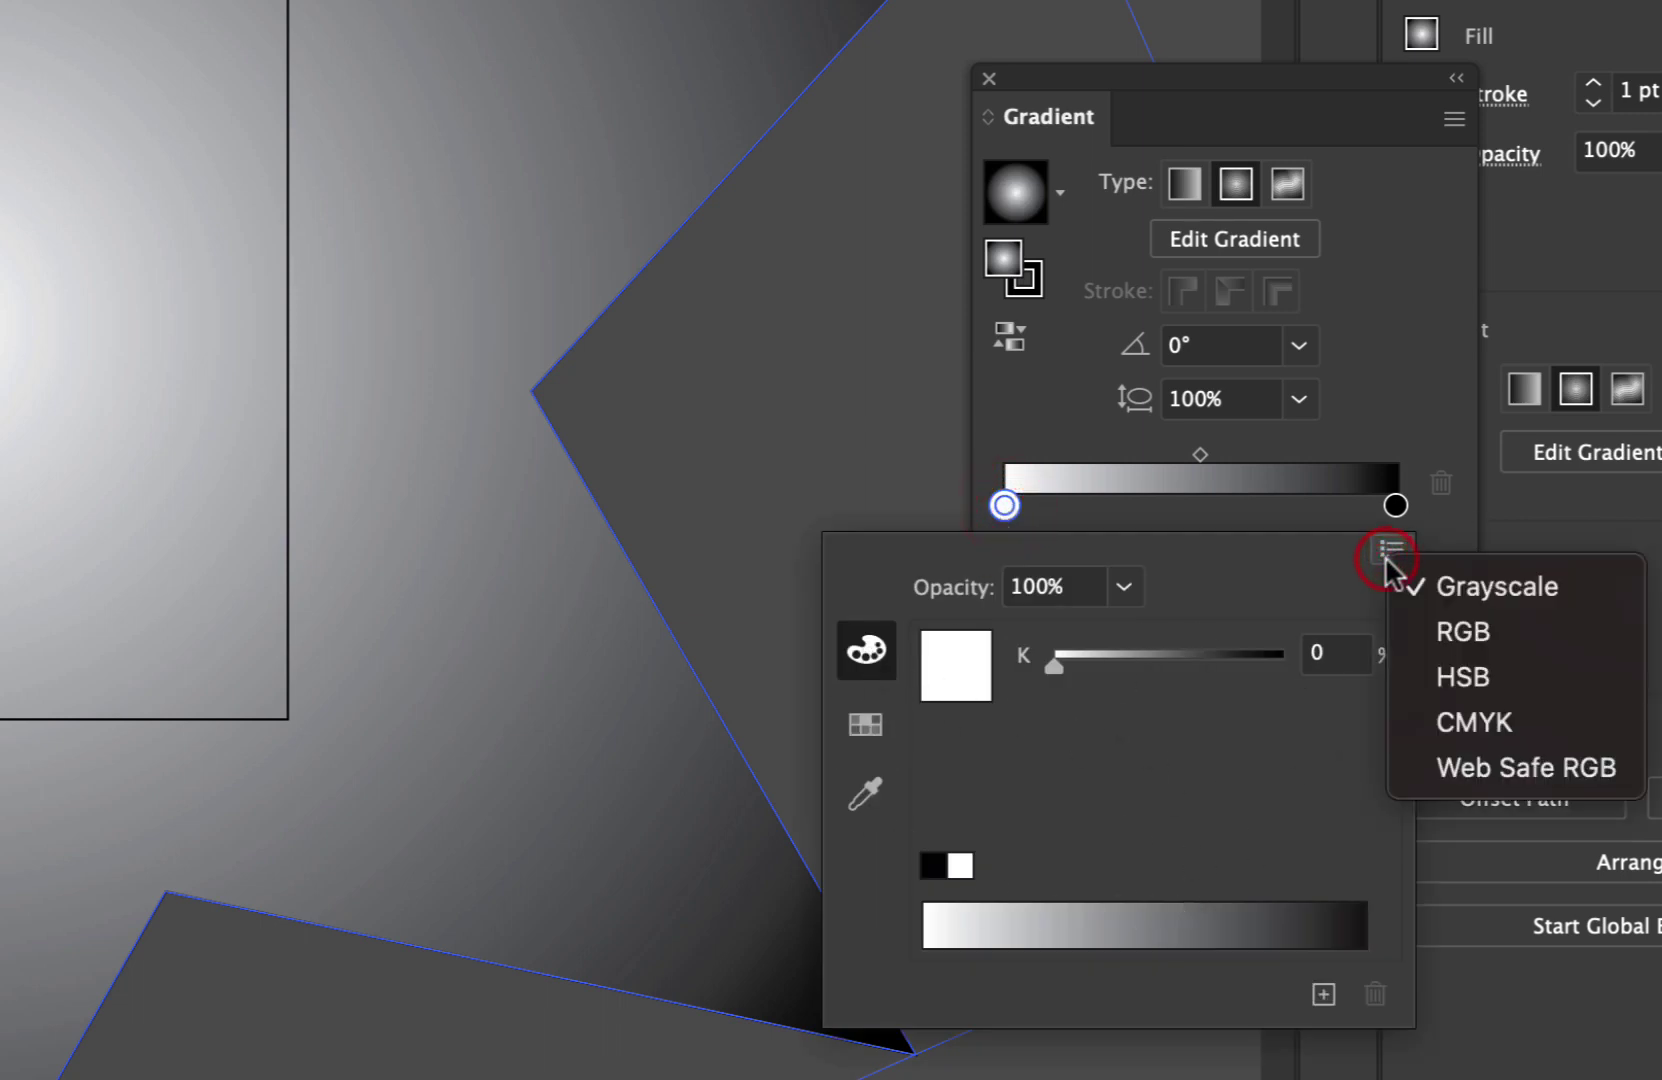
left_click(1448, 628)
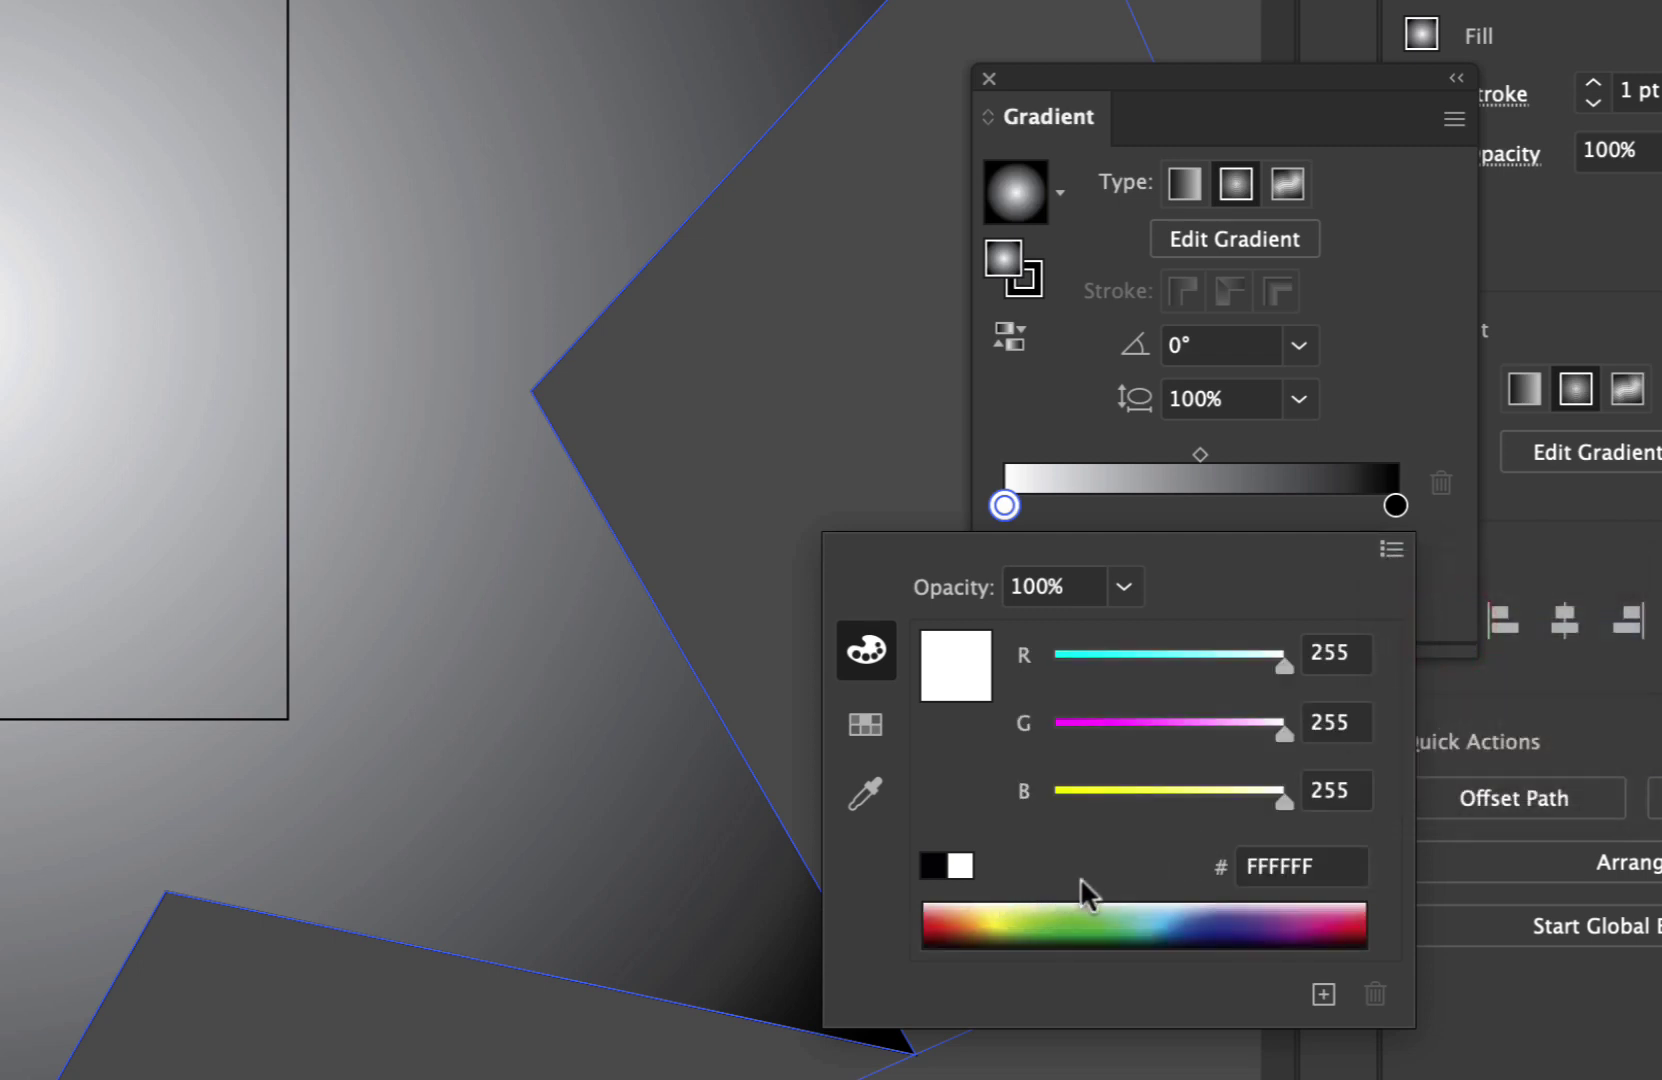
left_click(1148, 913)
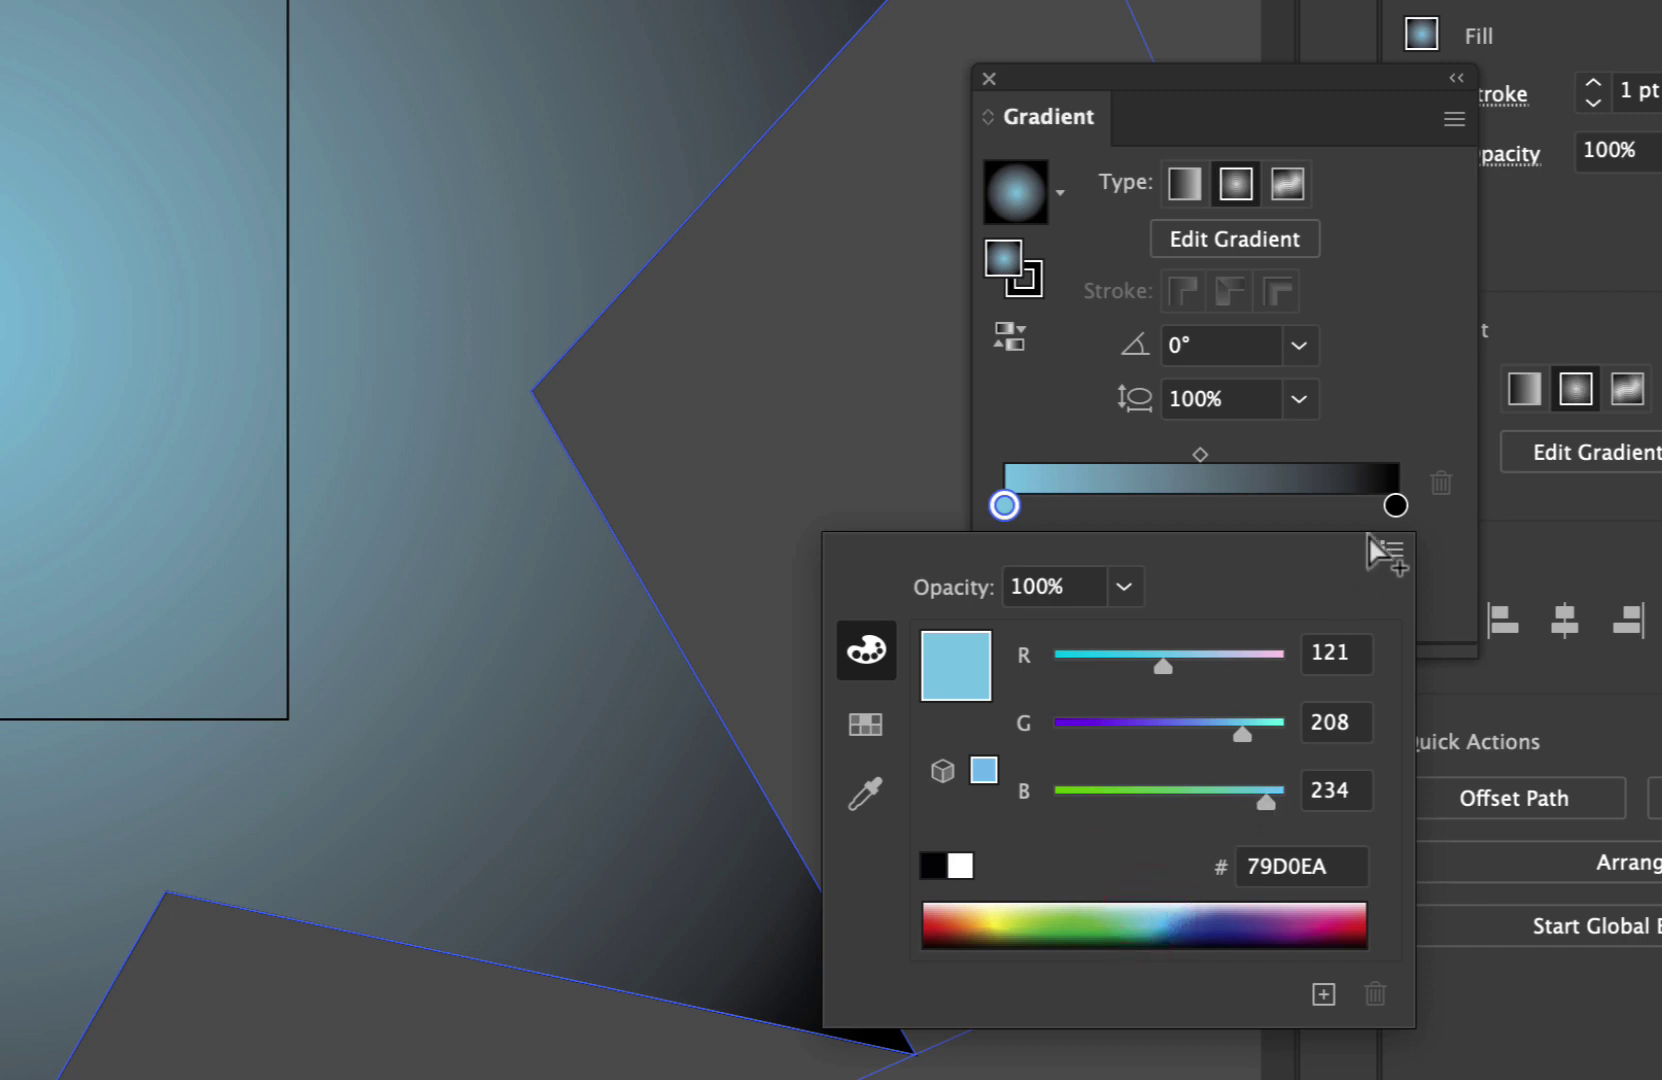
Switch the gradient's black end stop to RGB and colour it dark navy blue (1C1752).
left_click(1395, 505)
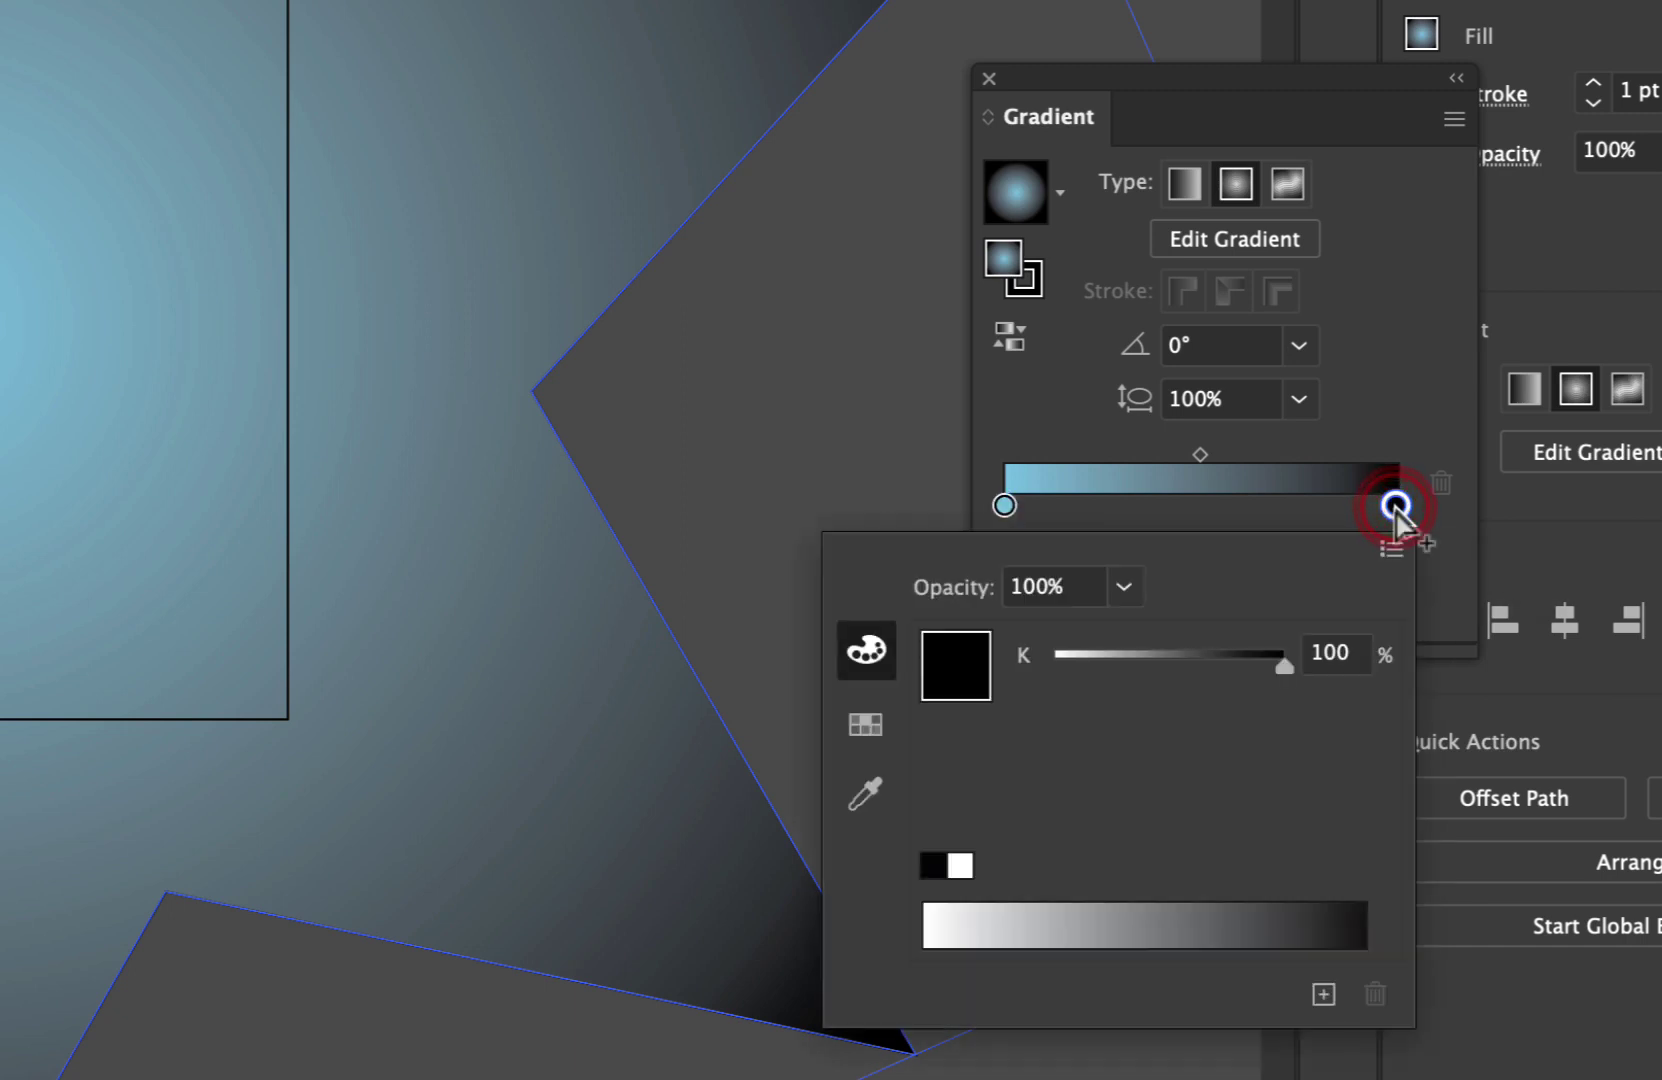
left_click(1396, 552)
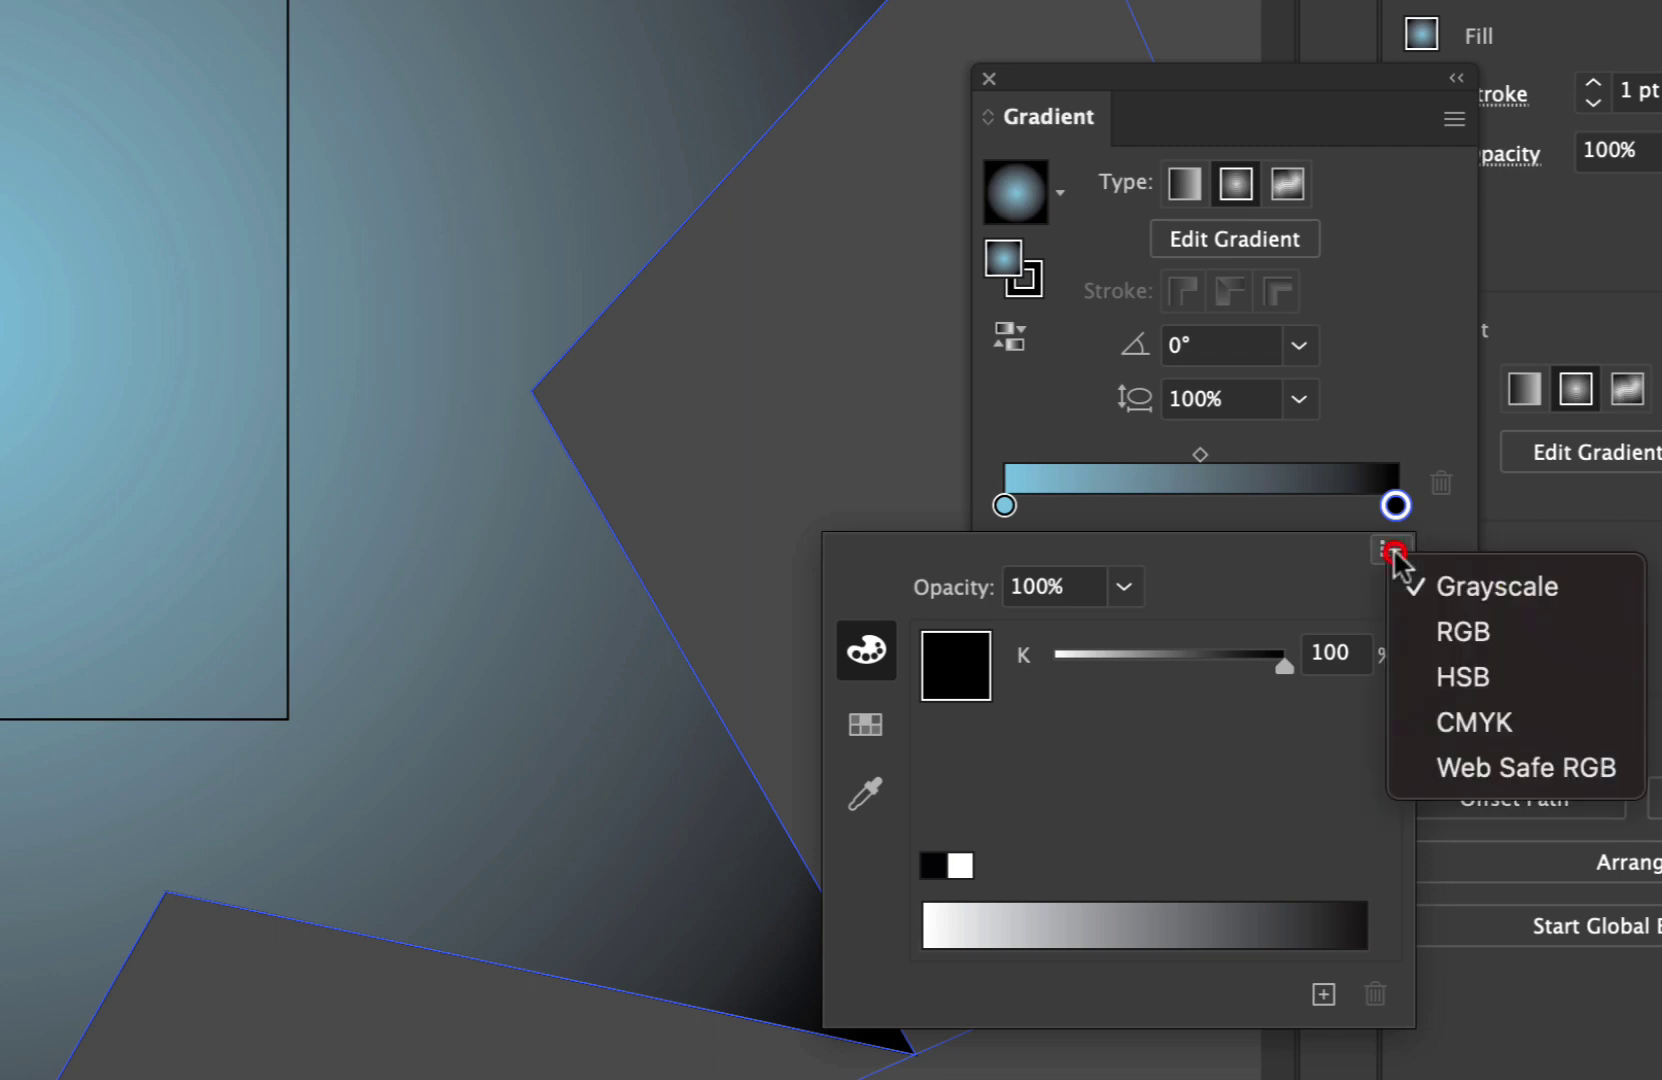
left_click(1418, 625)
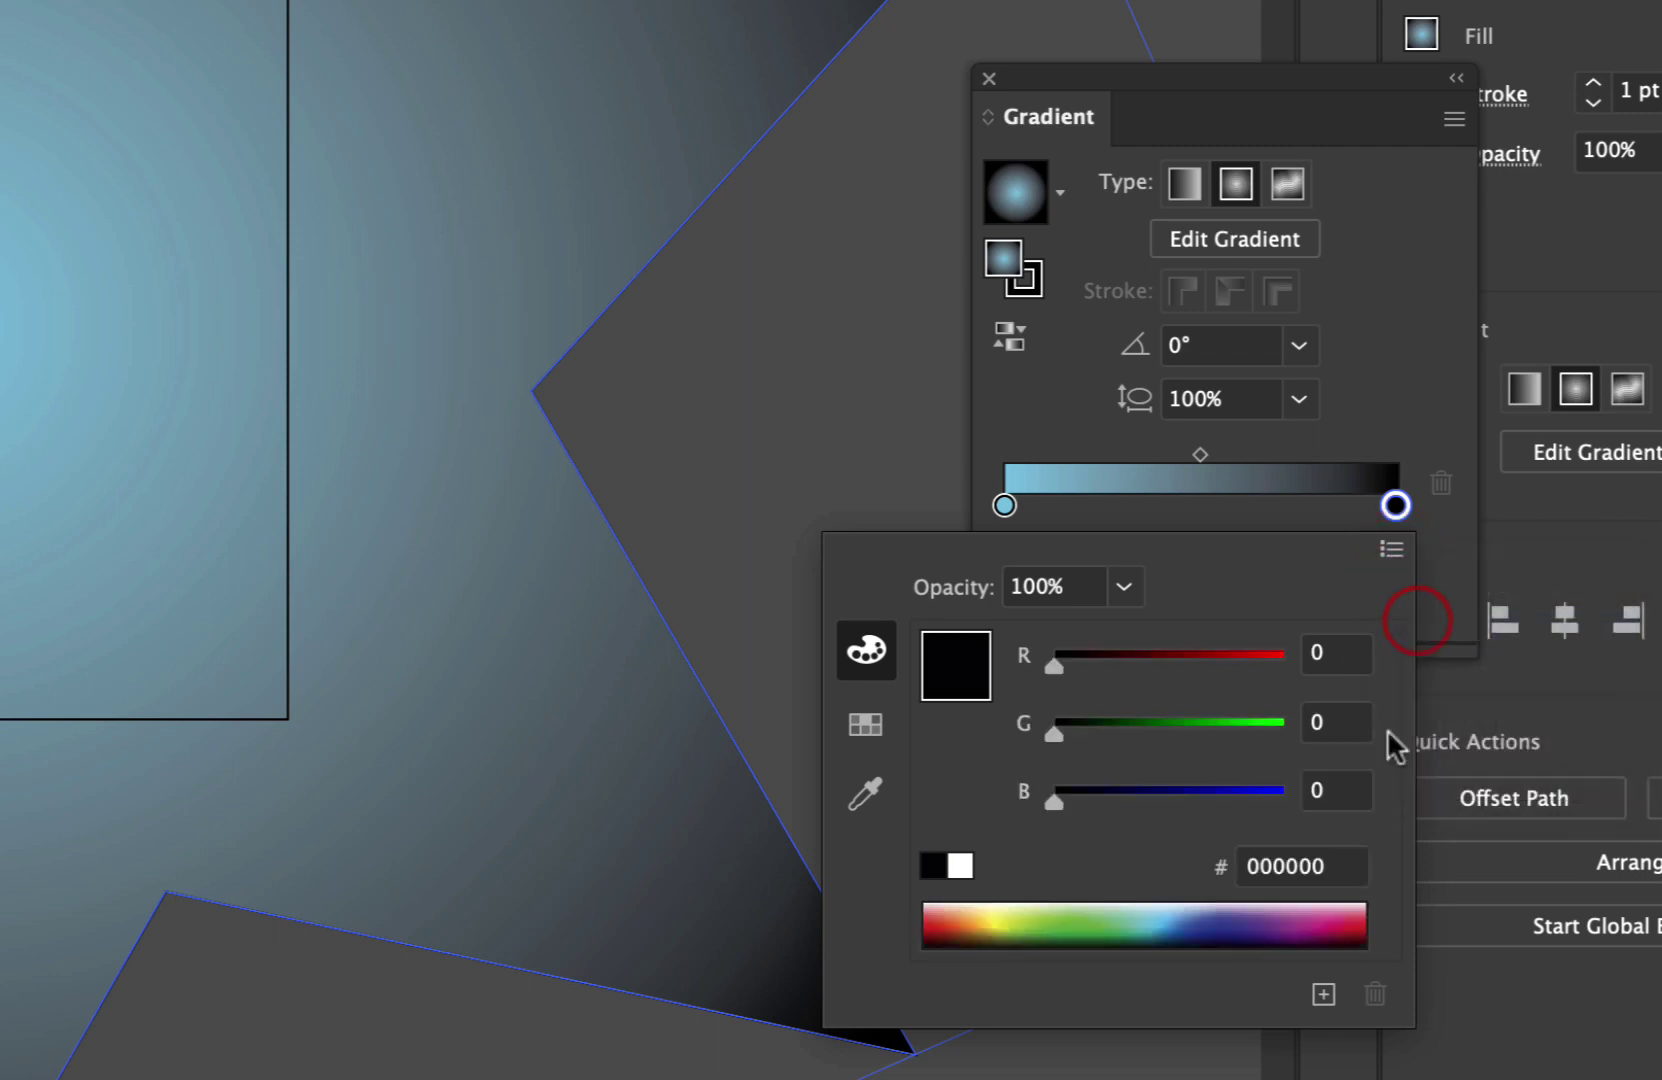
left_click(1222, 938)
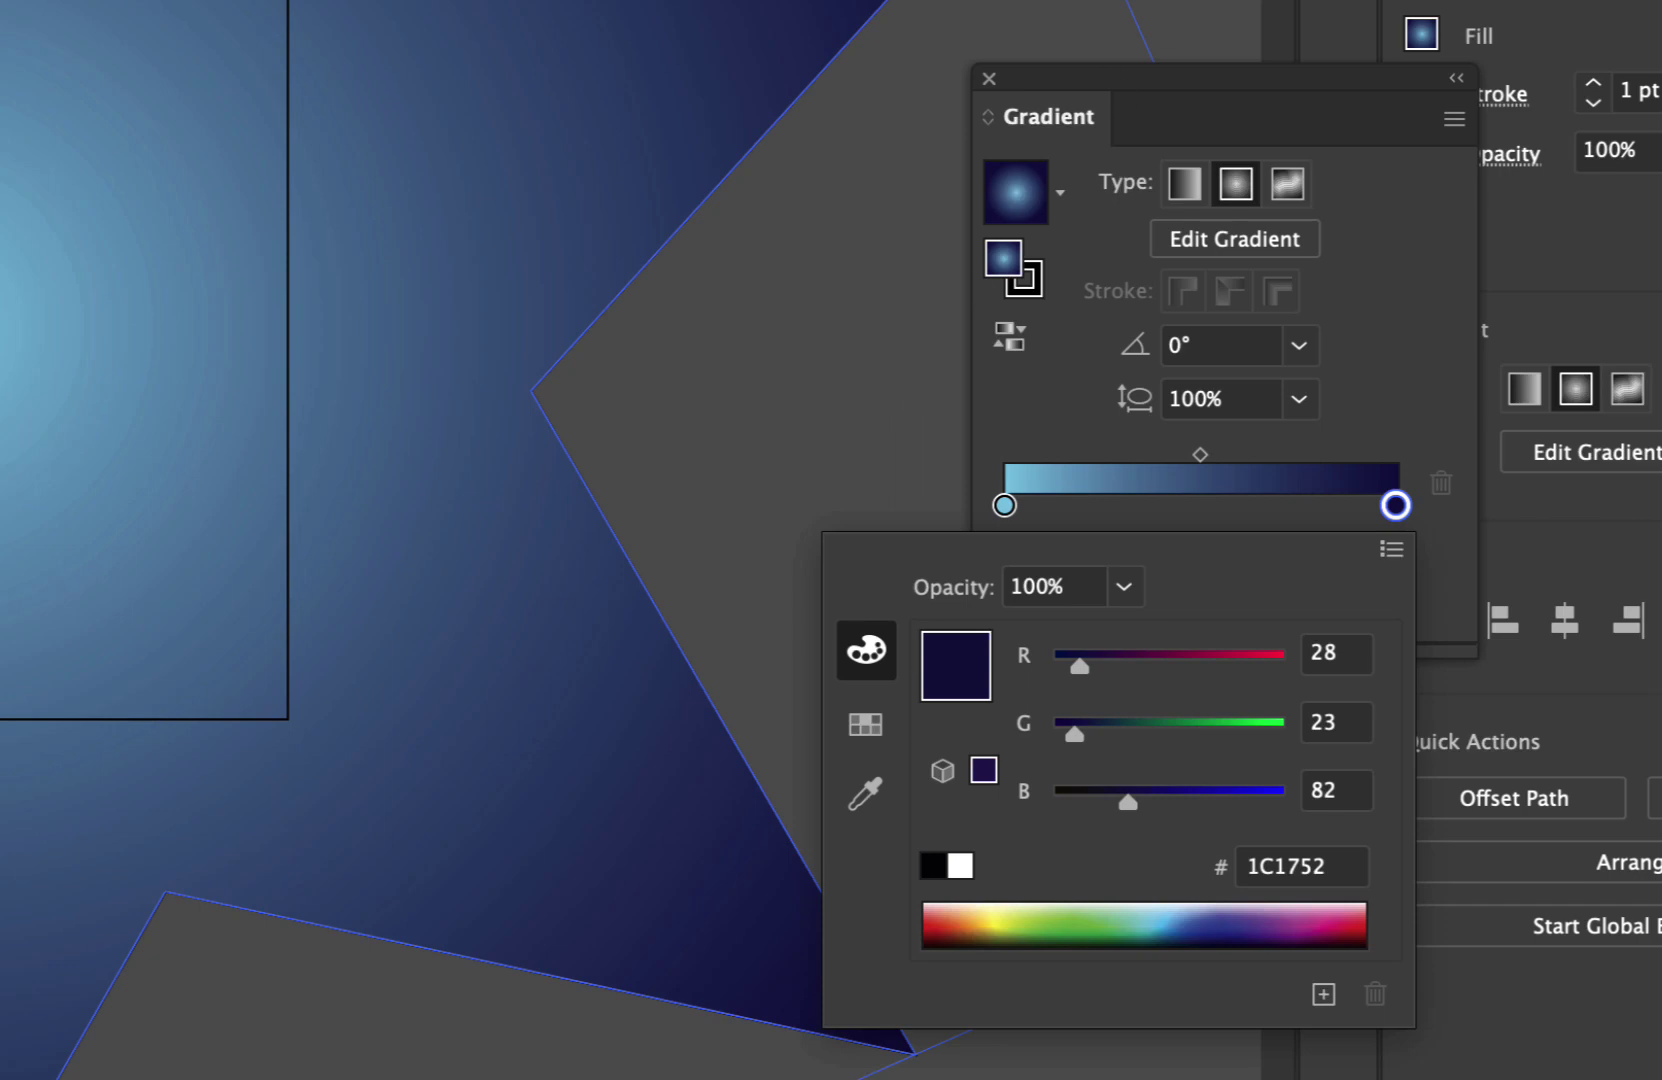
key("Escape")
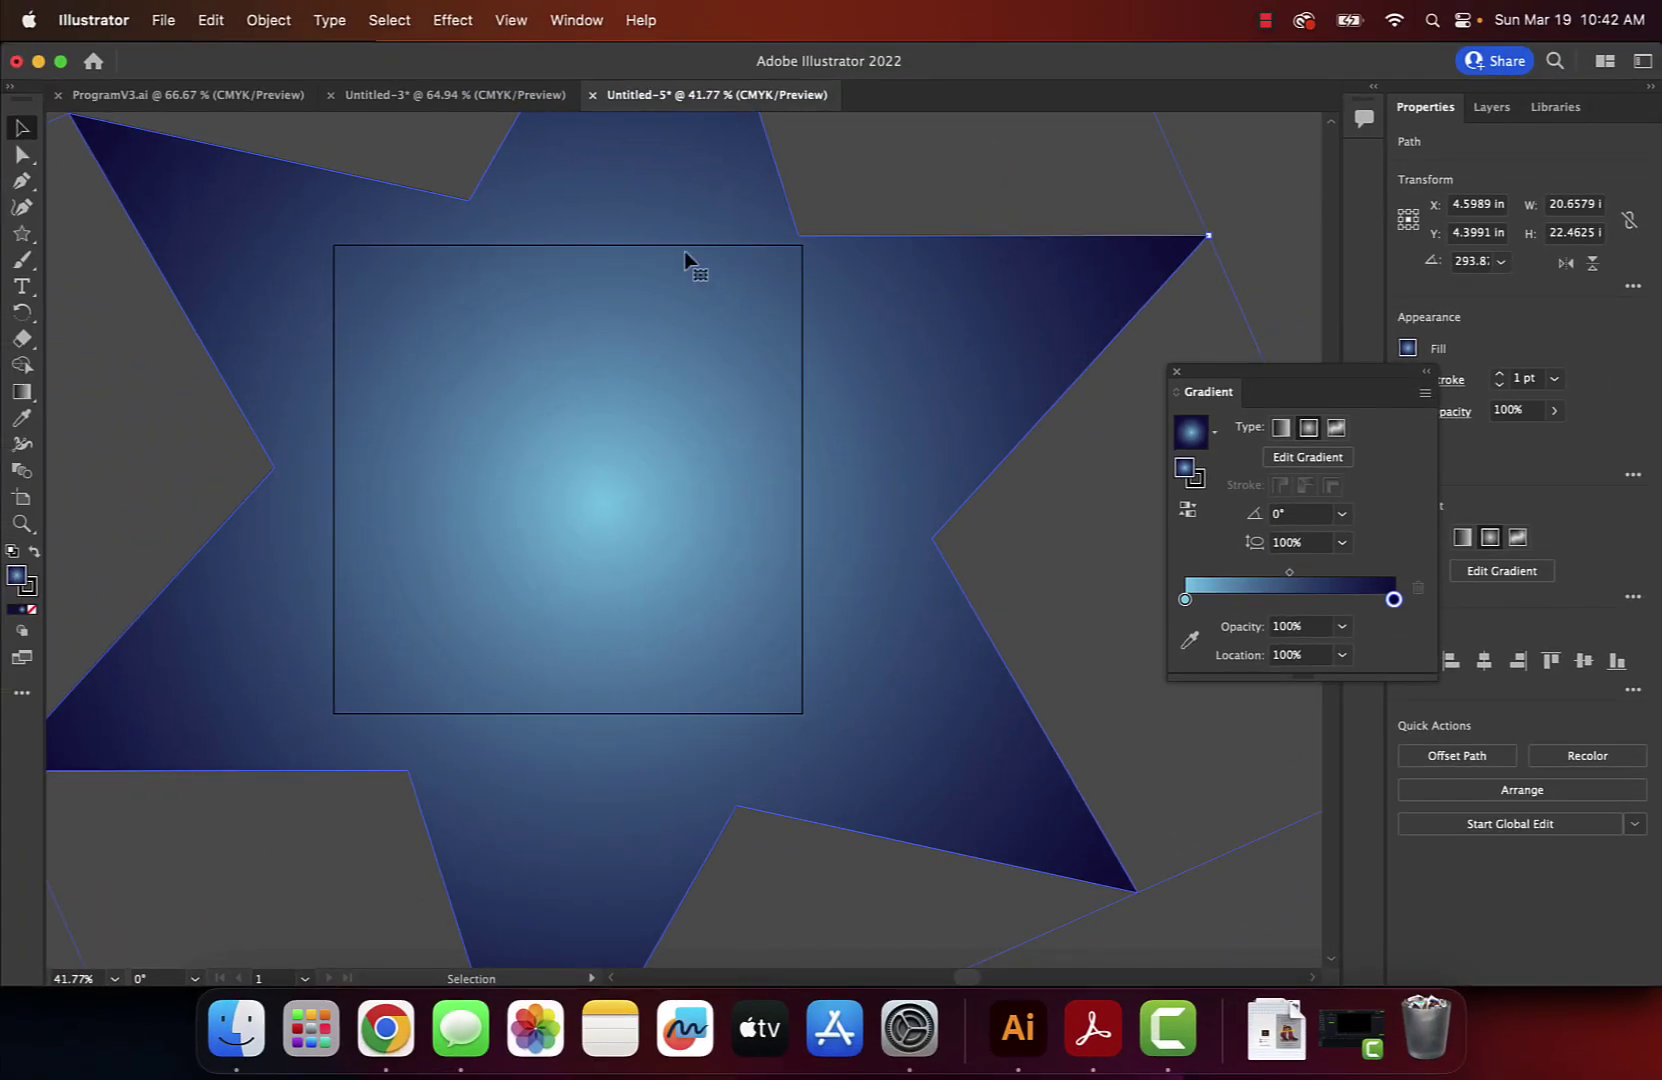
Start Transform Each on the star and set its horizontal and vertical scale to 90%.
left_click(270, 19)
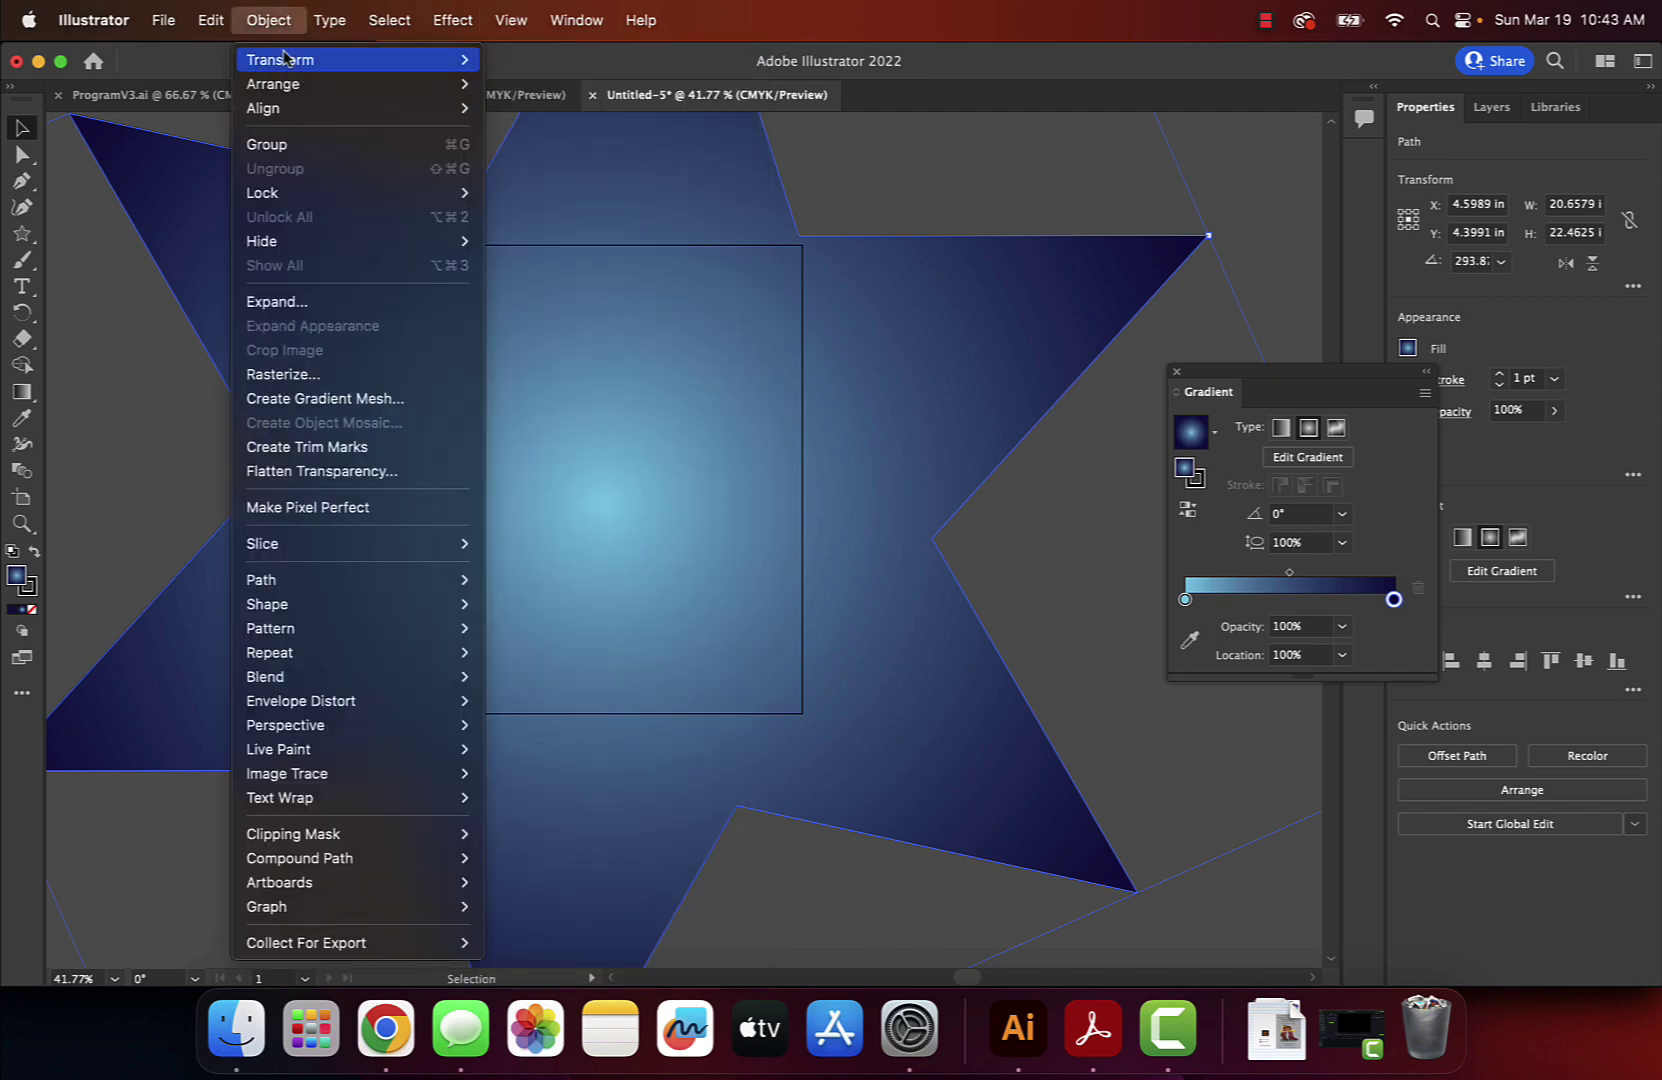
mouse_move(285, 58)
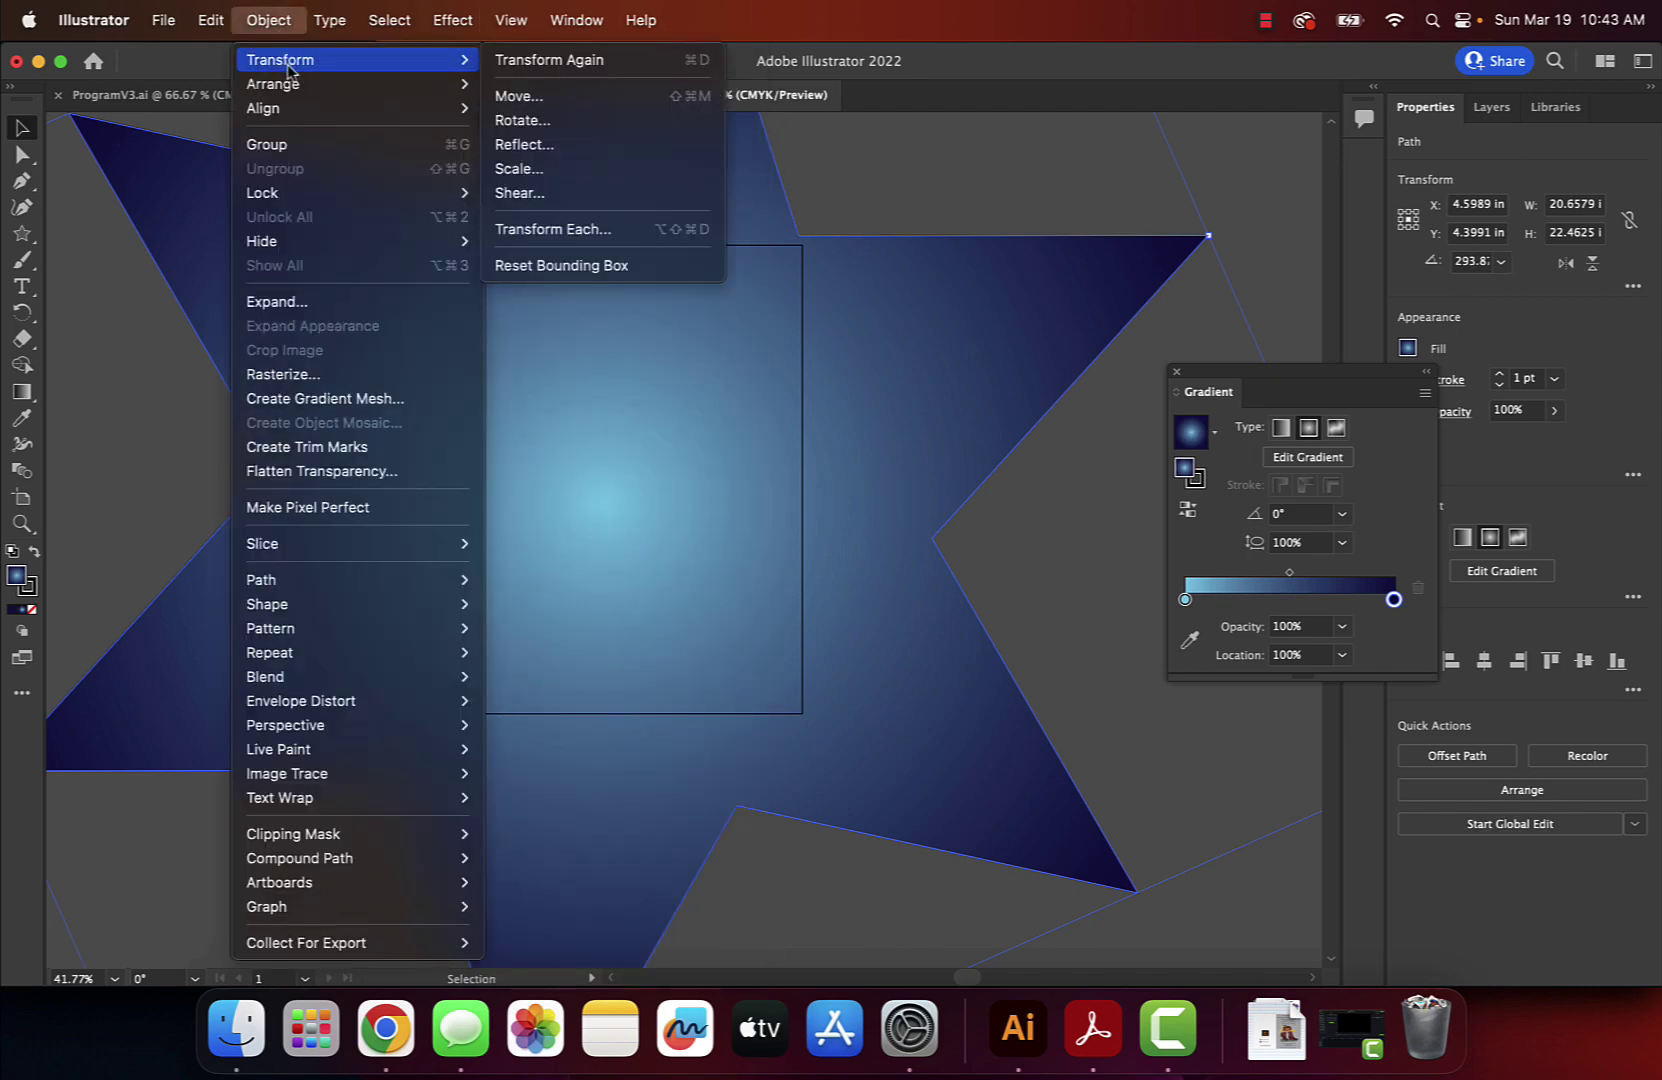
left_click(567, 230)
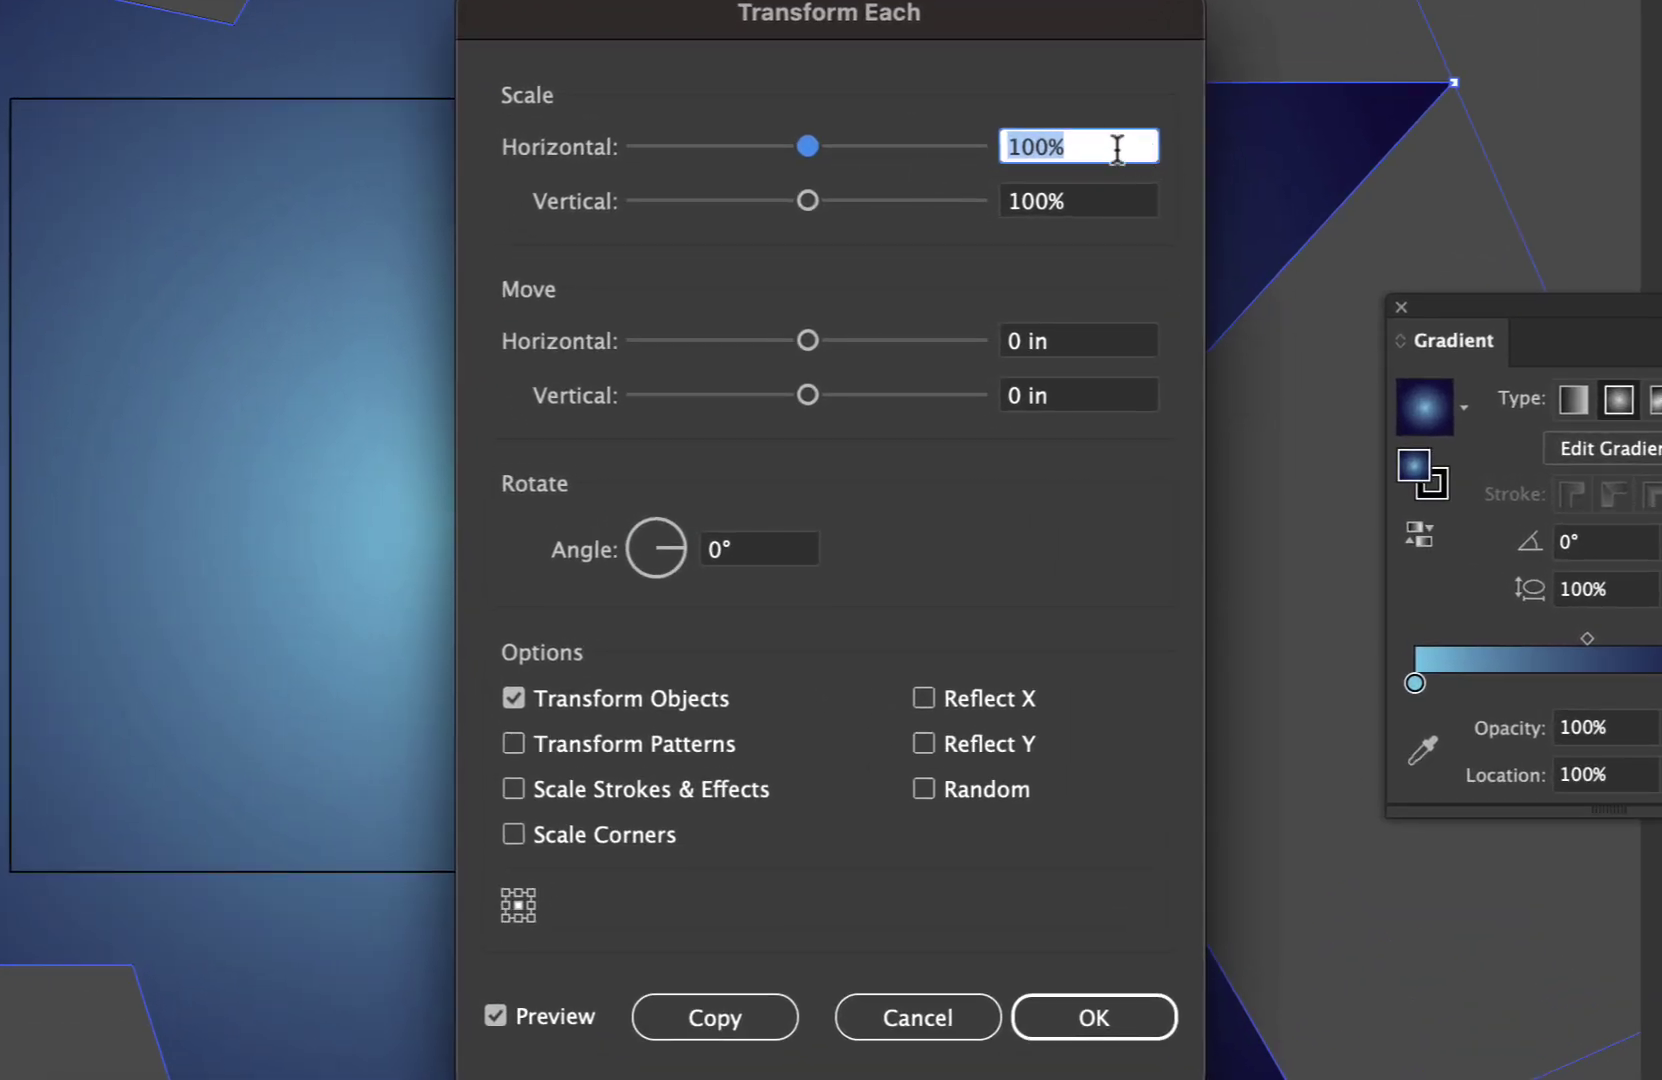
type("90")
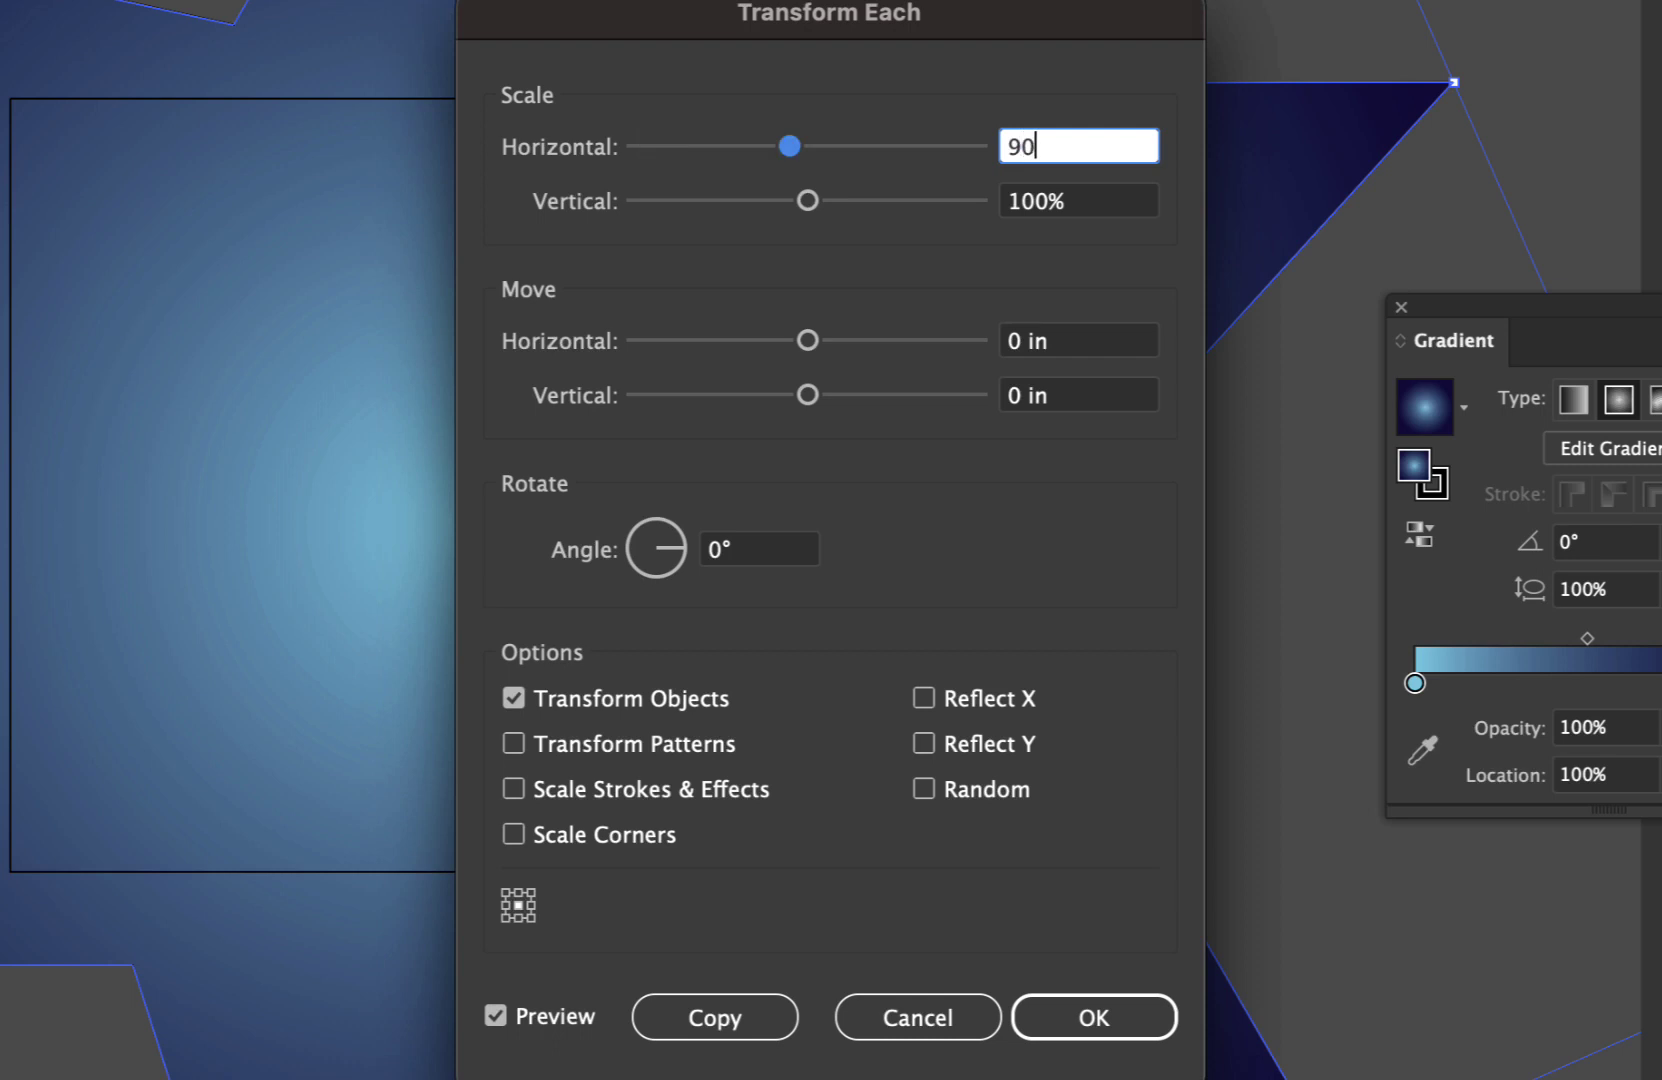
left_click(1045, 210)
double_click(1045, 210)
type("1")
key("BackSpace")
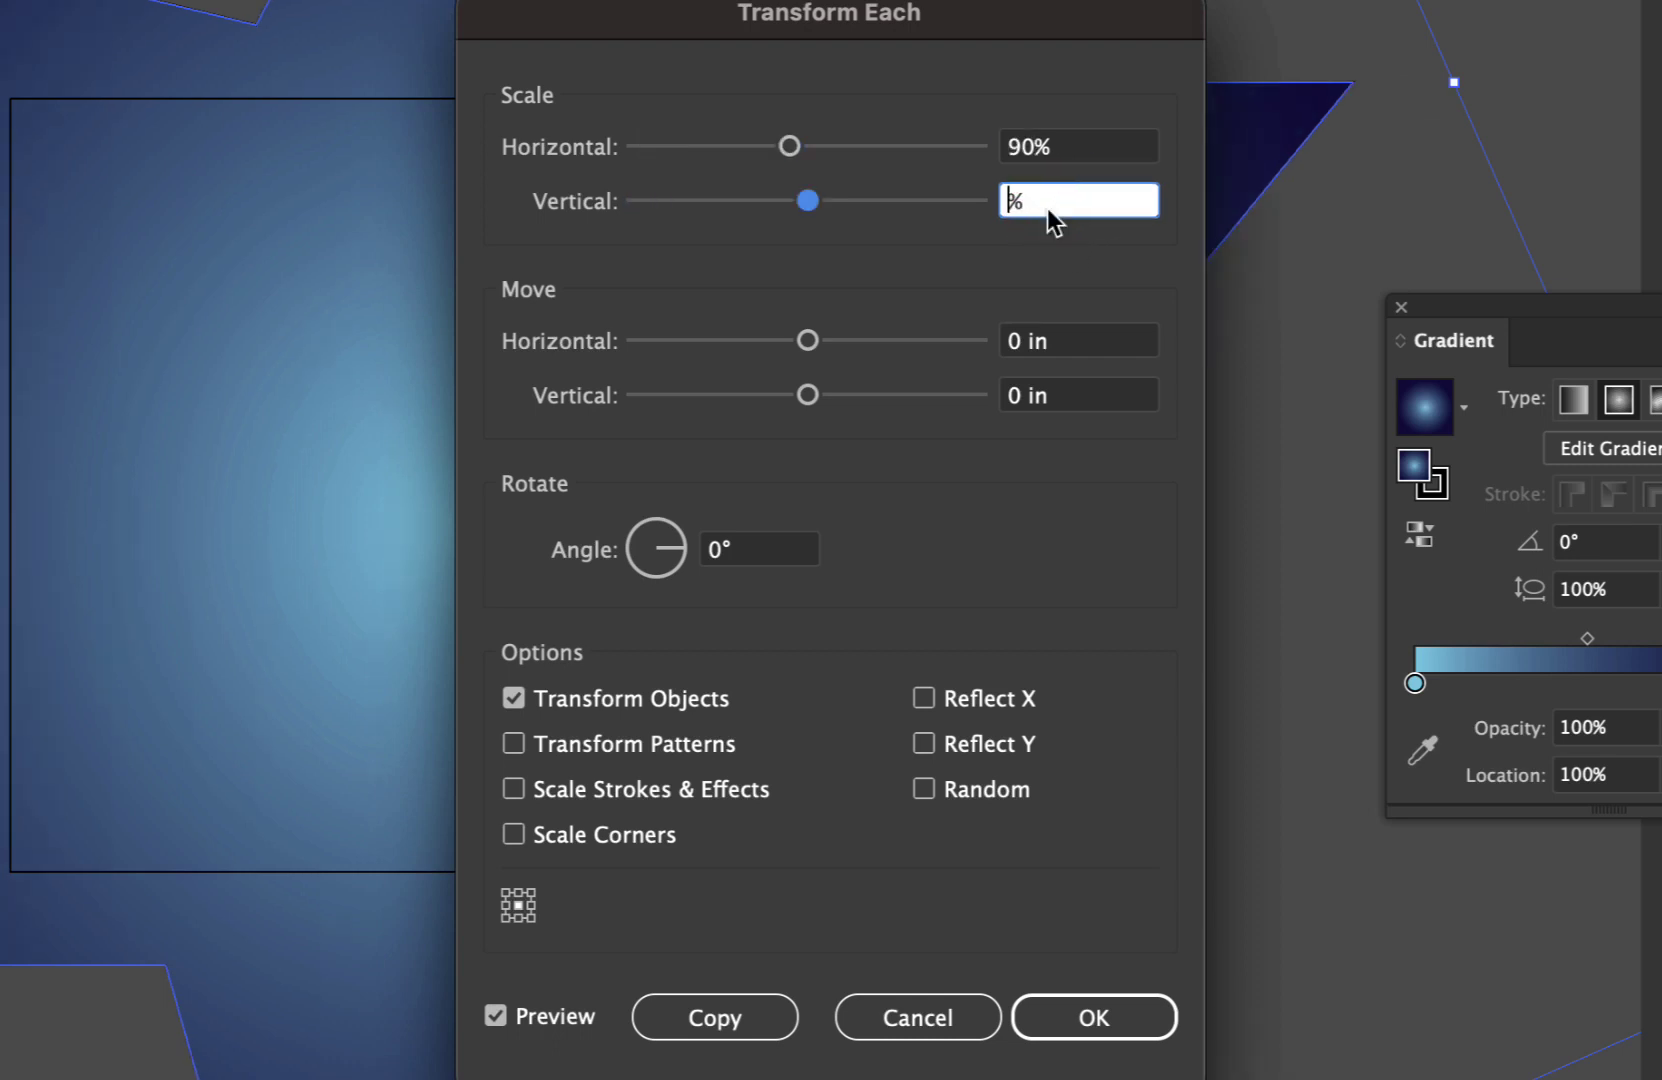
type("90")
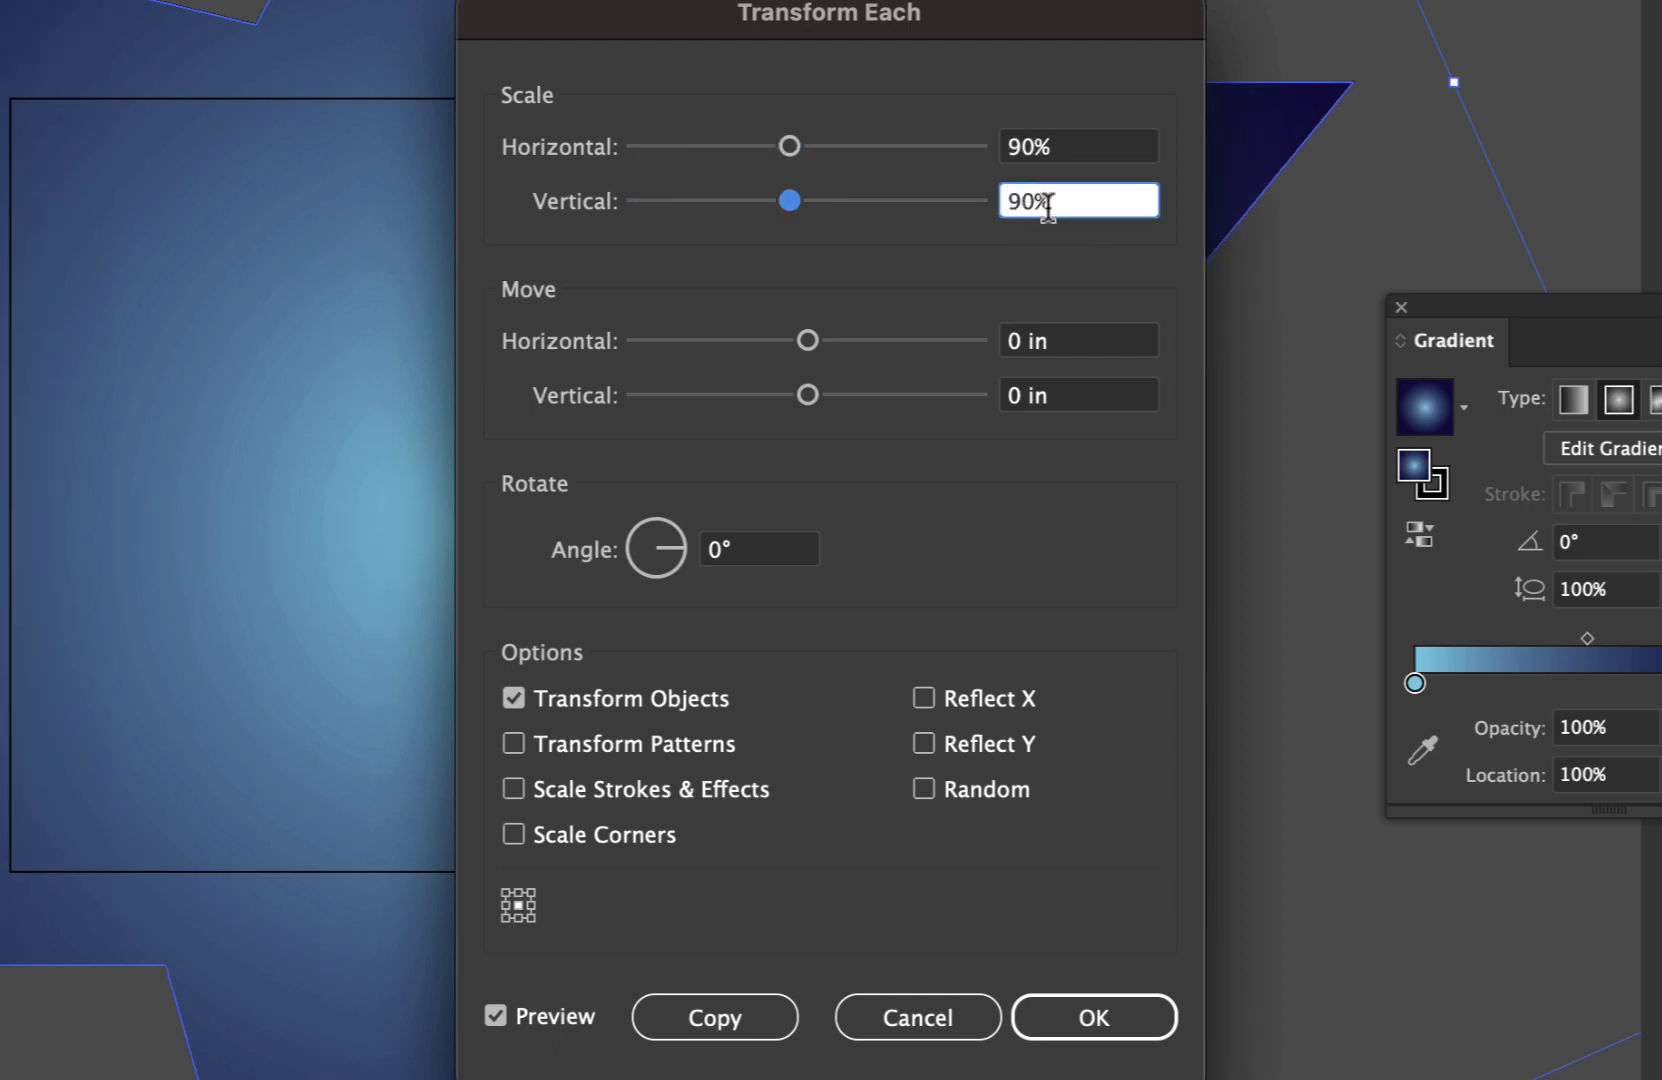
Set the Transform Each rotation angle to 25° and apply the transformation as a copy of the star.
left_click(725, 555)
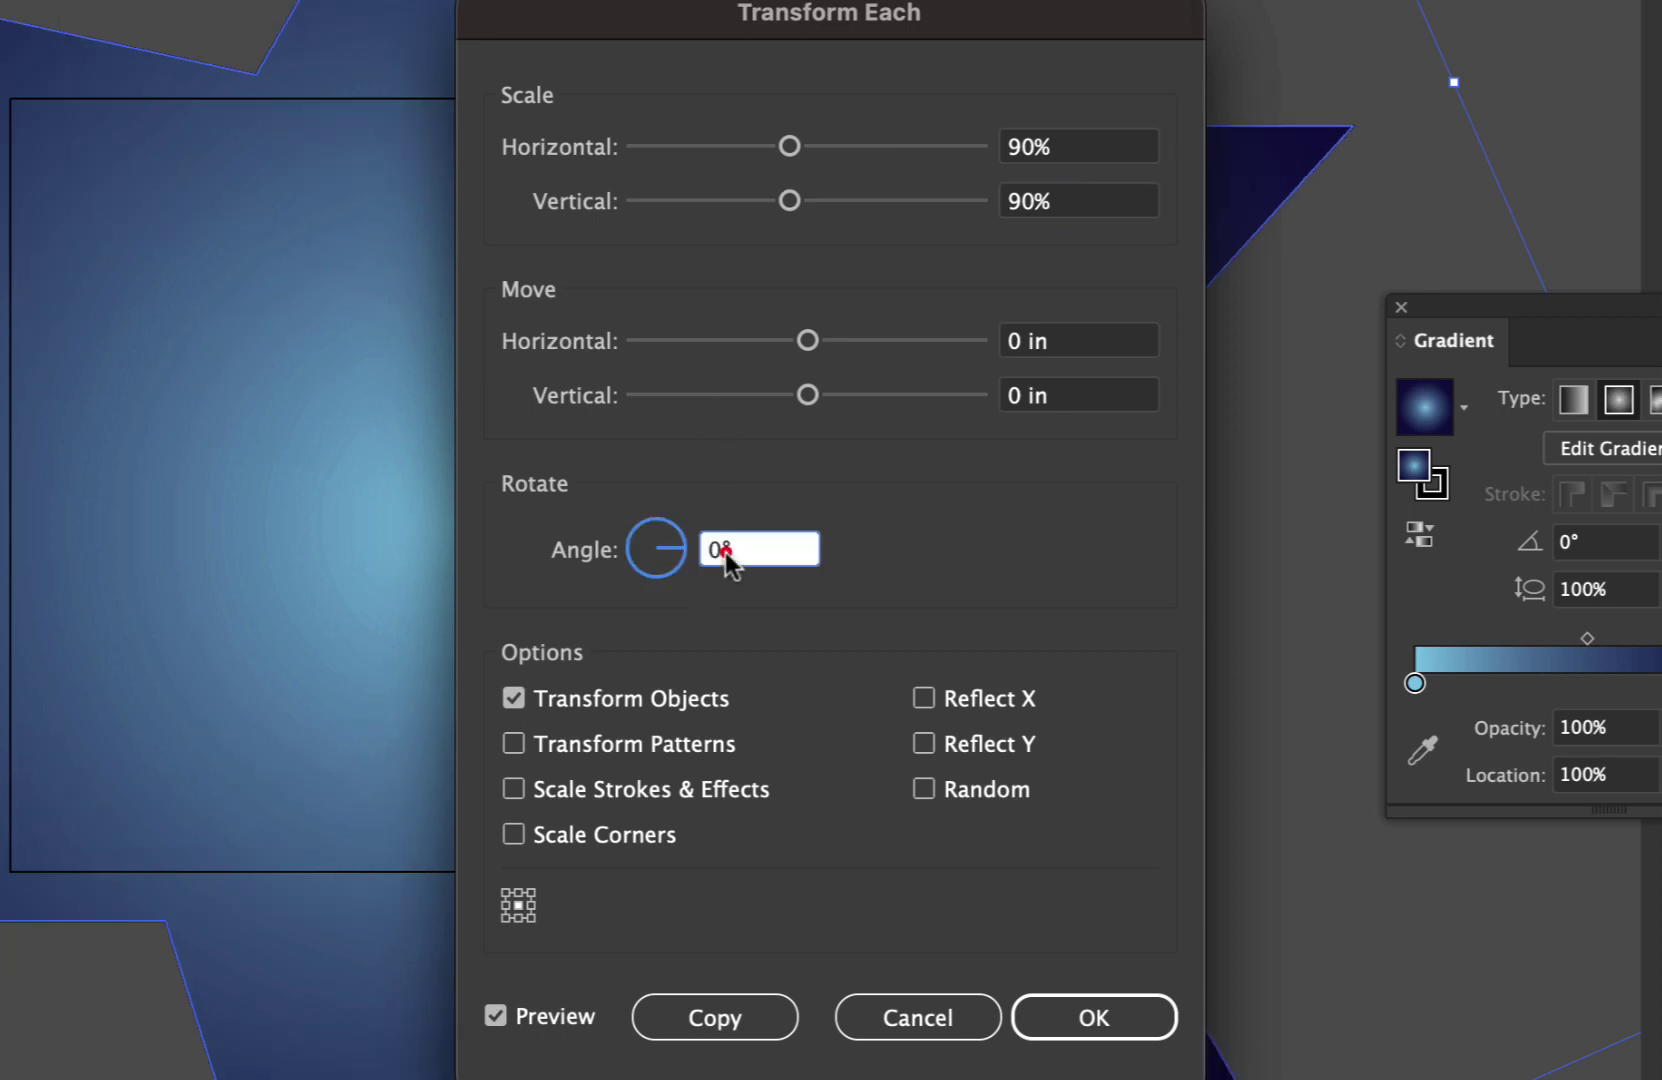
double_click(723, 549)
type("25")
left_click(724, 1014)
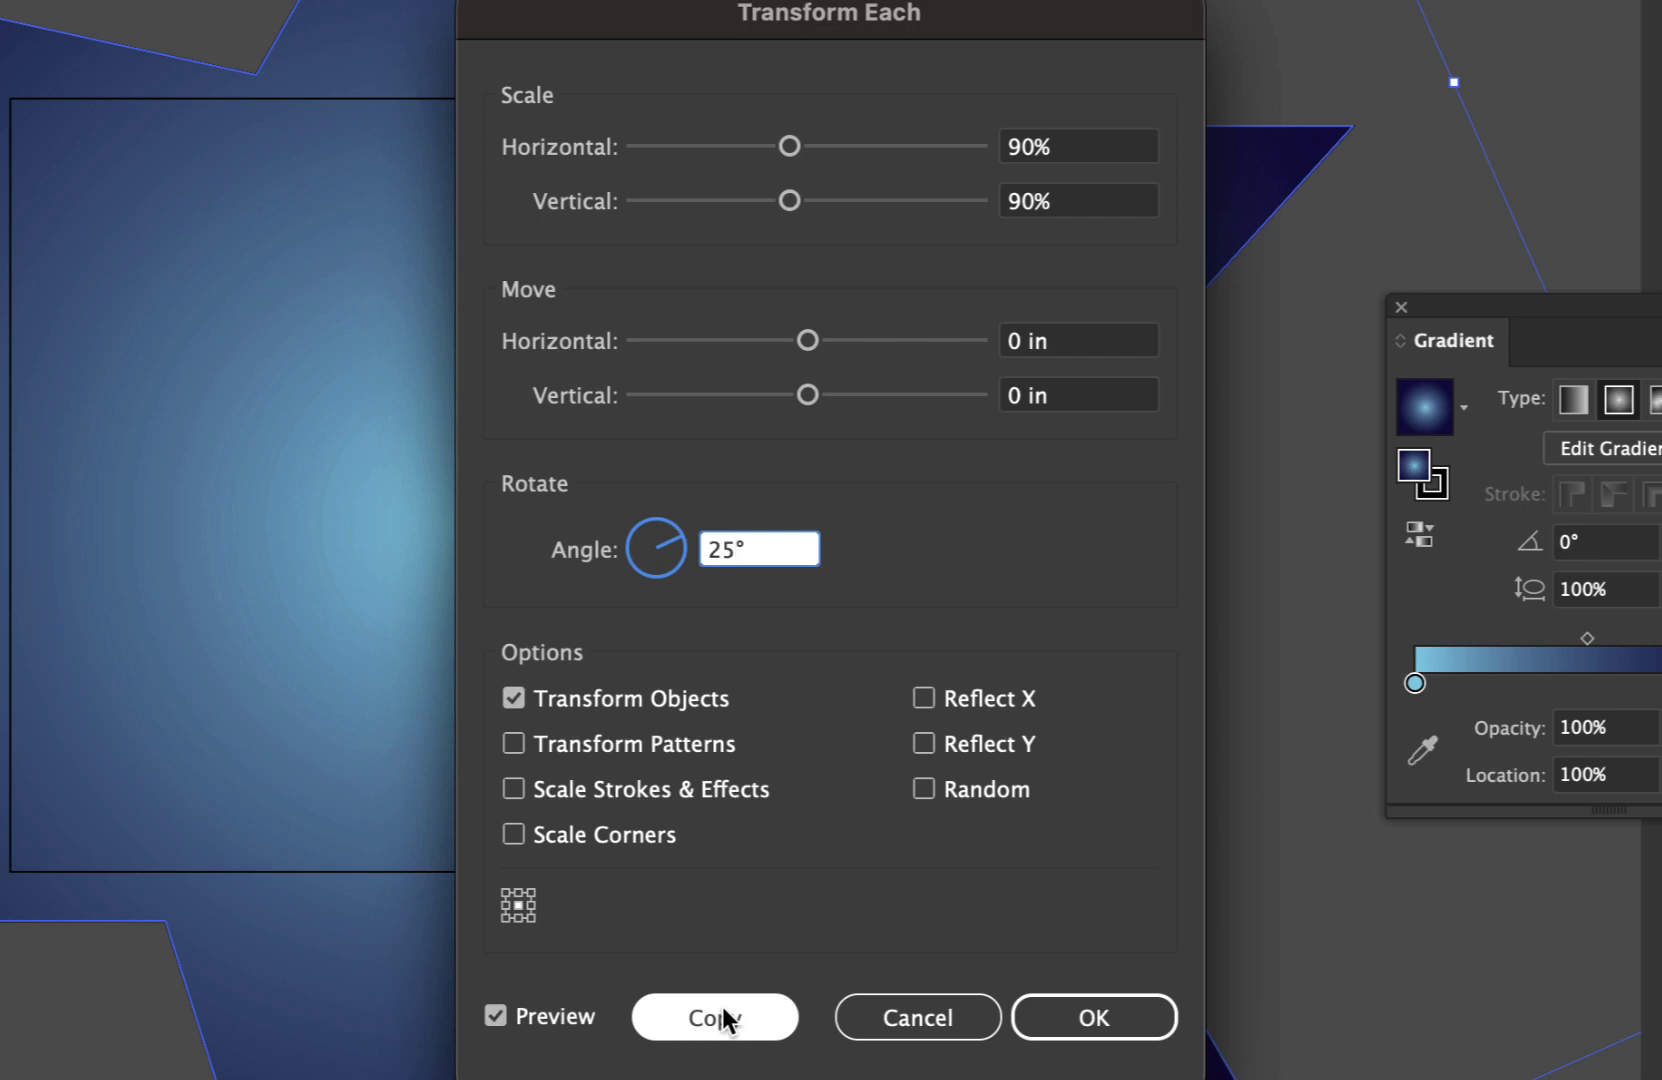
Apply the transformation as a copy and repeat it until the stars spiral inward to one about 1.23 in wide.
left_click(724, 1017)
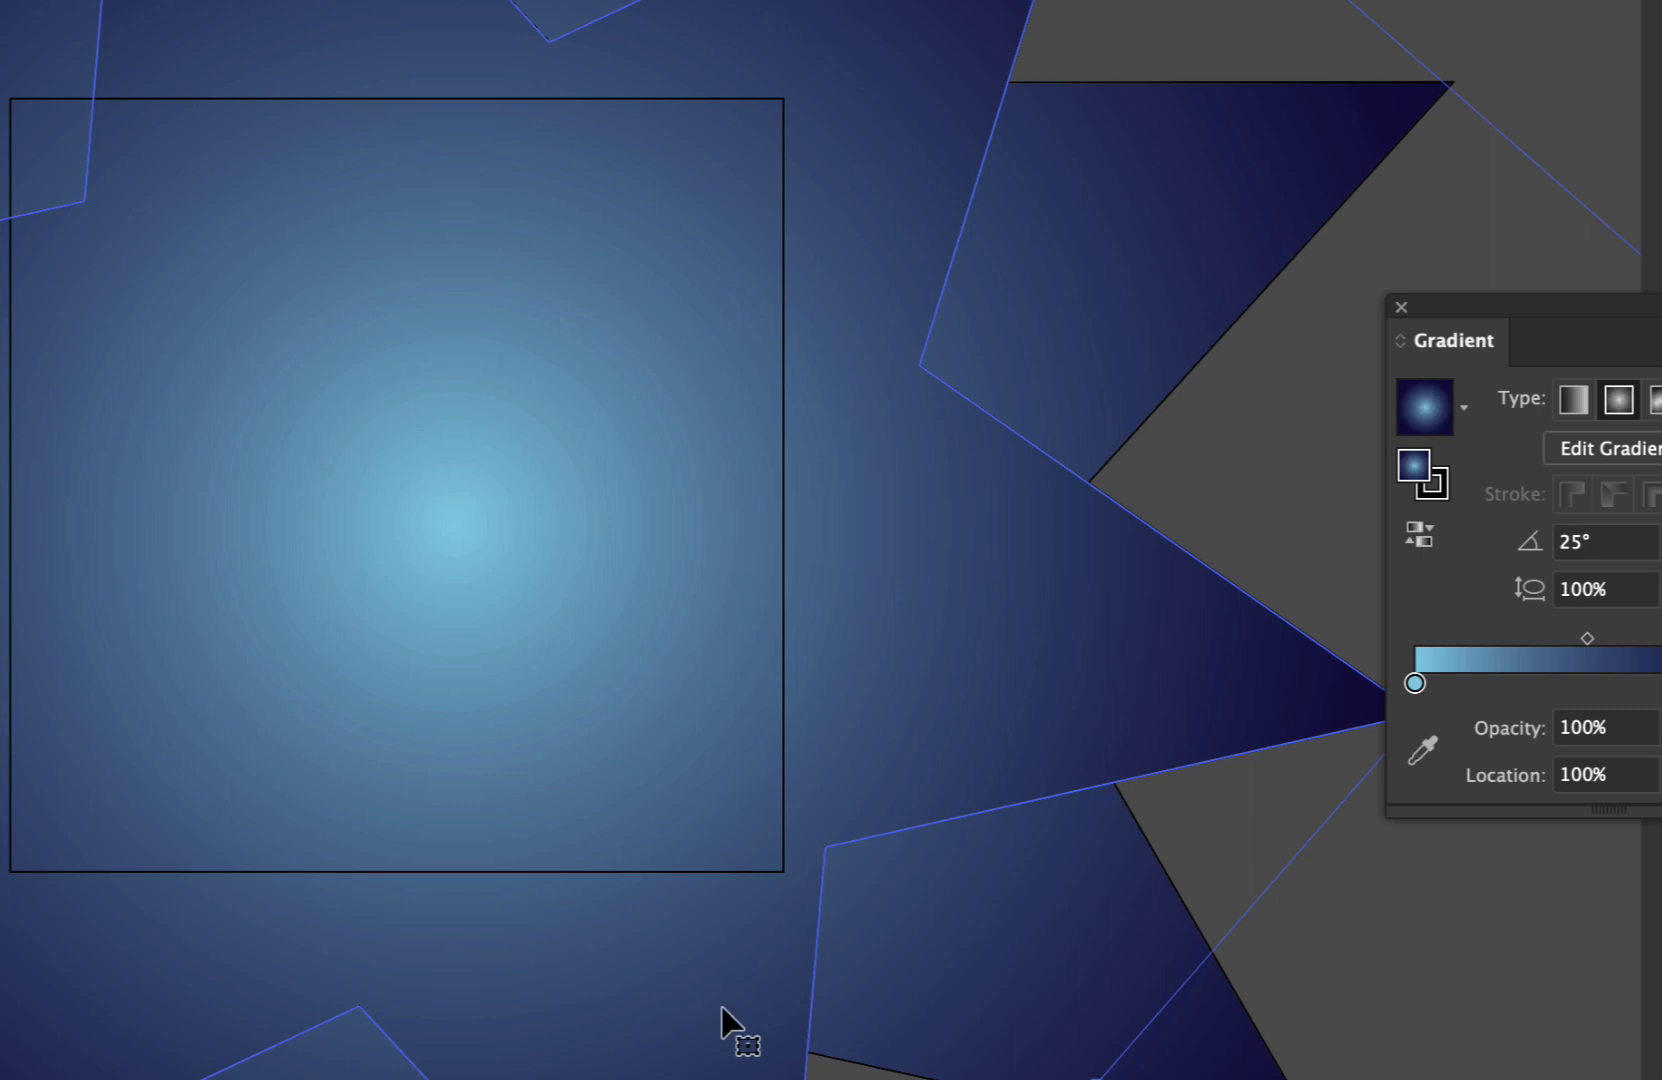
key("ctrl+d")
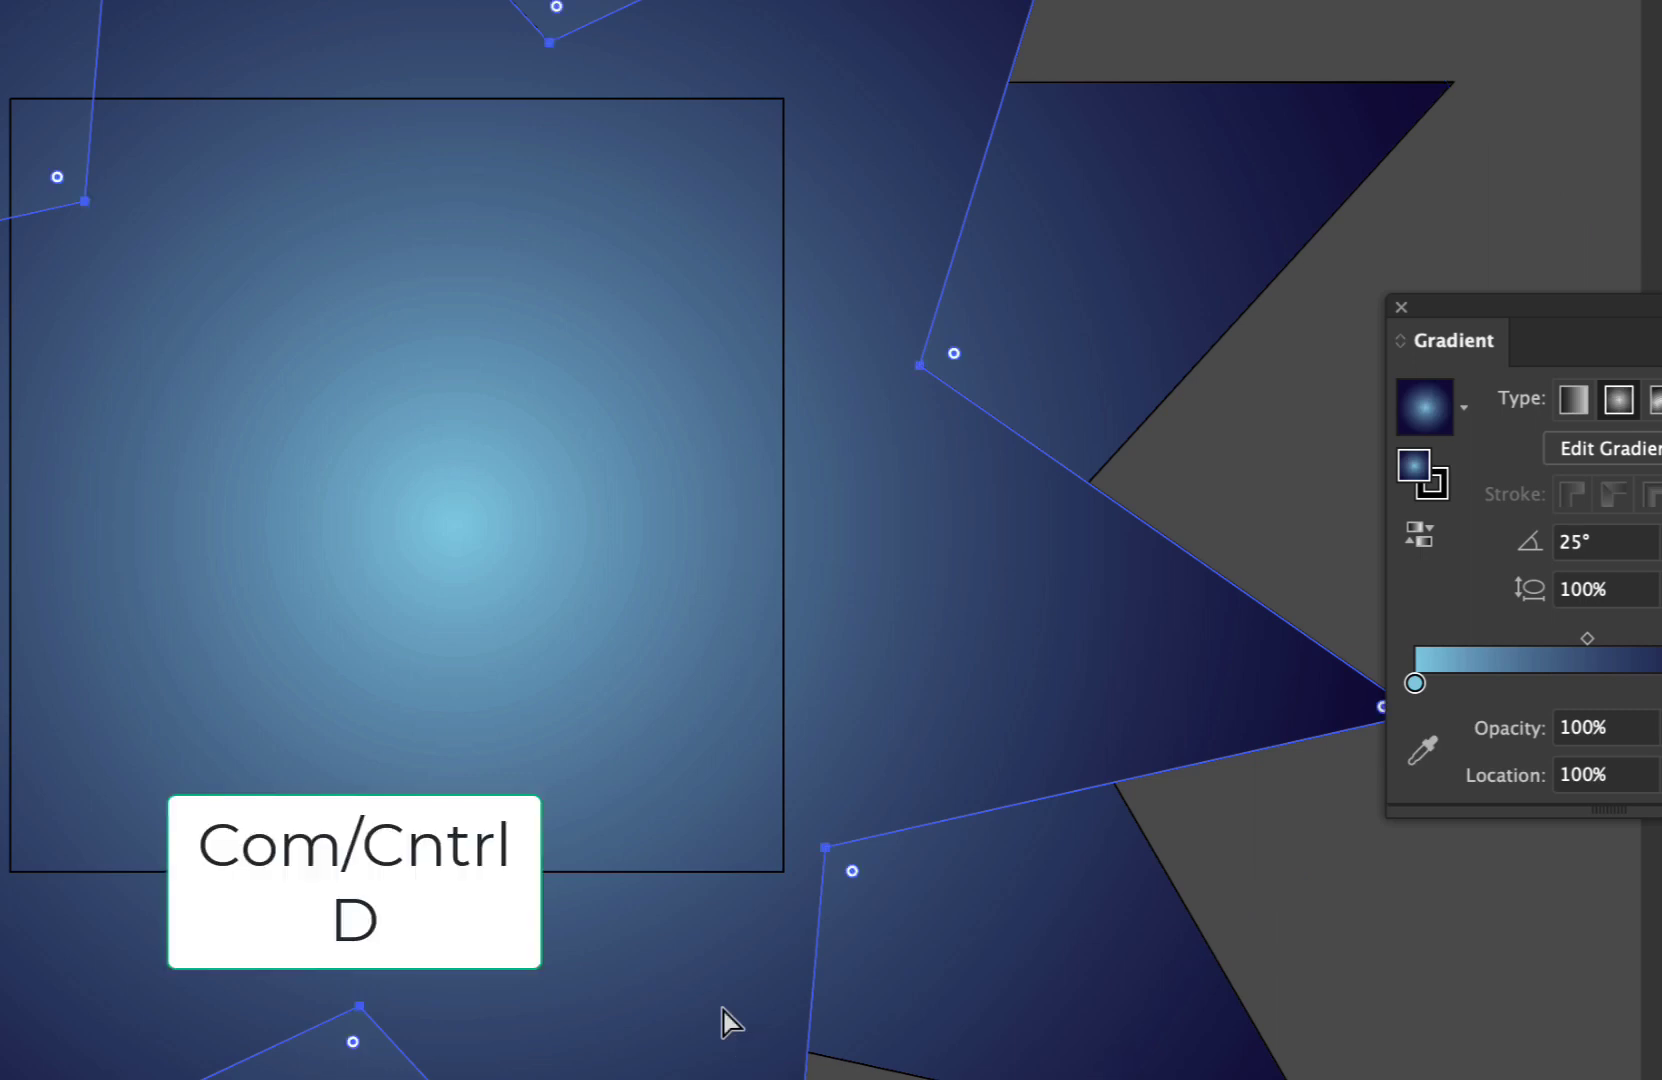
key("ctrl+d")
key("ctrl+d")
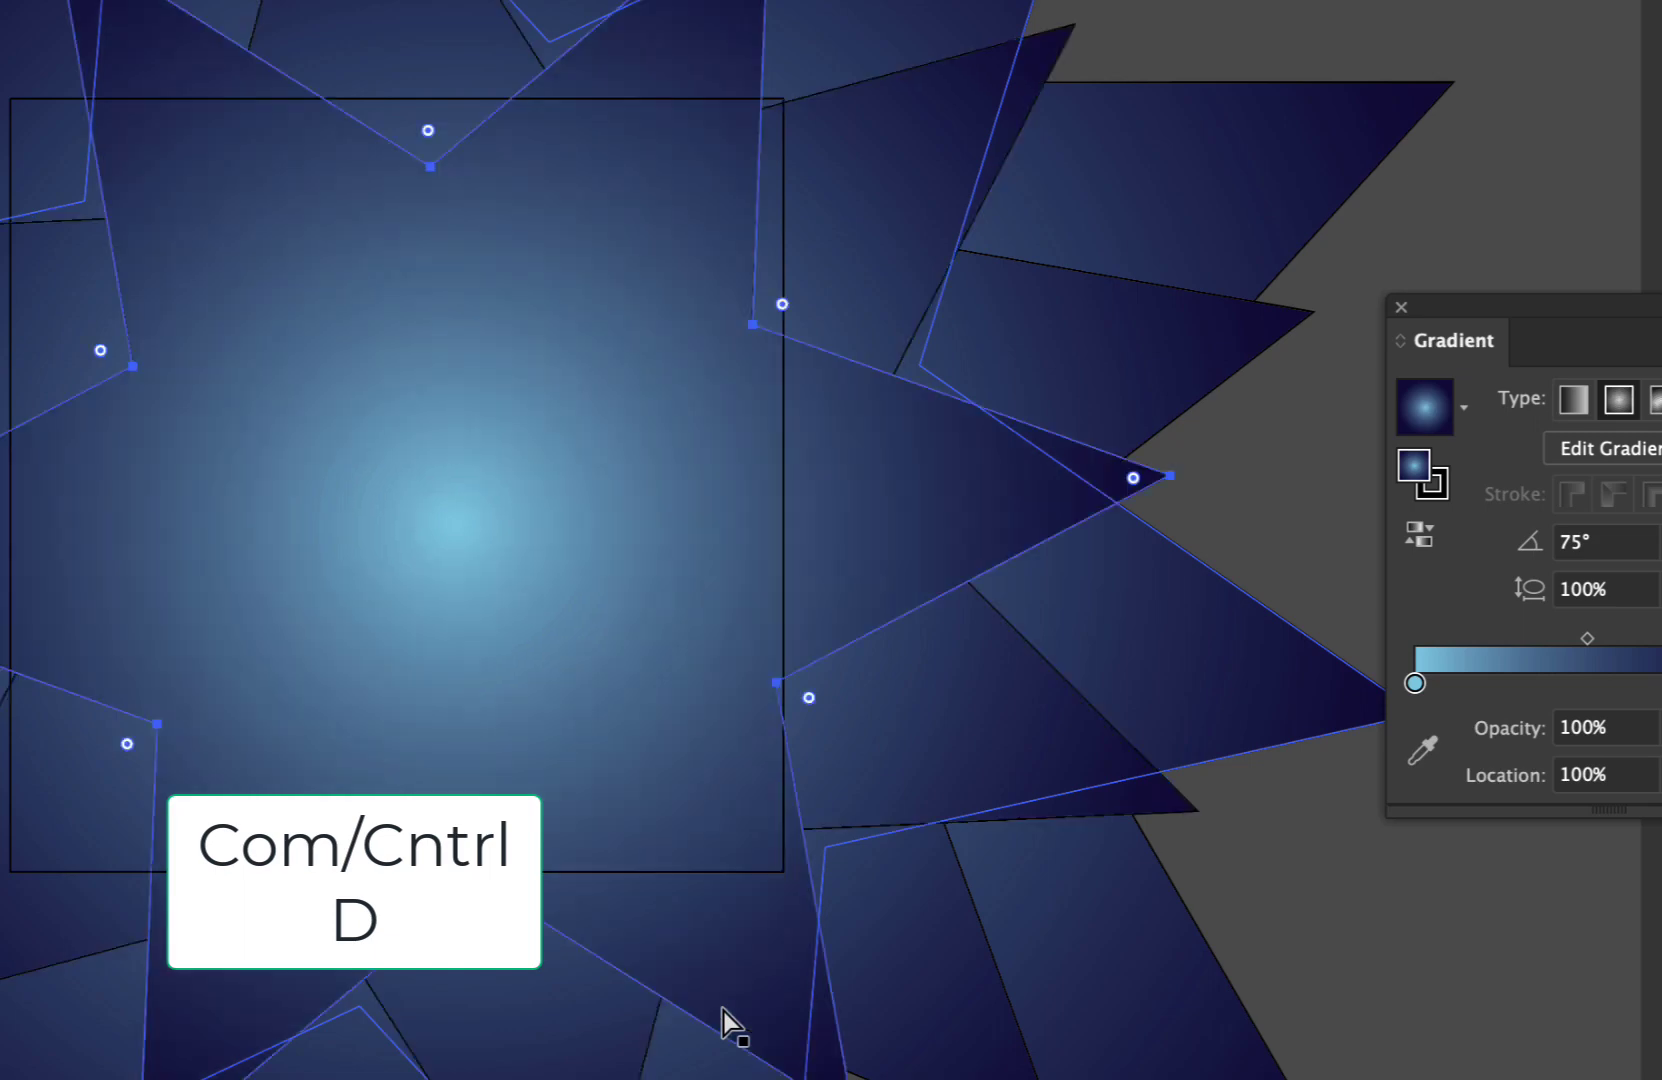
key("ctrl+d")
key("ctrl+d")
key("ctrl+d")
key("ctrl+d")
key("ctrl+d")
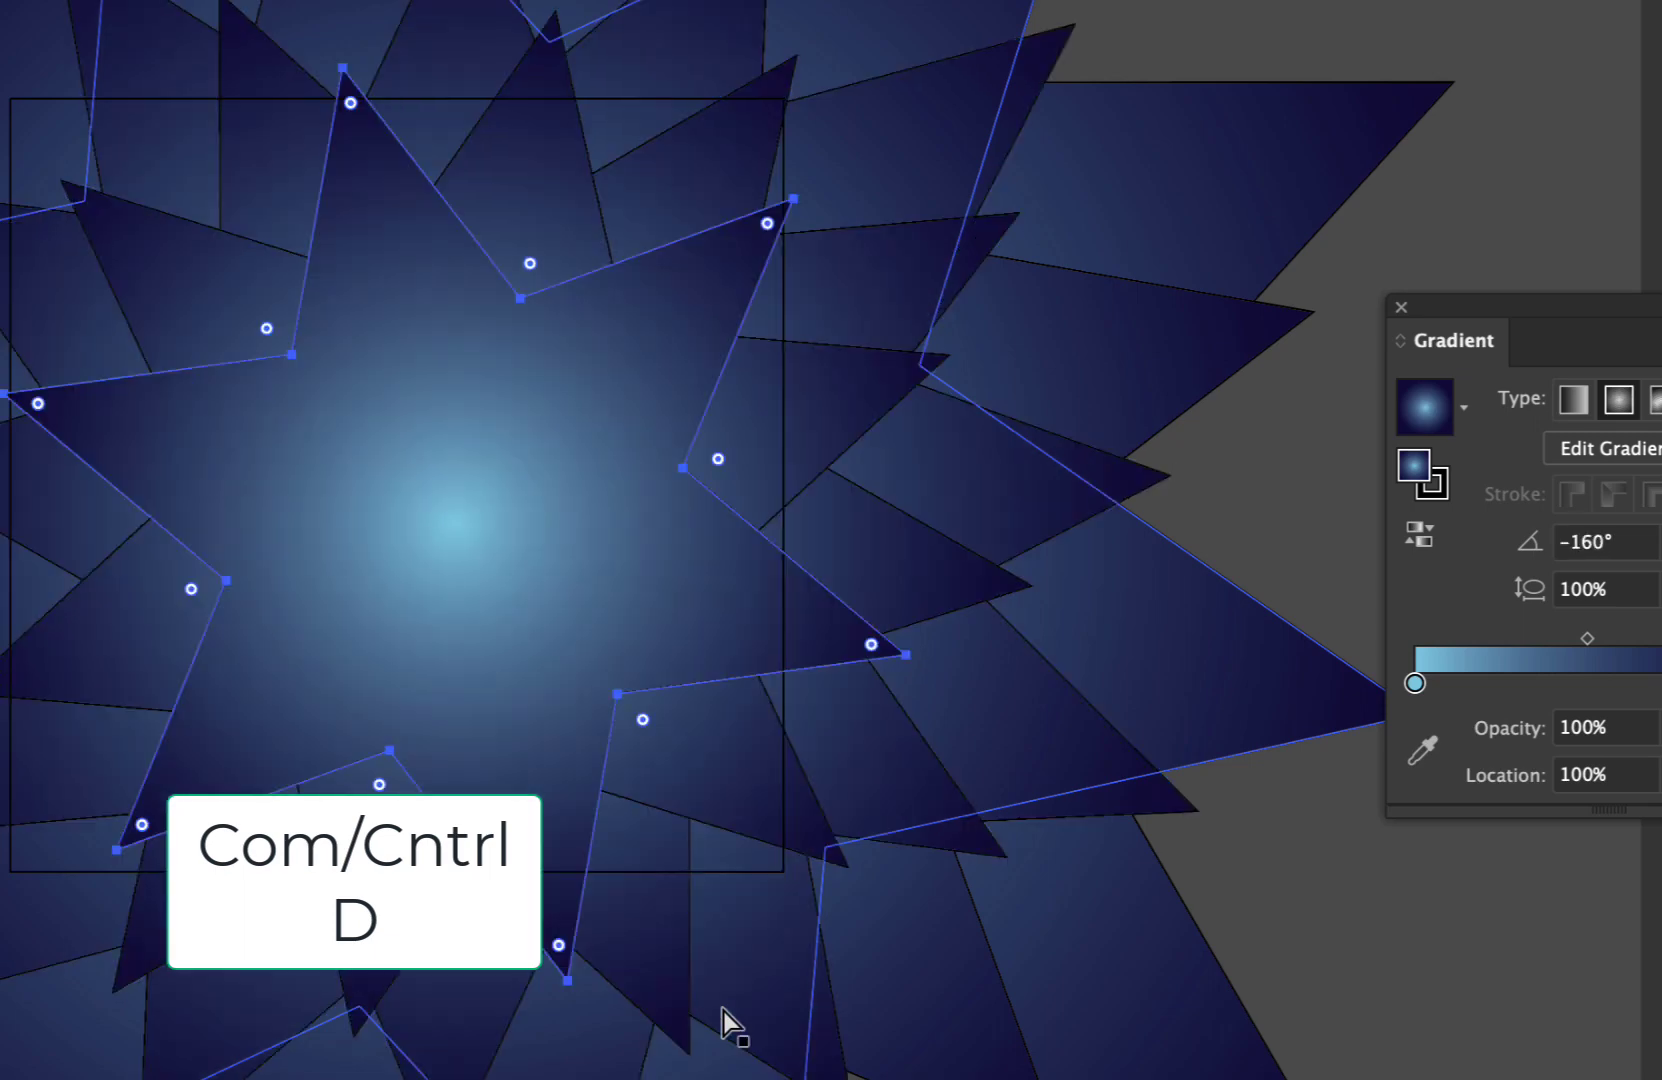
key("ctrl+d")
key("ctrl+d")
key("ctrl+d")
key("ctrl+d")
key("ctrl+d")
key("ctrl+d")
key("ctrl+d")
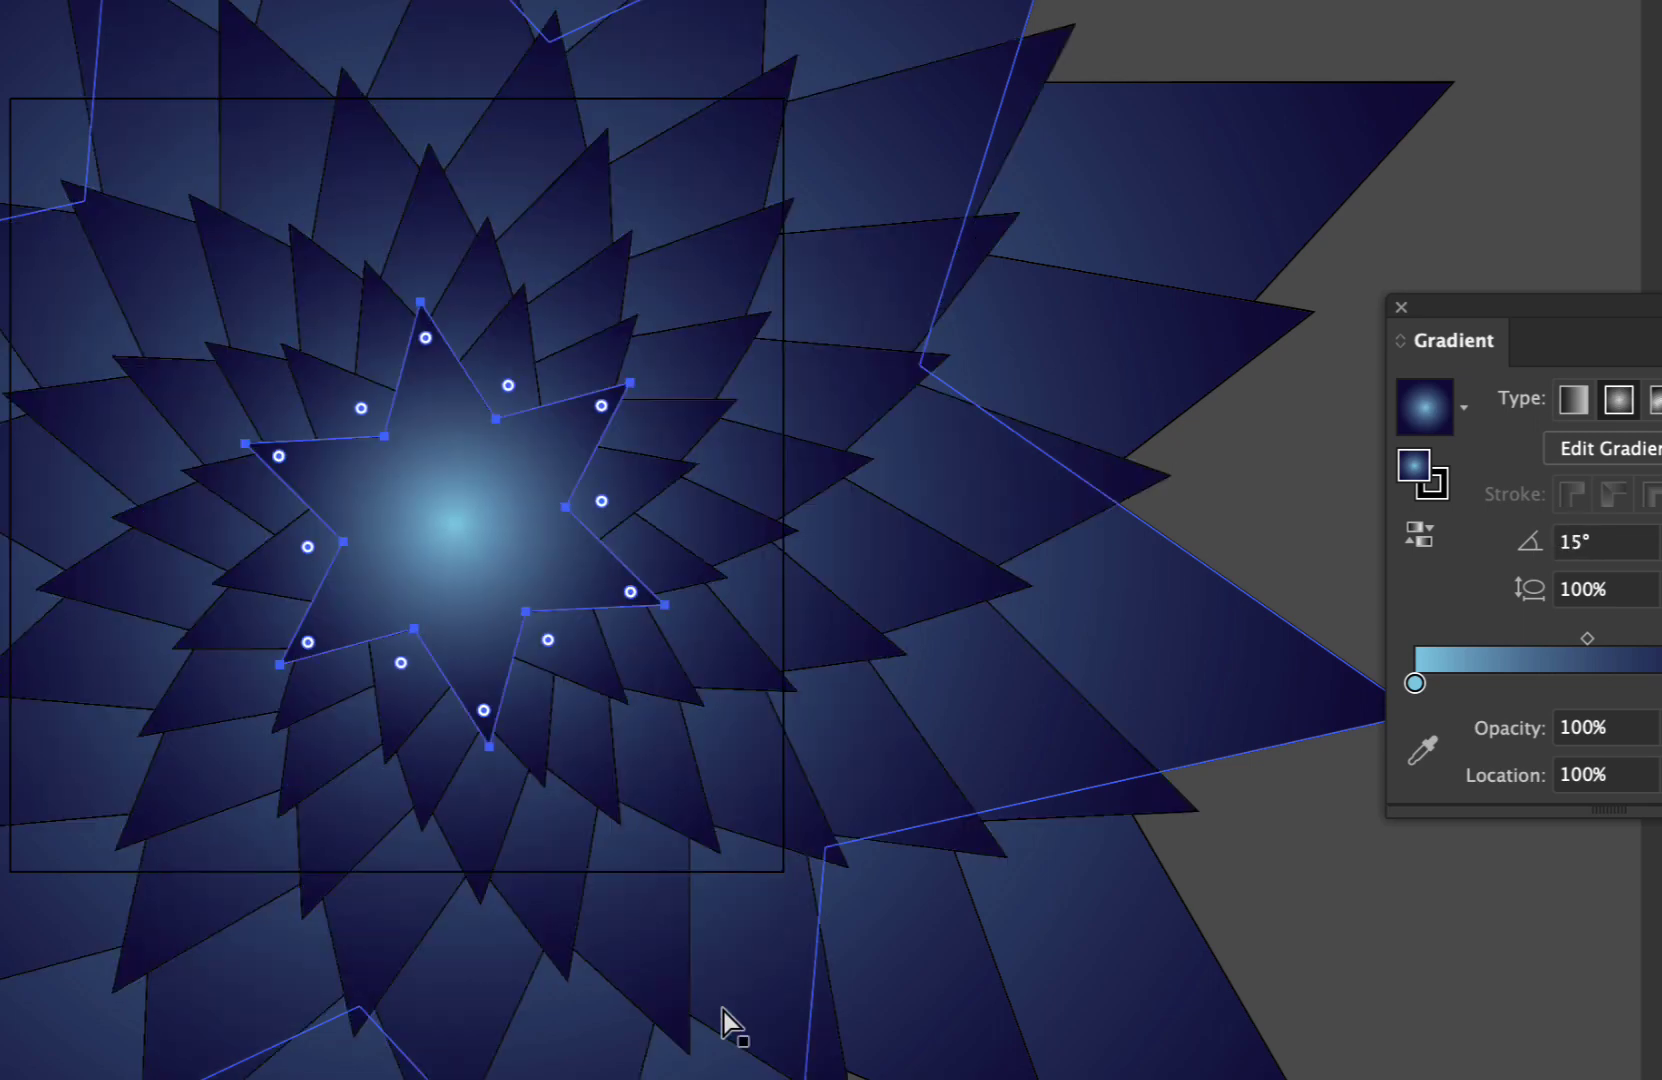
key("ctrl+d")
key("ctrl+d")
key("ctrl+d")
key("ctrl+d")
key("ctrl+d")
key("ctrl+d")
key("ctrl+d")
key("ctrl+d")
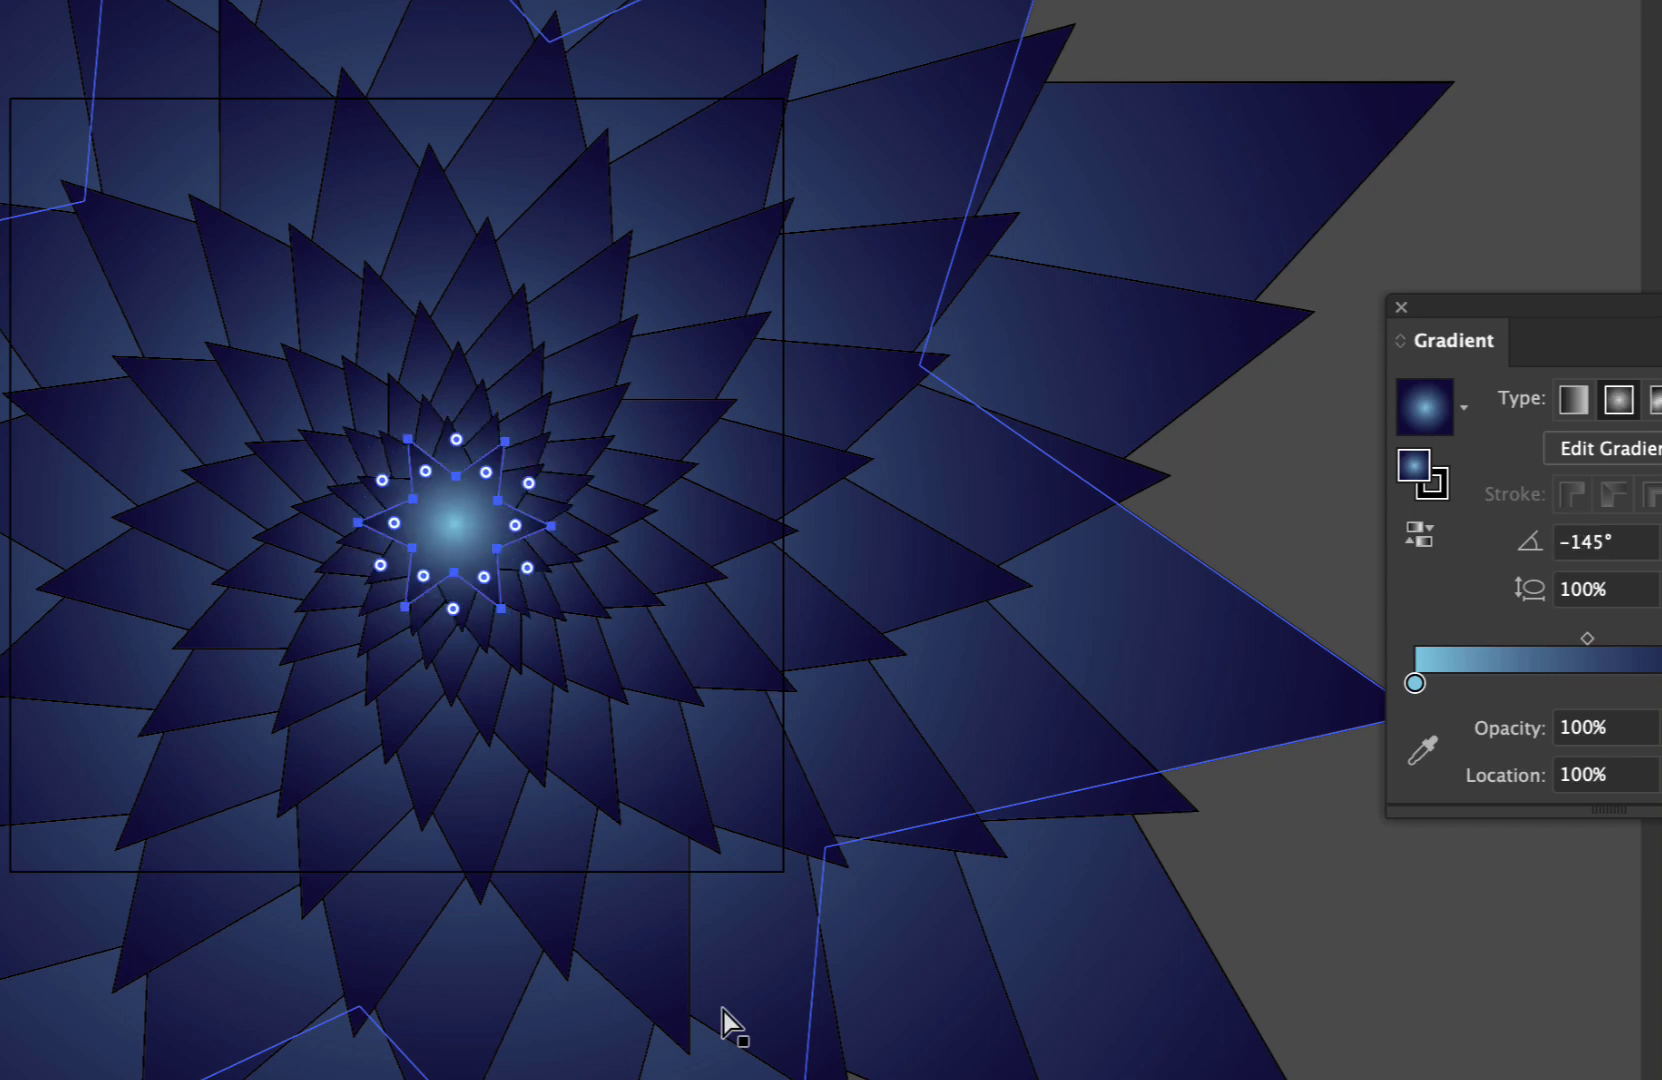
key("ctrl+d")
key("ctrl+d")
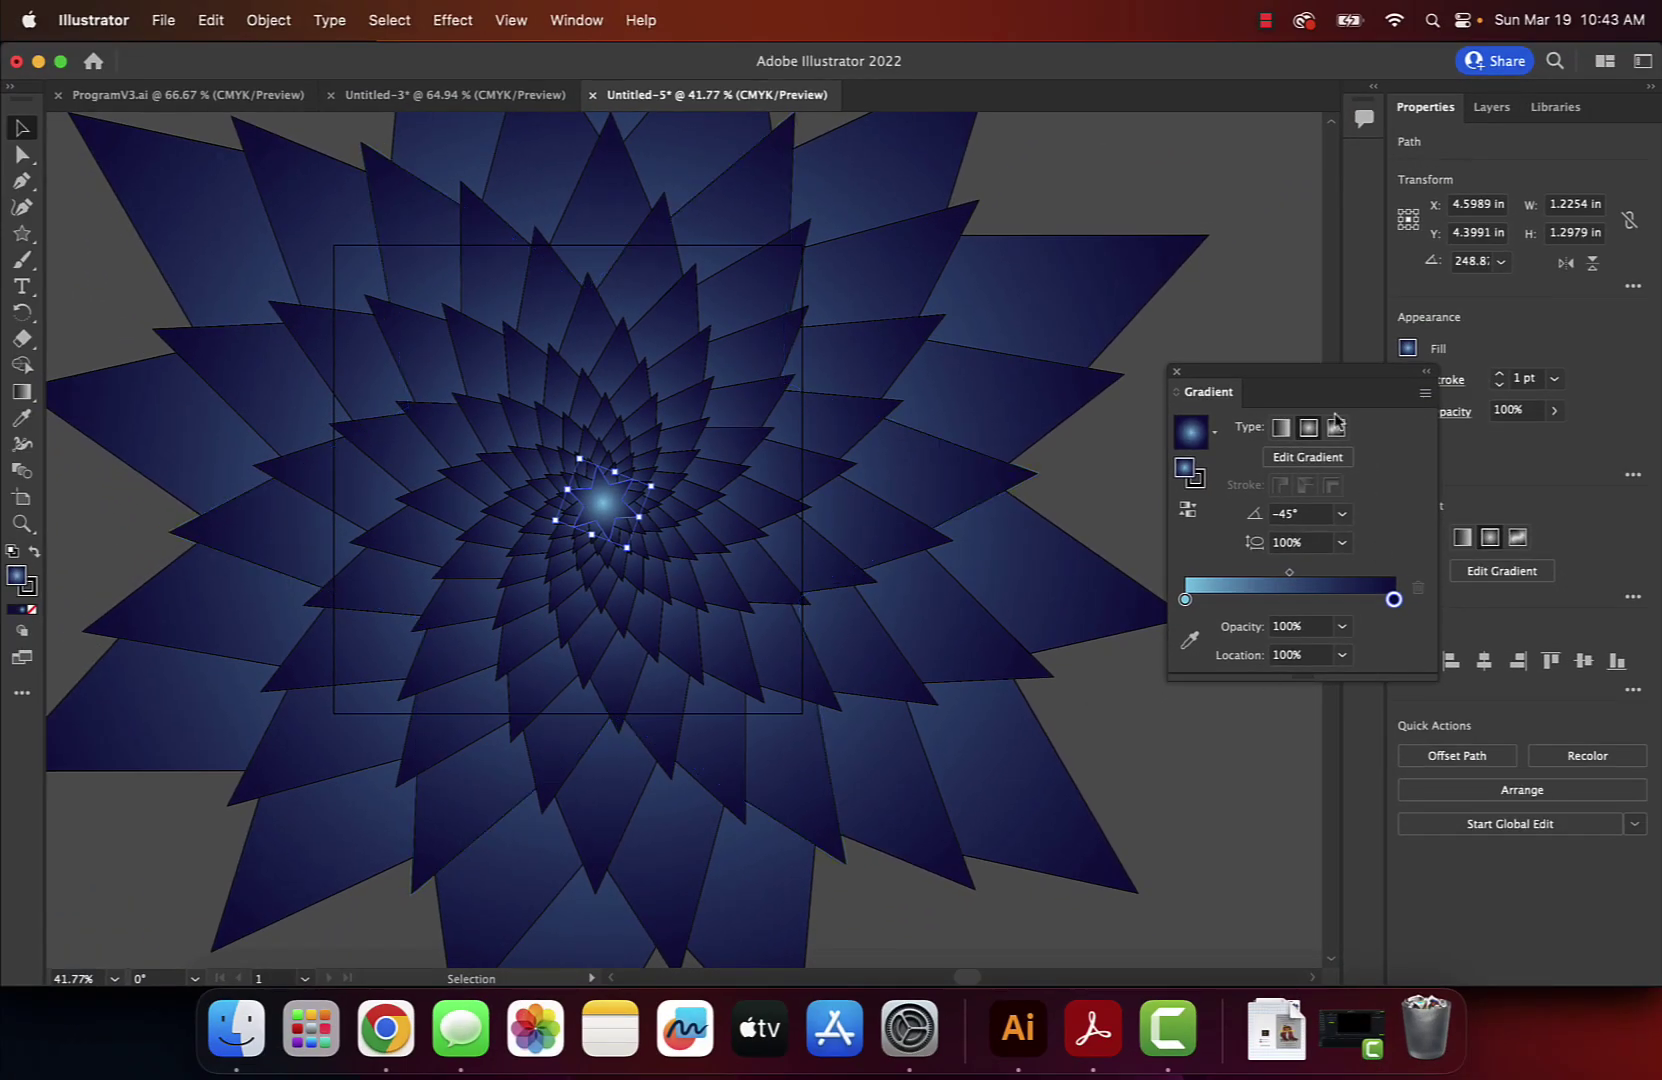
Dock the Gradient panel beside the canvas and set the innermost star's stroke to None.
left_click_drag(1320, 381, 1332, 467)
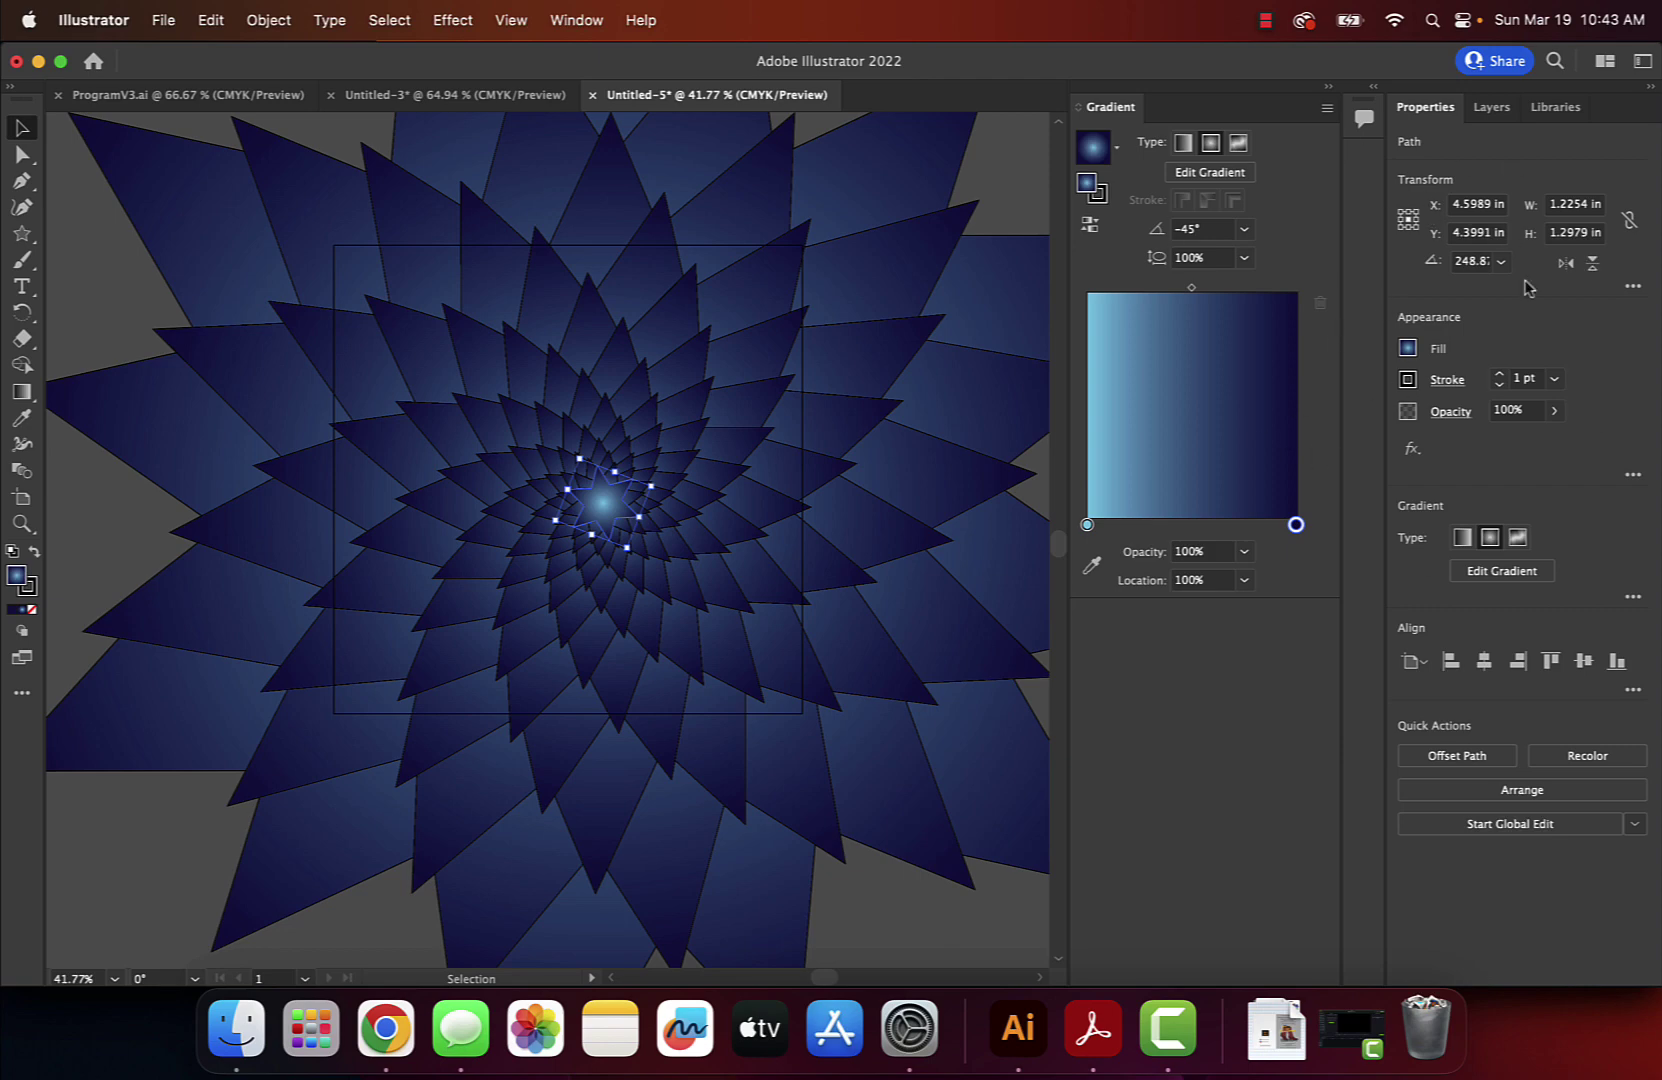
left_click(1408, 380)
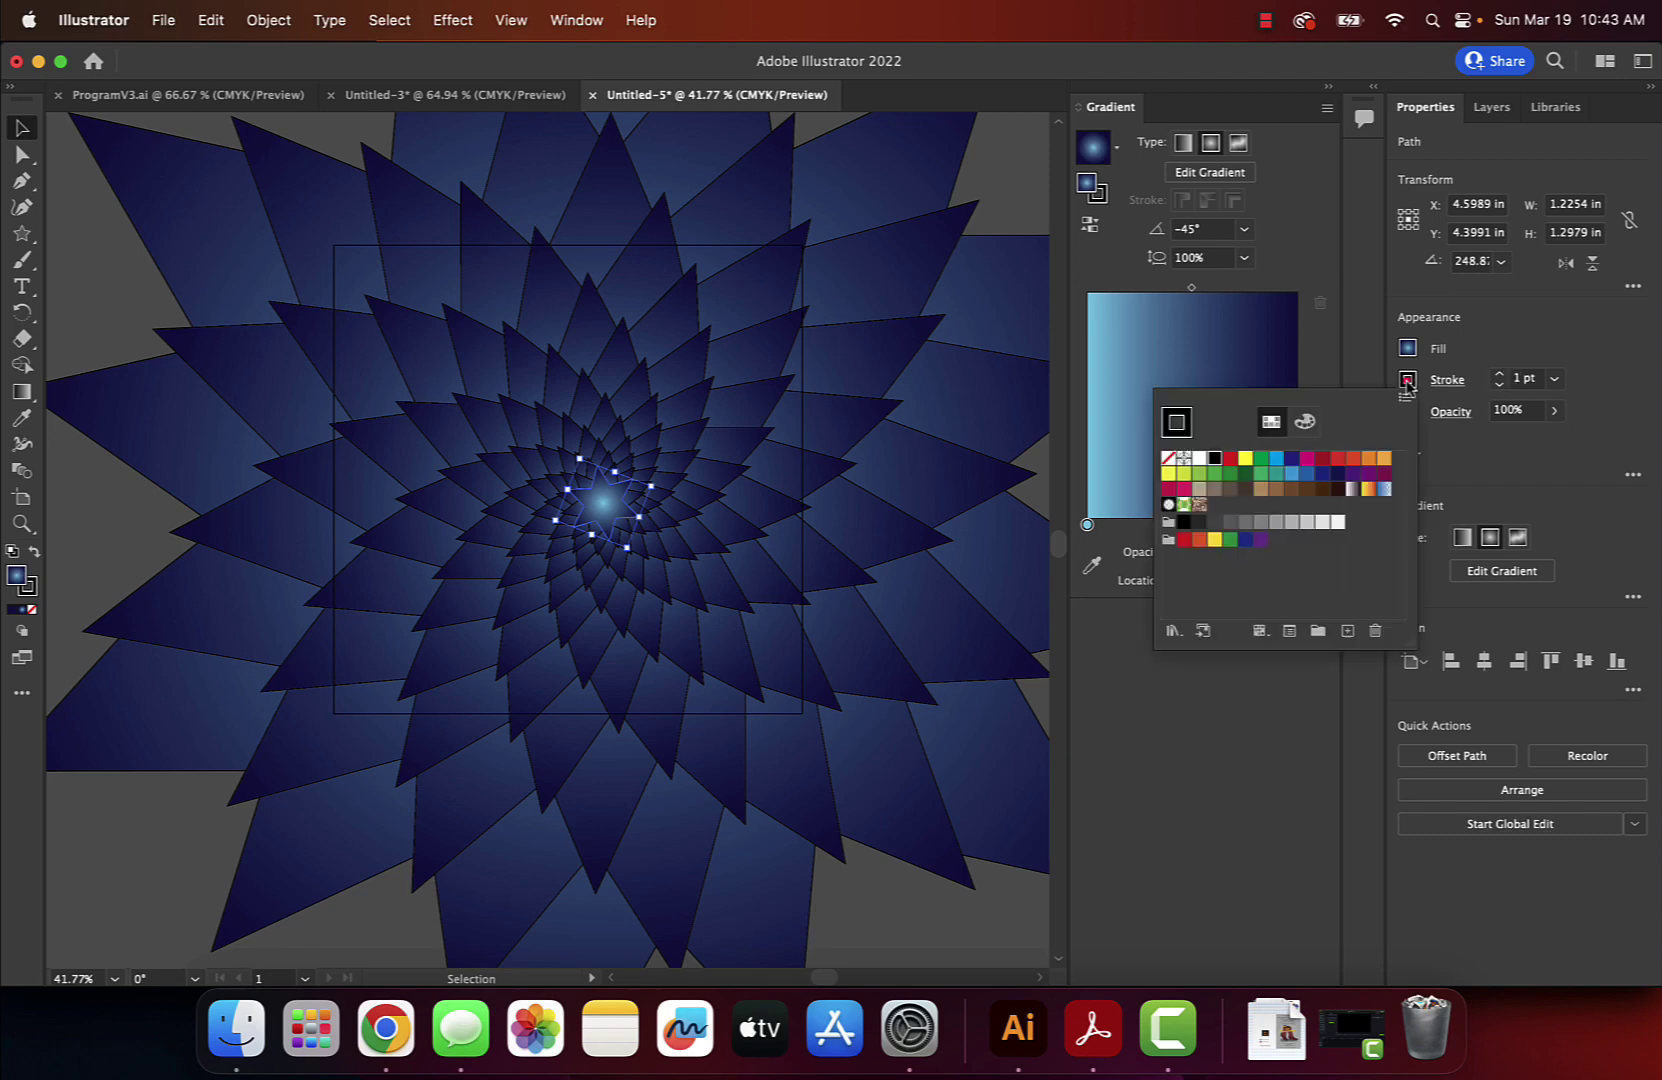
left_click(1168, 458)
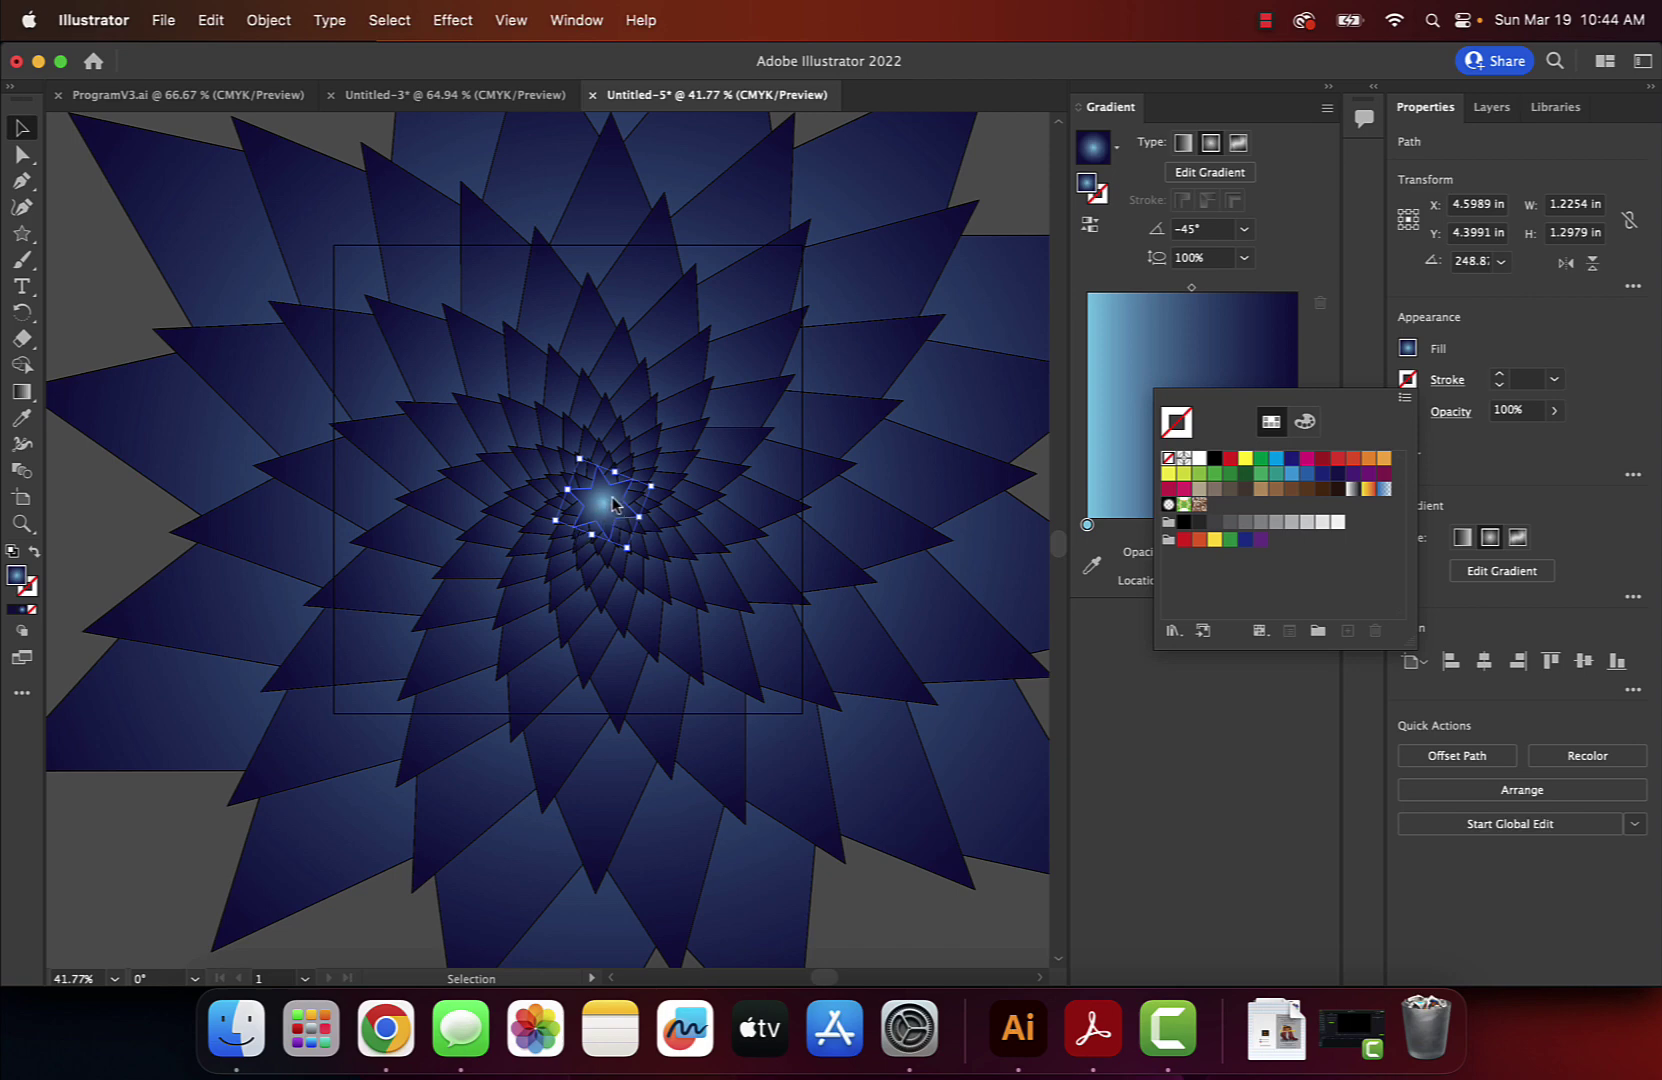
Select all the stars, set their stroke to None and deselect the artwork.
left_click(195, 833)
key("a")
key("super+a")
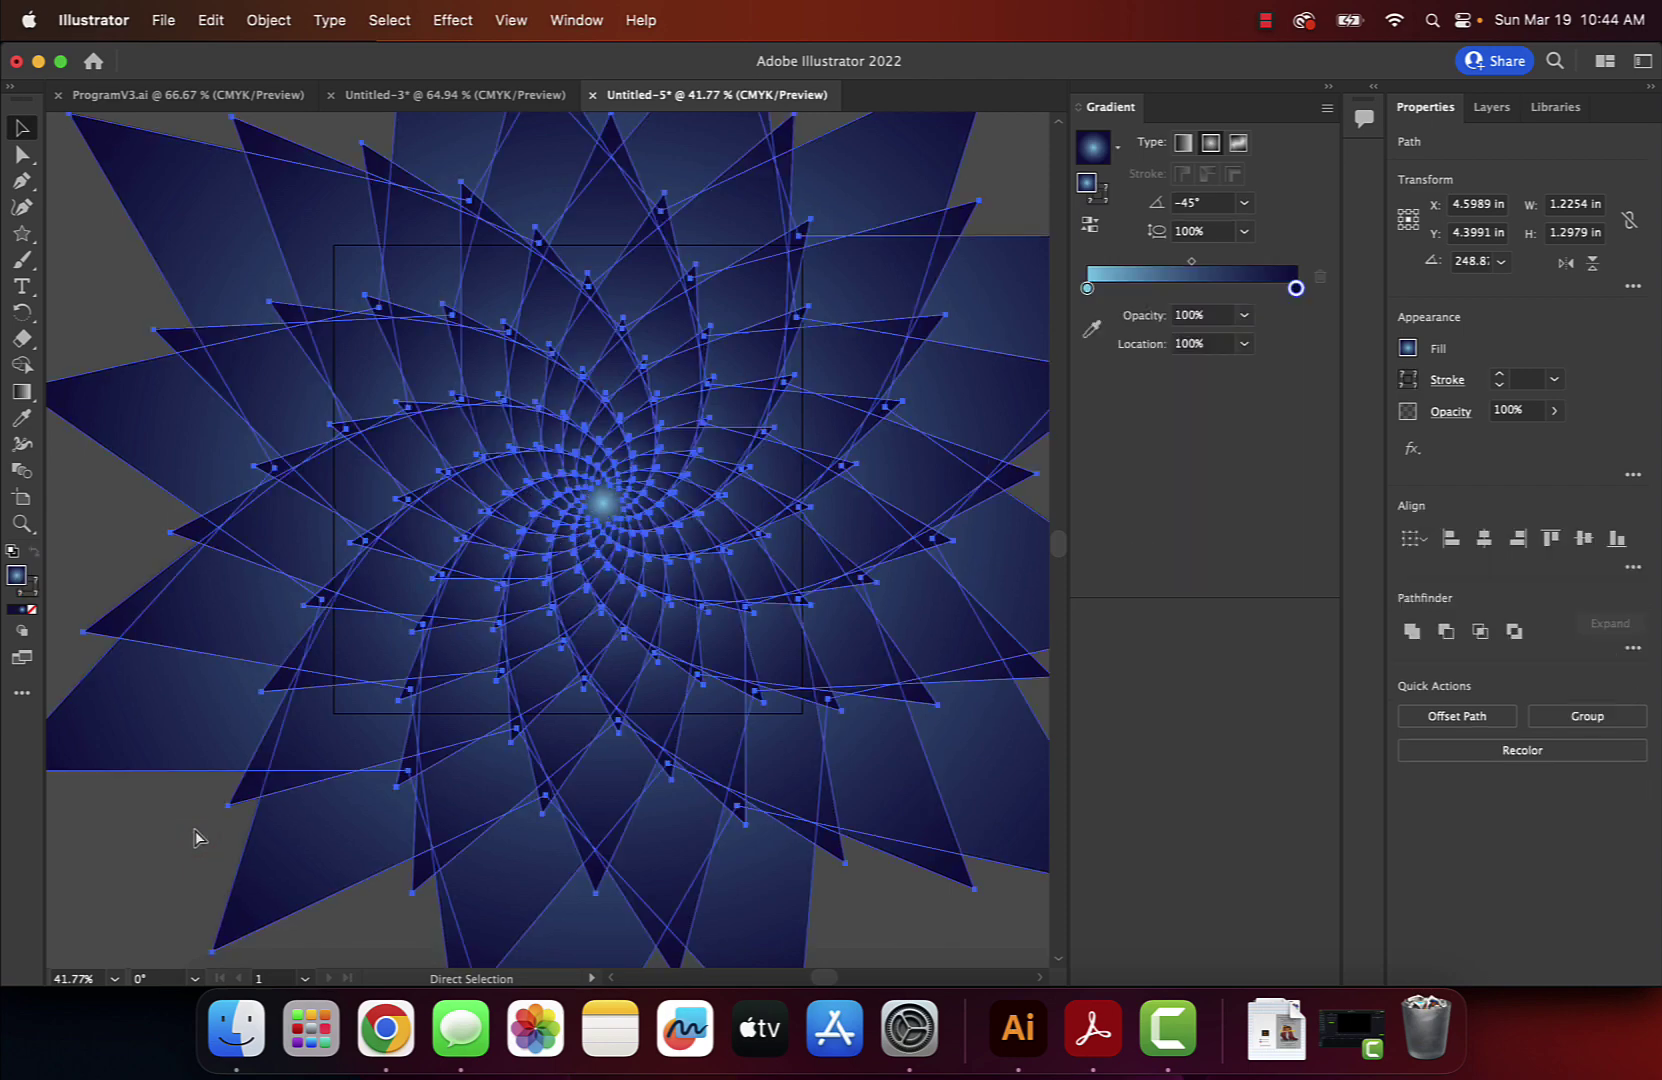
key("v")
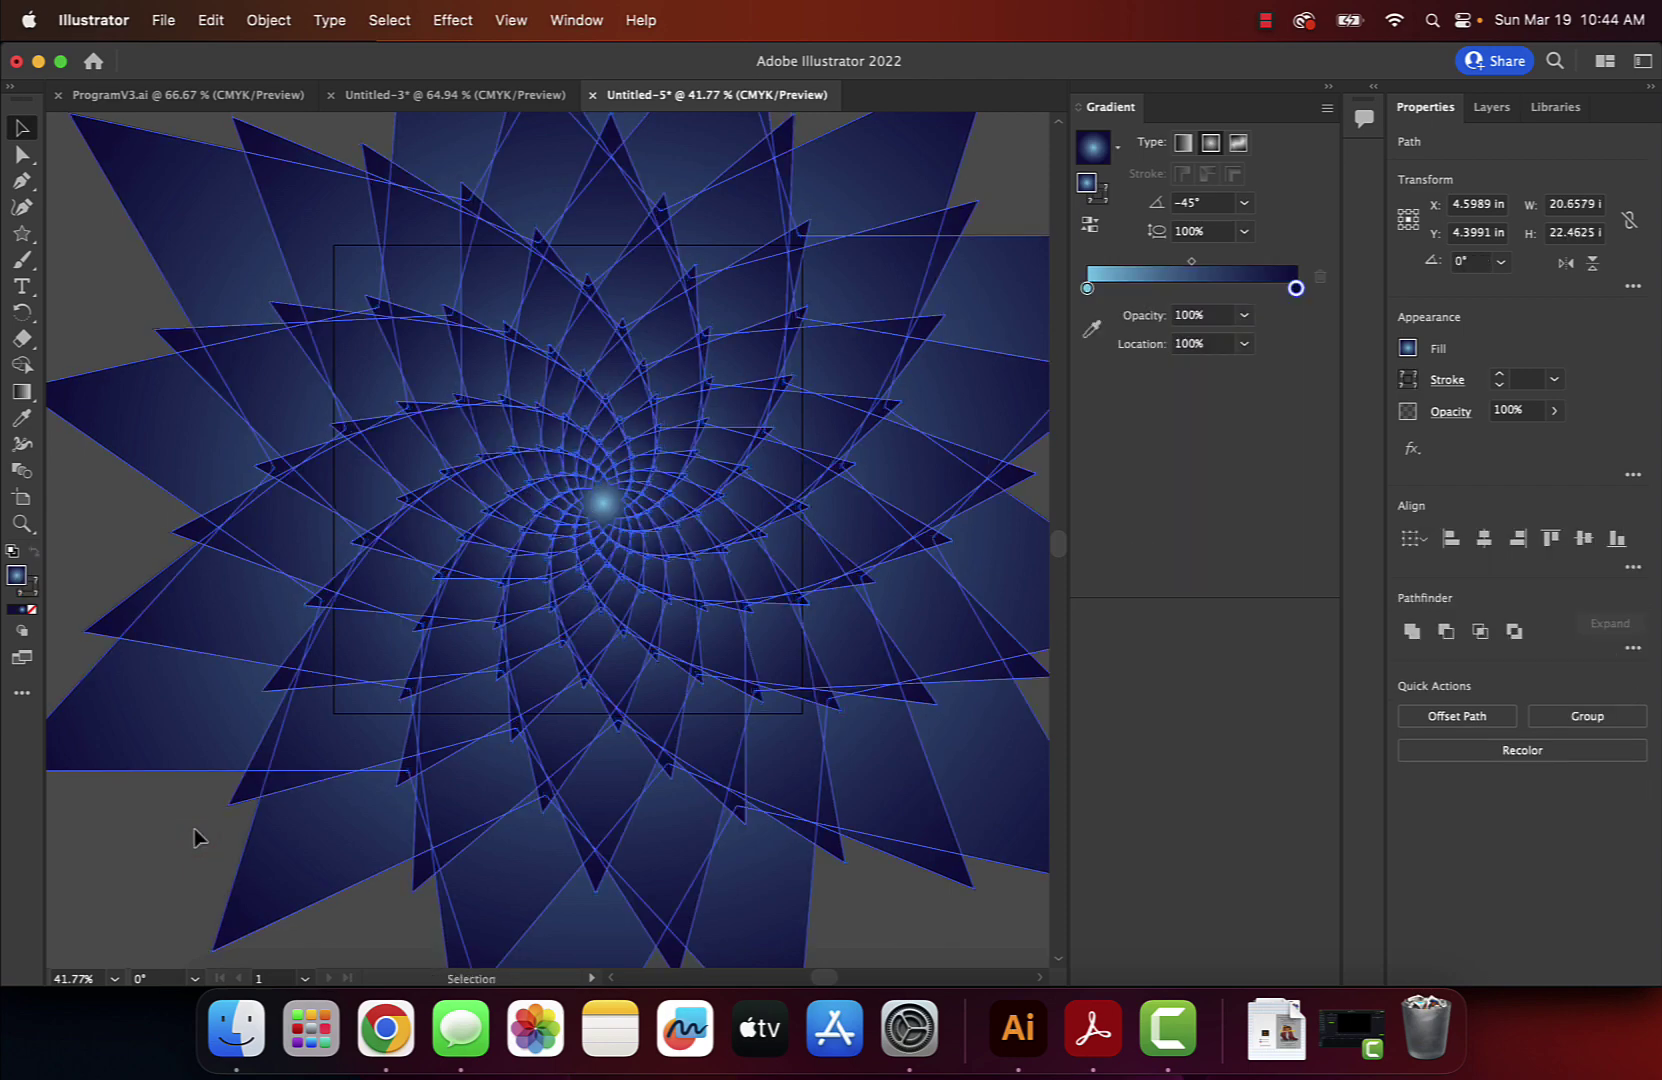
left_click(1410, 380)
left_click(1168, 458)
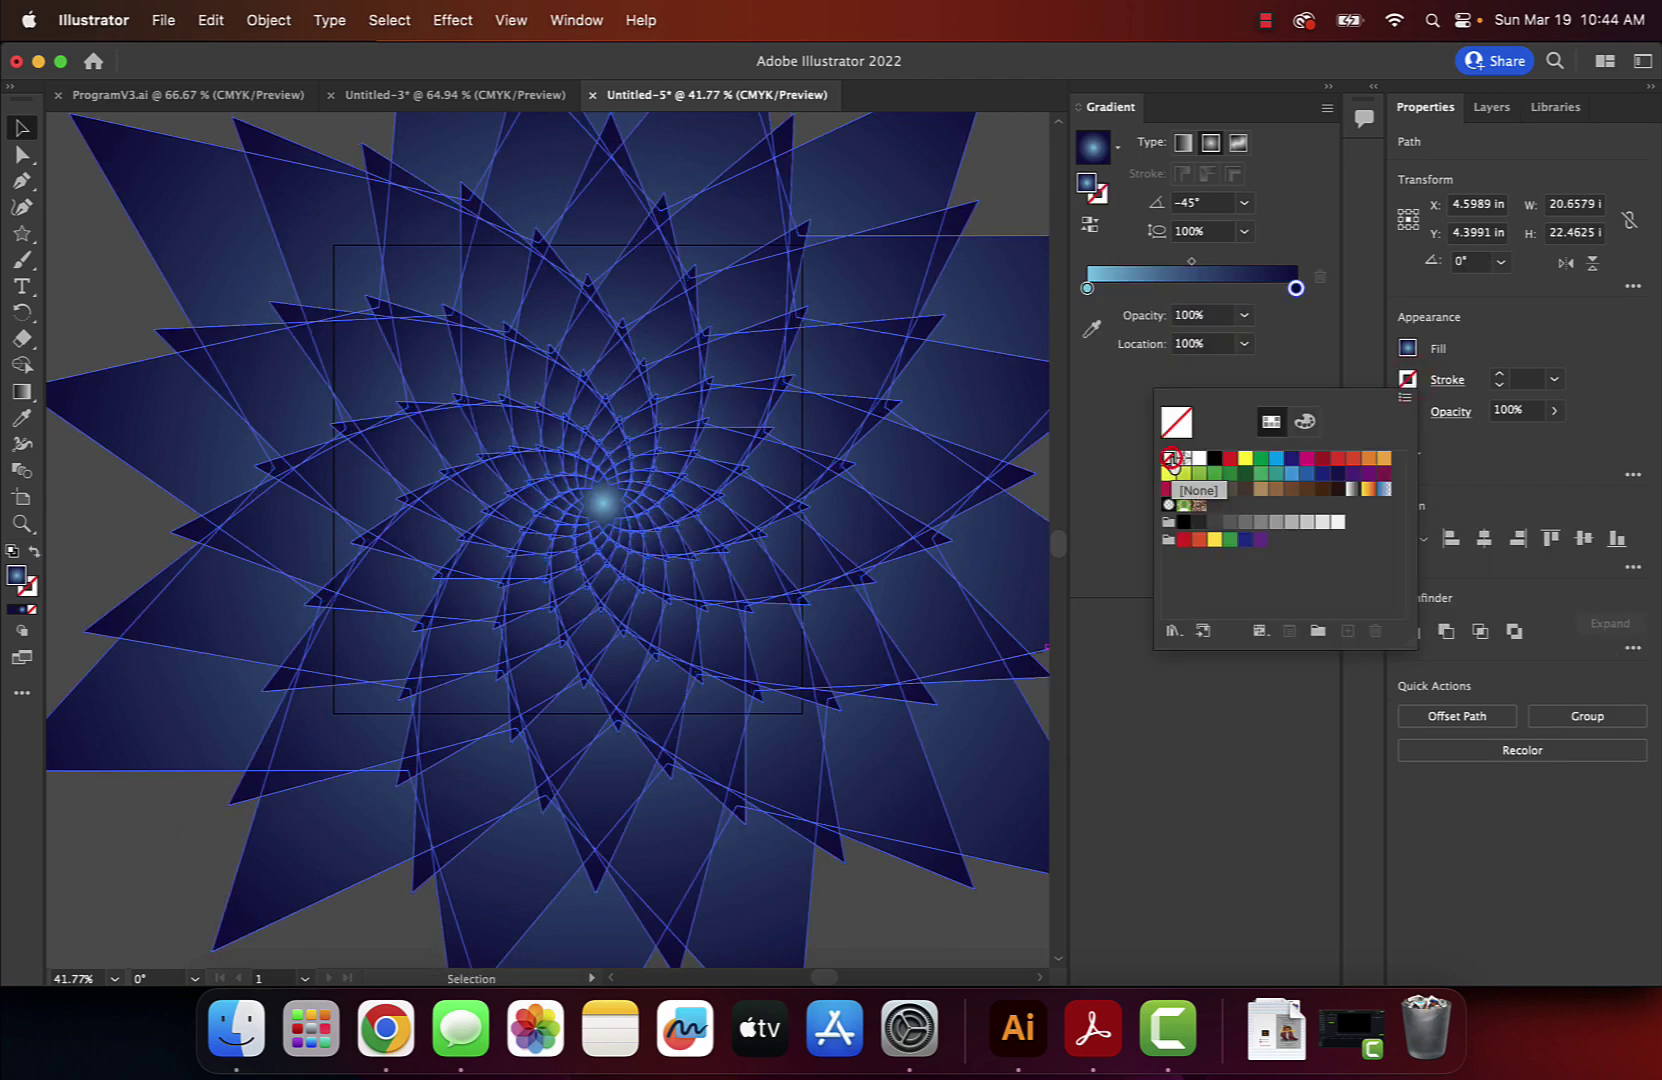
left_click(1015, 893)
left_click(1015, 894)
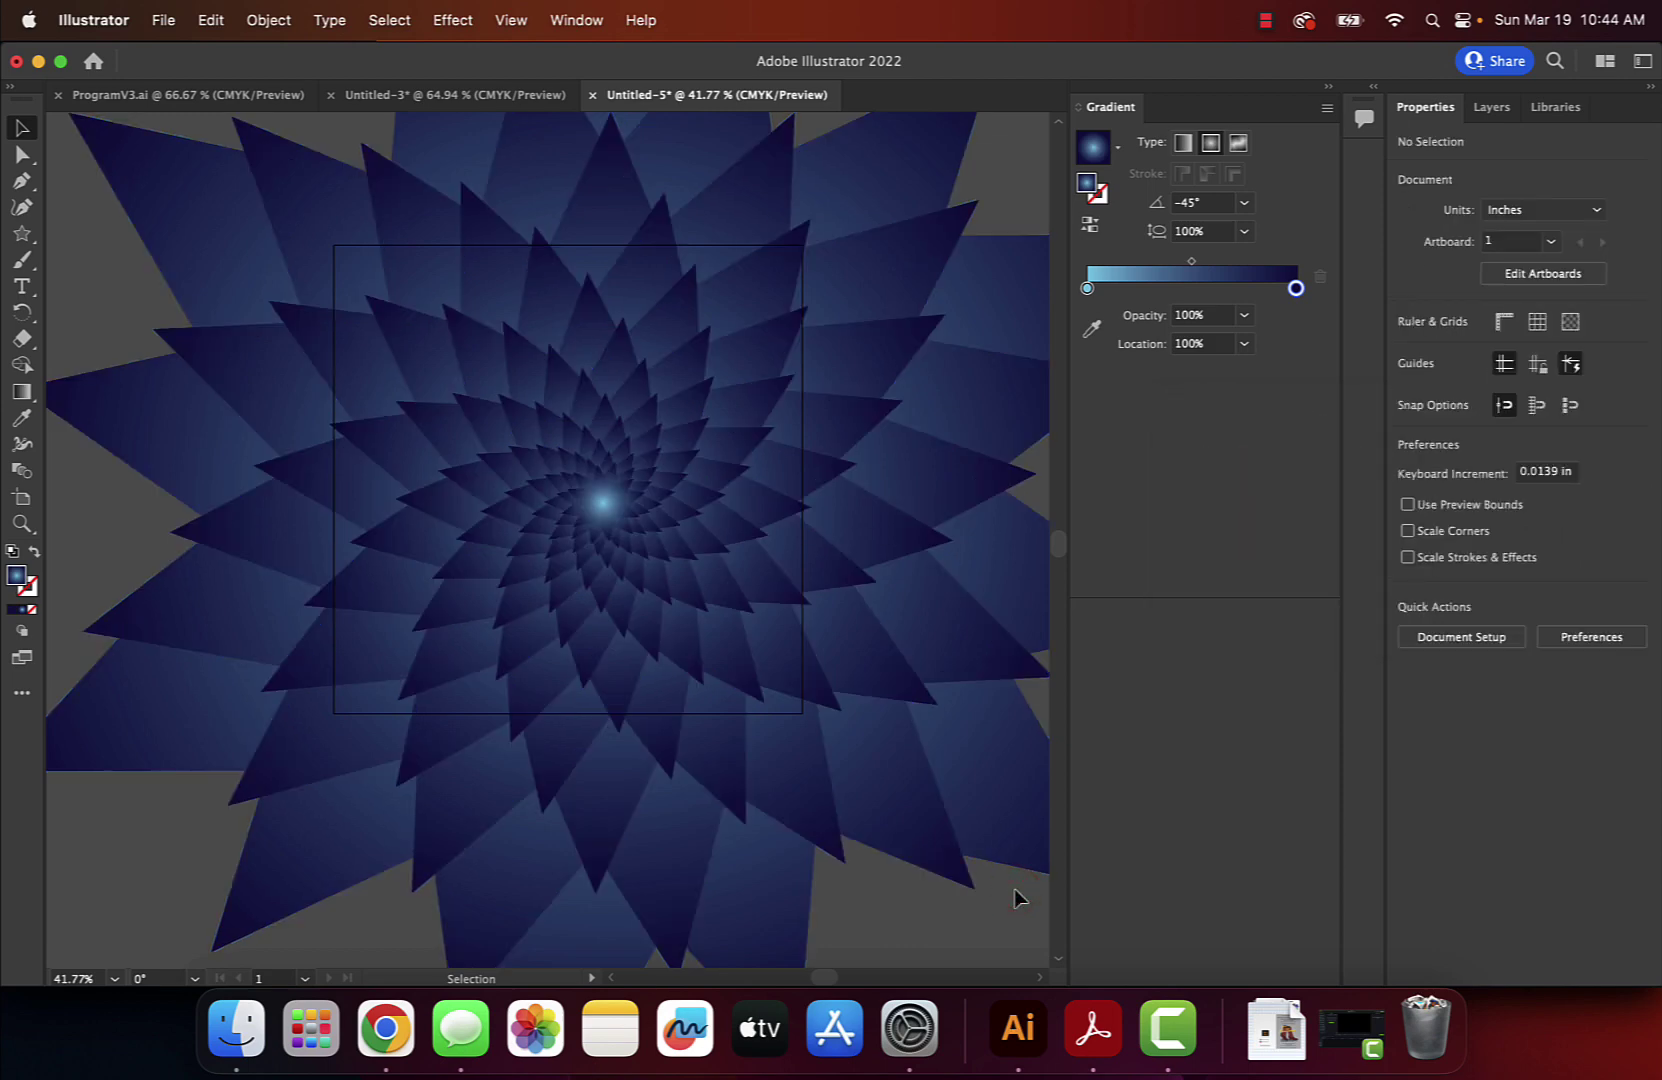
scroll(1013, 890, "down", 5)
scroll(1013, 890, "up", 5)
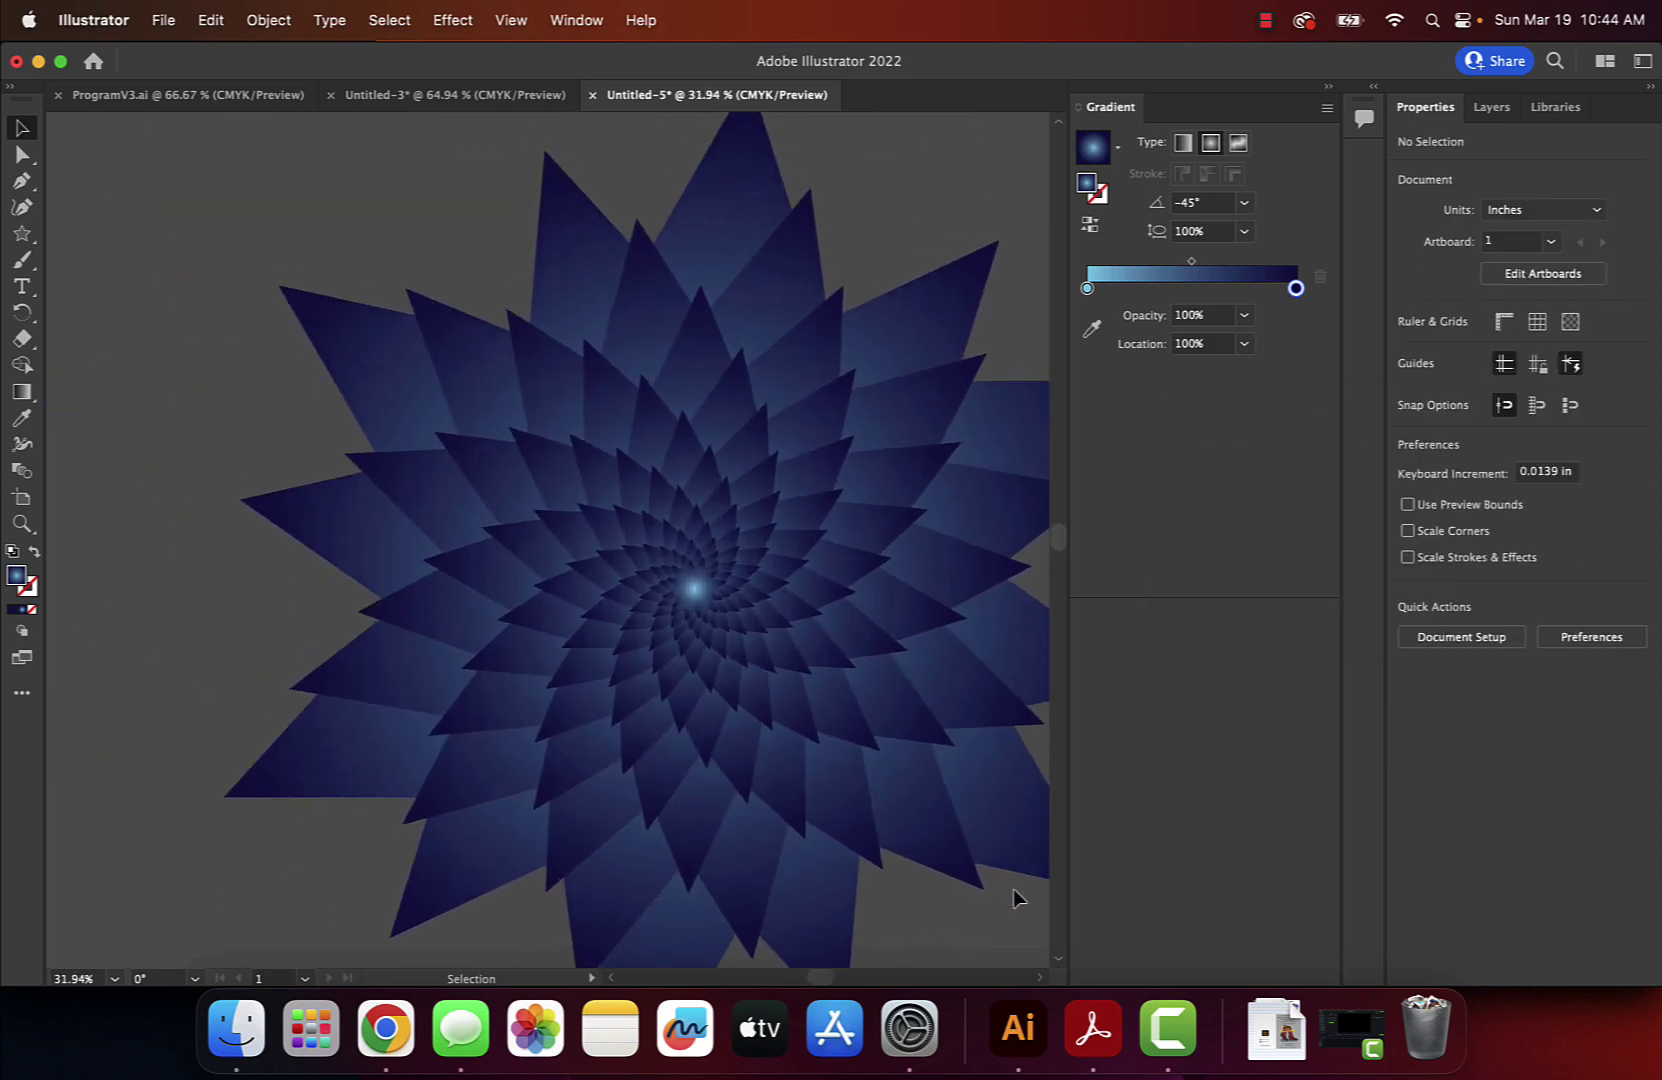
scroll(1013, 897, "down", 1)
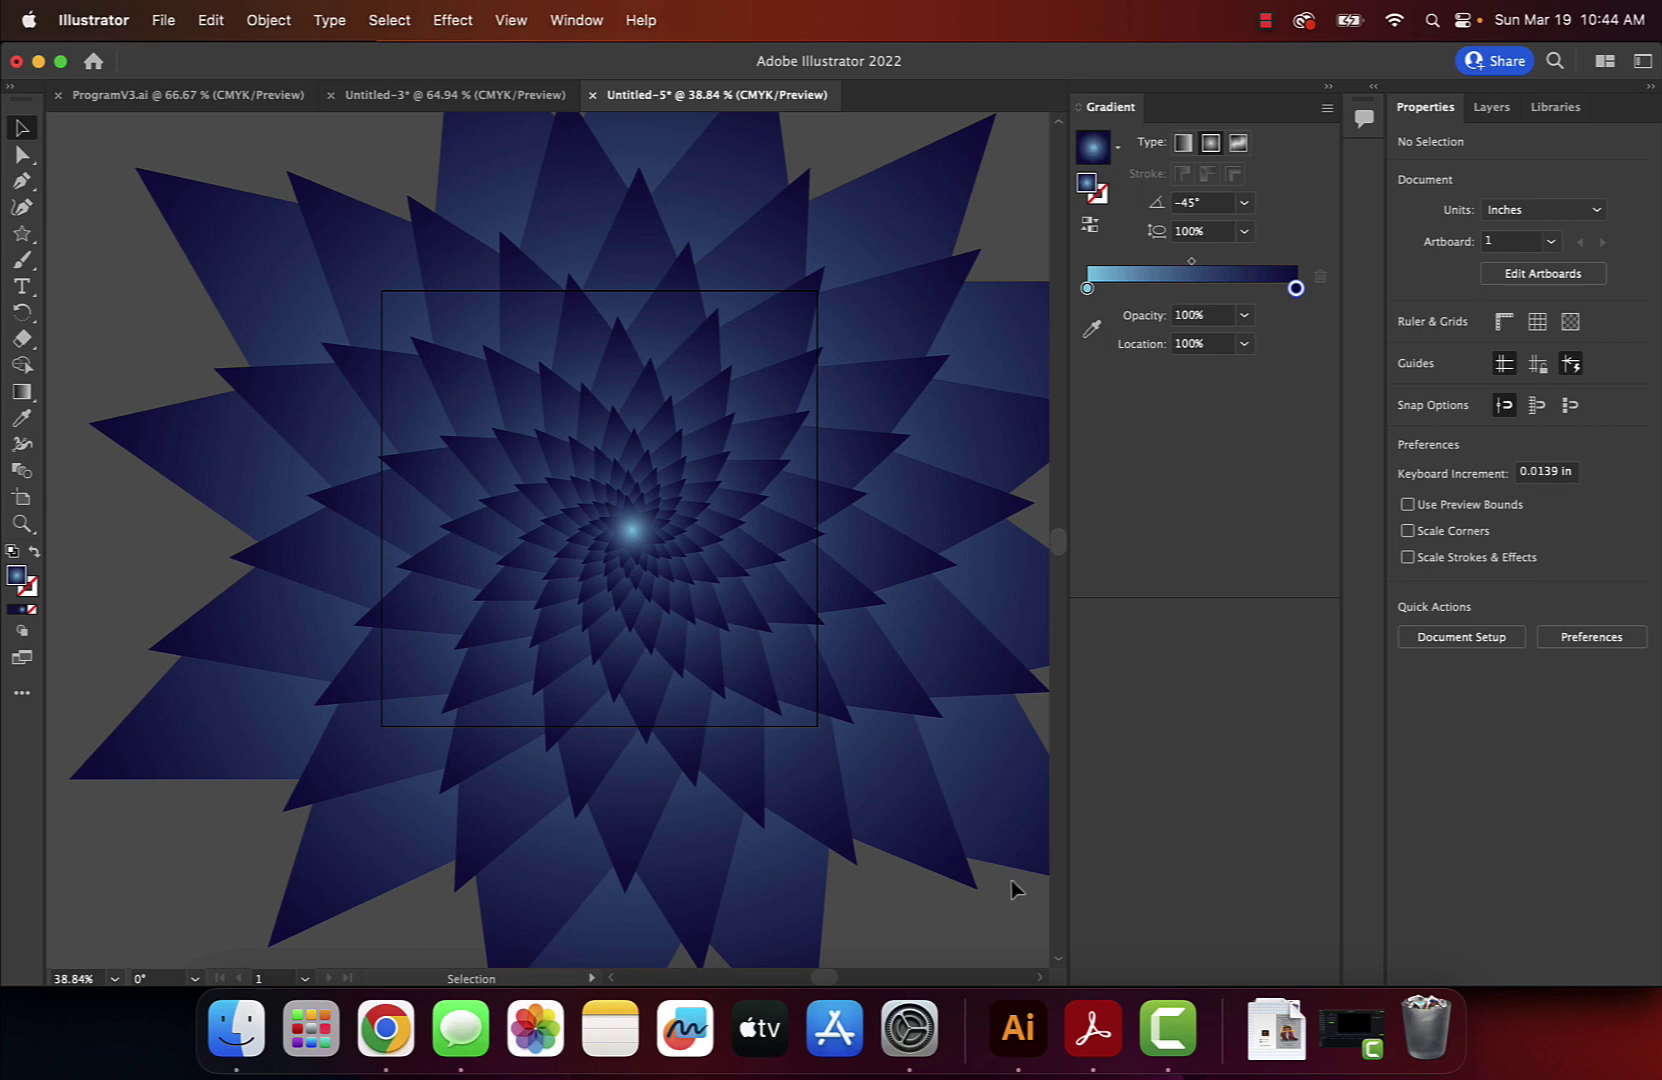
Create a new document from the Letter print preset in landscape orientation, 792 x 612 pt.
left_click(161, 22)
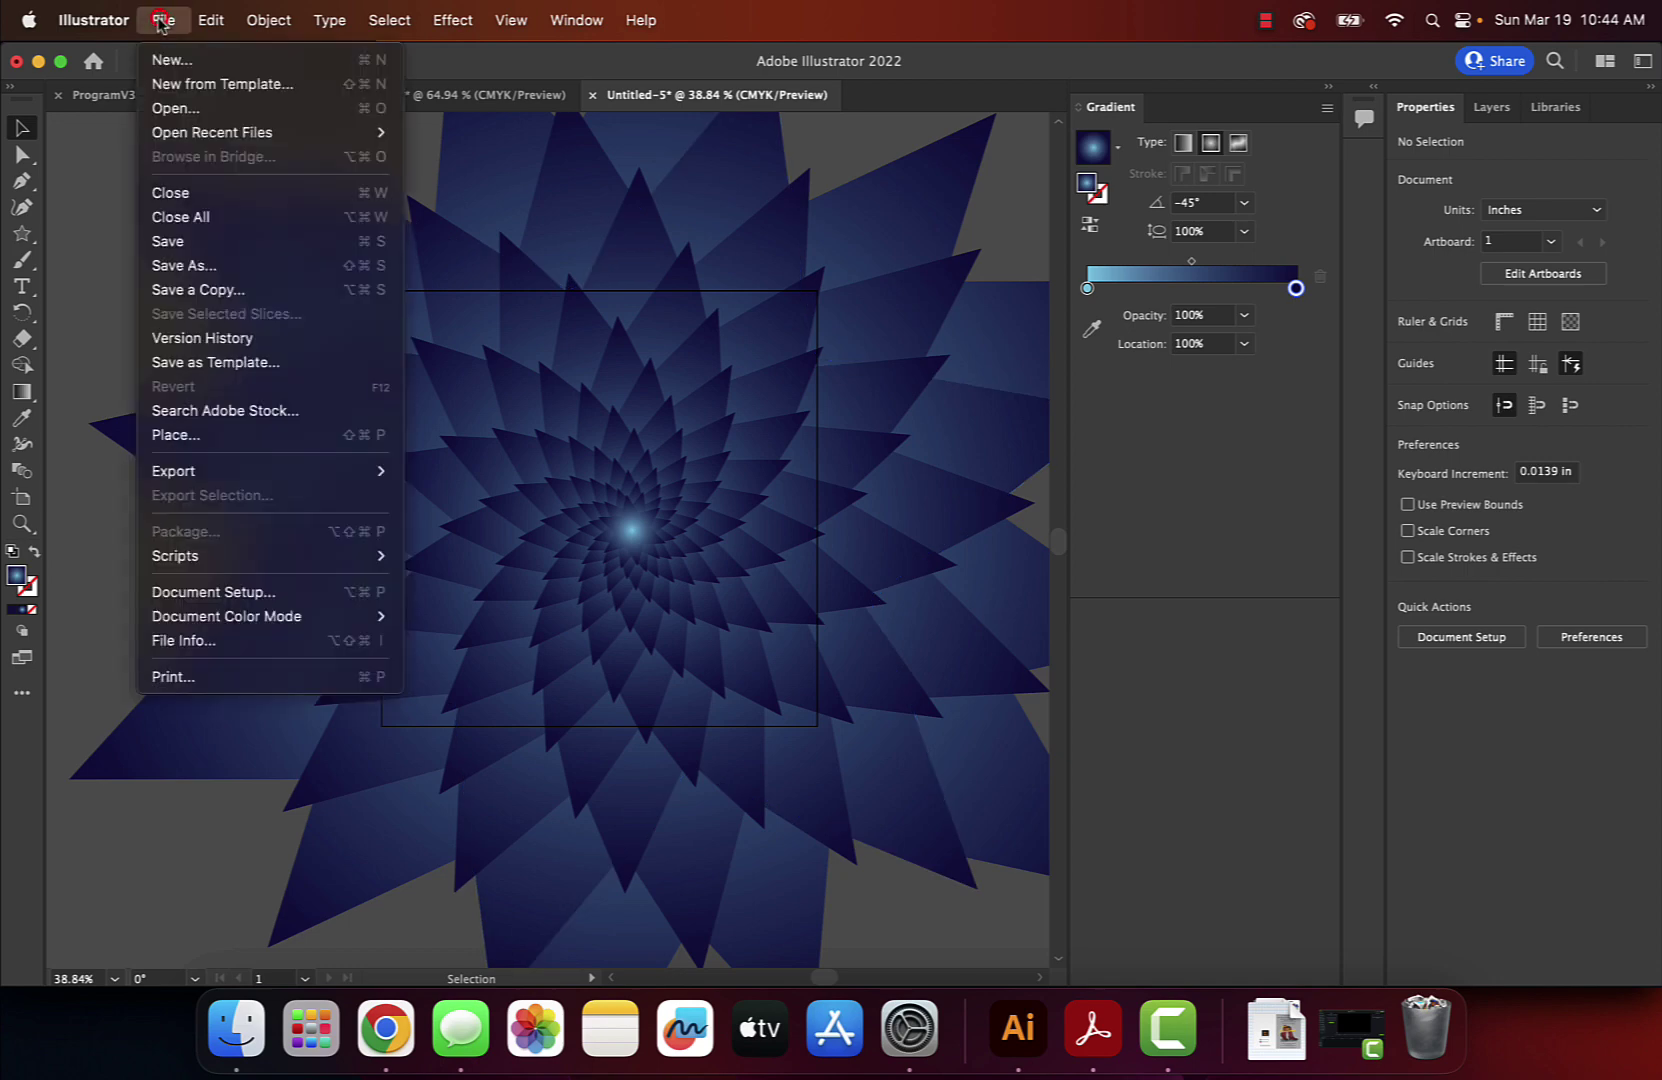
left_click(165, 60)
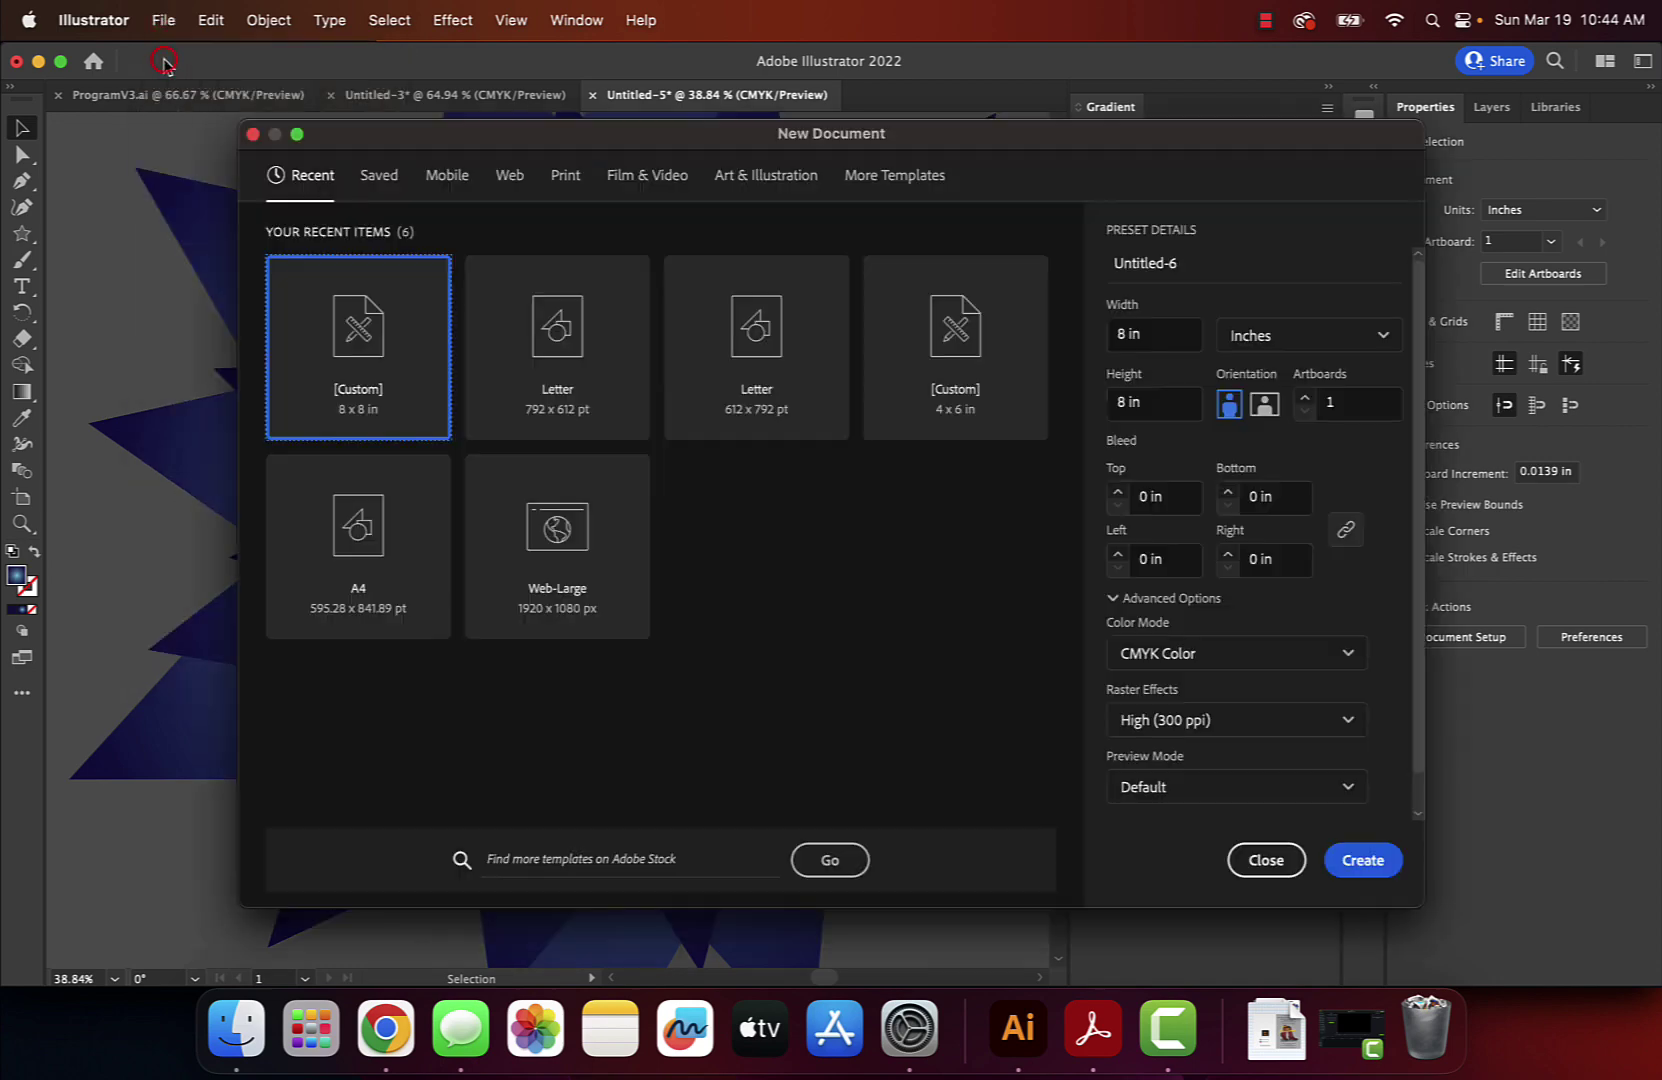
left_click(579, 376)
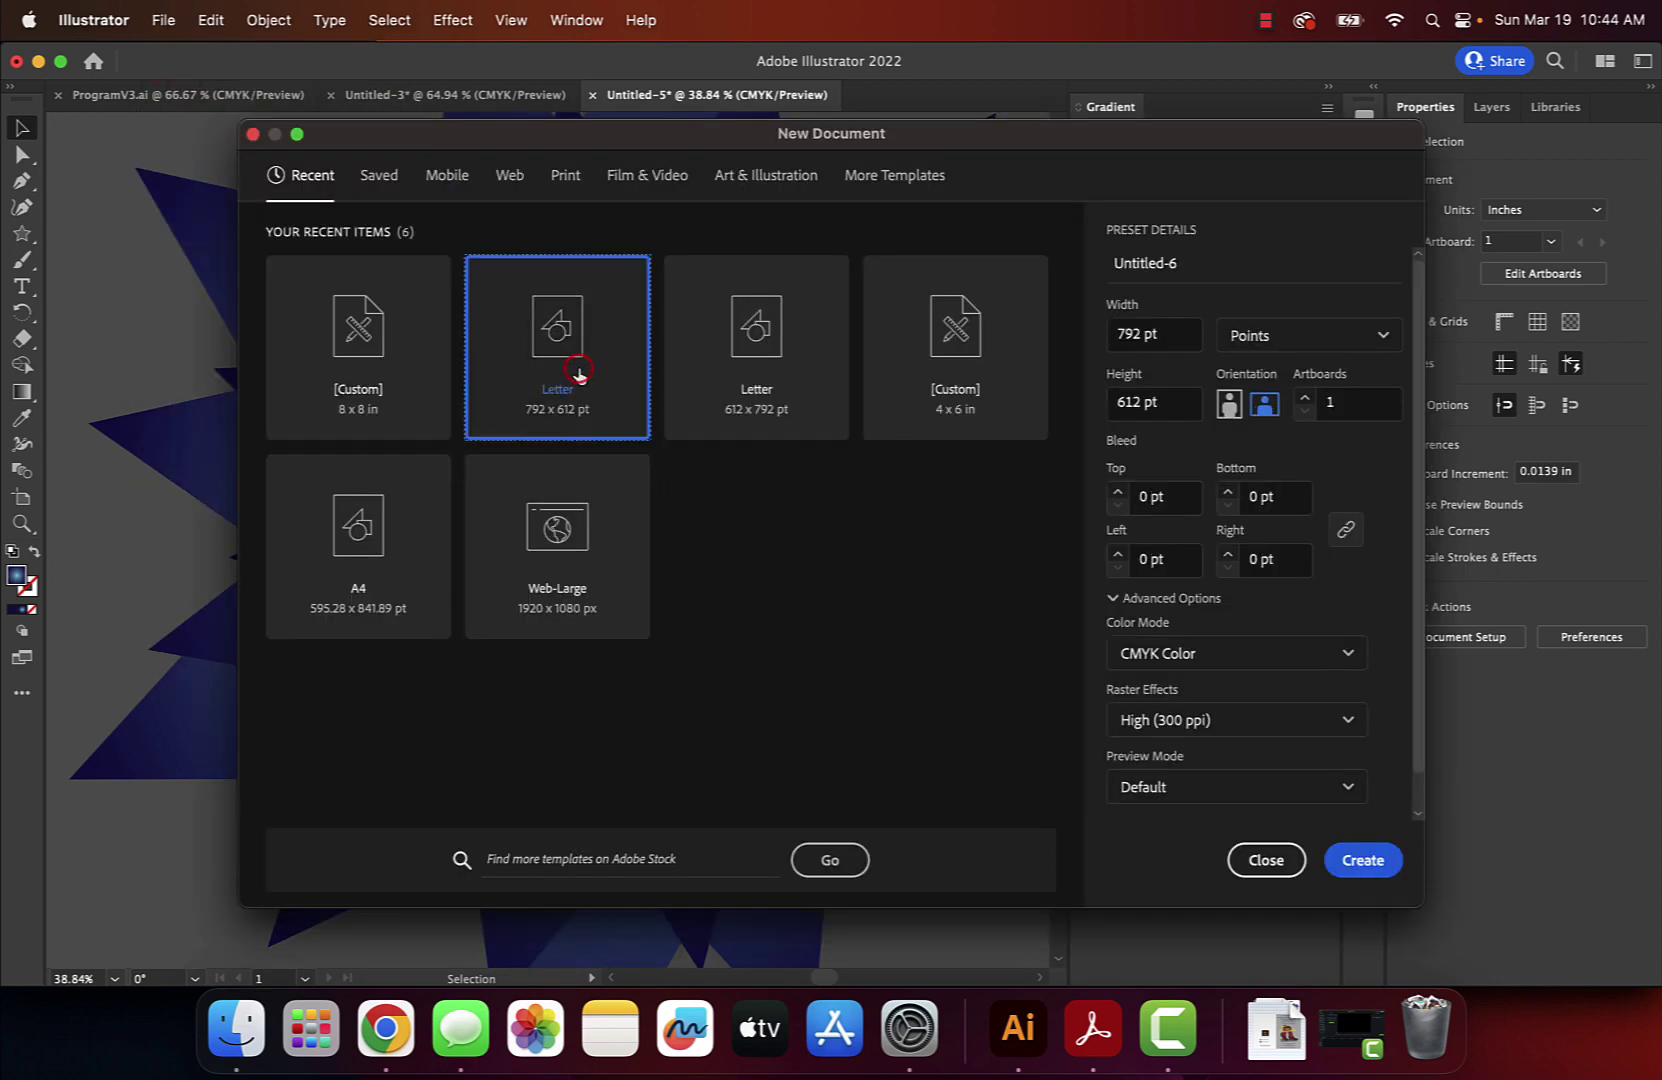
left_click(1268, 414)
left_click(564, 178)
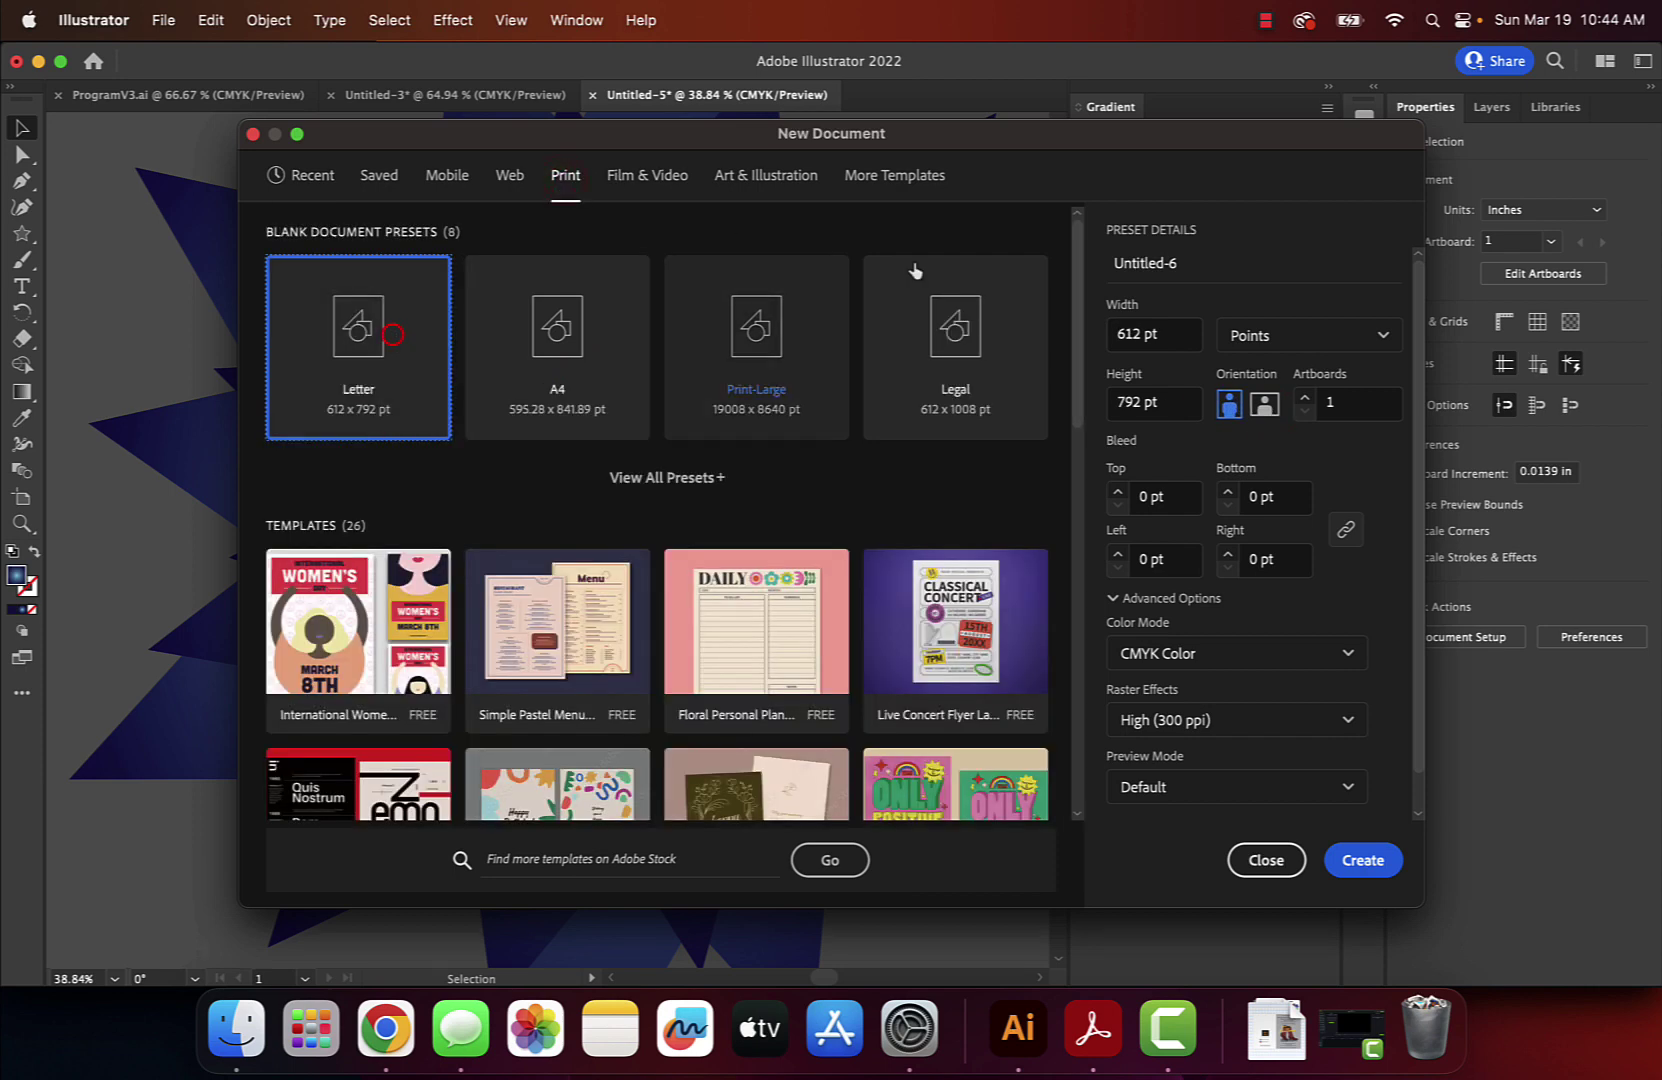
left_click(1265, 414)
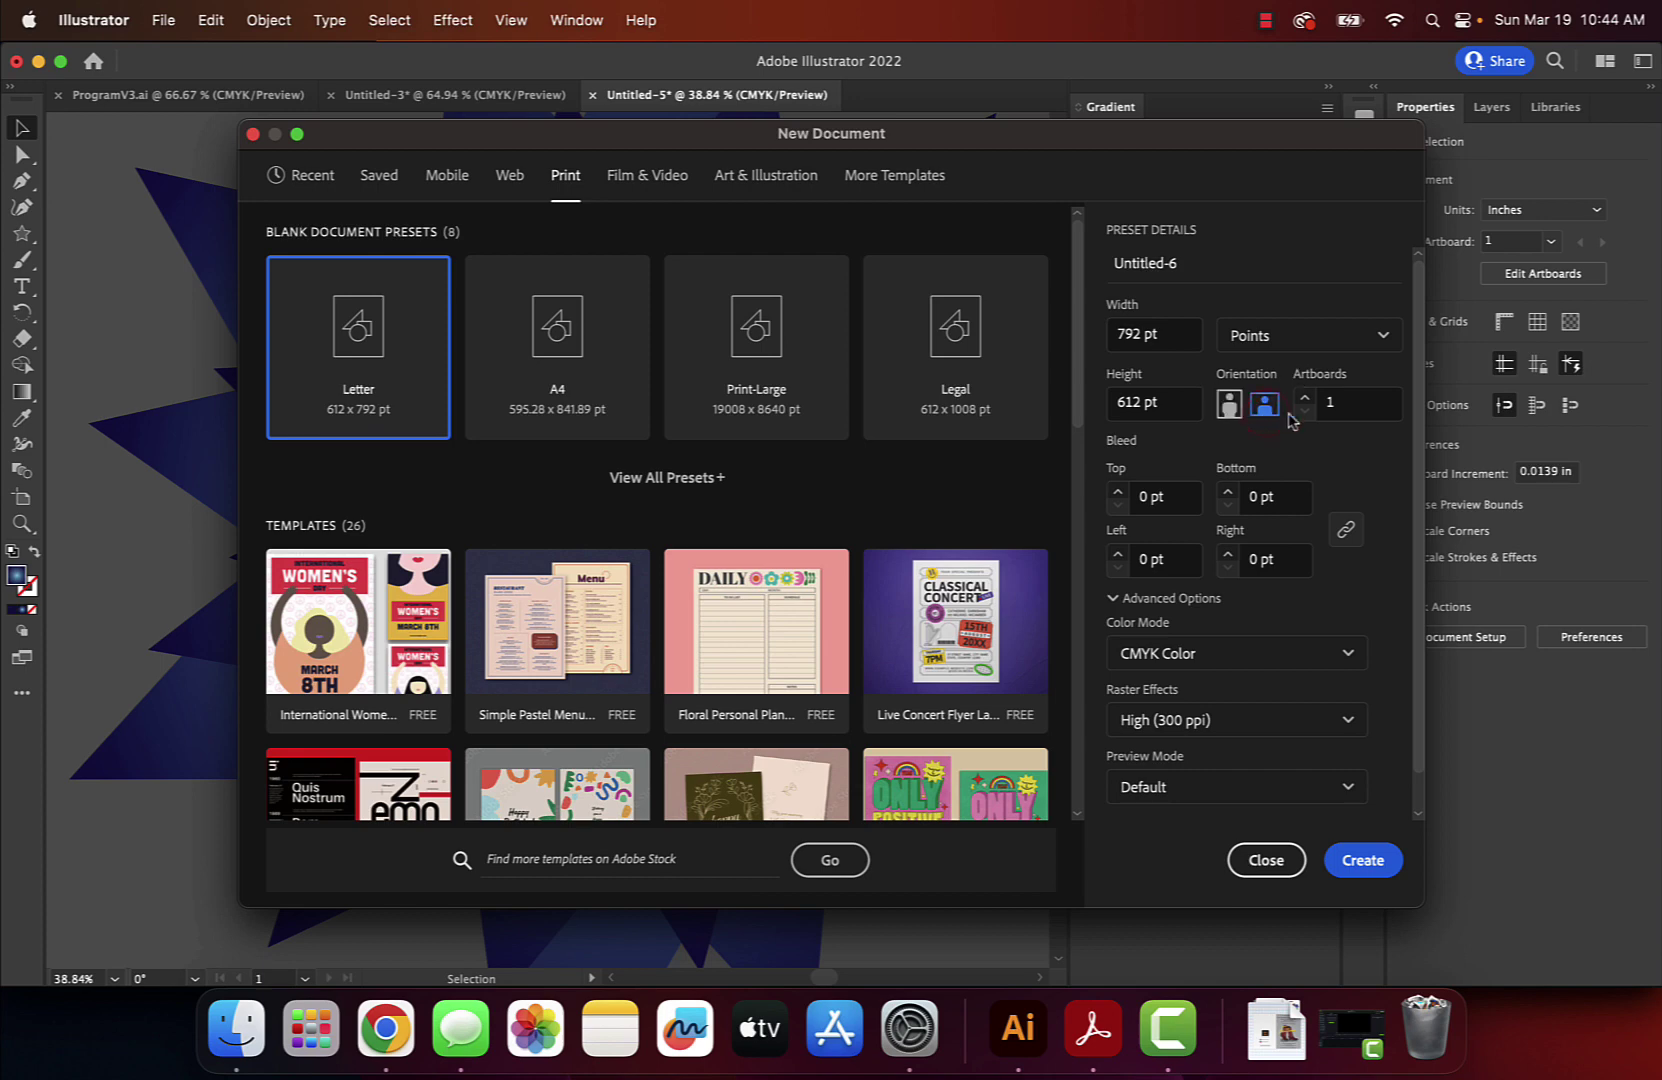
left_click(1364, 866)
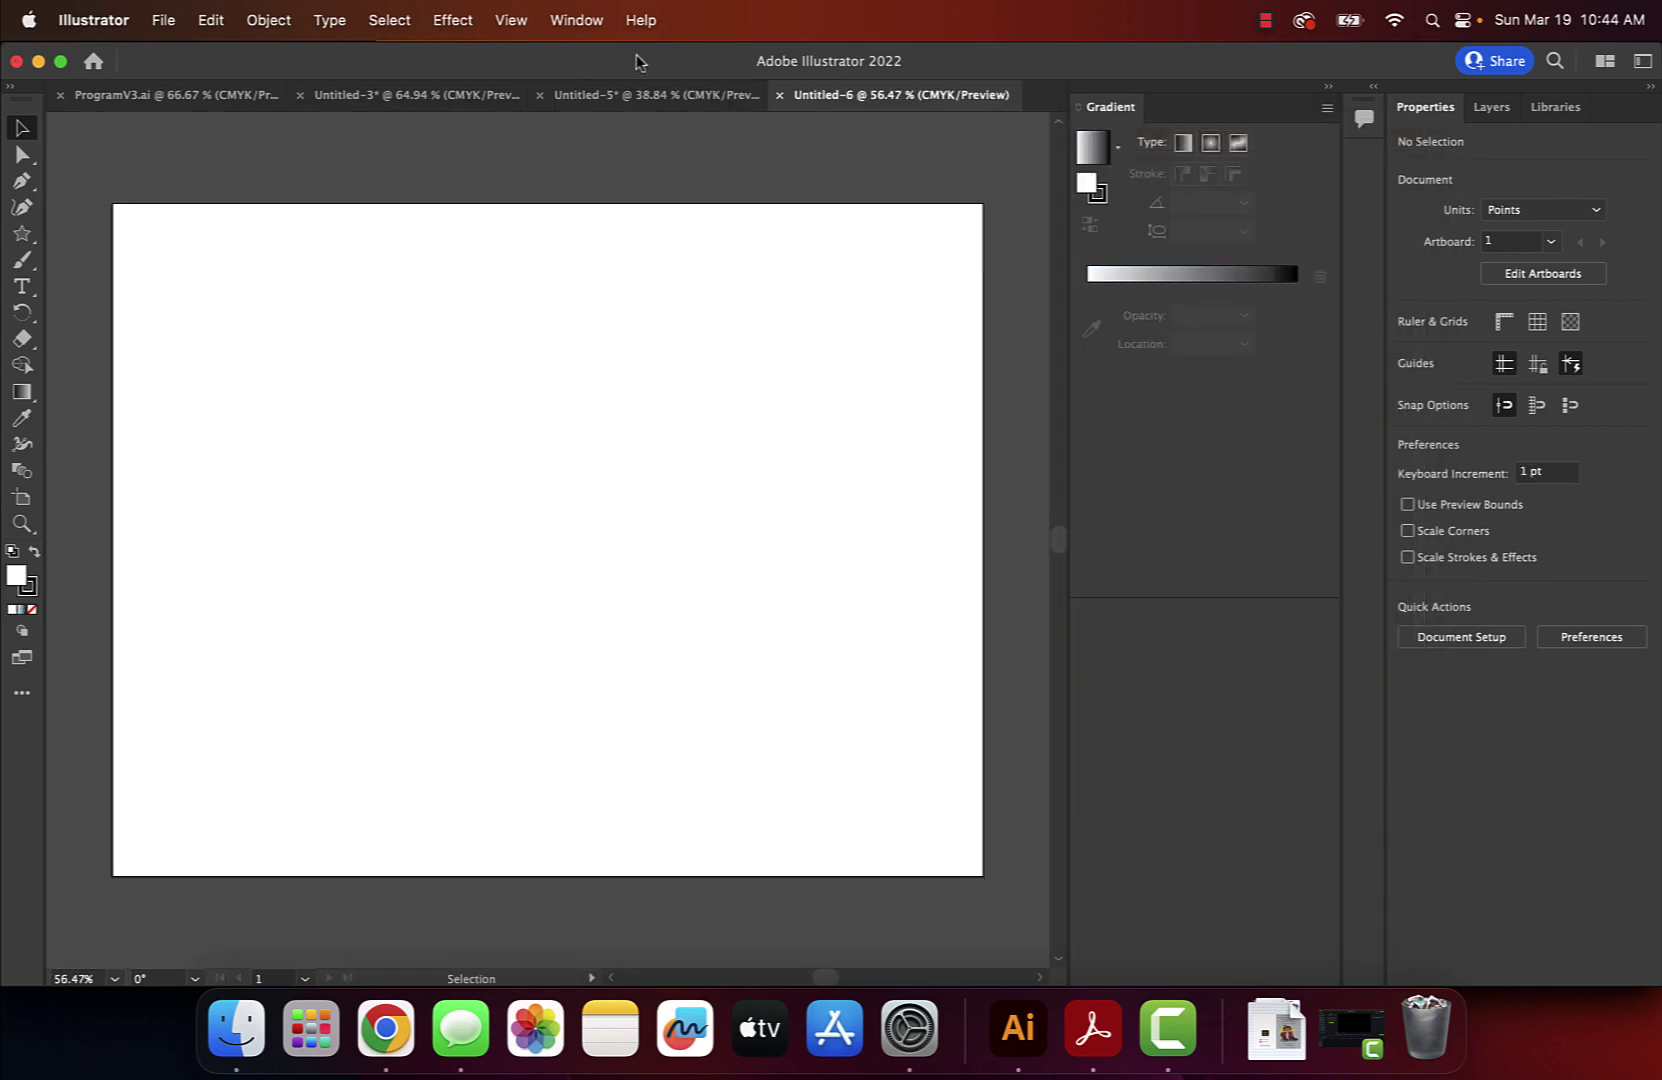
Return to the Untitled-5 star document and draw an 8 x 8 in rectangle exactly covering the artboard.
left_click(618, 94)
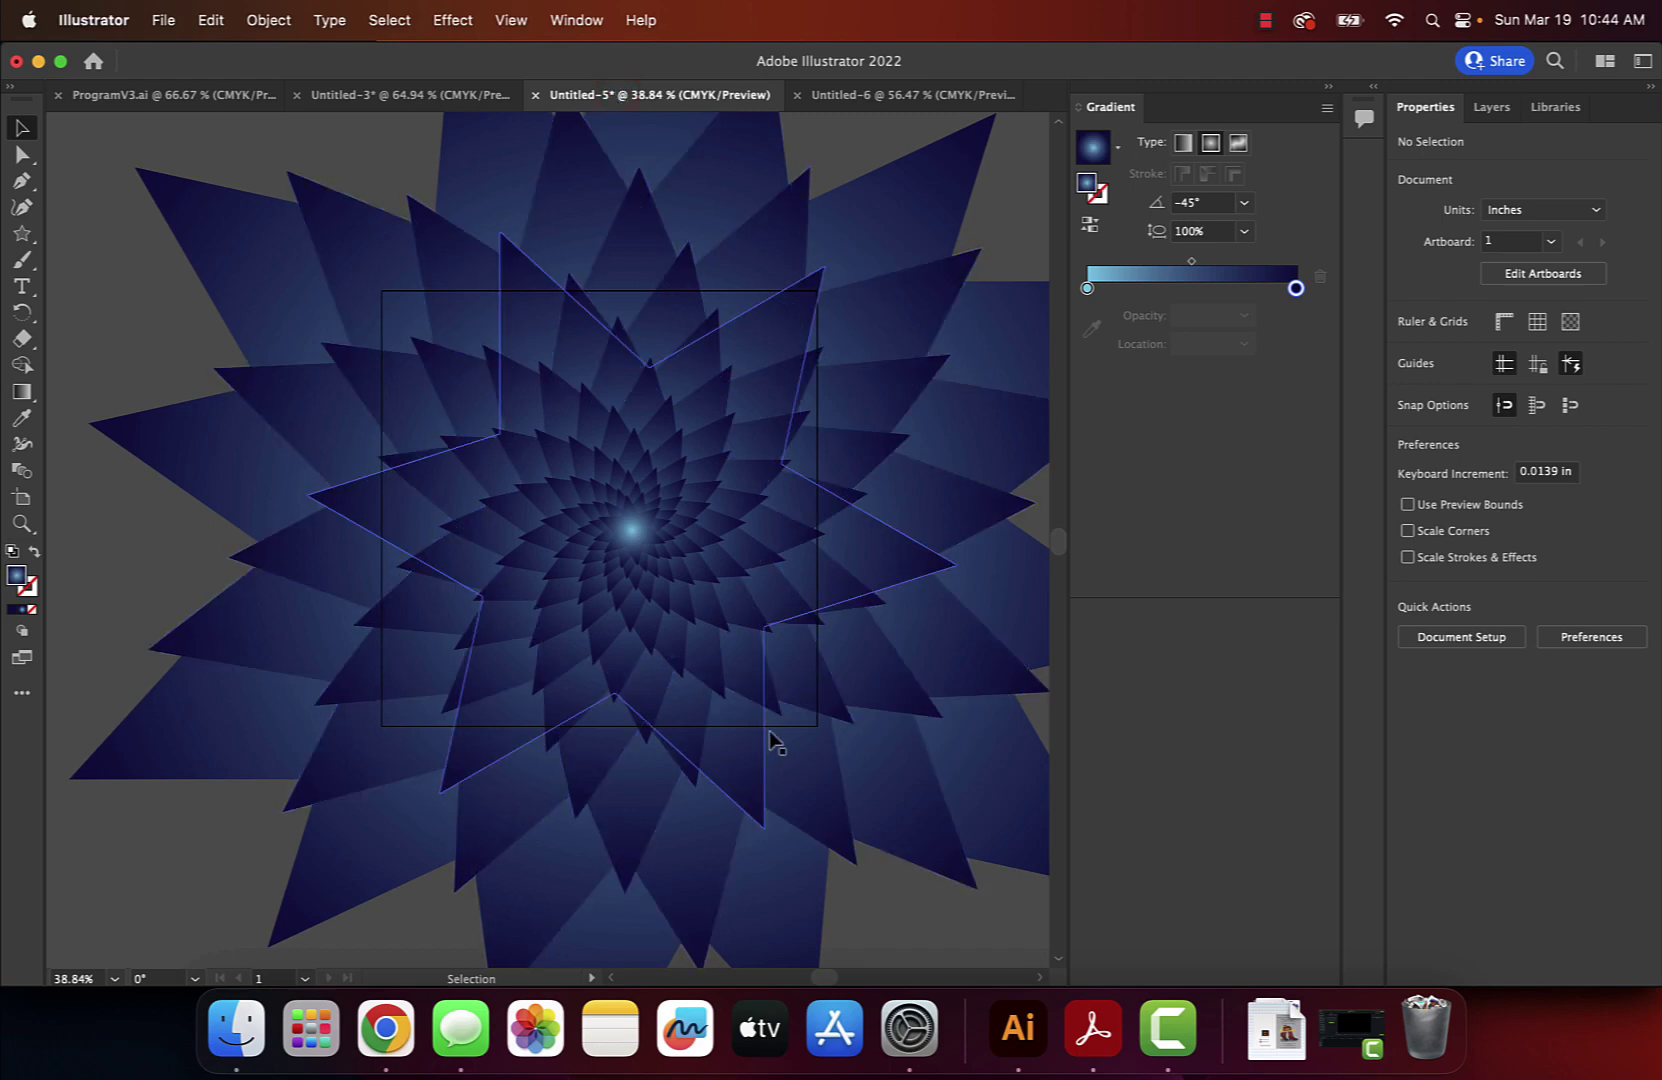
left_click(122, 330)
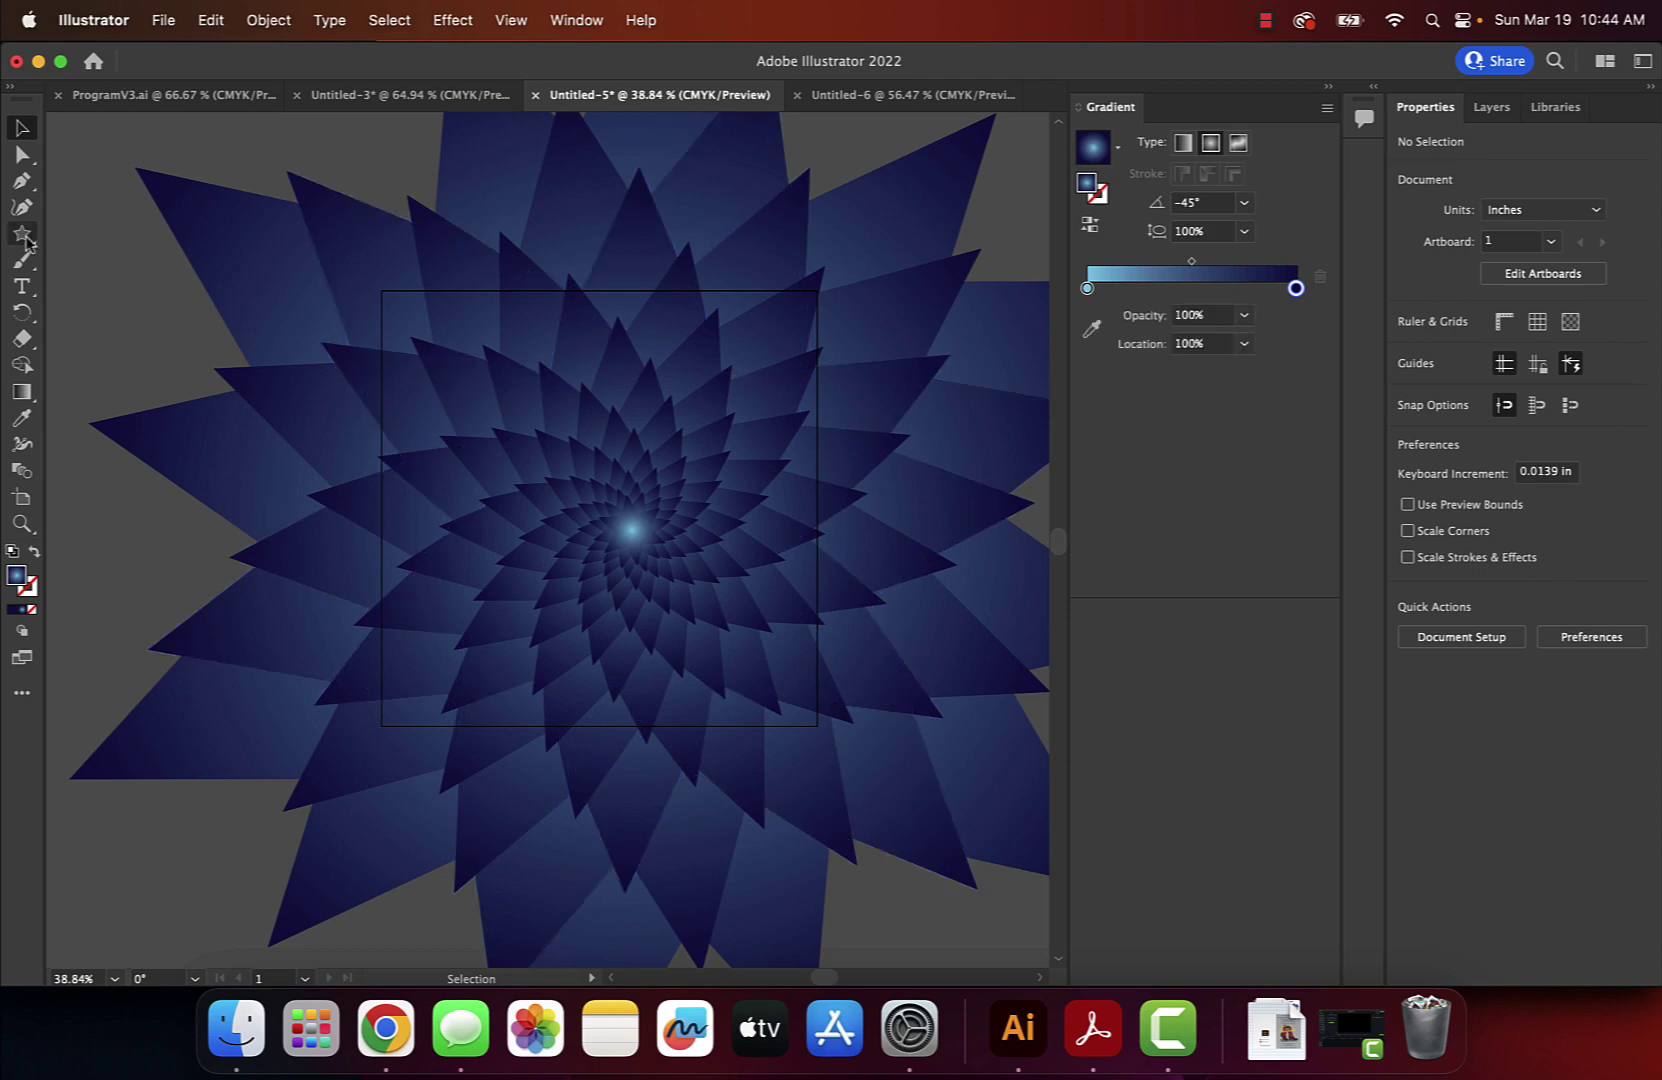
left_click_drag(22, 233, 90, 237)
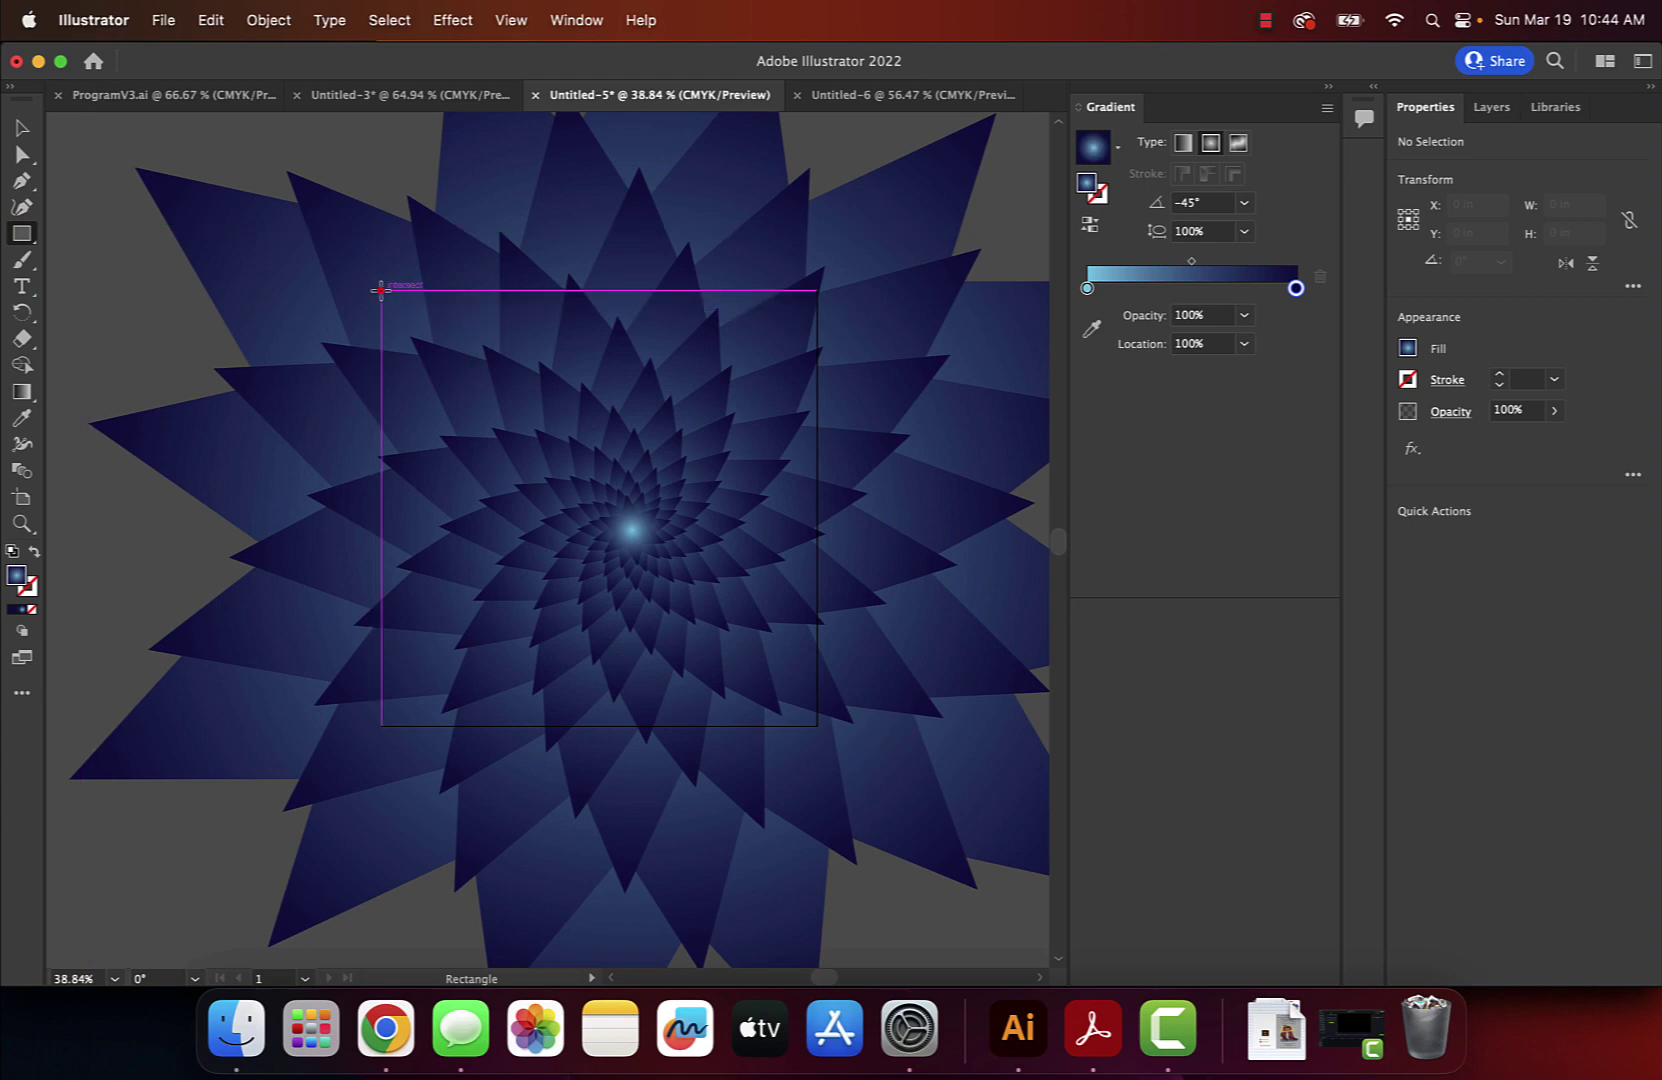
left_click_drag(381, 289, 817, 724)
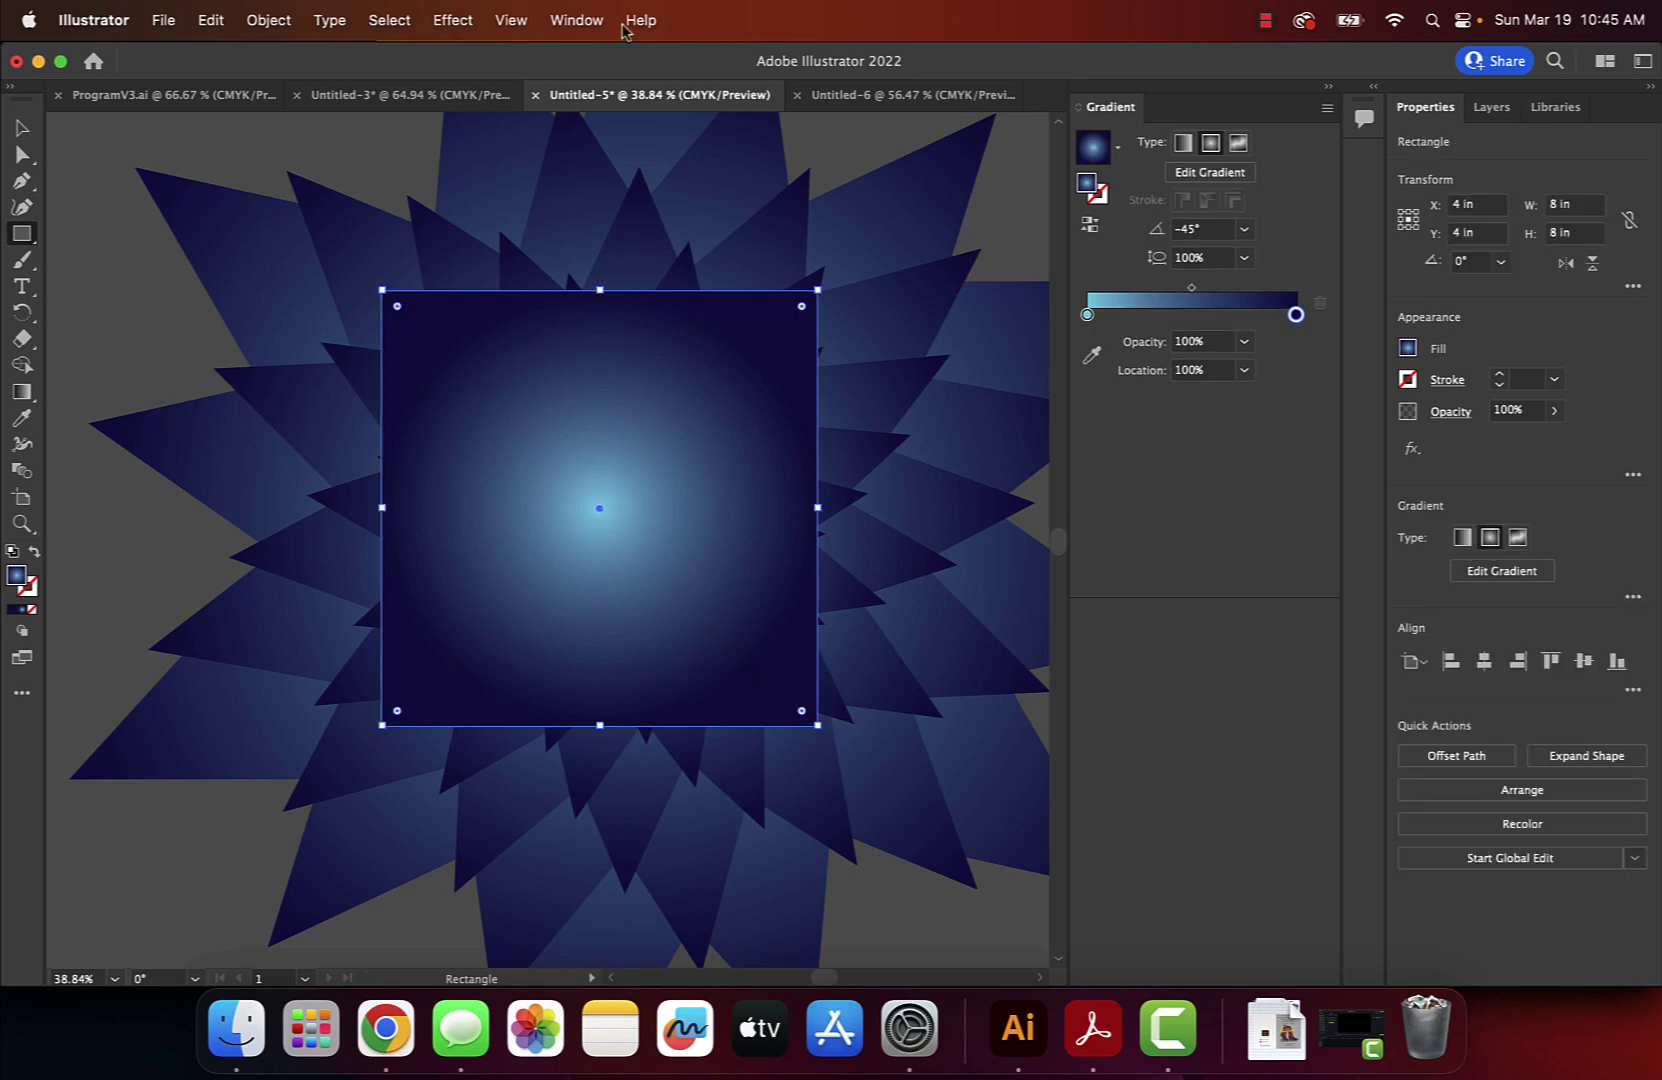
Select all the artwork and make a clipping mask from the rectangle to crop the stars to the artboard.
left_click(390, 20)
left_click(396, 57)
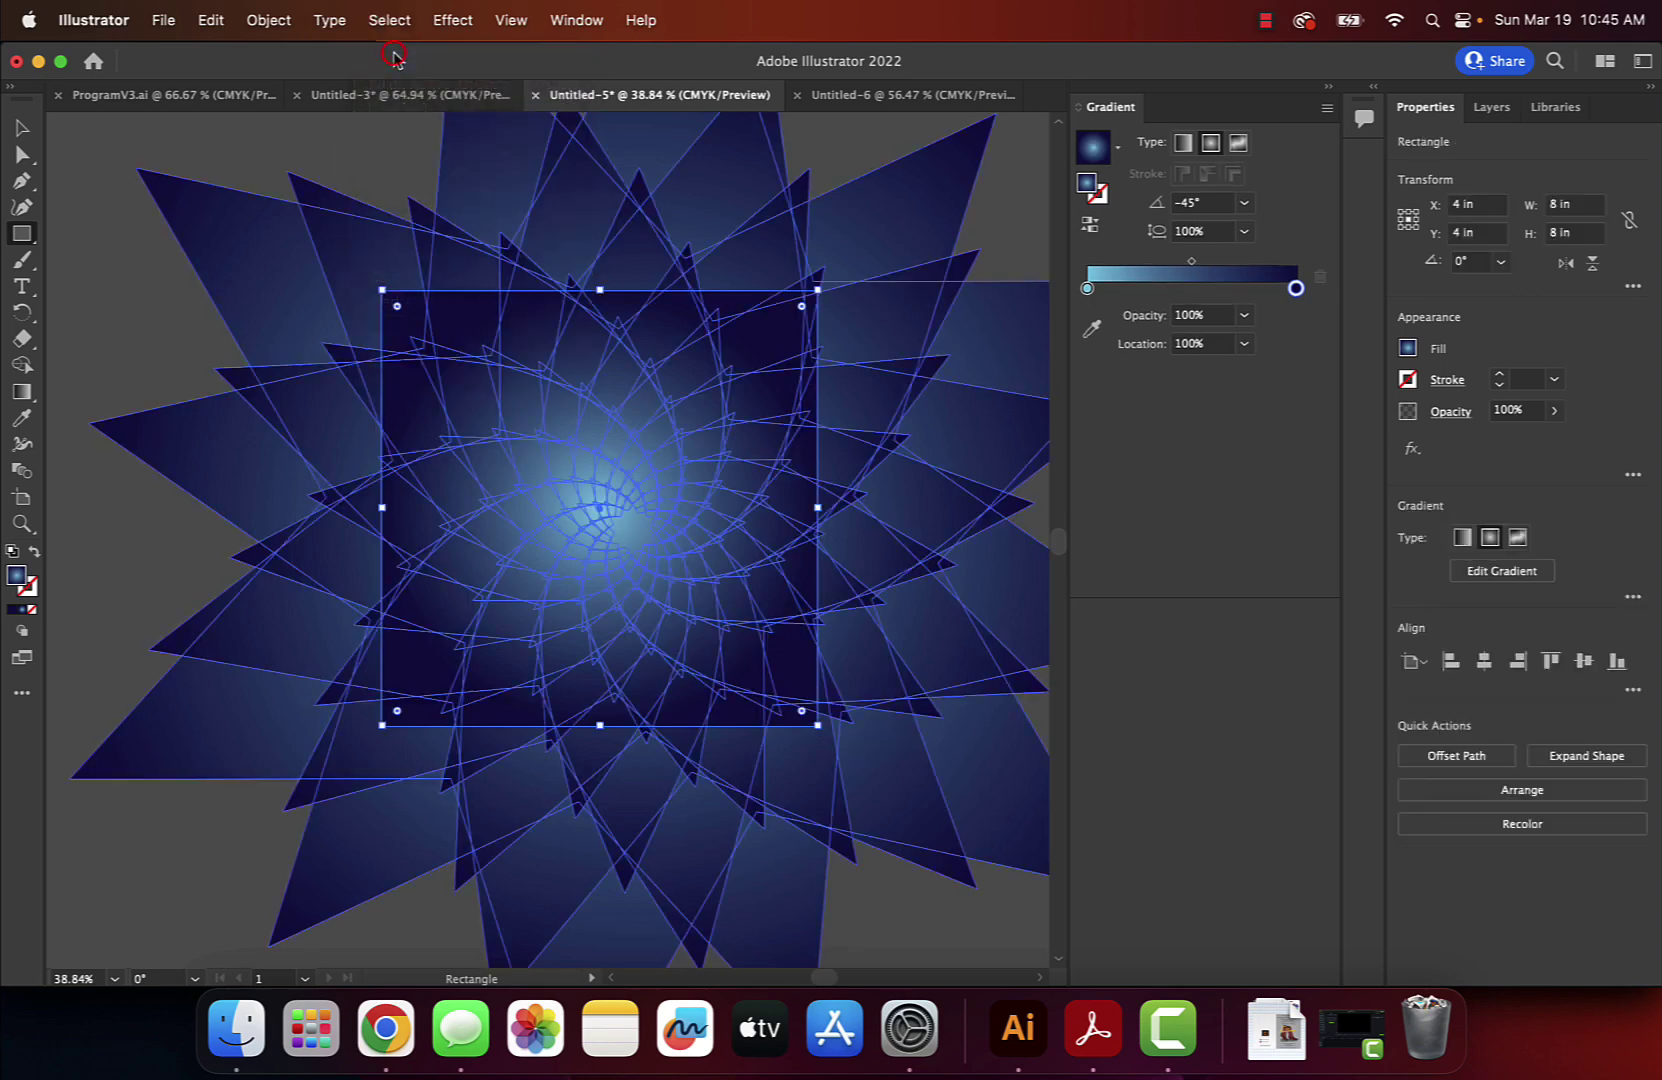
left_click(268, 20)
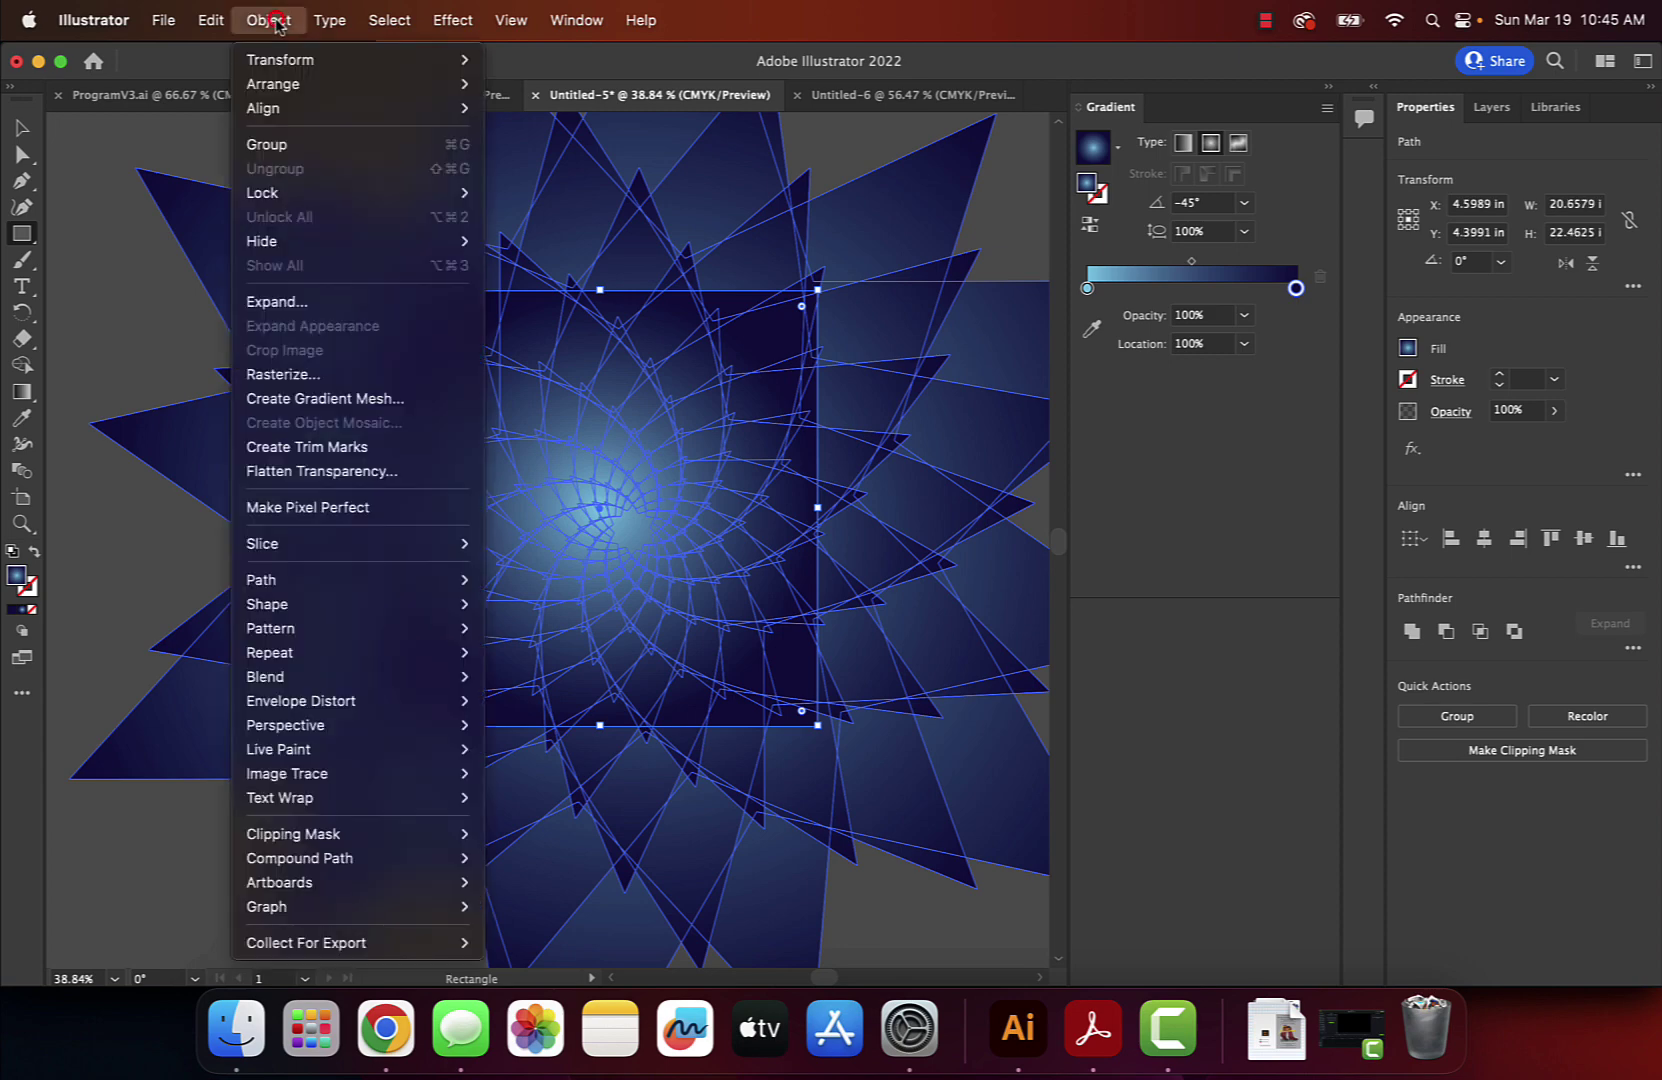
mouse_move(358, 835)
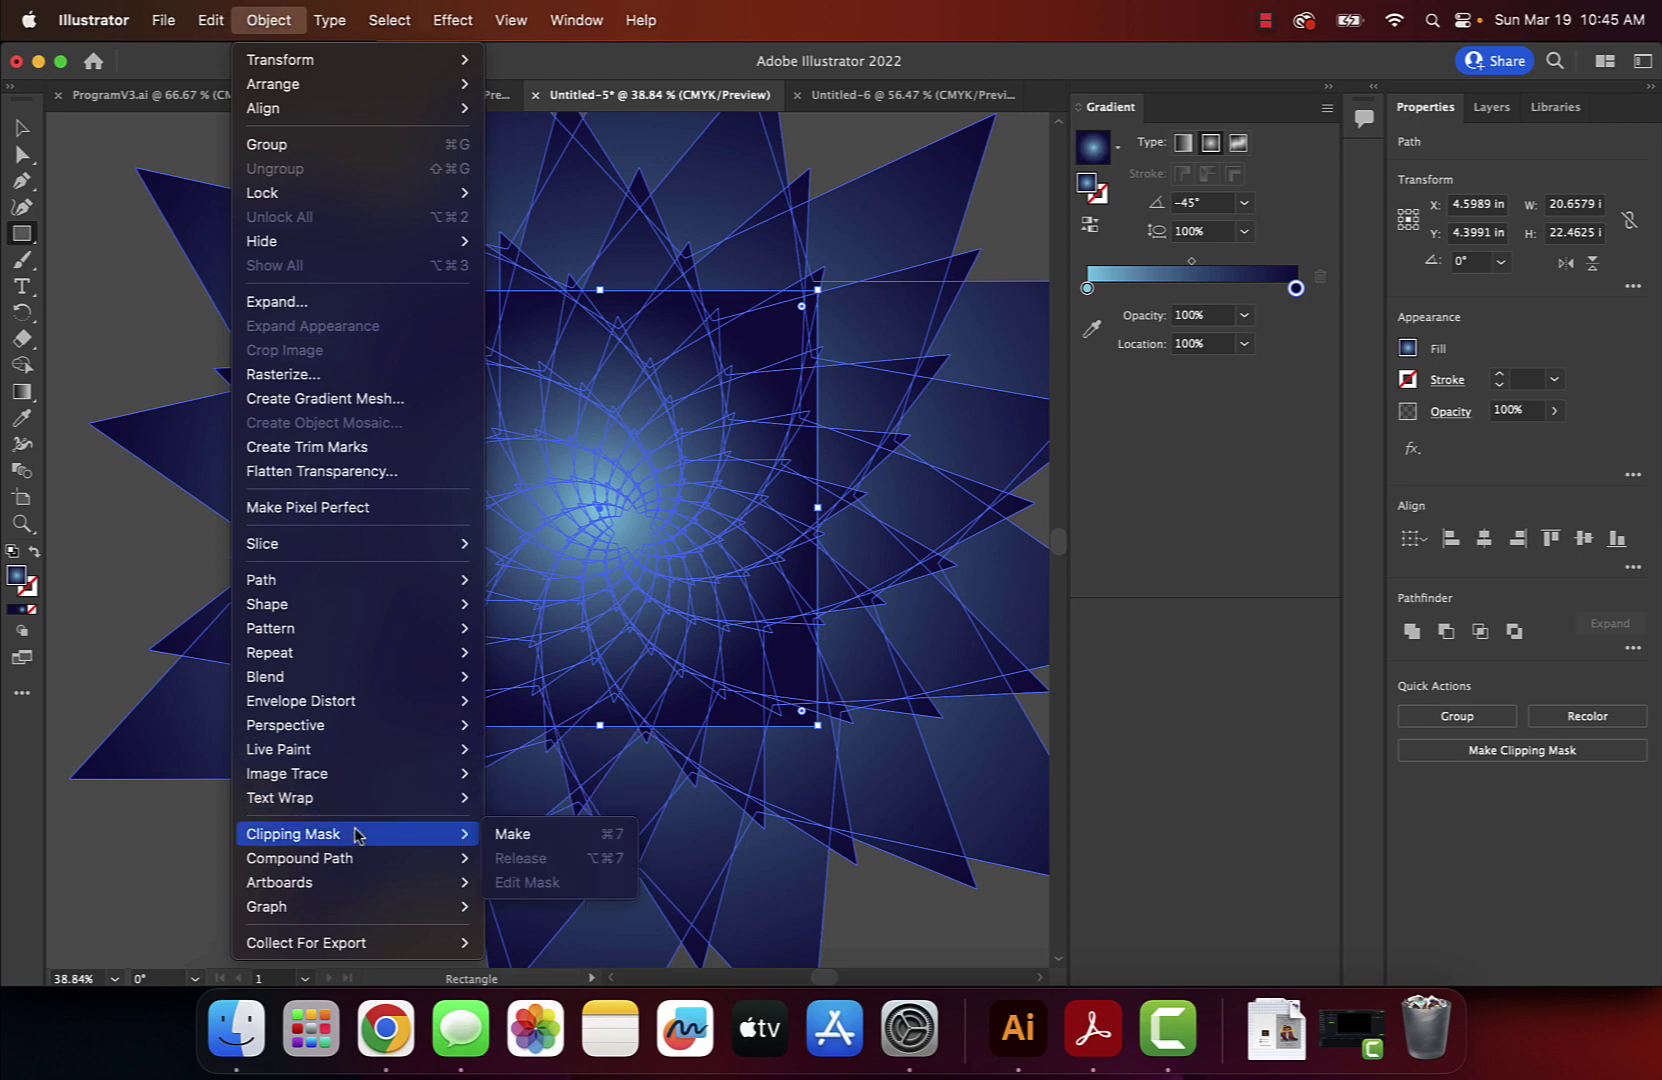
left_click(510, 833)
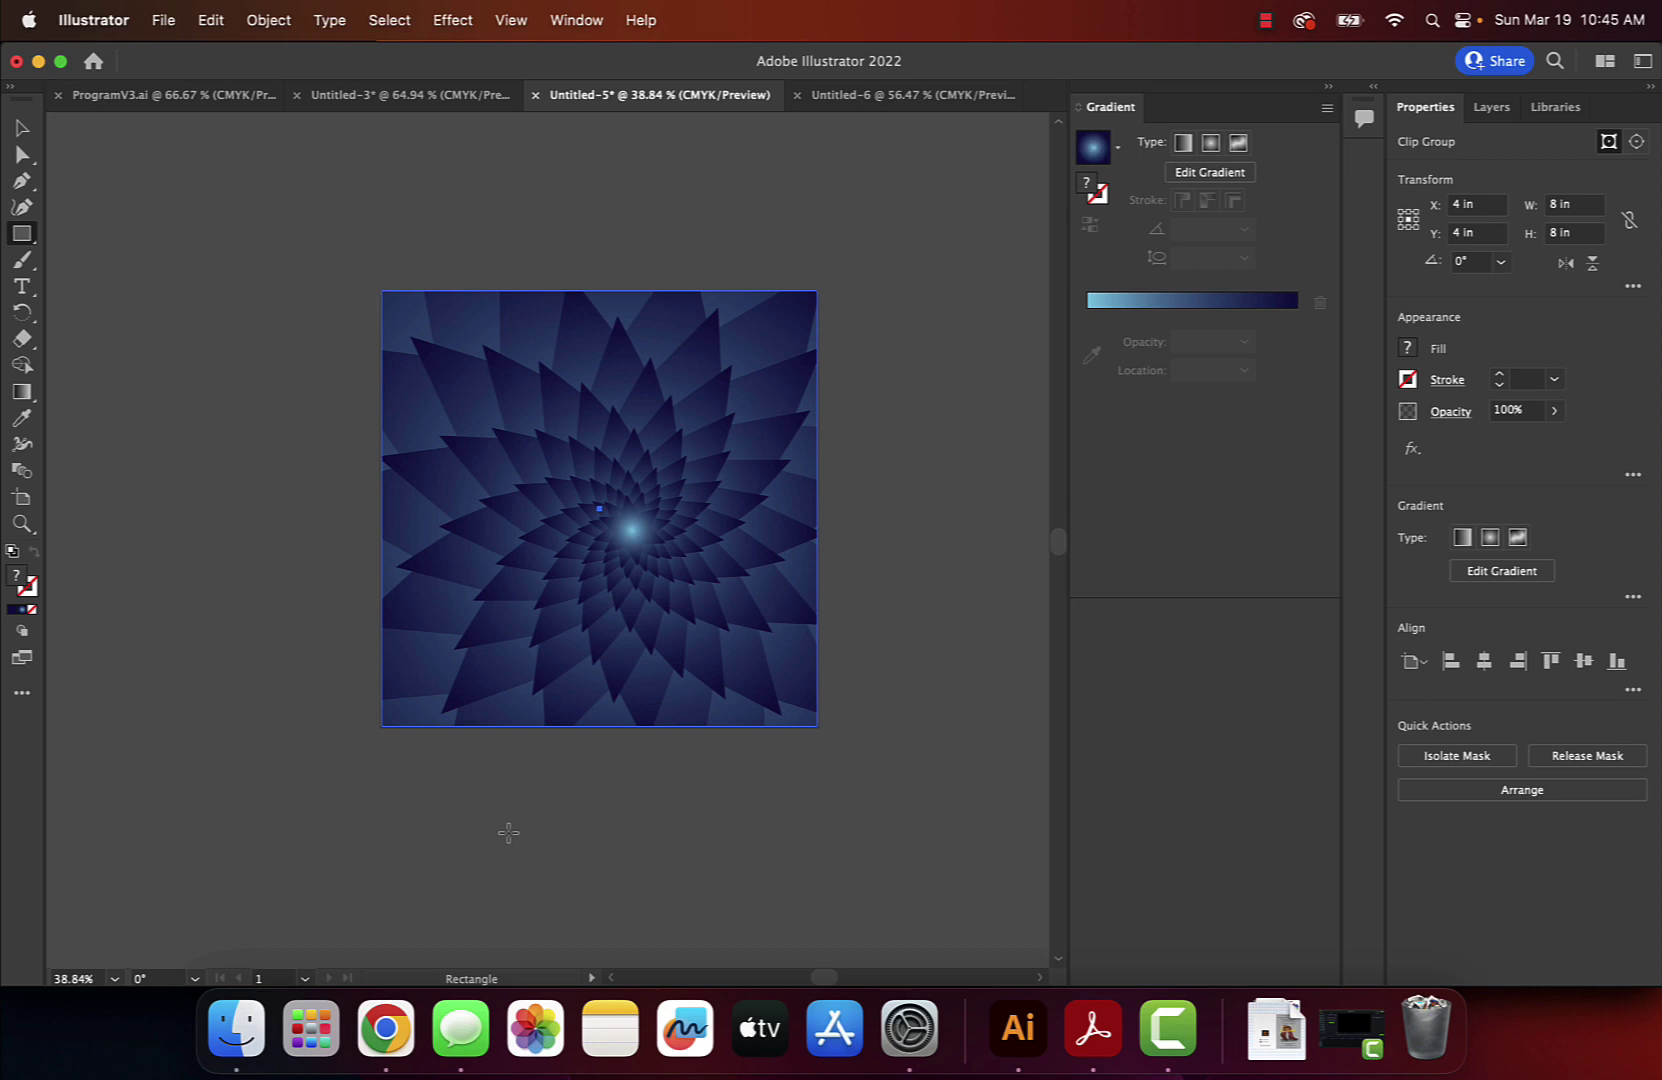
Copy the clipped design into the landscape Letter document Untitled-6 and scale it down to about 256 pt square.
left_click(17, 131)
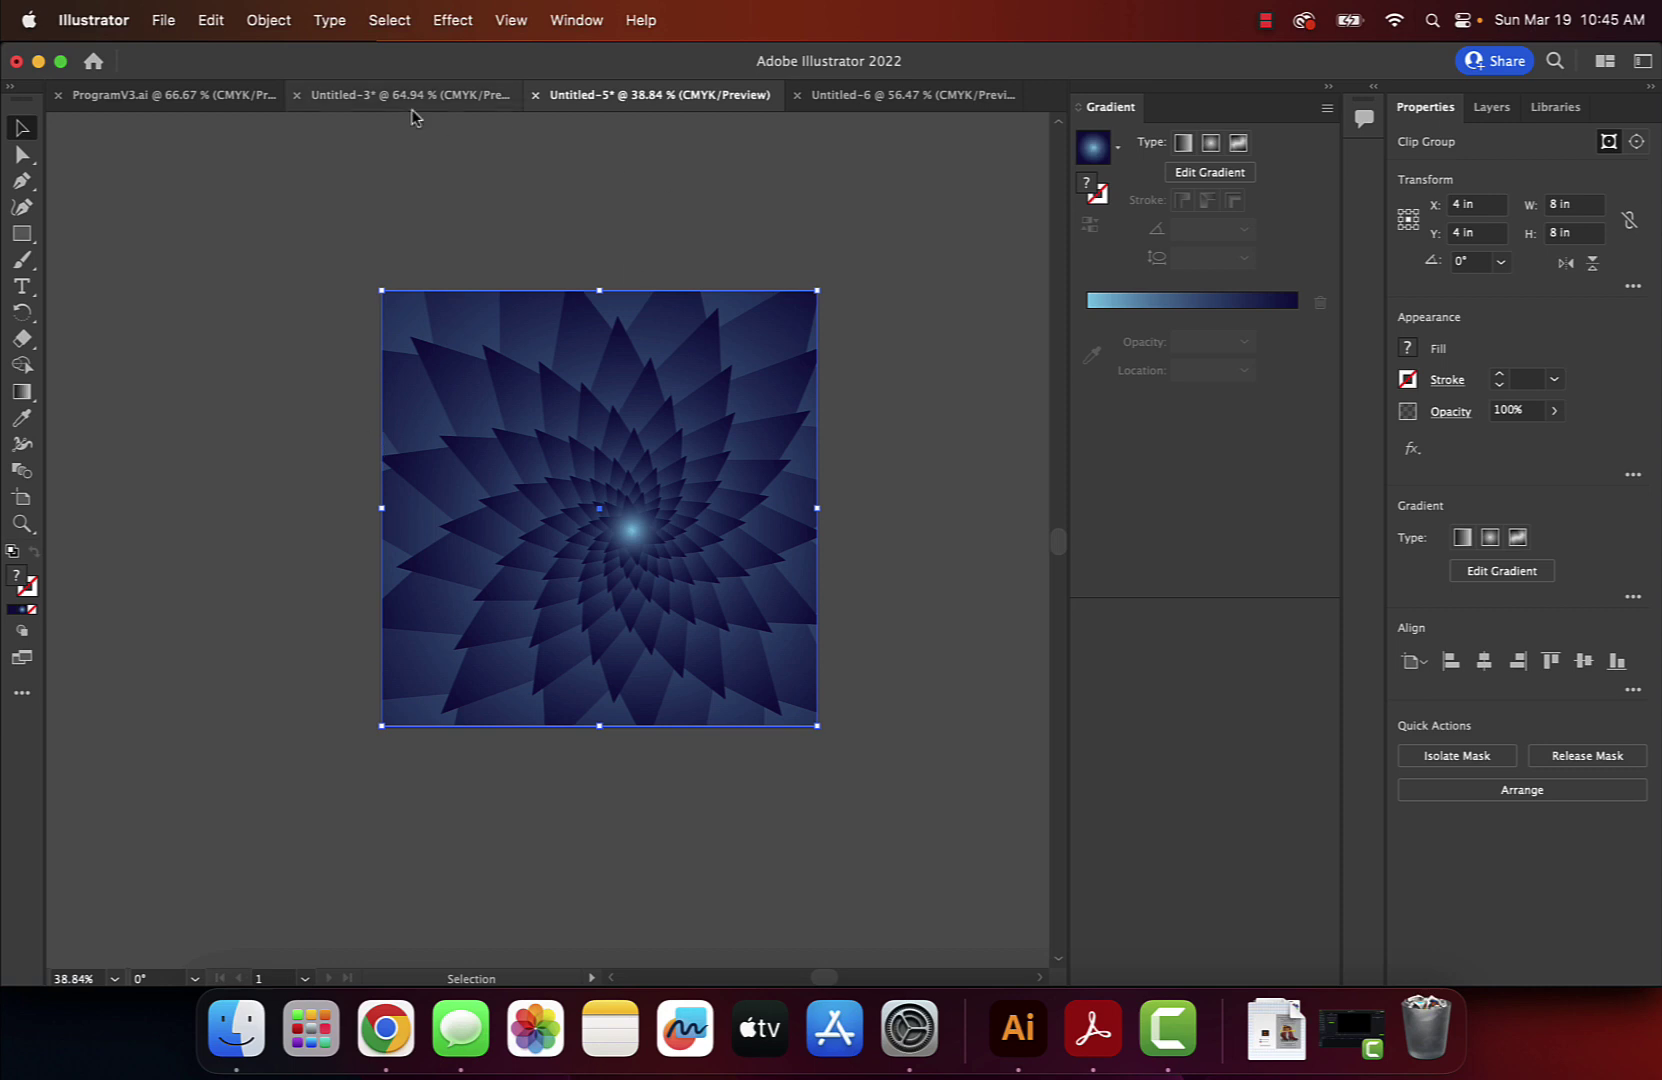
left_click(218, 20)
left_click(236, 143)
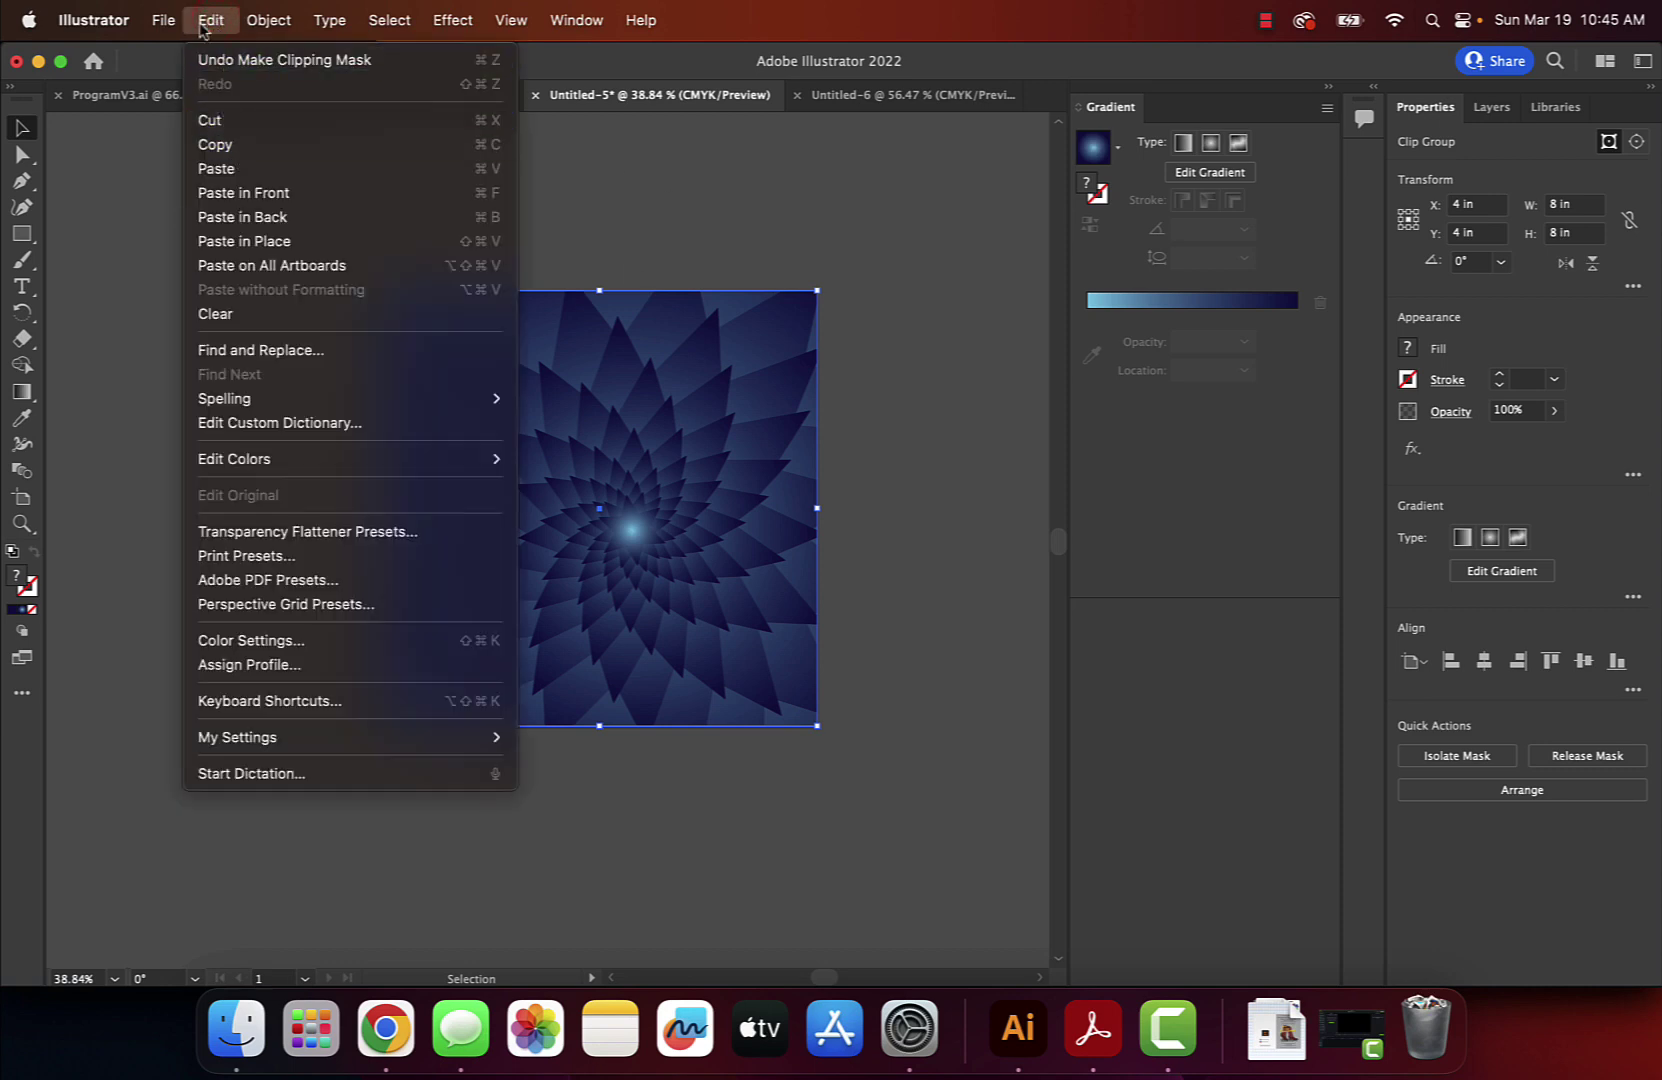
left_click(938, 95)
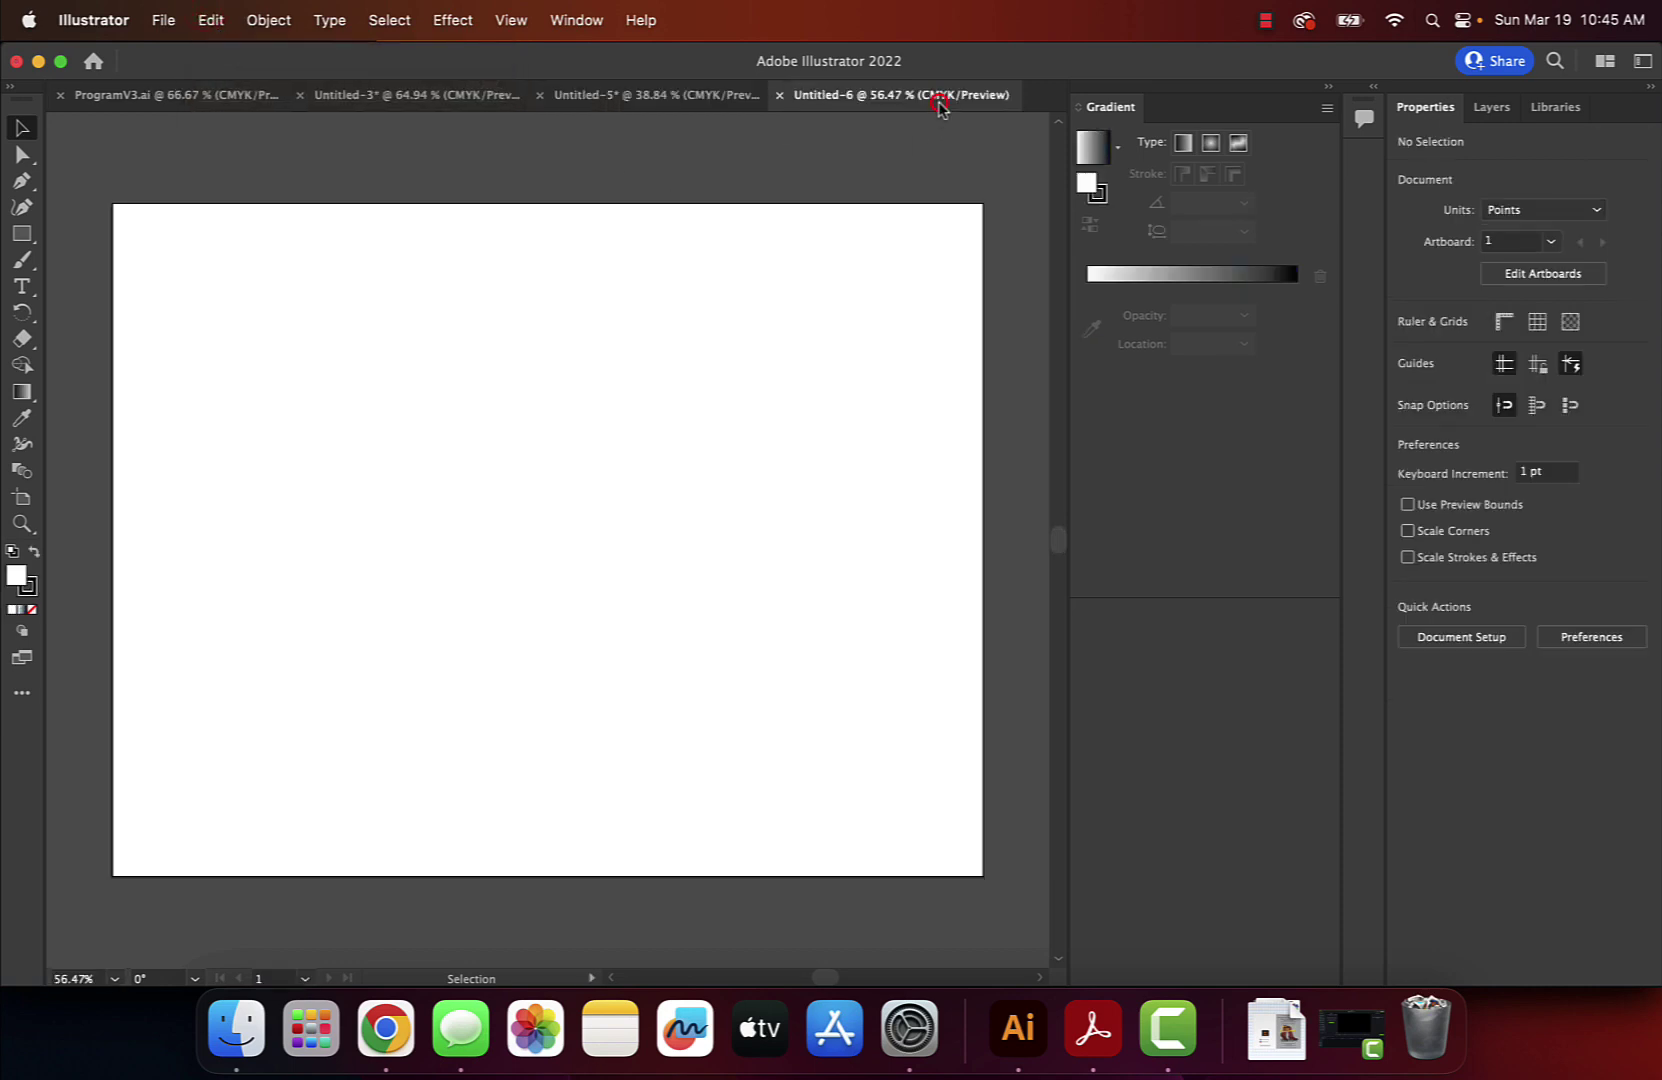
key("super+v")
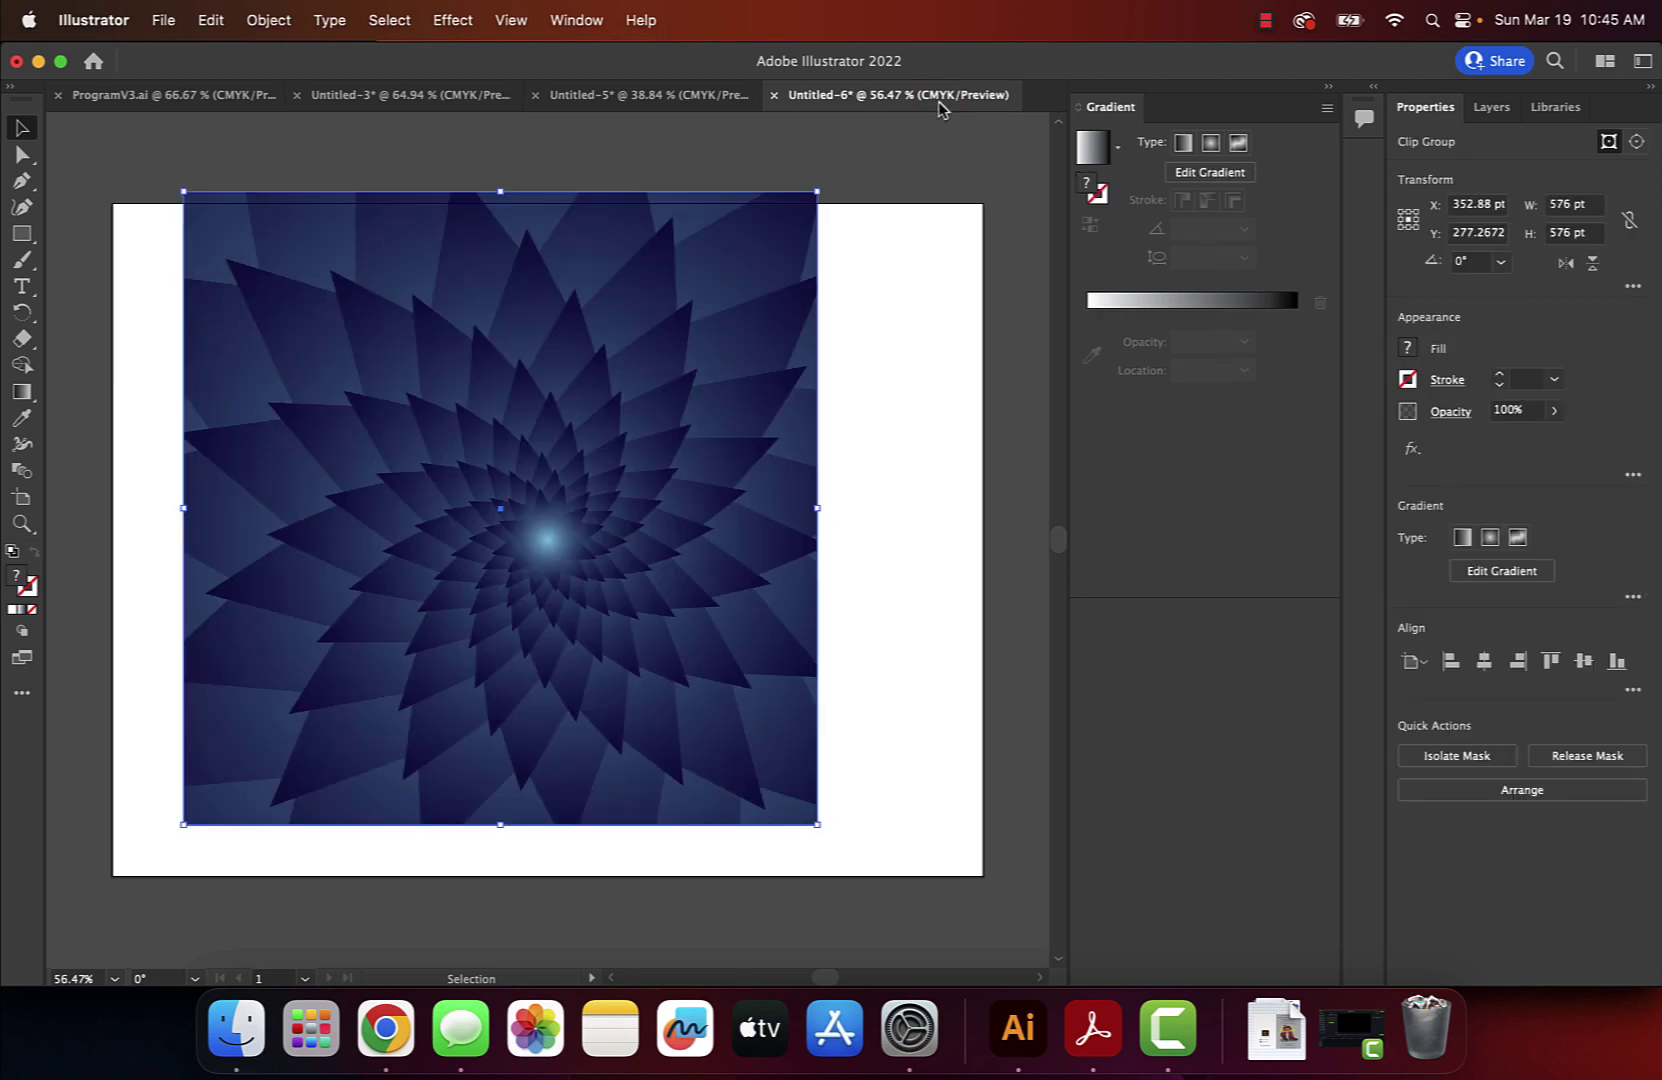
left_click_drag(817, 191, 523, 560)
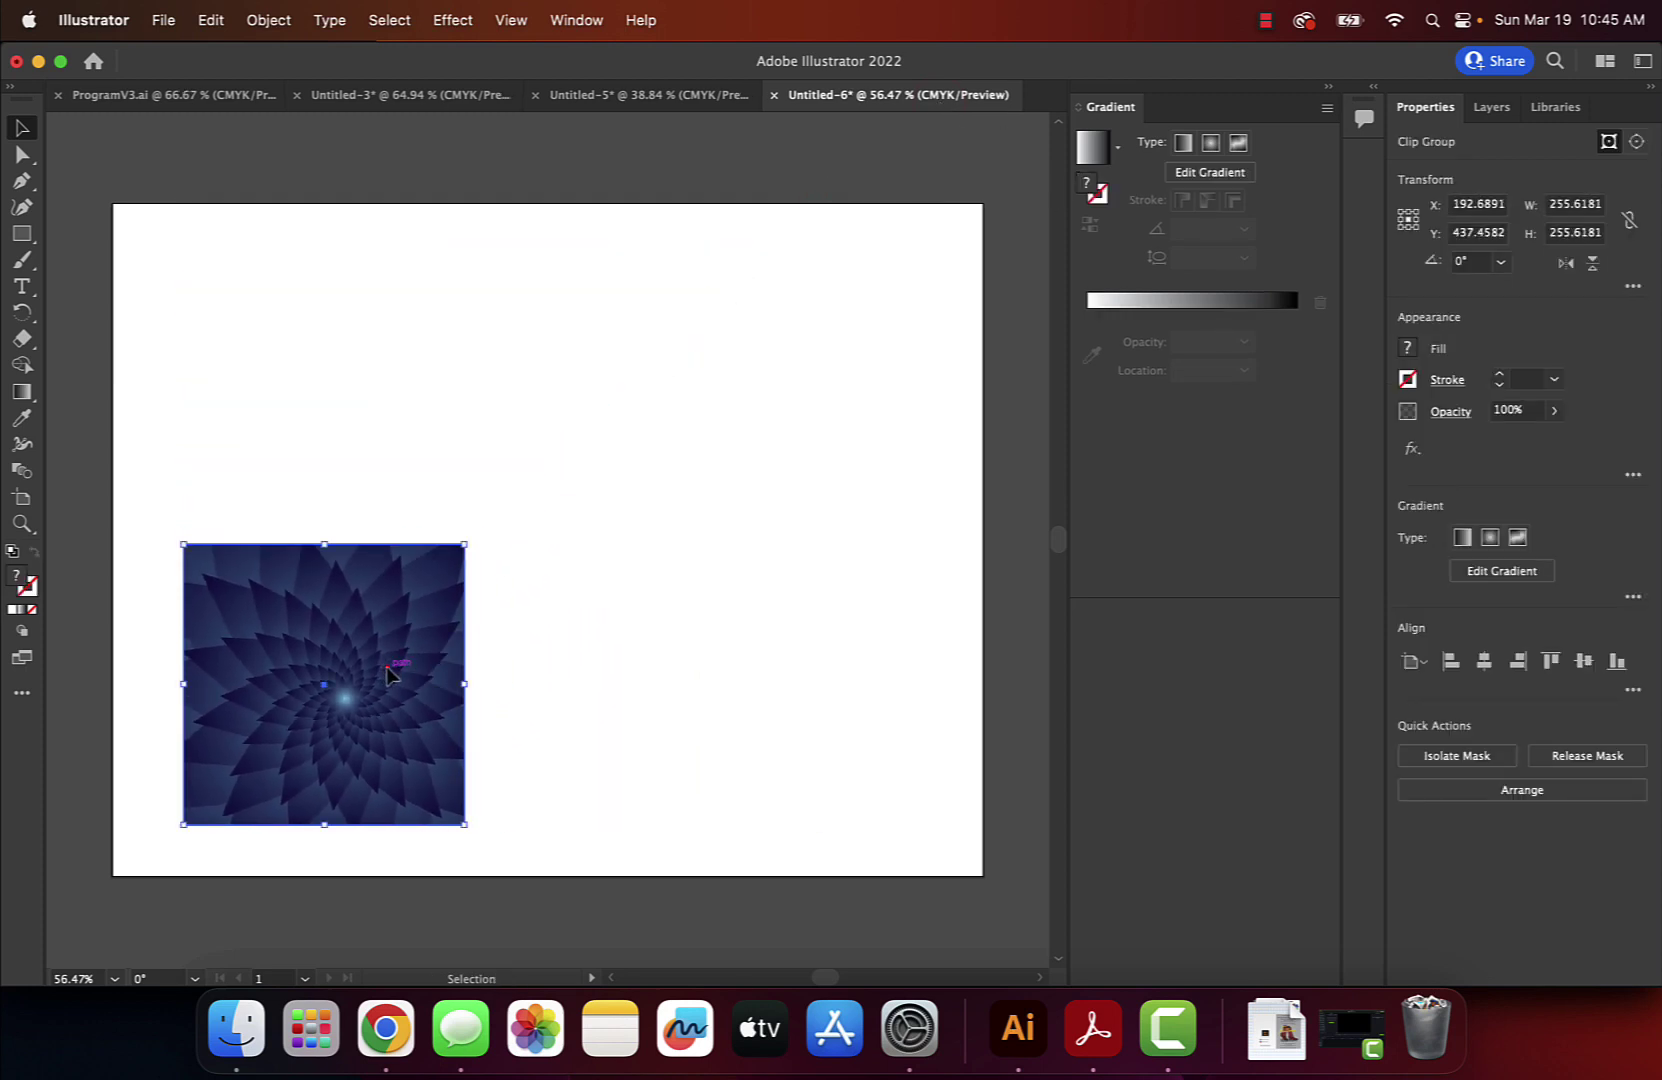
Position the clipped design in the Letter page's upper-left corner and delete the original star artwork from Untitled-5.
left_click_drag(388, 672, 342, 353)
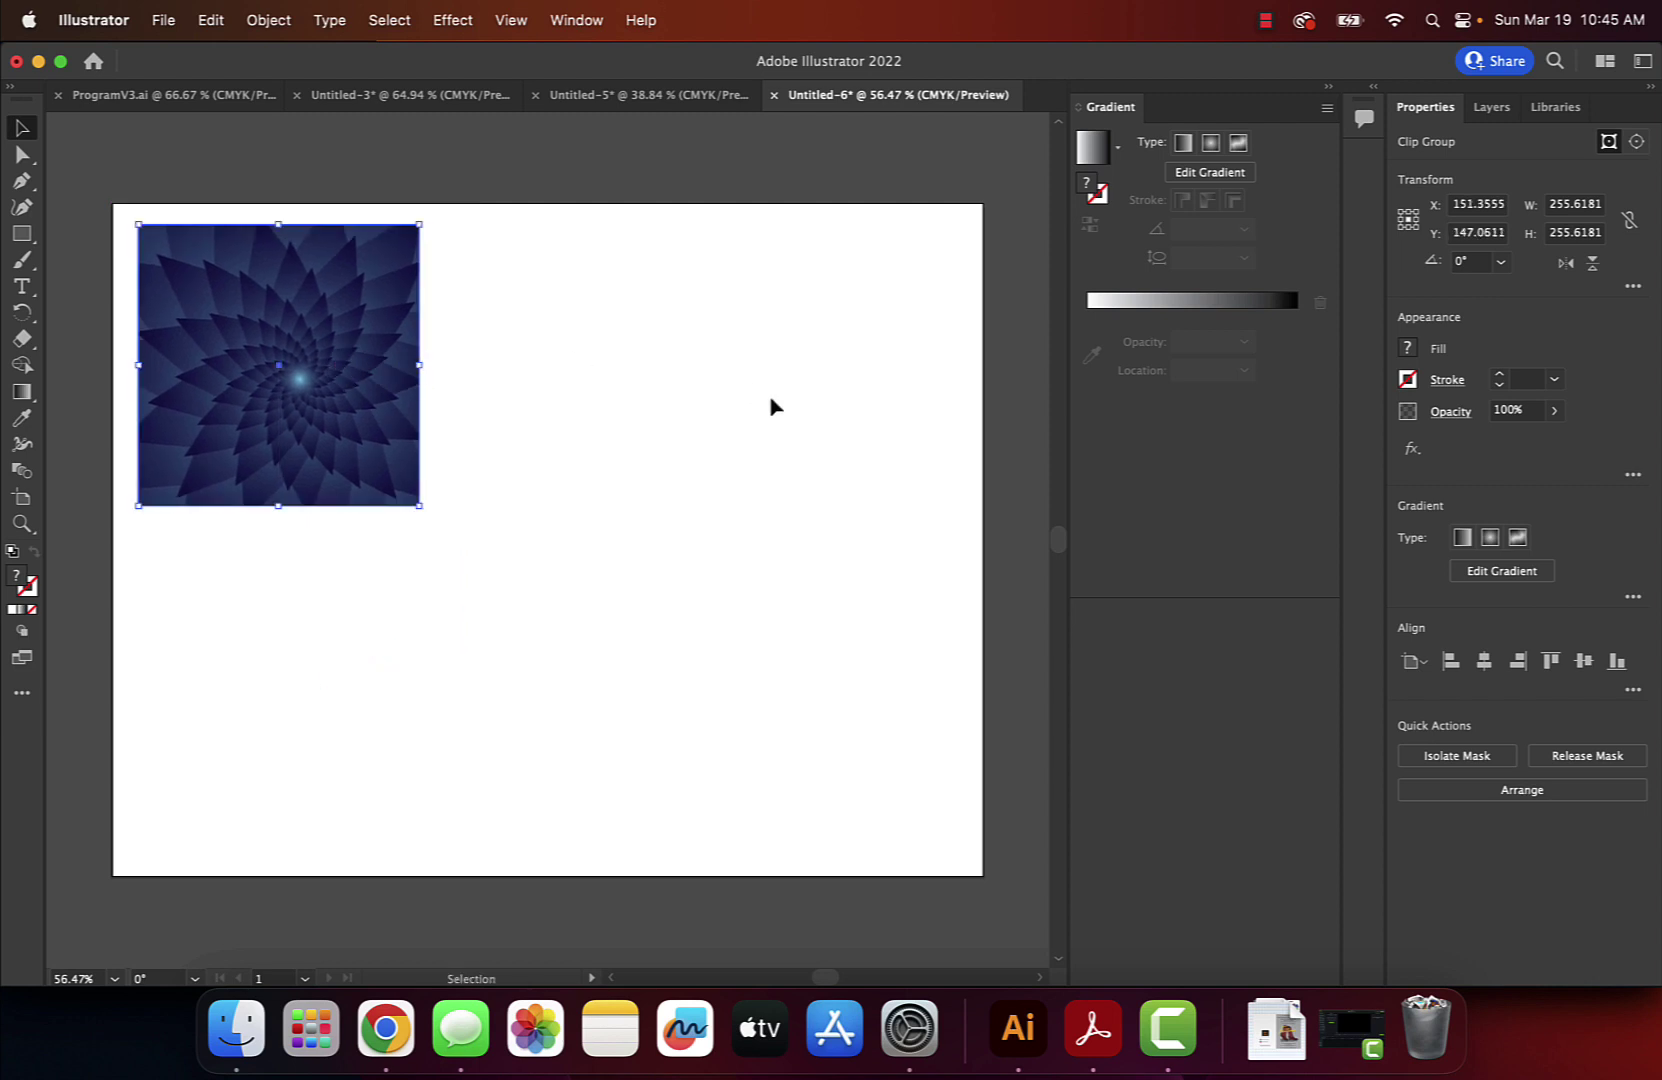
left_click(1018, 395)
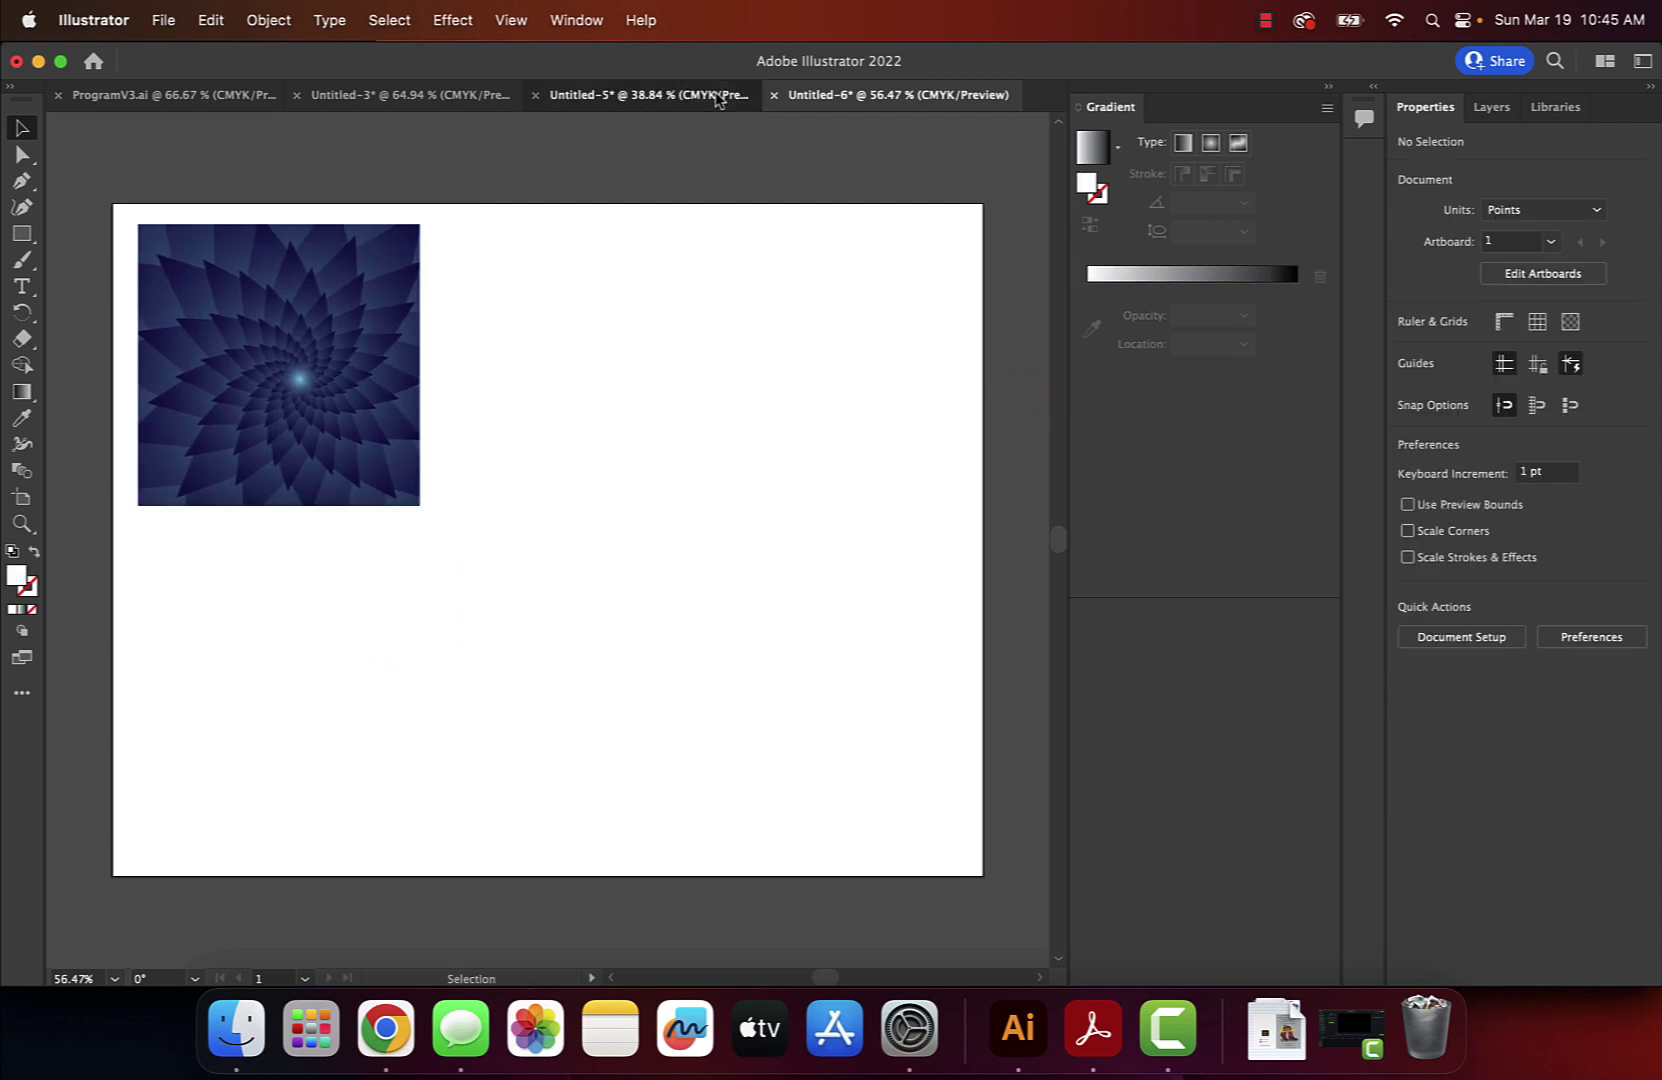
left_click(716, 100)
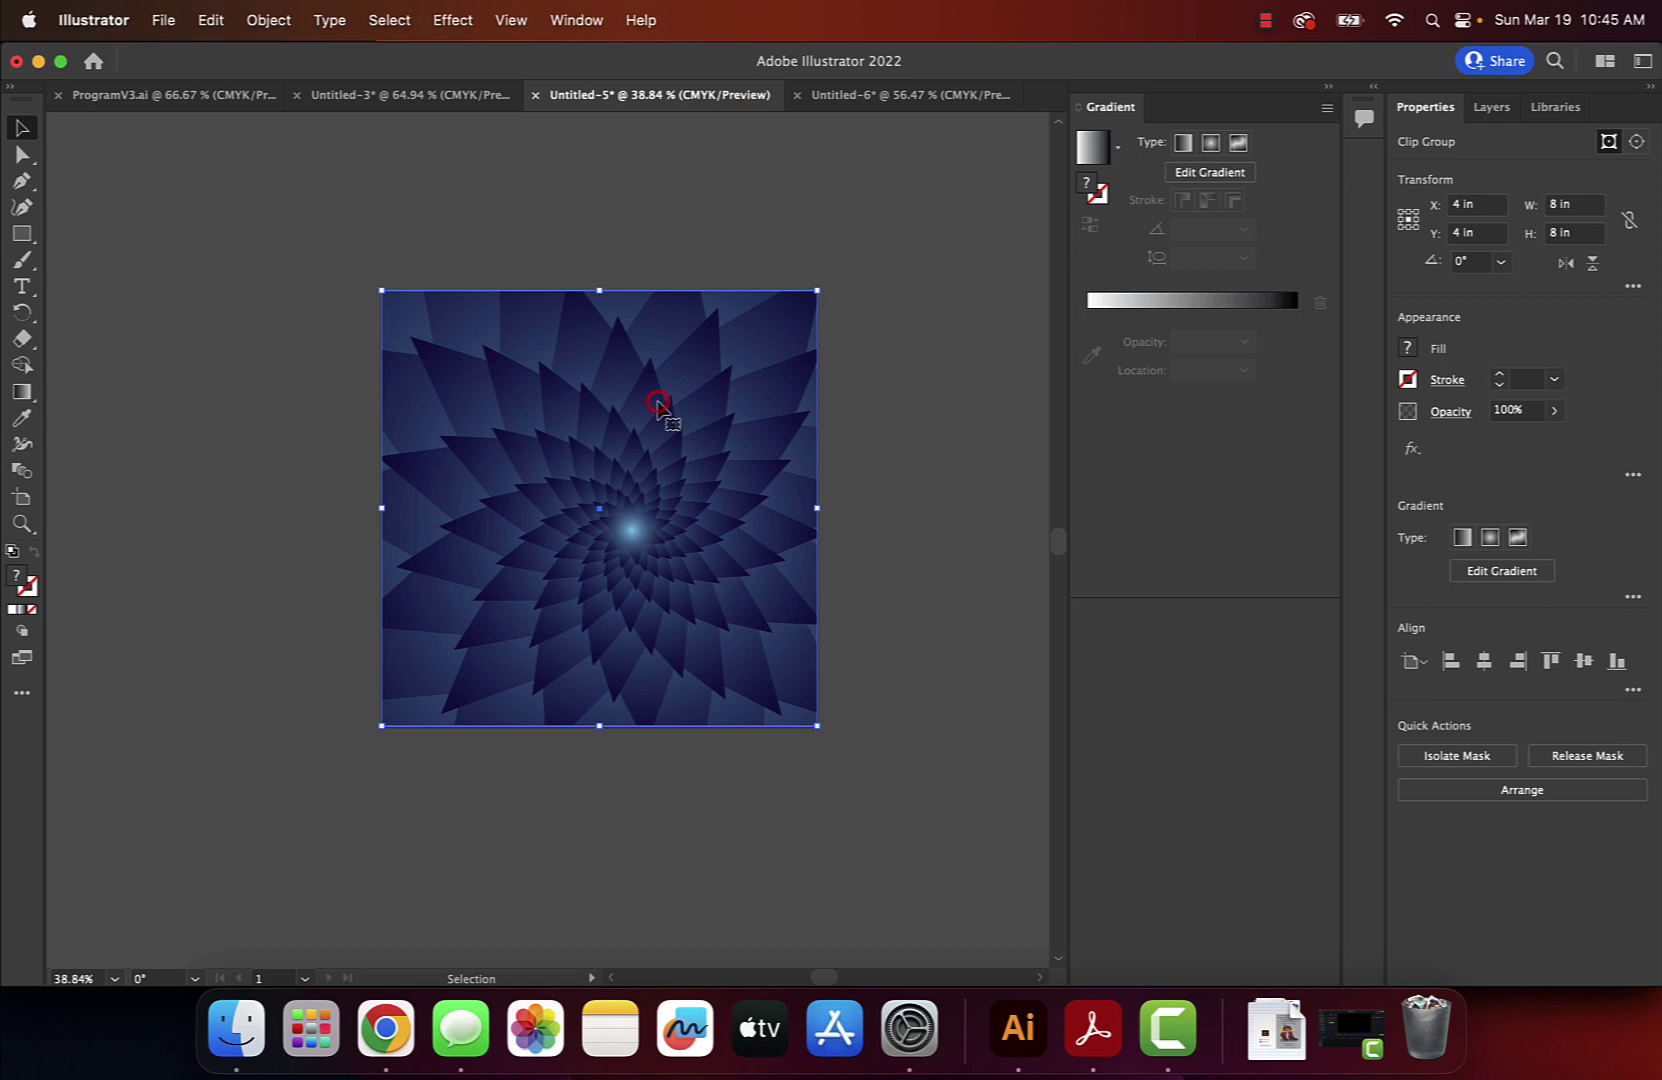
key("Delete")
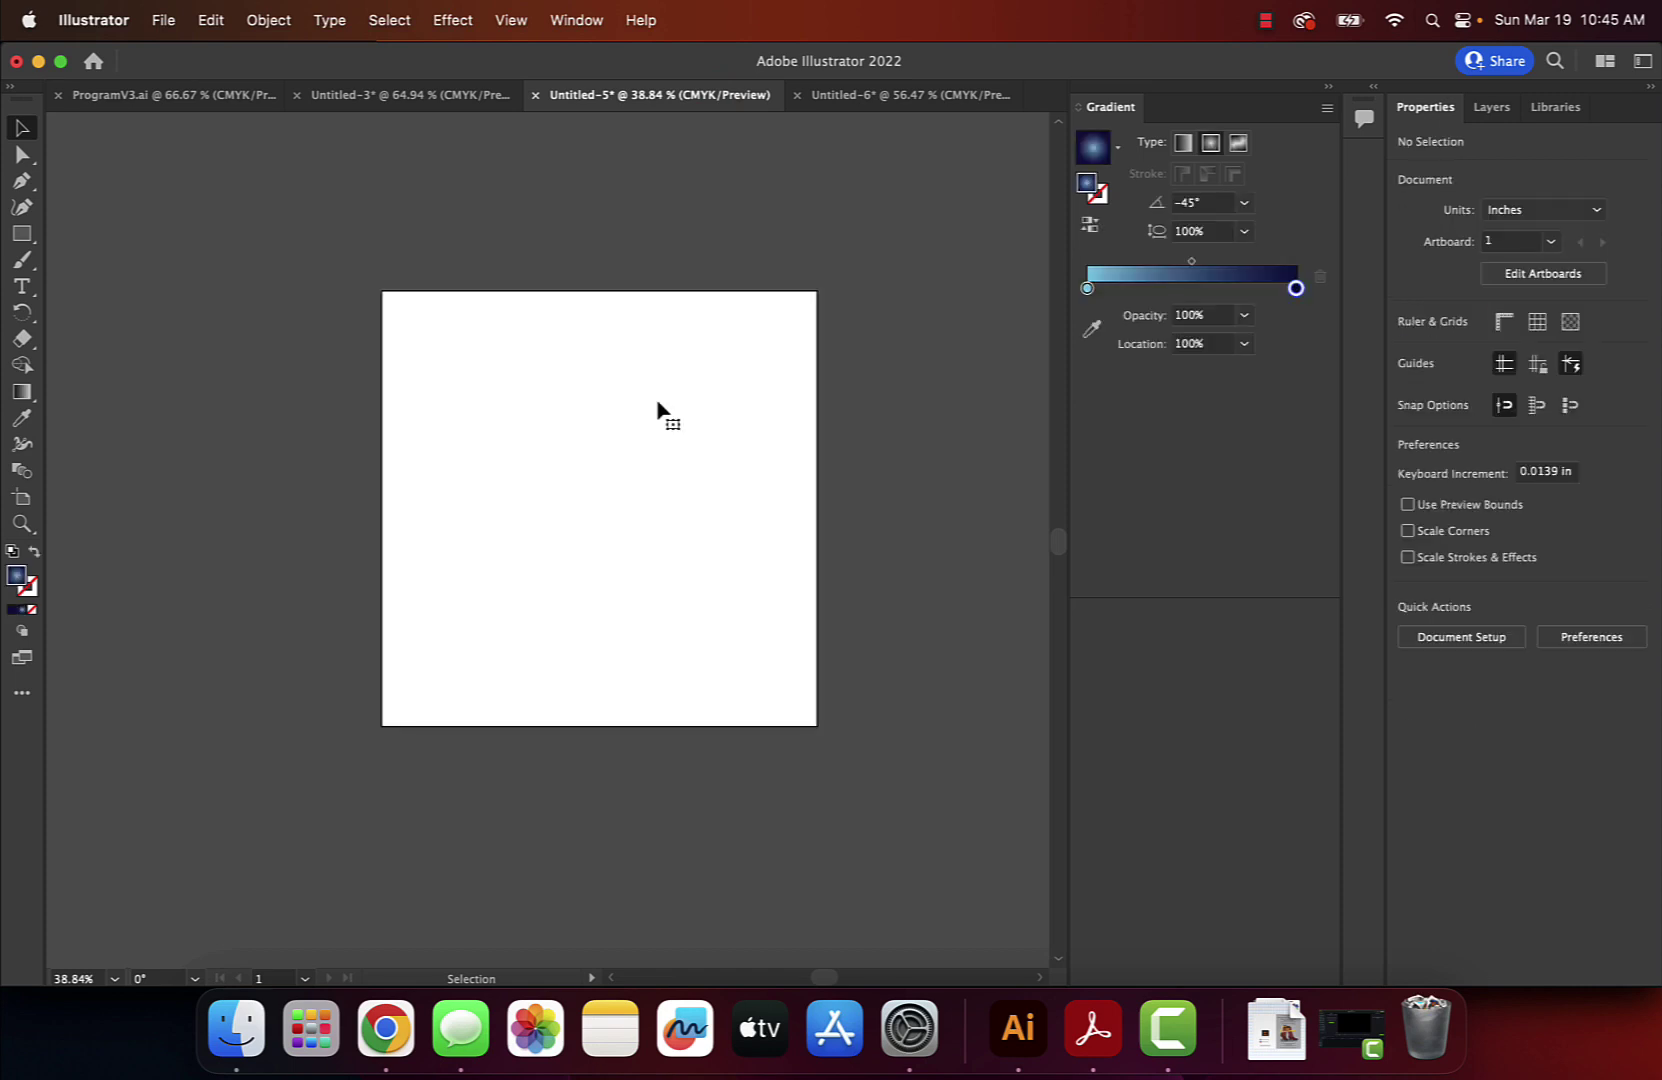
Draw a wide ellipse about 11 x 3.6 in extending past the artboard's right edge.
left_click(24, 234)
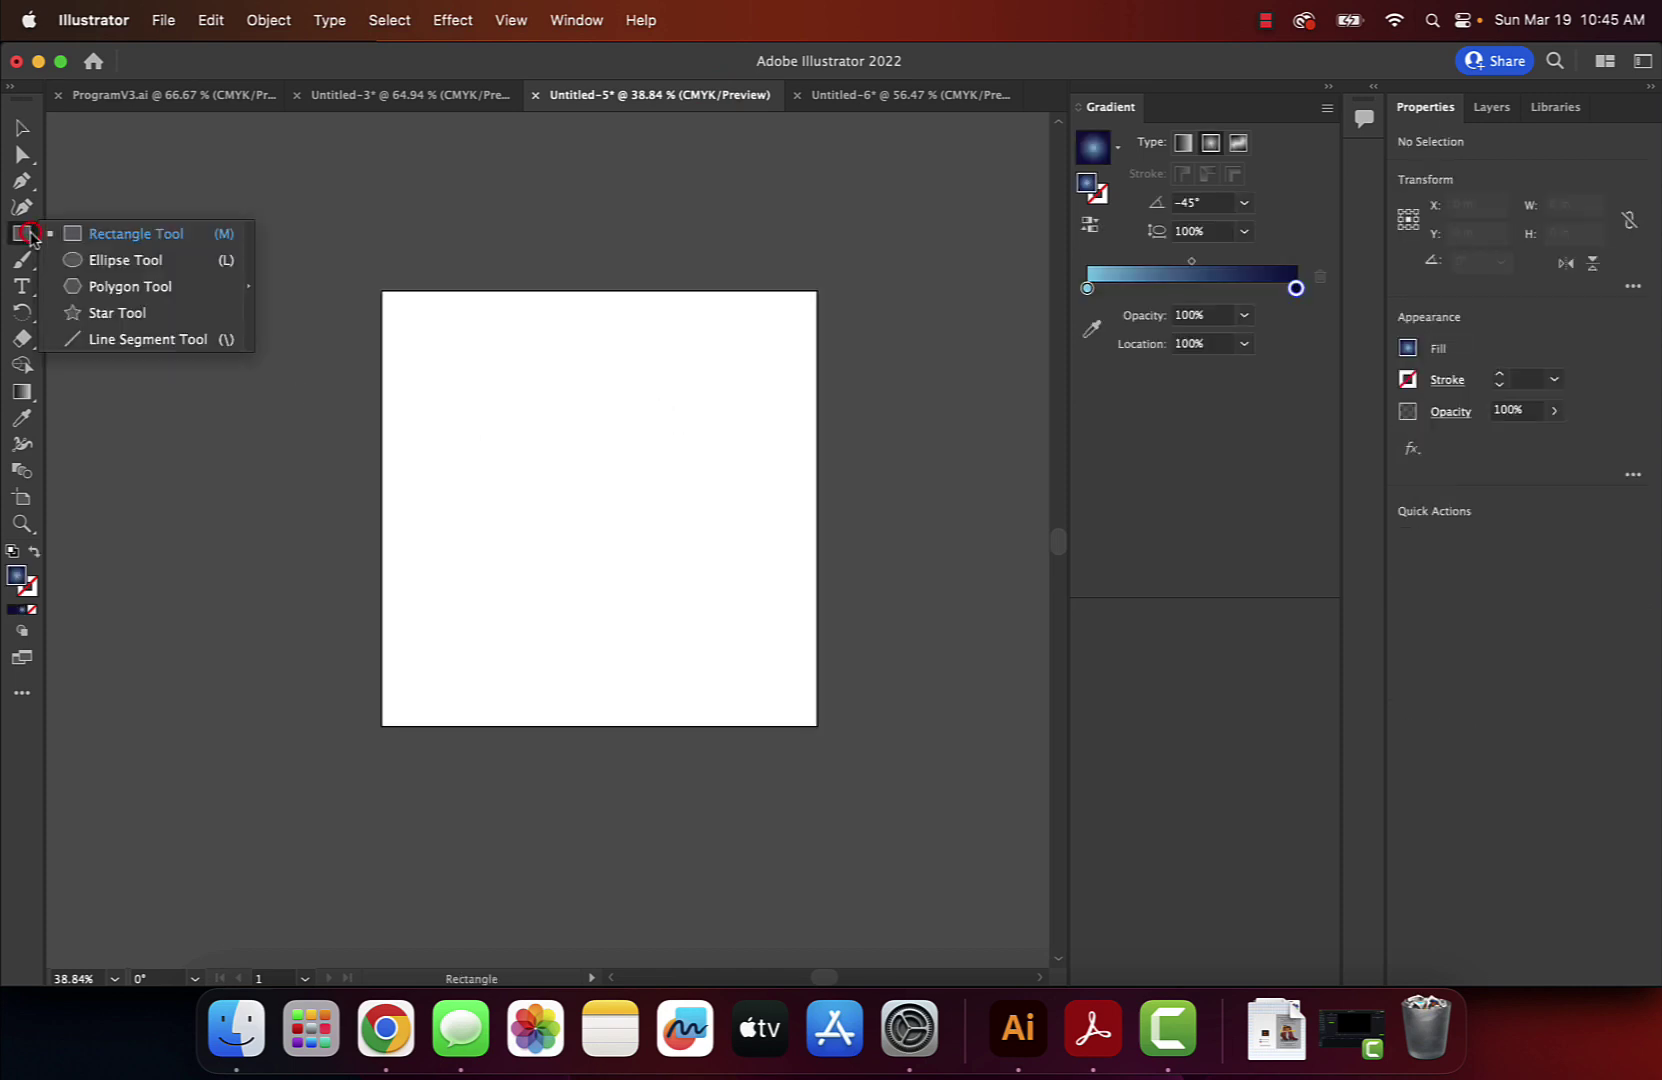
left_click(82, 260)
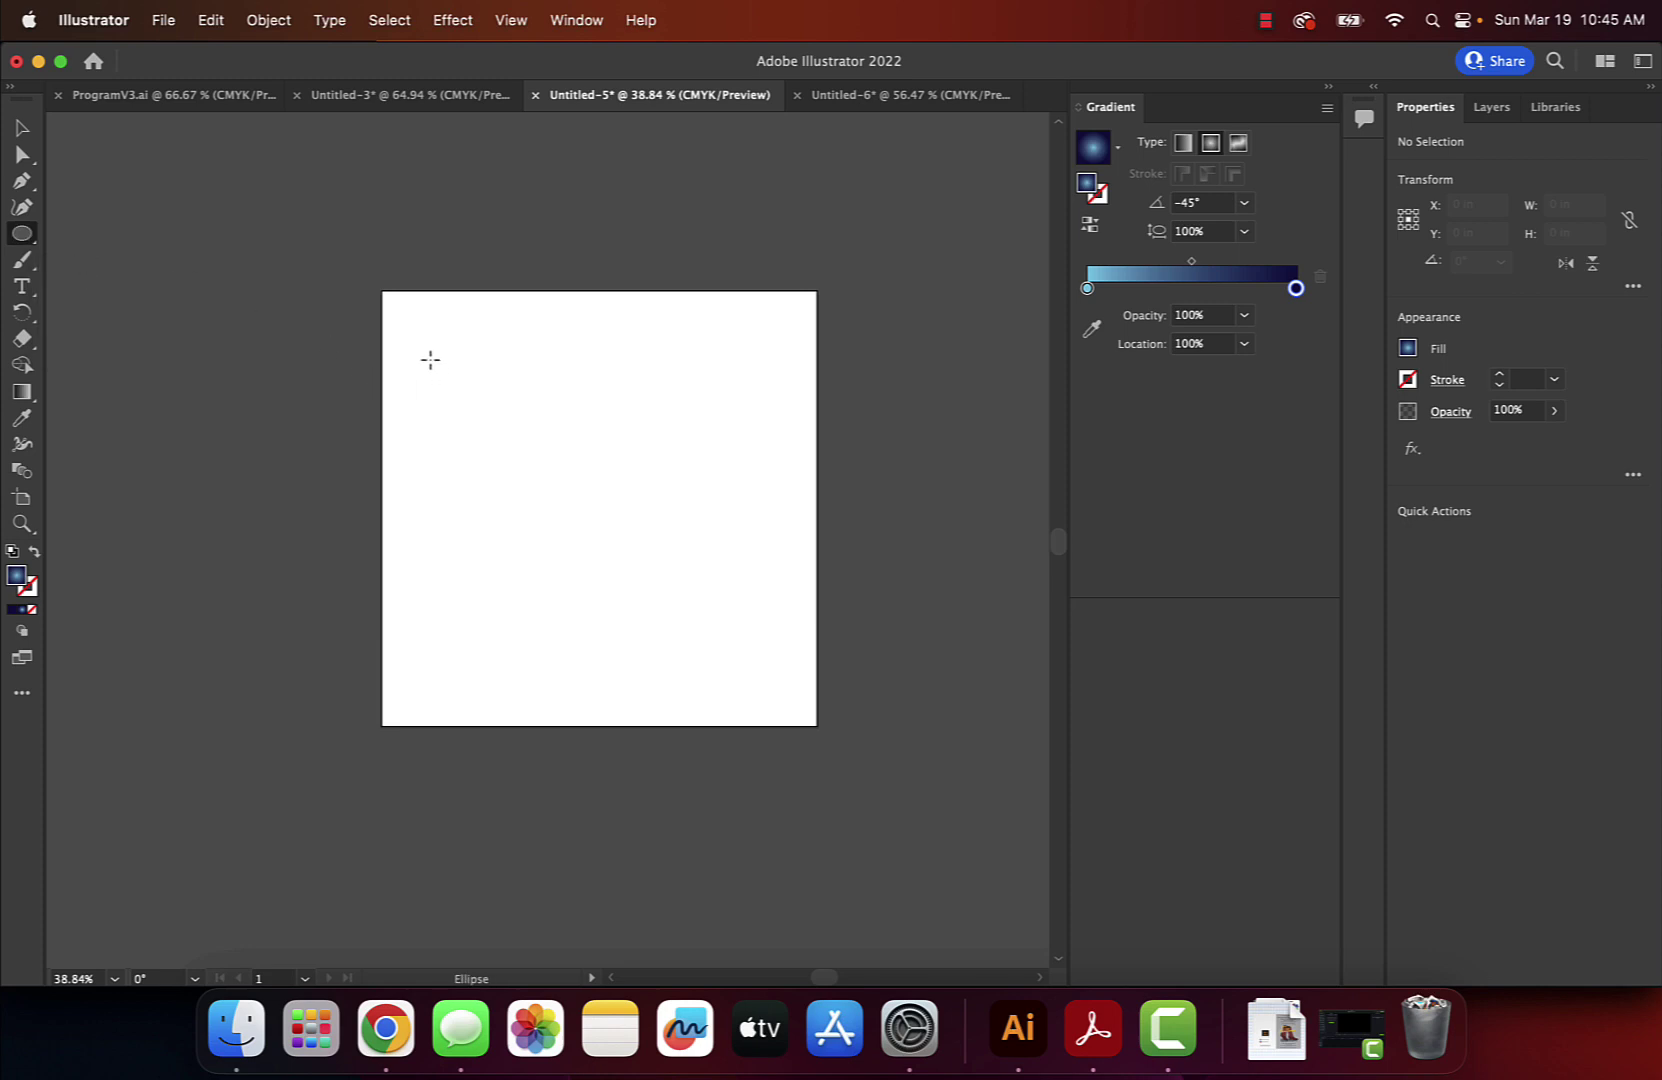
left_click_drag(432, 350, 1033, 544)
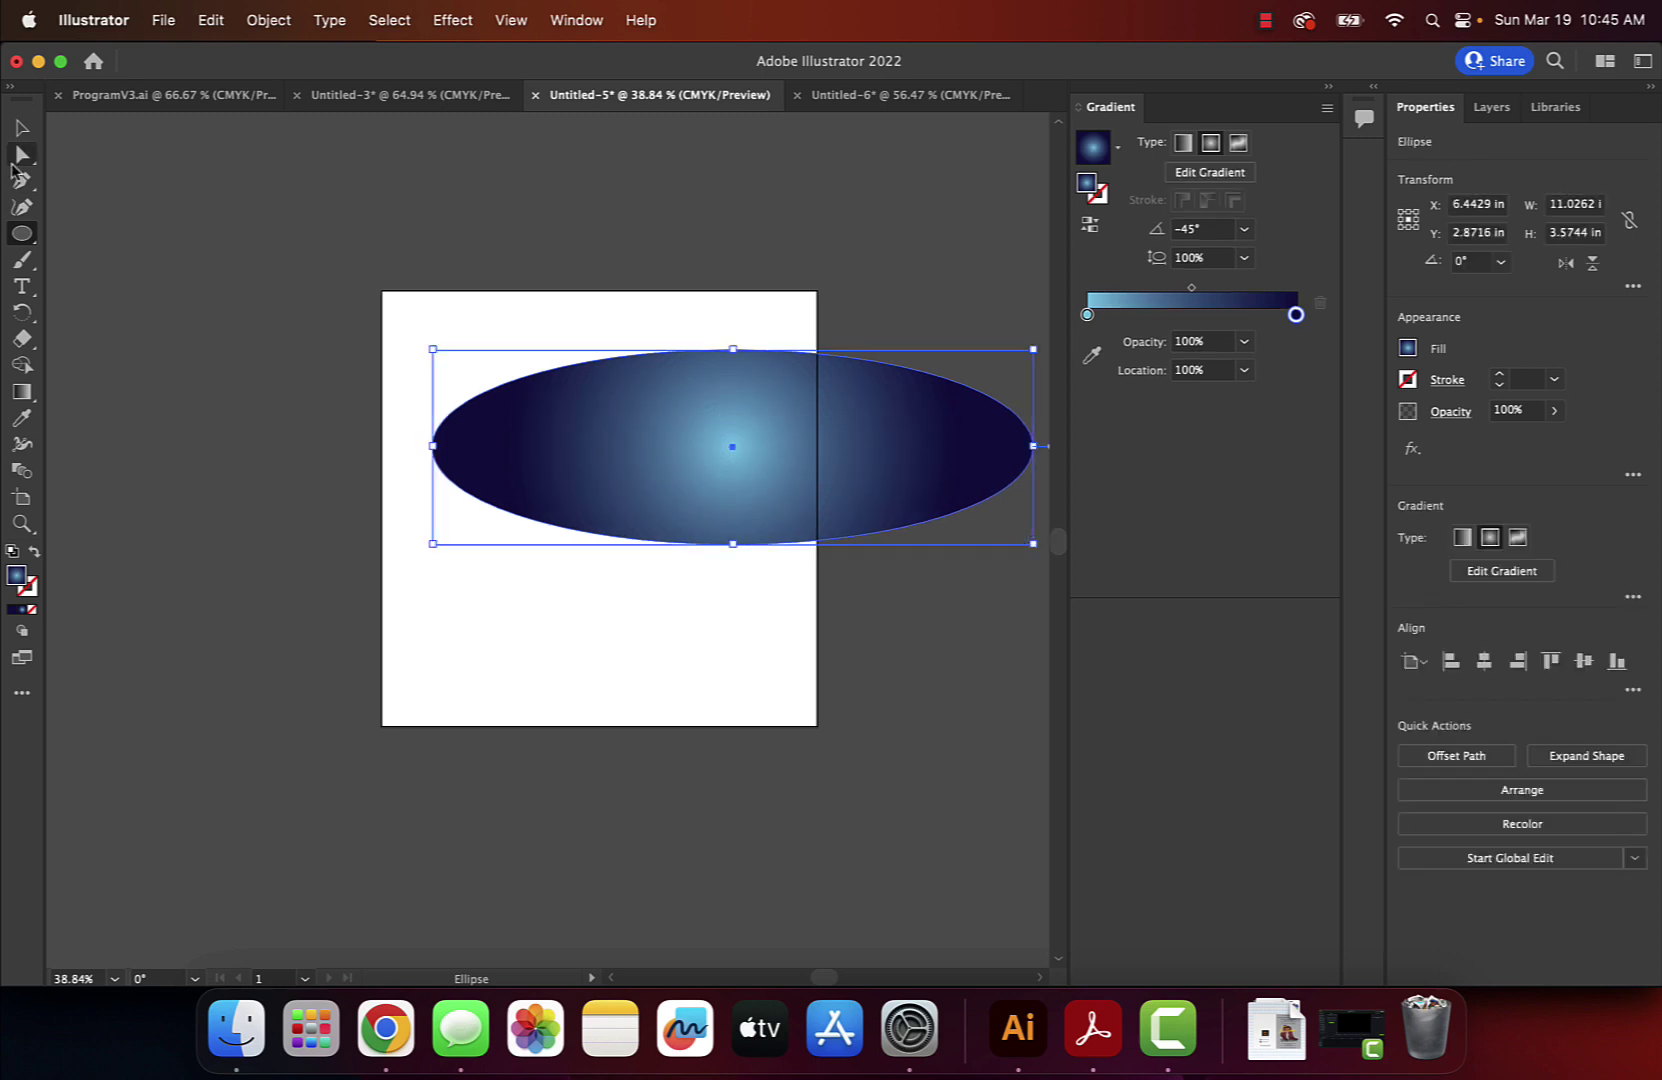
Enlarge the ellipse proportionally to about 12.9 x 4.2 in and position it roughly centred over the artboard.
left_click(19, 130)
left_click_drag(565, 446, 455, 474)
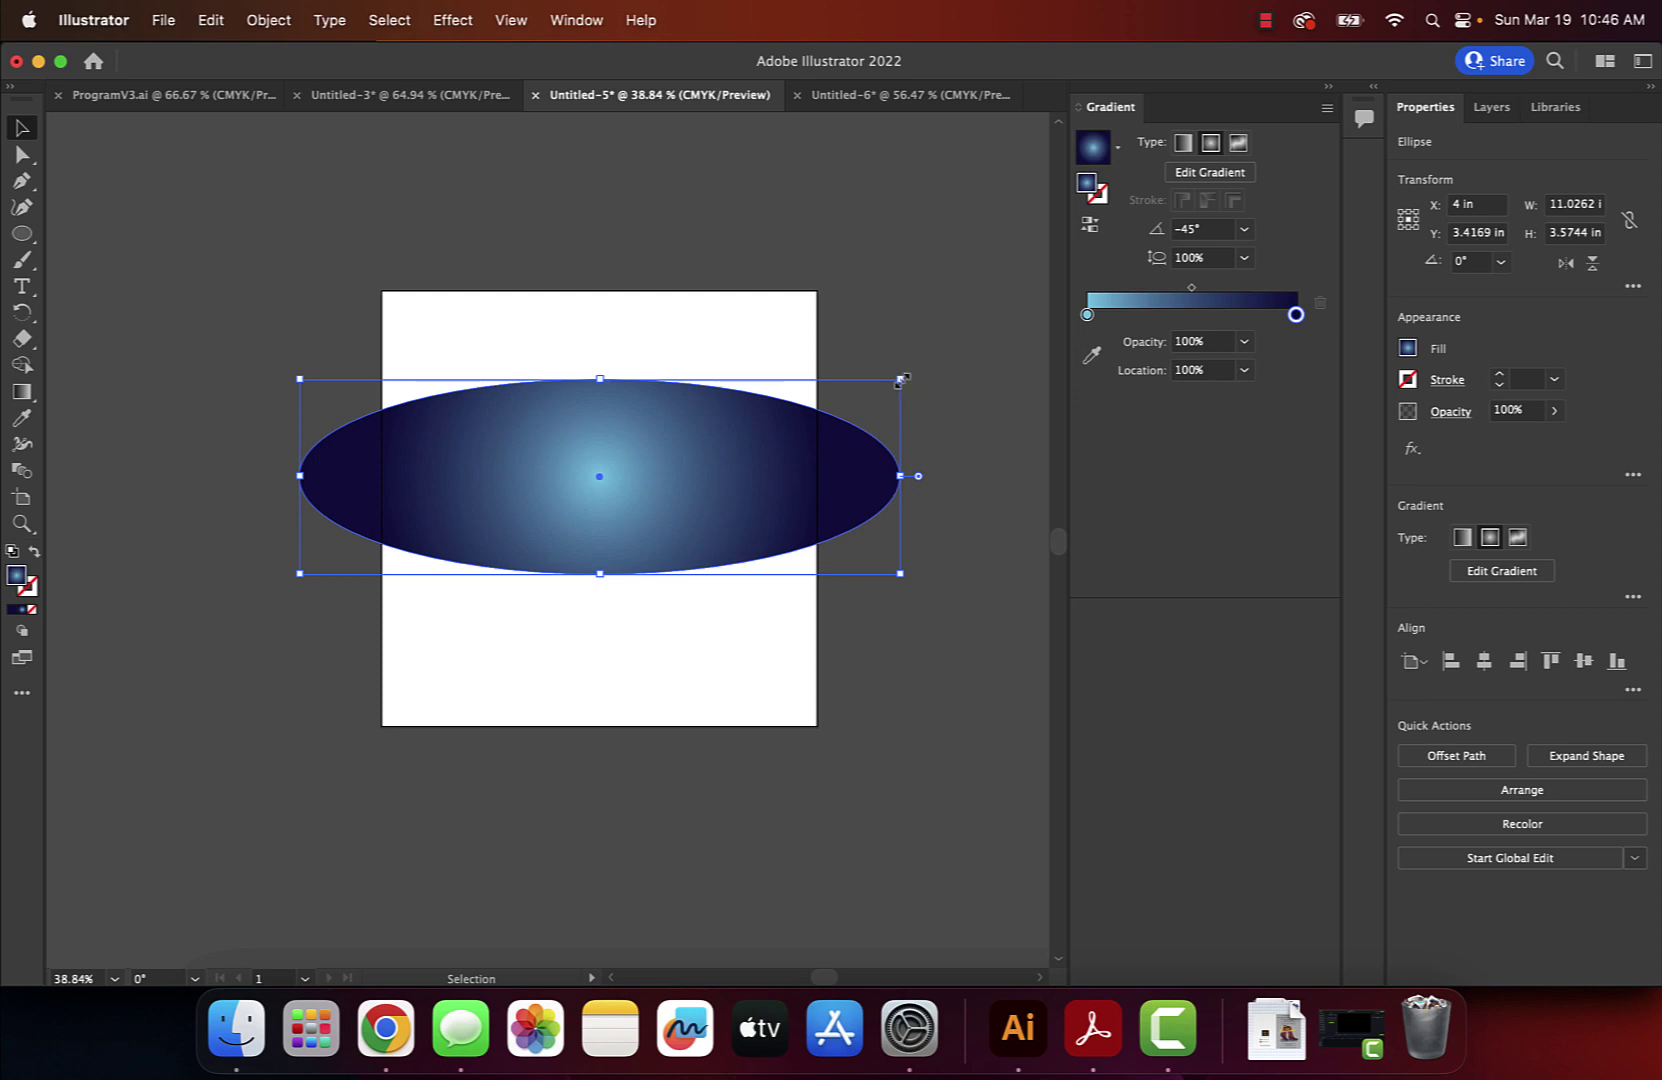
left_click_drag(900, 379, 1000, 340)
left_click_drag(783, 430, 746, 461)
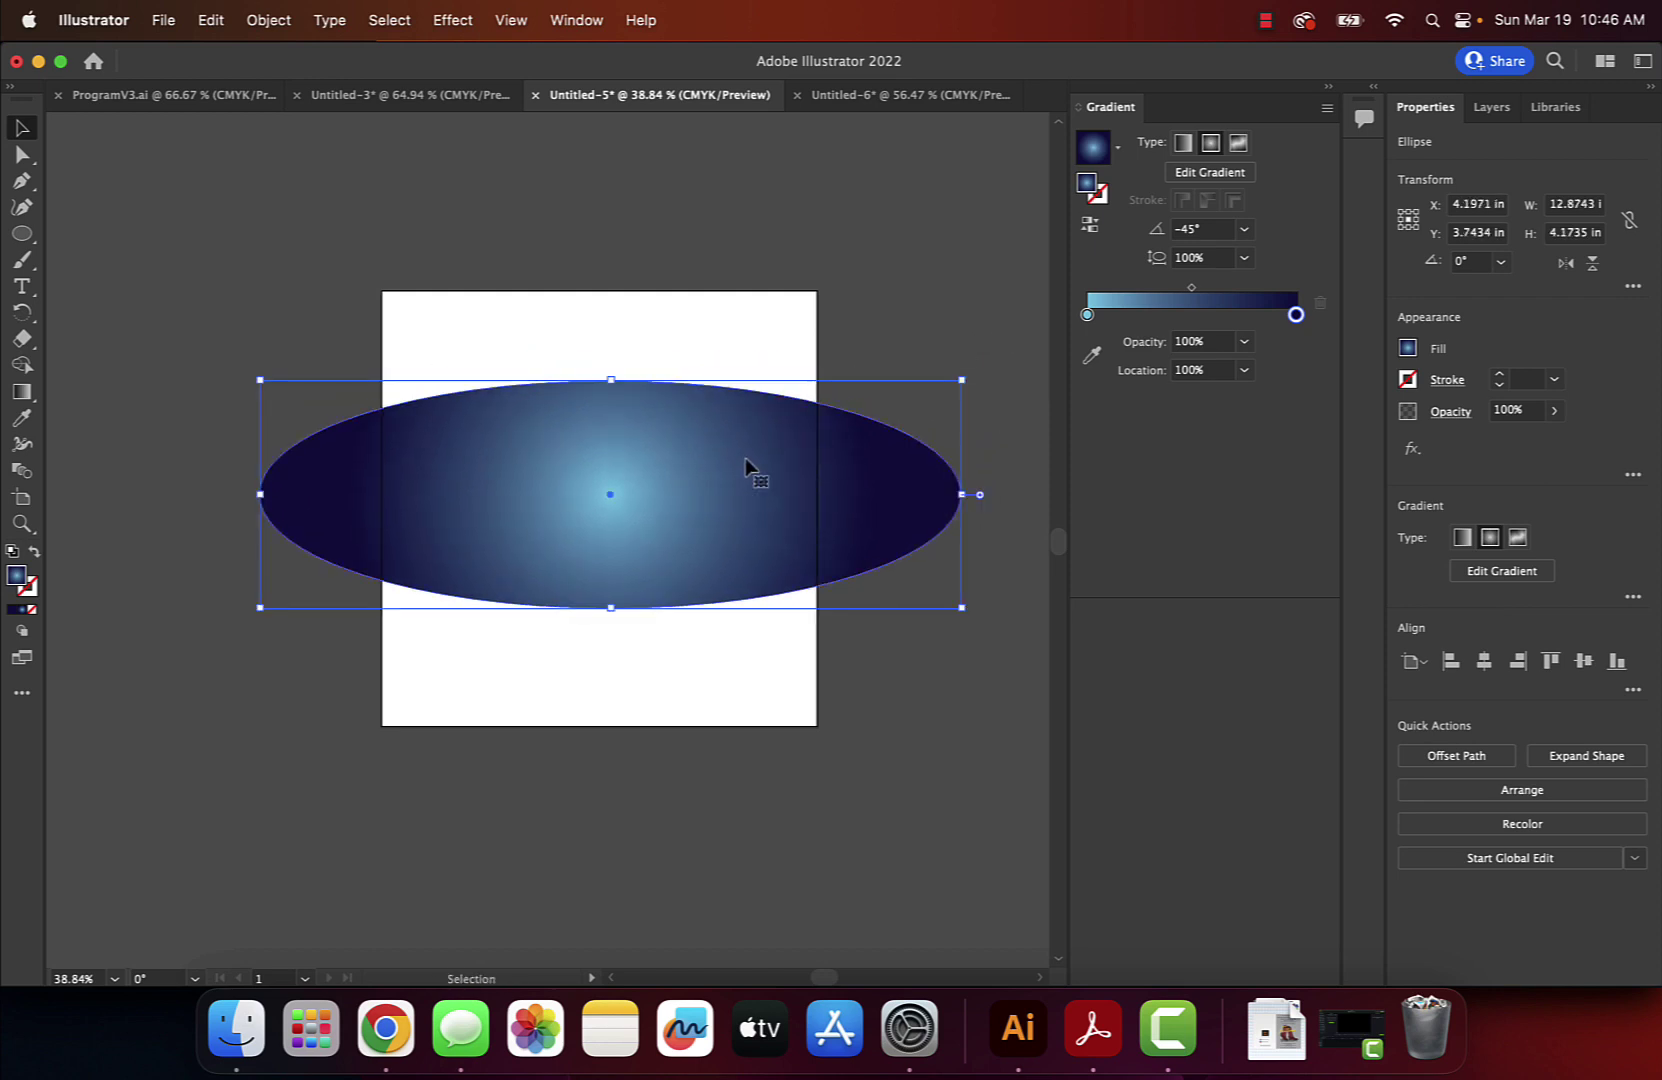
Recolor the ellipse's radial gradient with bright green at the centre and very dark green at the outer edge.
left_click(1088, 316)
double_click(1088, 316)
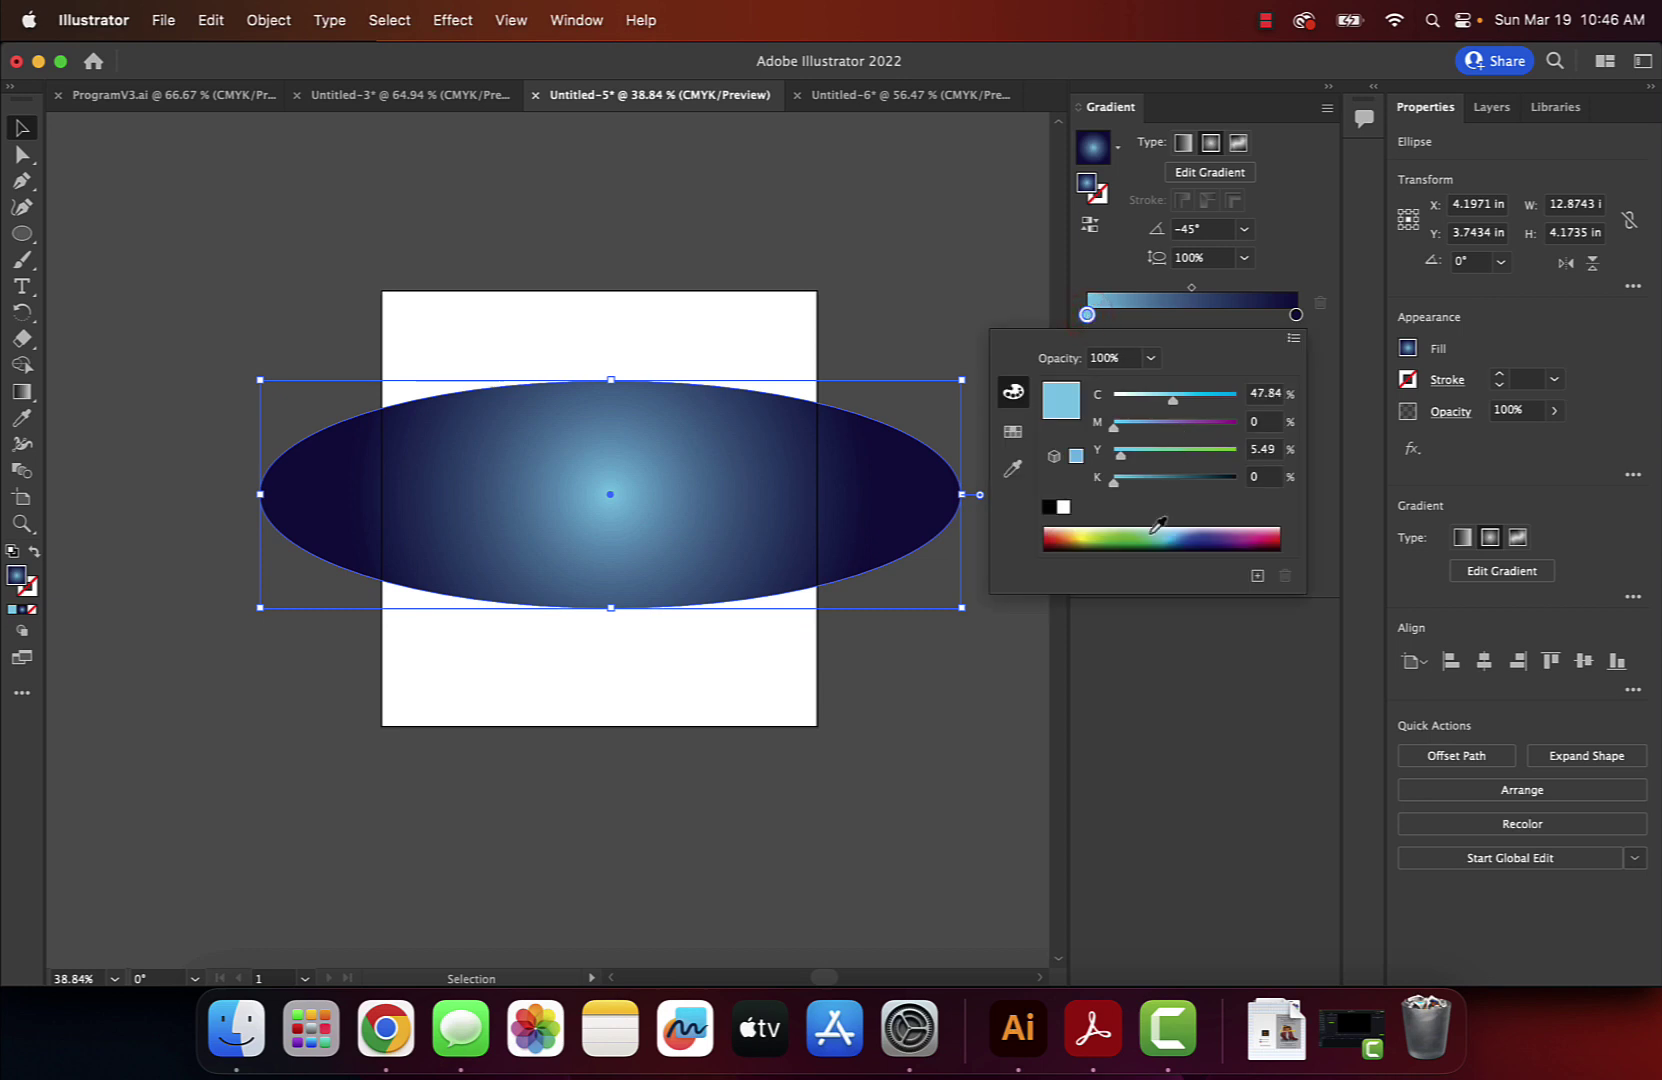
left_click(1118, 537)
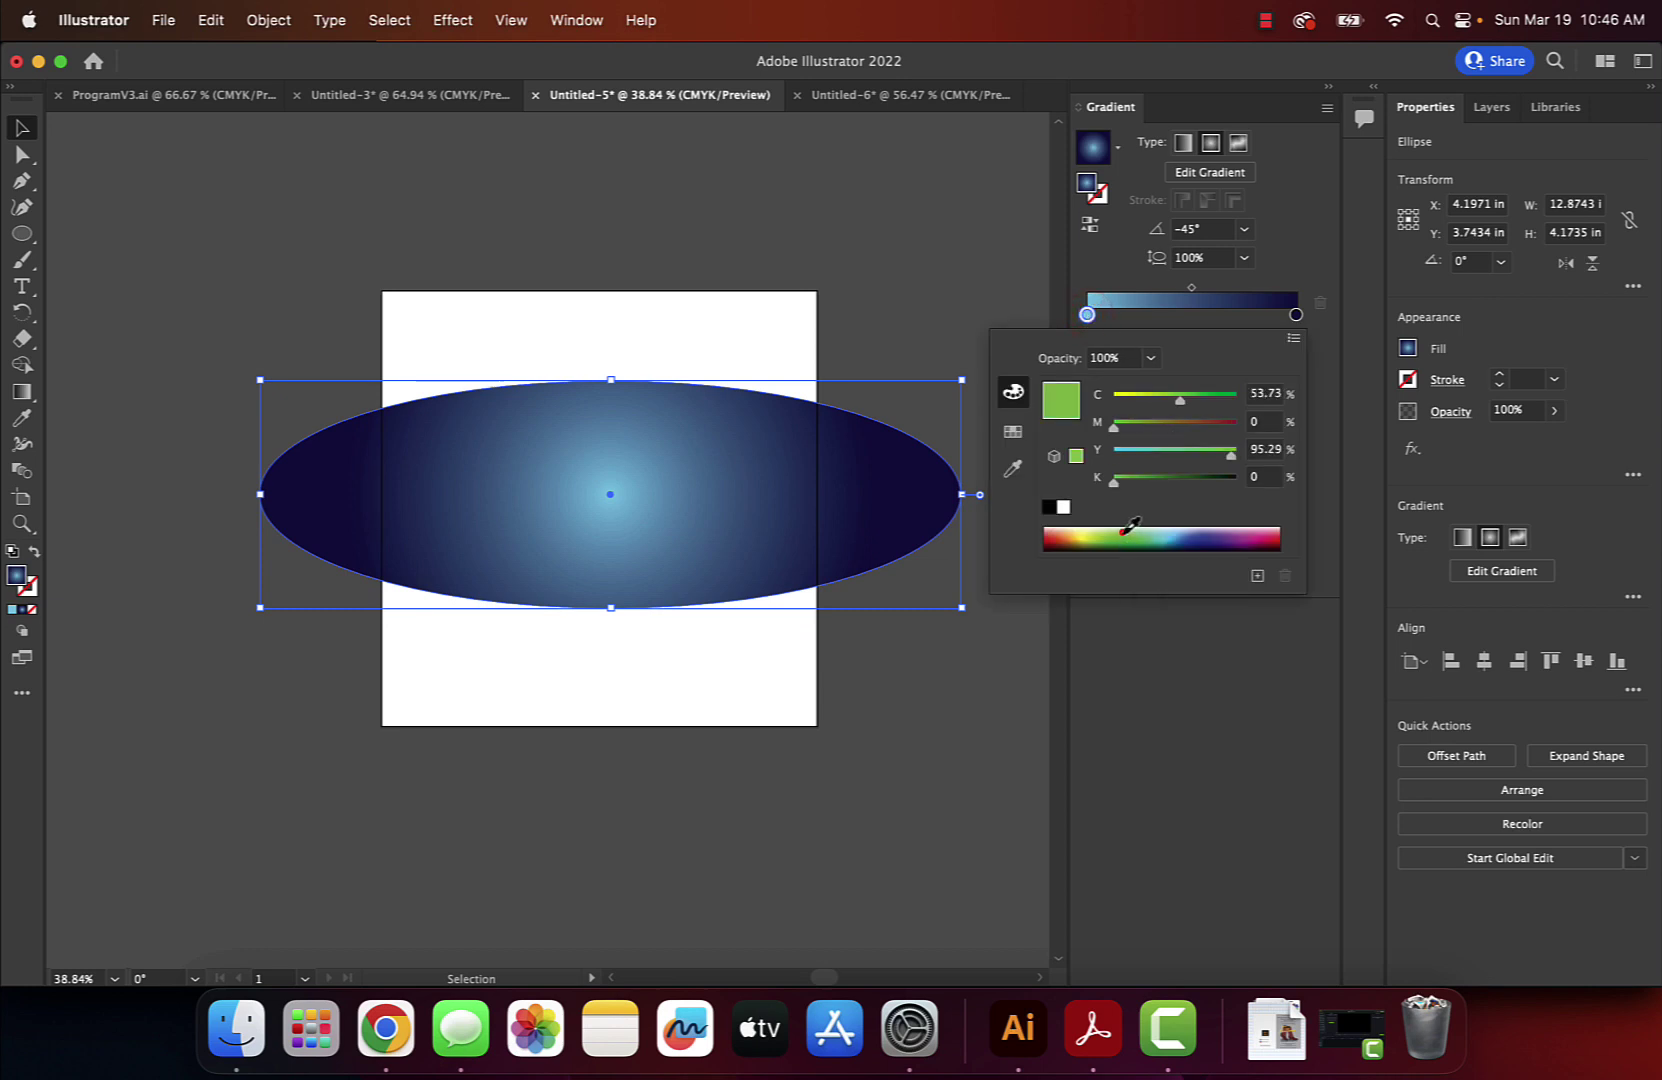
double_click(1296, 315)
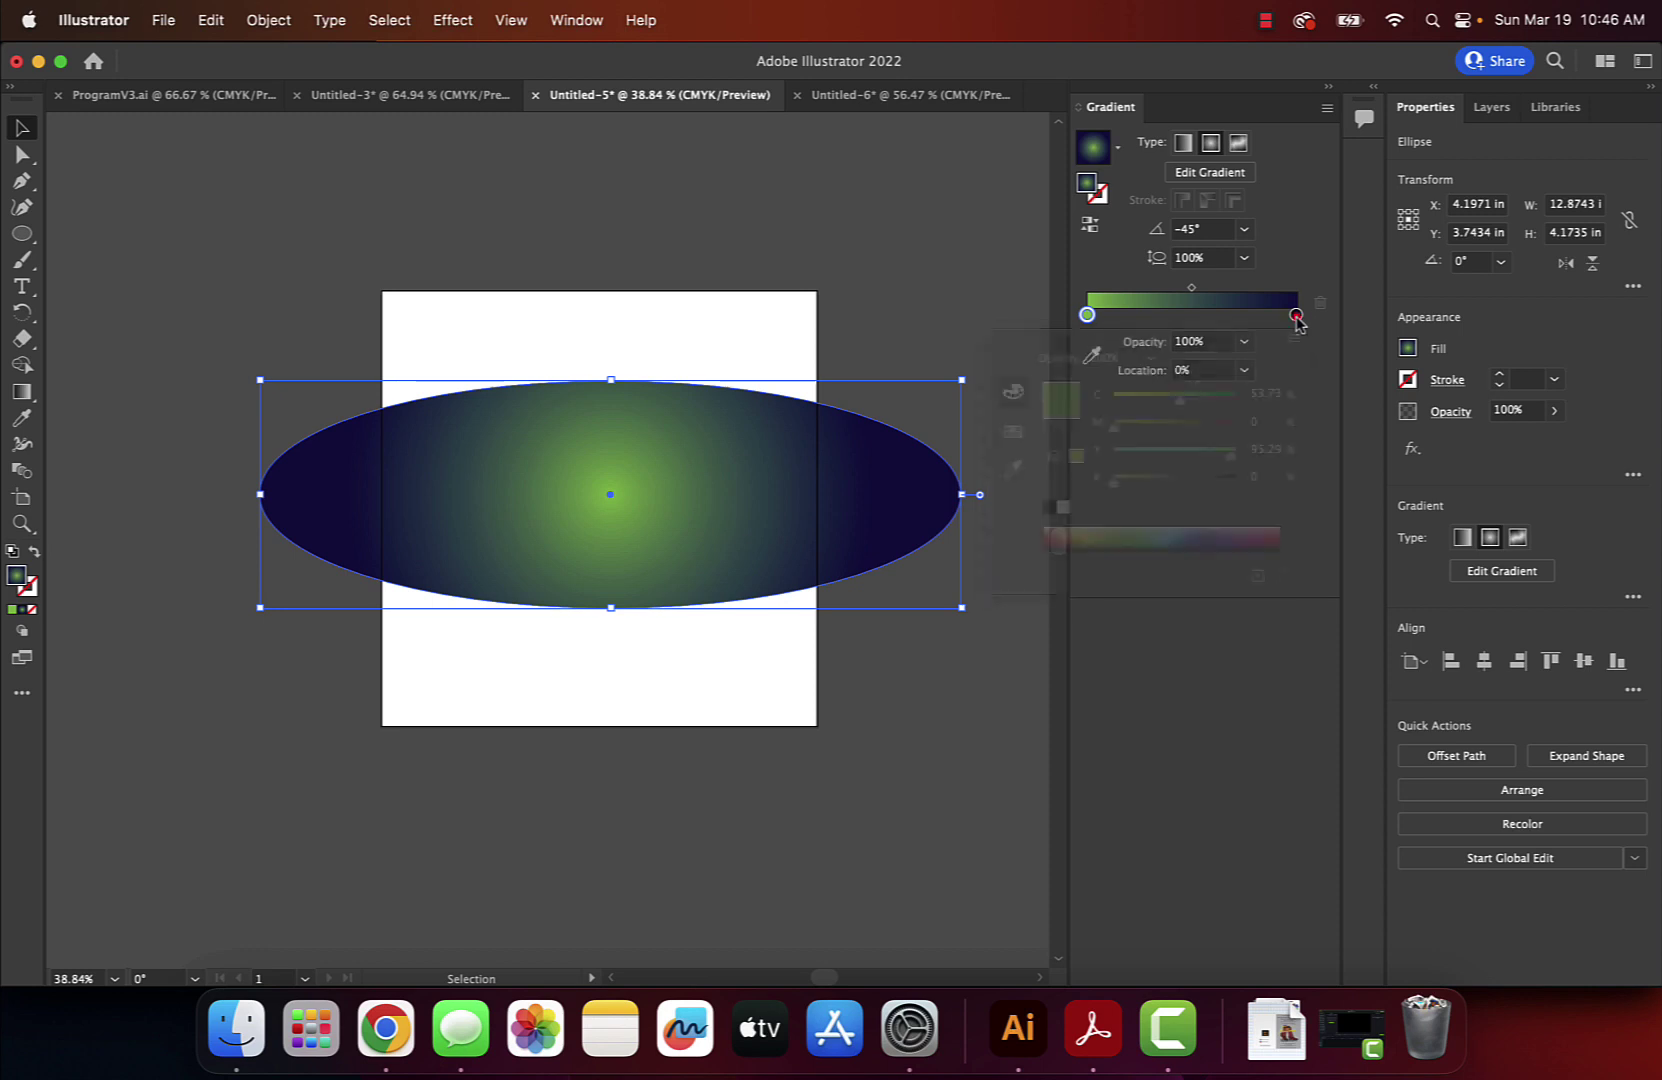
left_click(1148, 541)
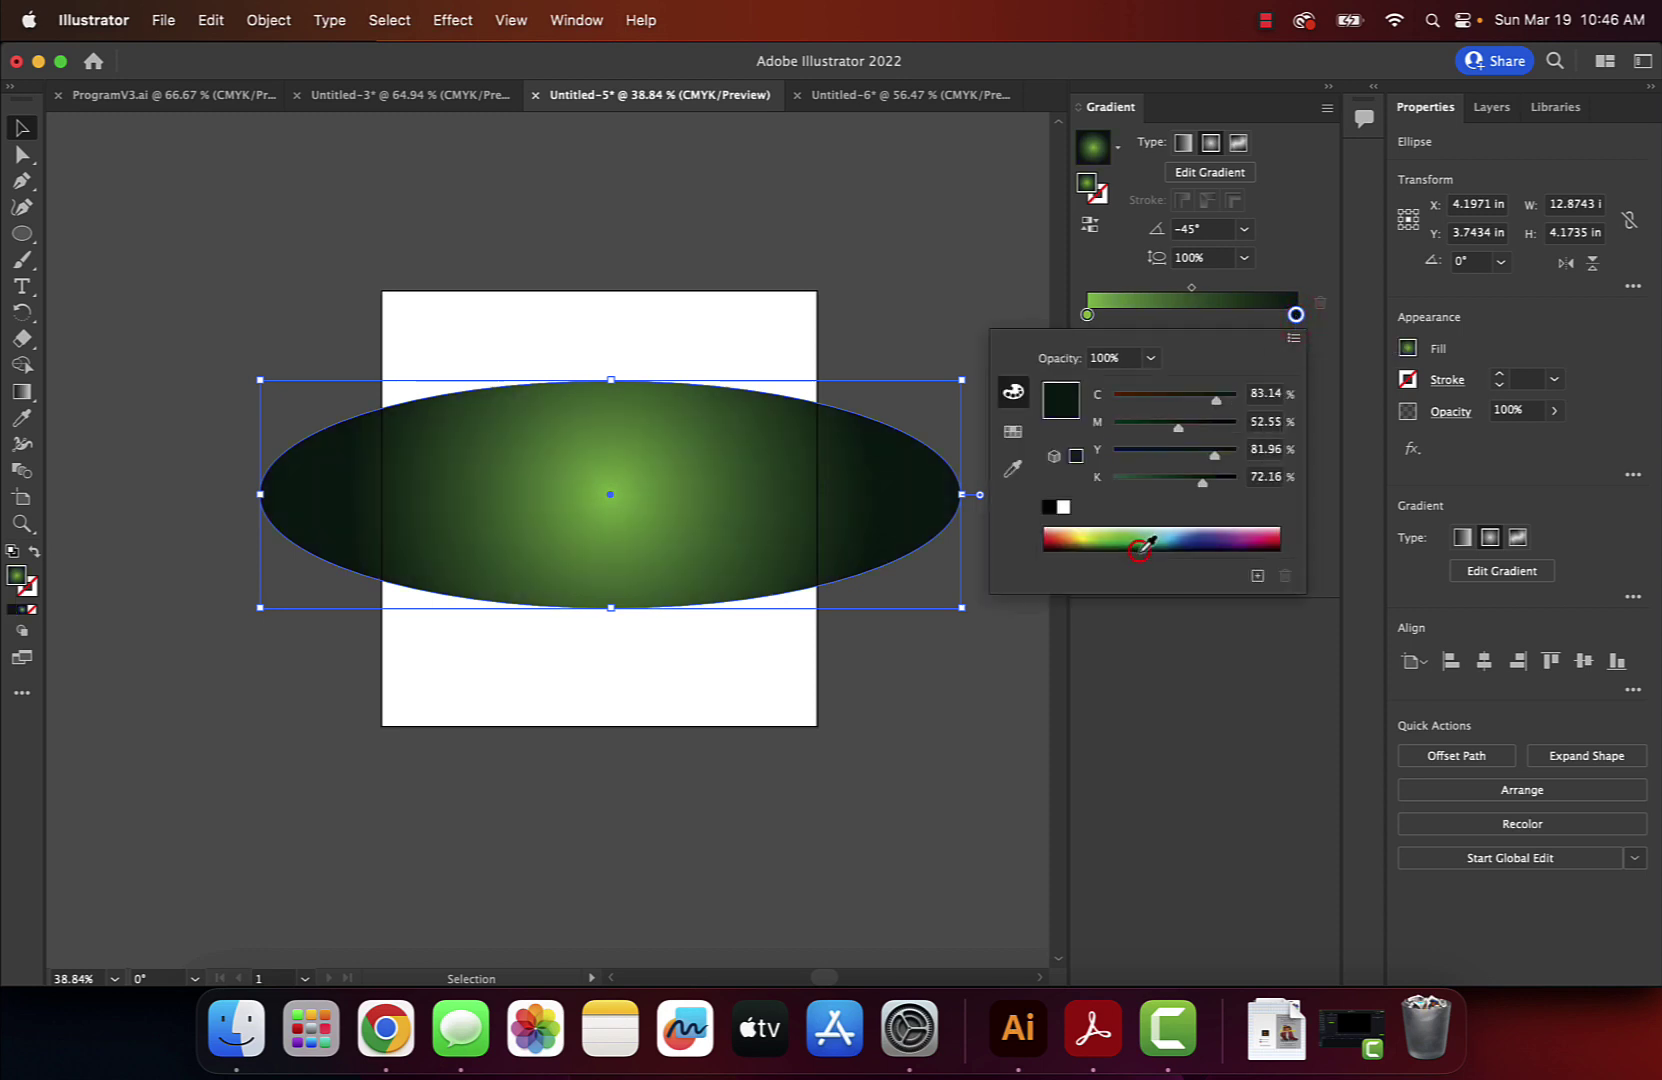
Try the ellipse's gradient in reverse and switch it back.
left_click(1088, 236)
left_click(1088, 234)
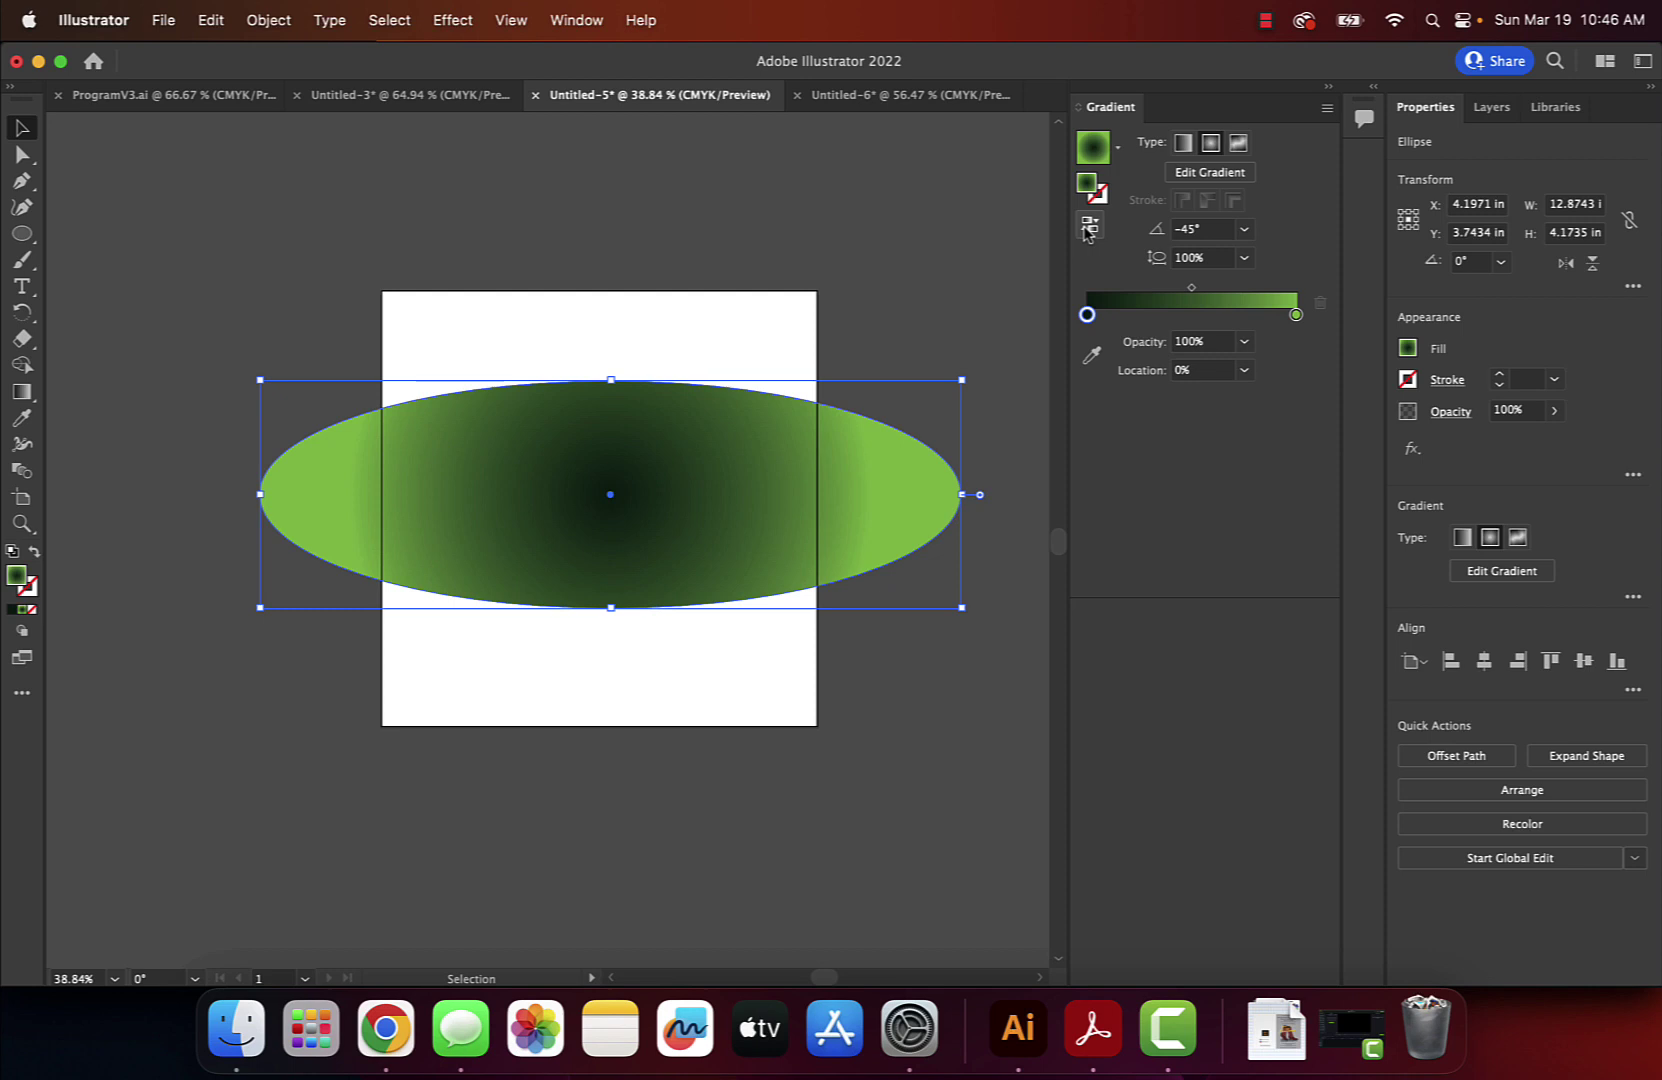
left_click(1088, 233)
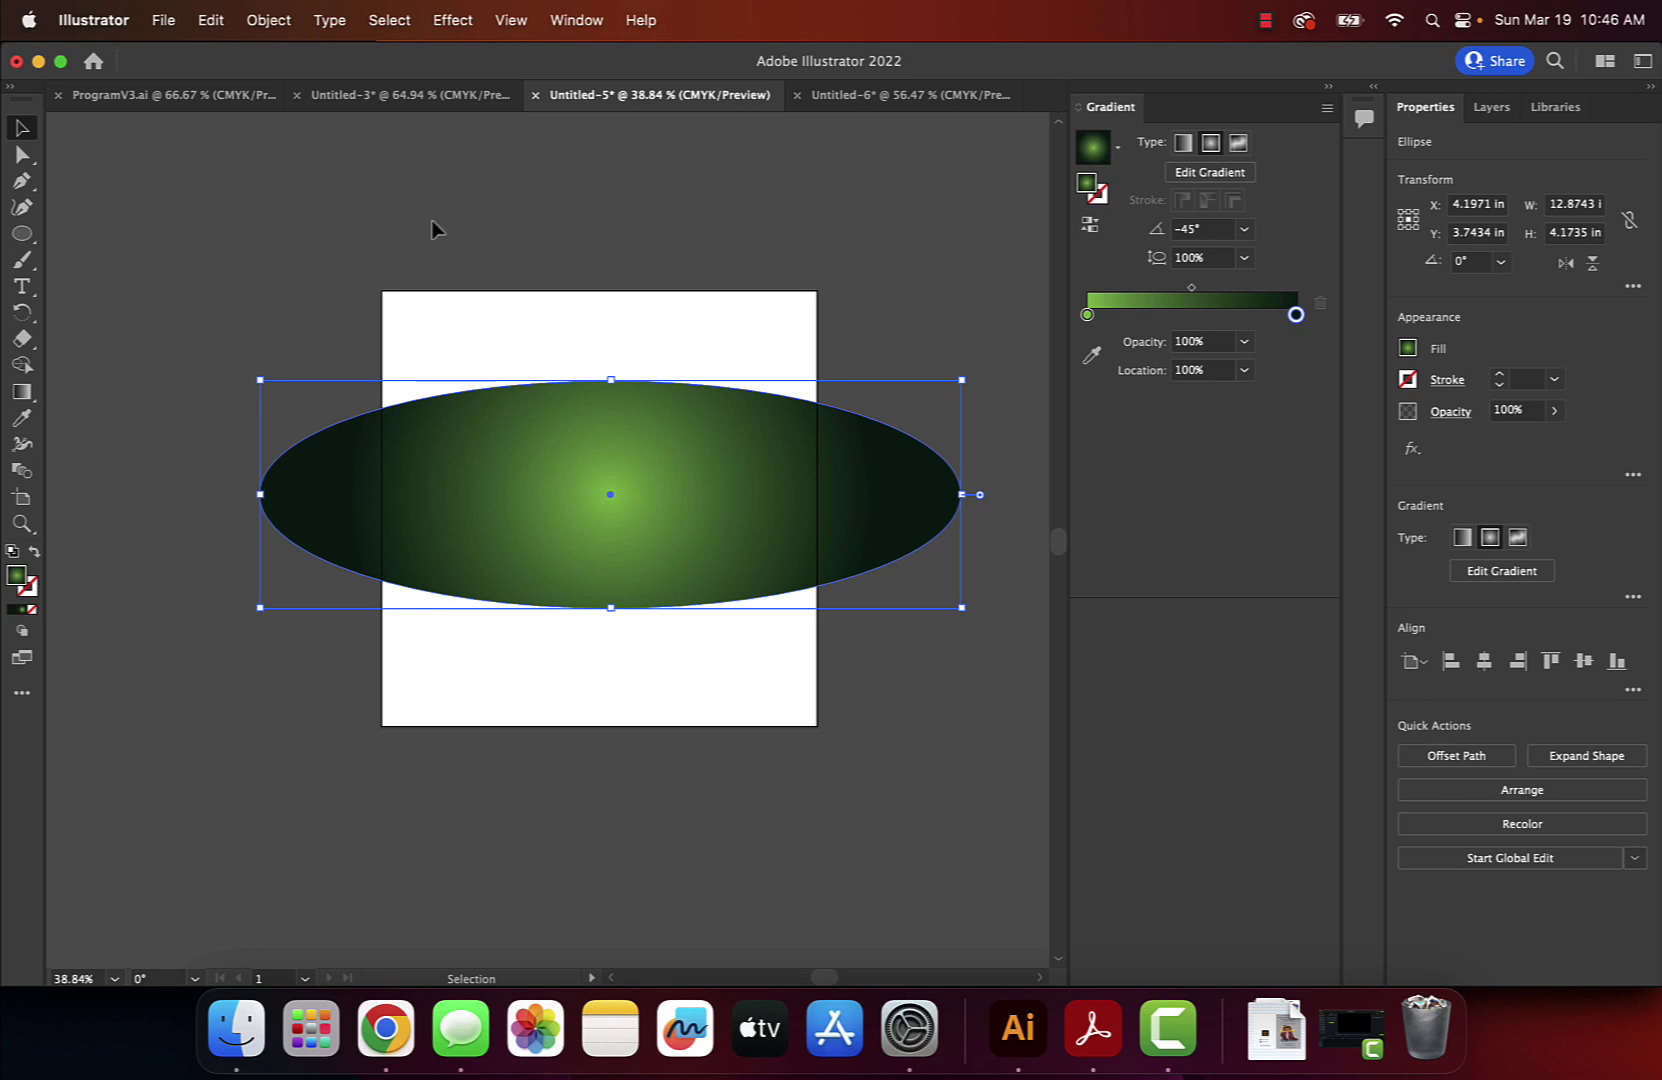
Create a transformed copy of the ellipse with Transform Each at 90% horizontal and vertical scale and a 25° rotation.
left_click(276, 21)
mouse_move(290, 64)
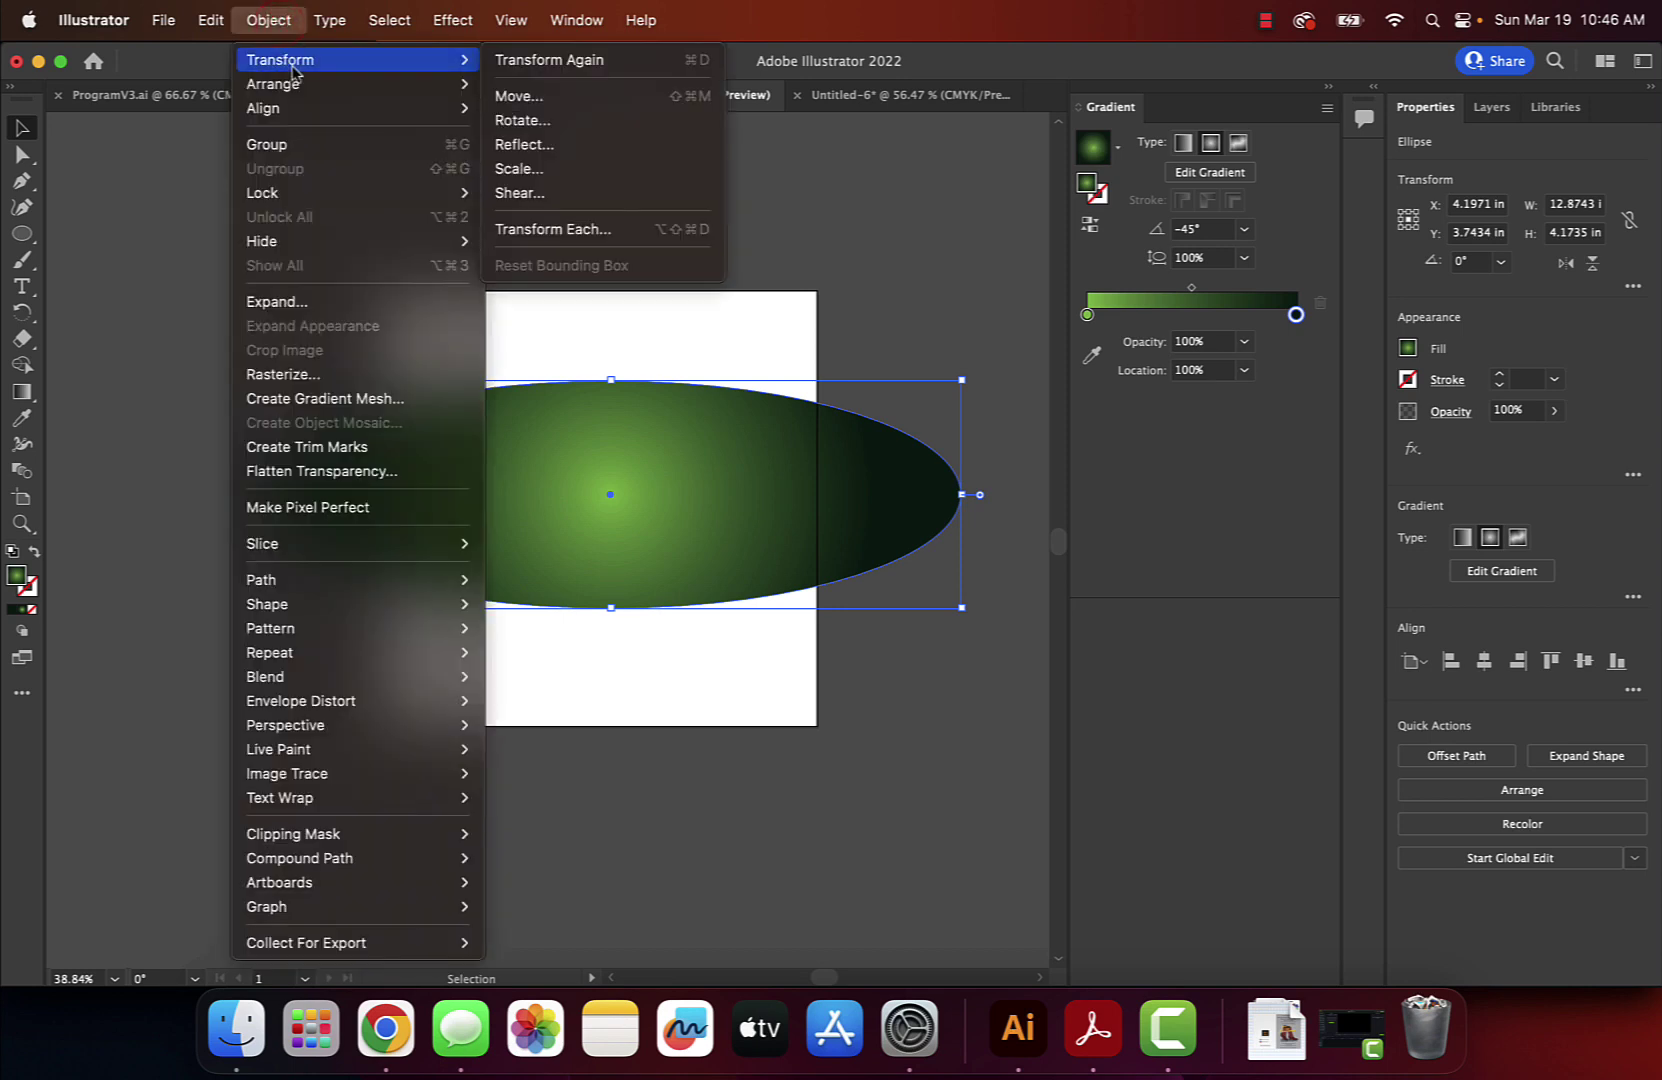
left_click(556, 229)
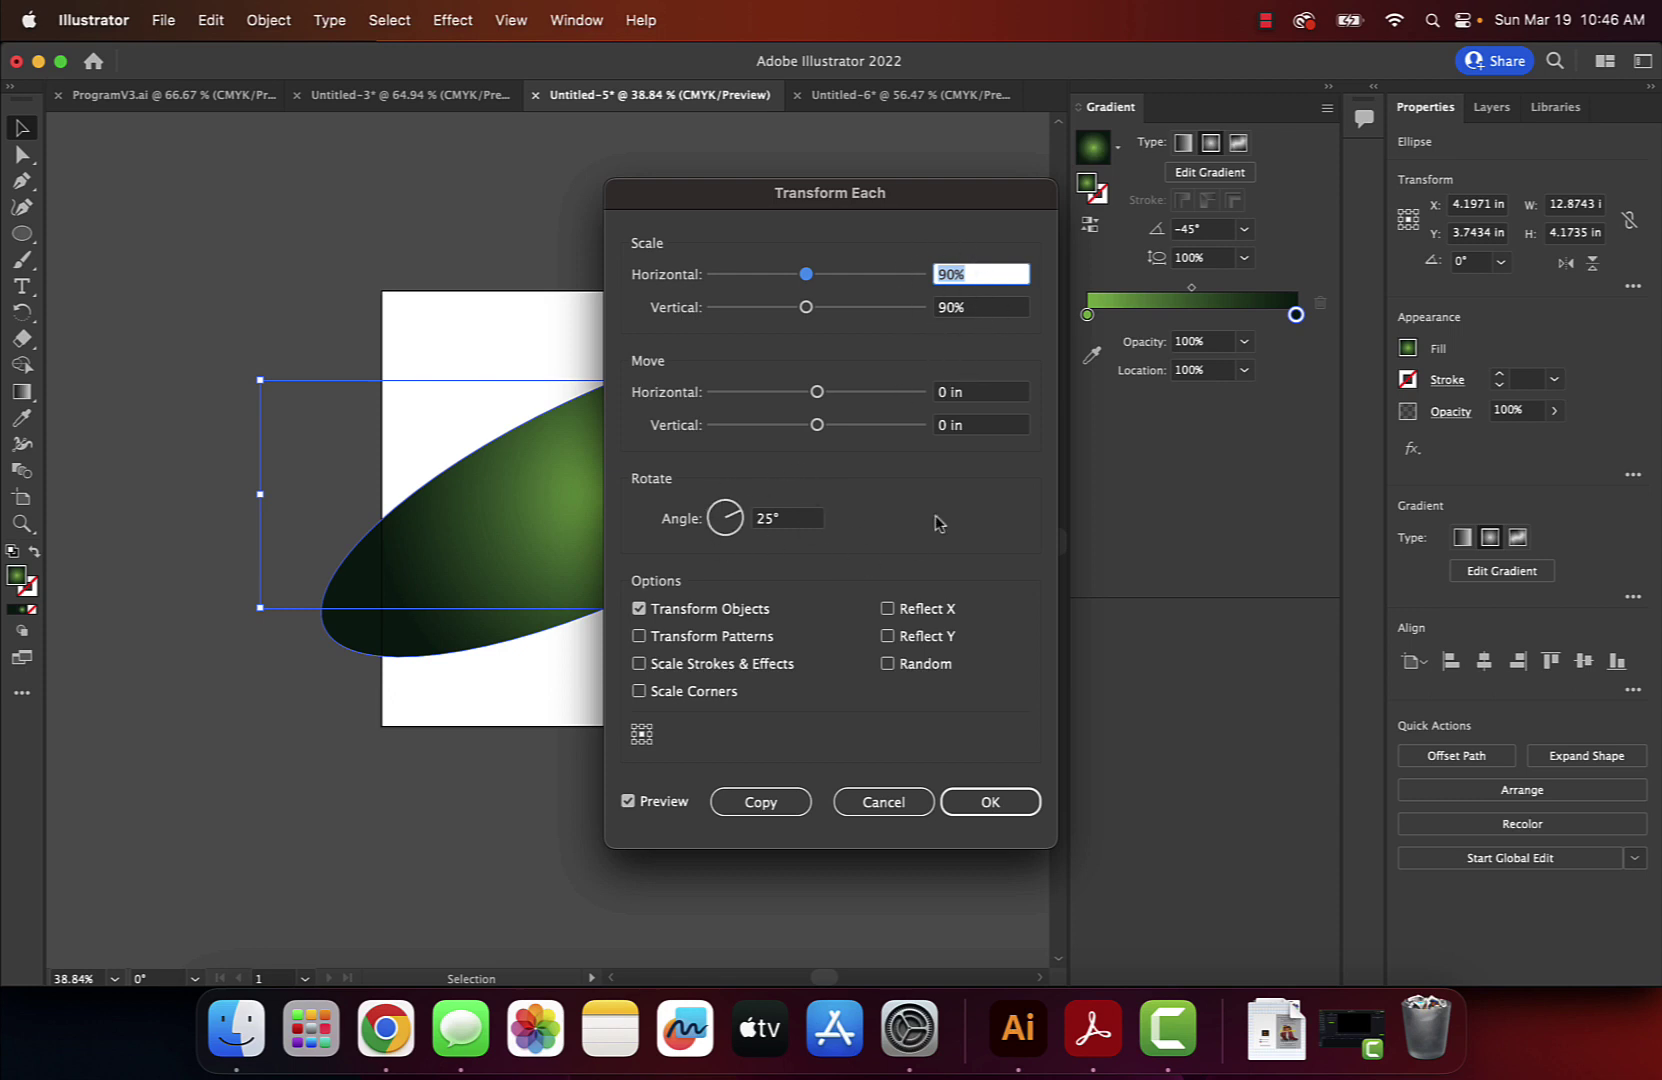
left_click(790, 800)
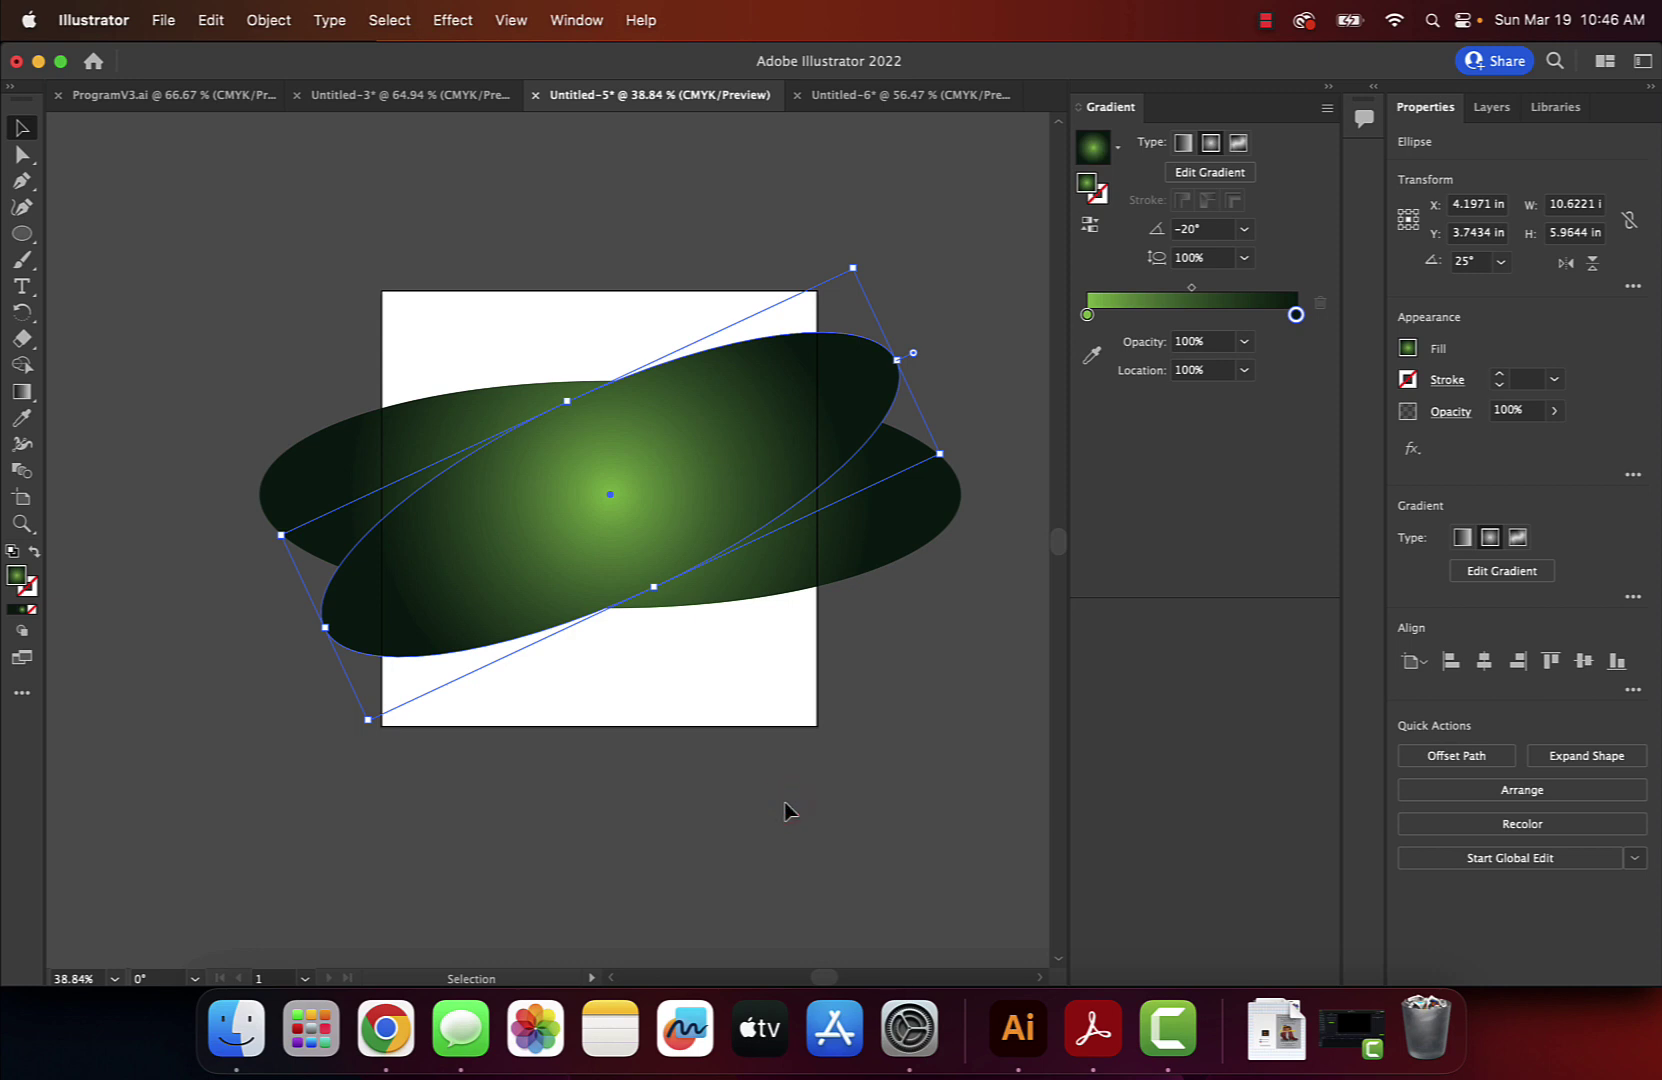
Repeat the copy transformation until the shrinking, rotating ellipses form a complete spiral down to the centre.
key("super+d")
key("super+d")
key("super+d")
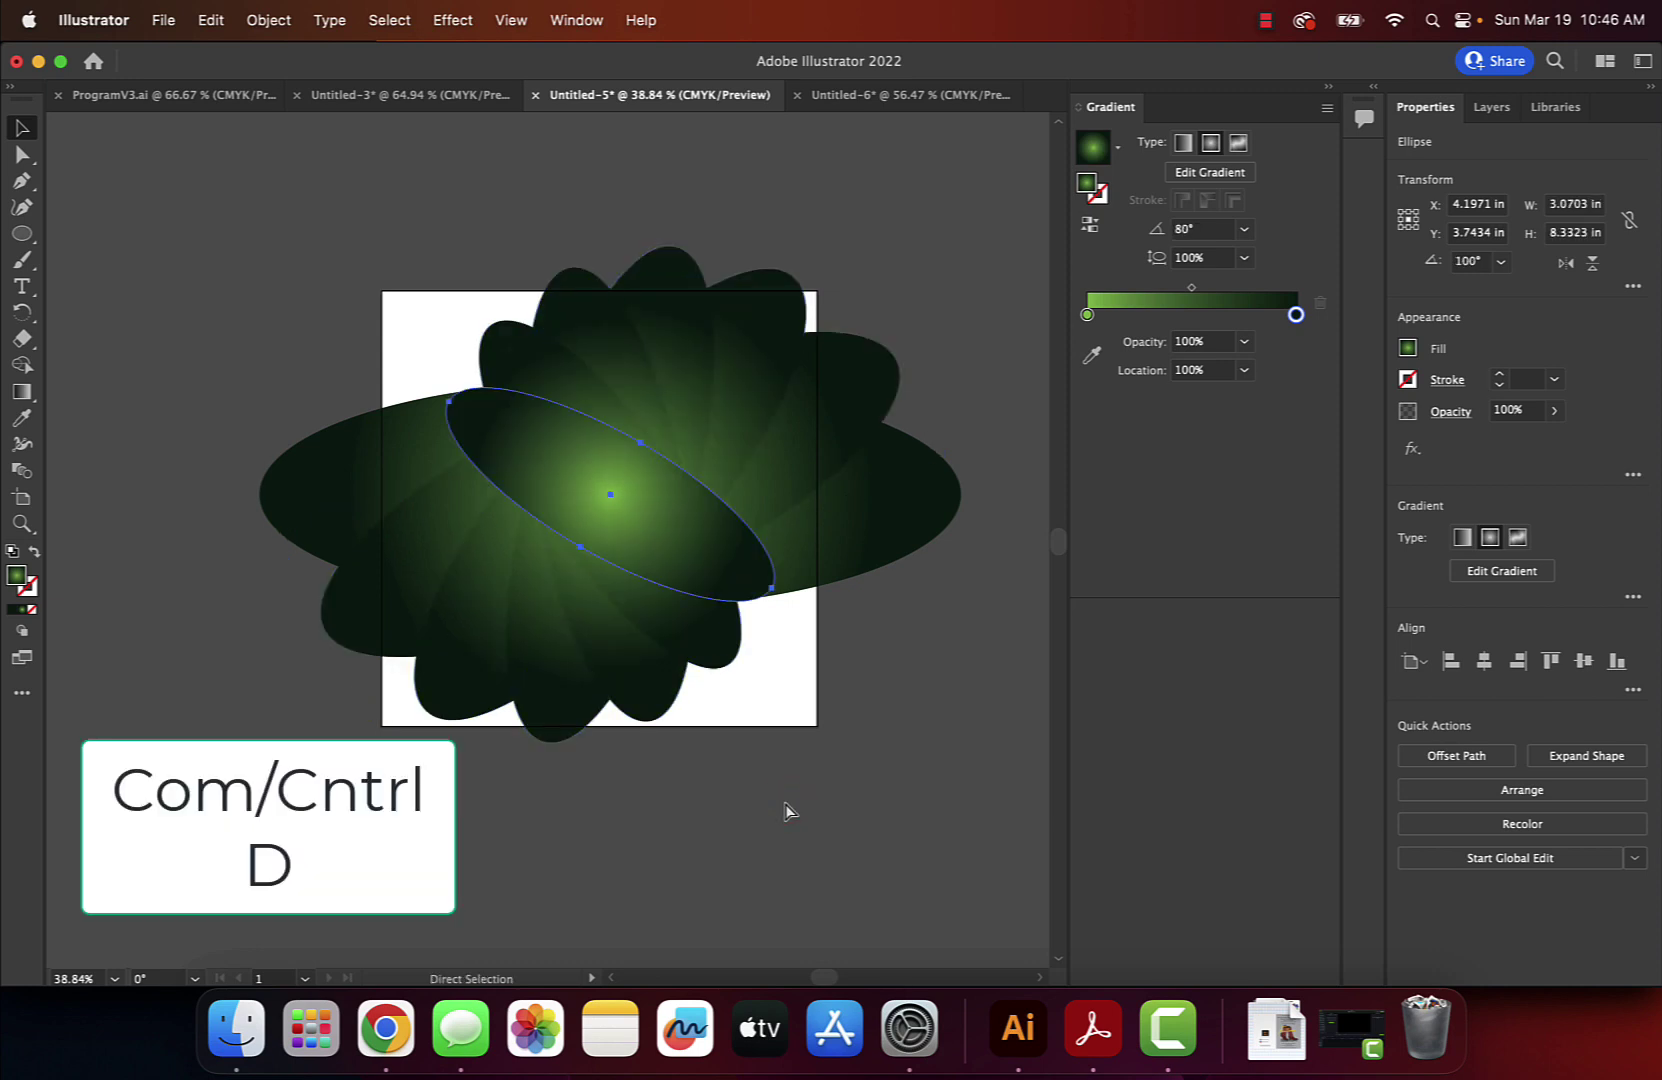
key("super+d")
key("super+d")
key("super+d")
key("super+d")
key("super+d")
key("super+d")
key("super+d")
key("super+d")
key("super+d")
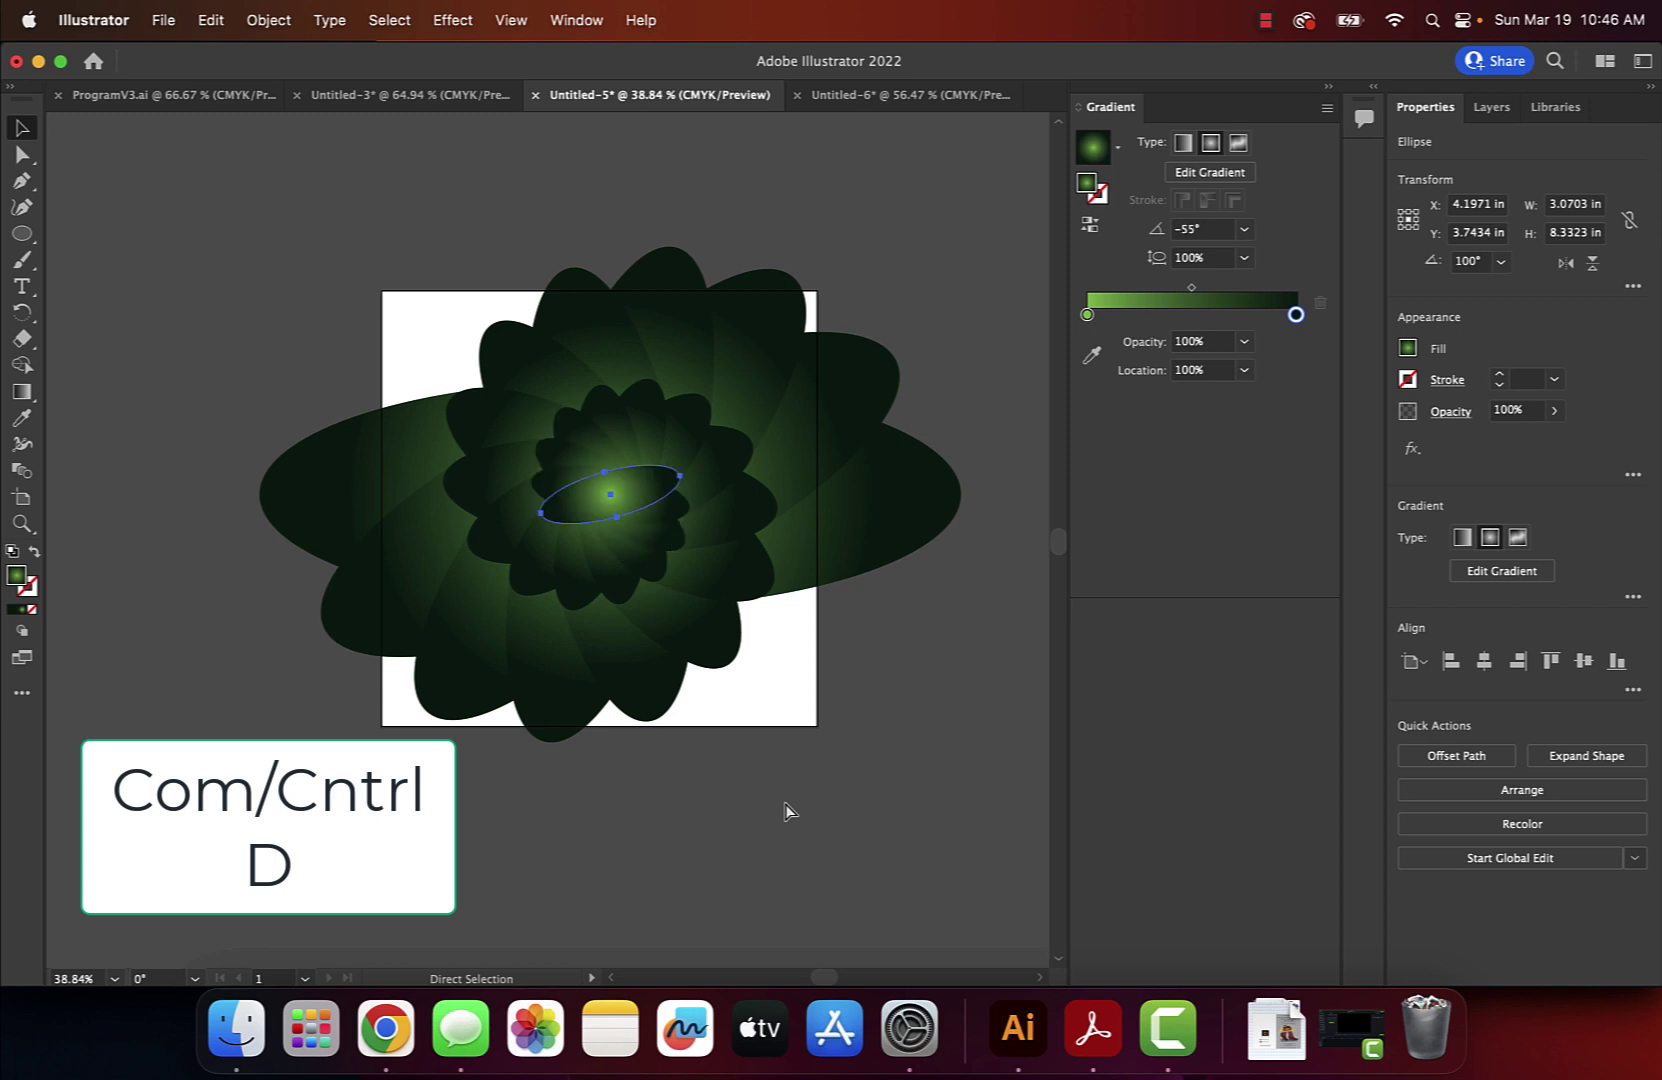
key("super+d")
key("super+d")
key("super+d")
key("super+d")
key("super+d")
key("super+d")
key("super+d")
key("super+d")
key("super+d")
key("super+d")
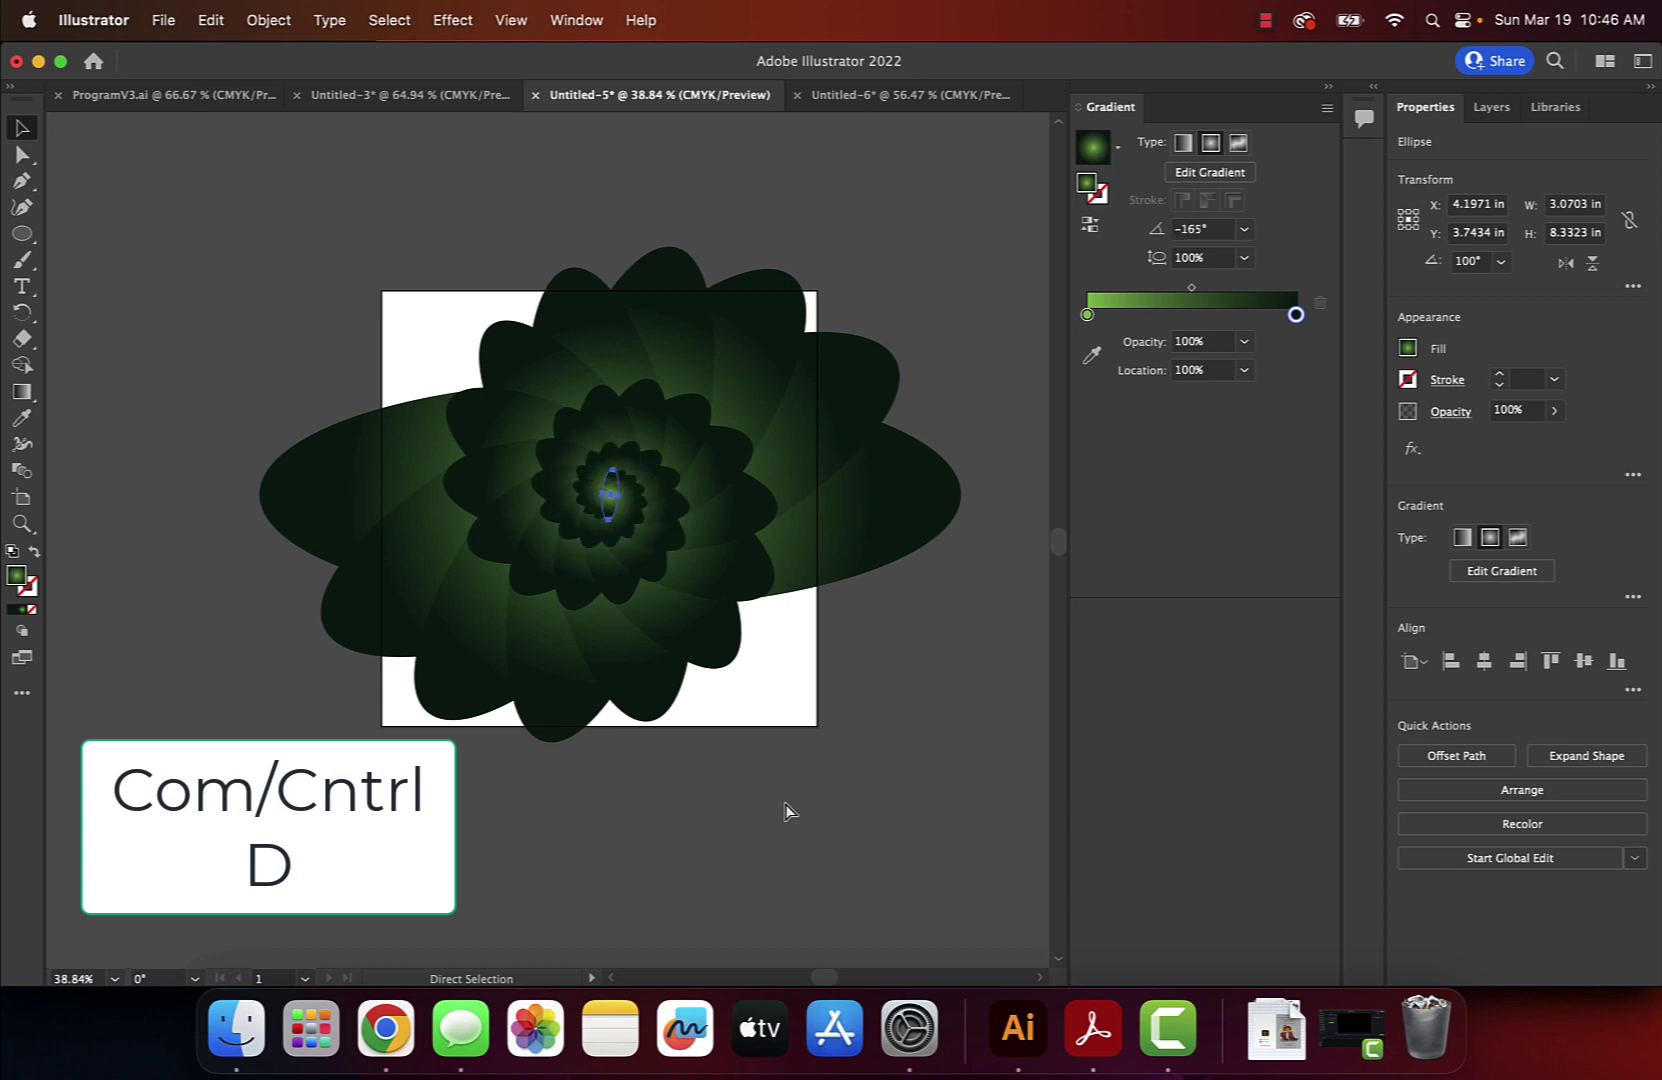
key("super+d")
key("super+d")
key("super+d")
key("super+d")
key("super+d")
key("super+d")
key("super+d")
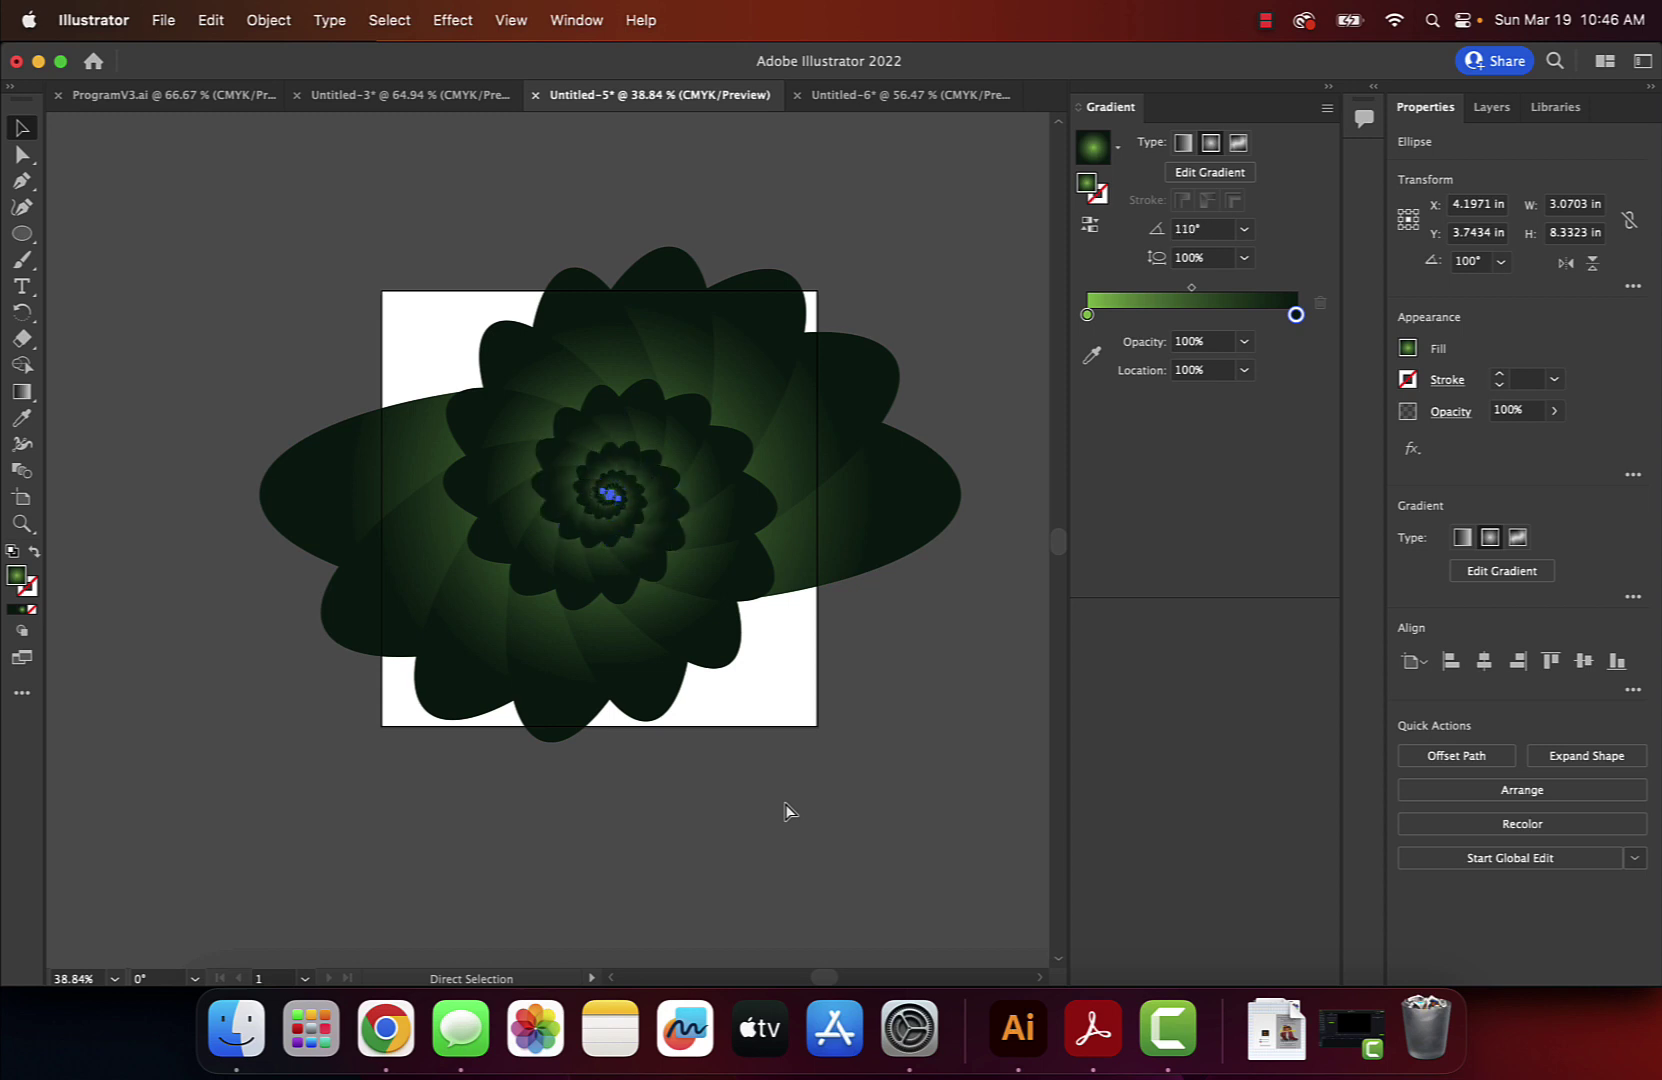
key("super+d")
key("super+d")
left_click(921, 702)
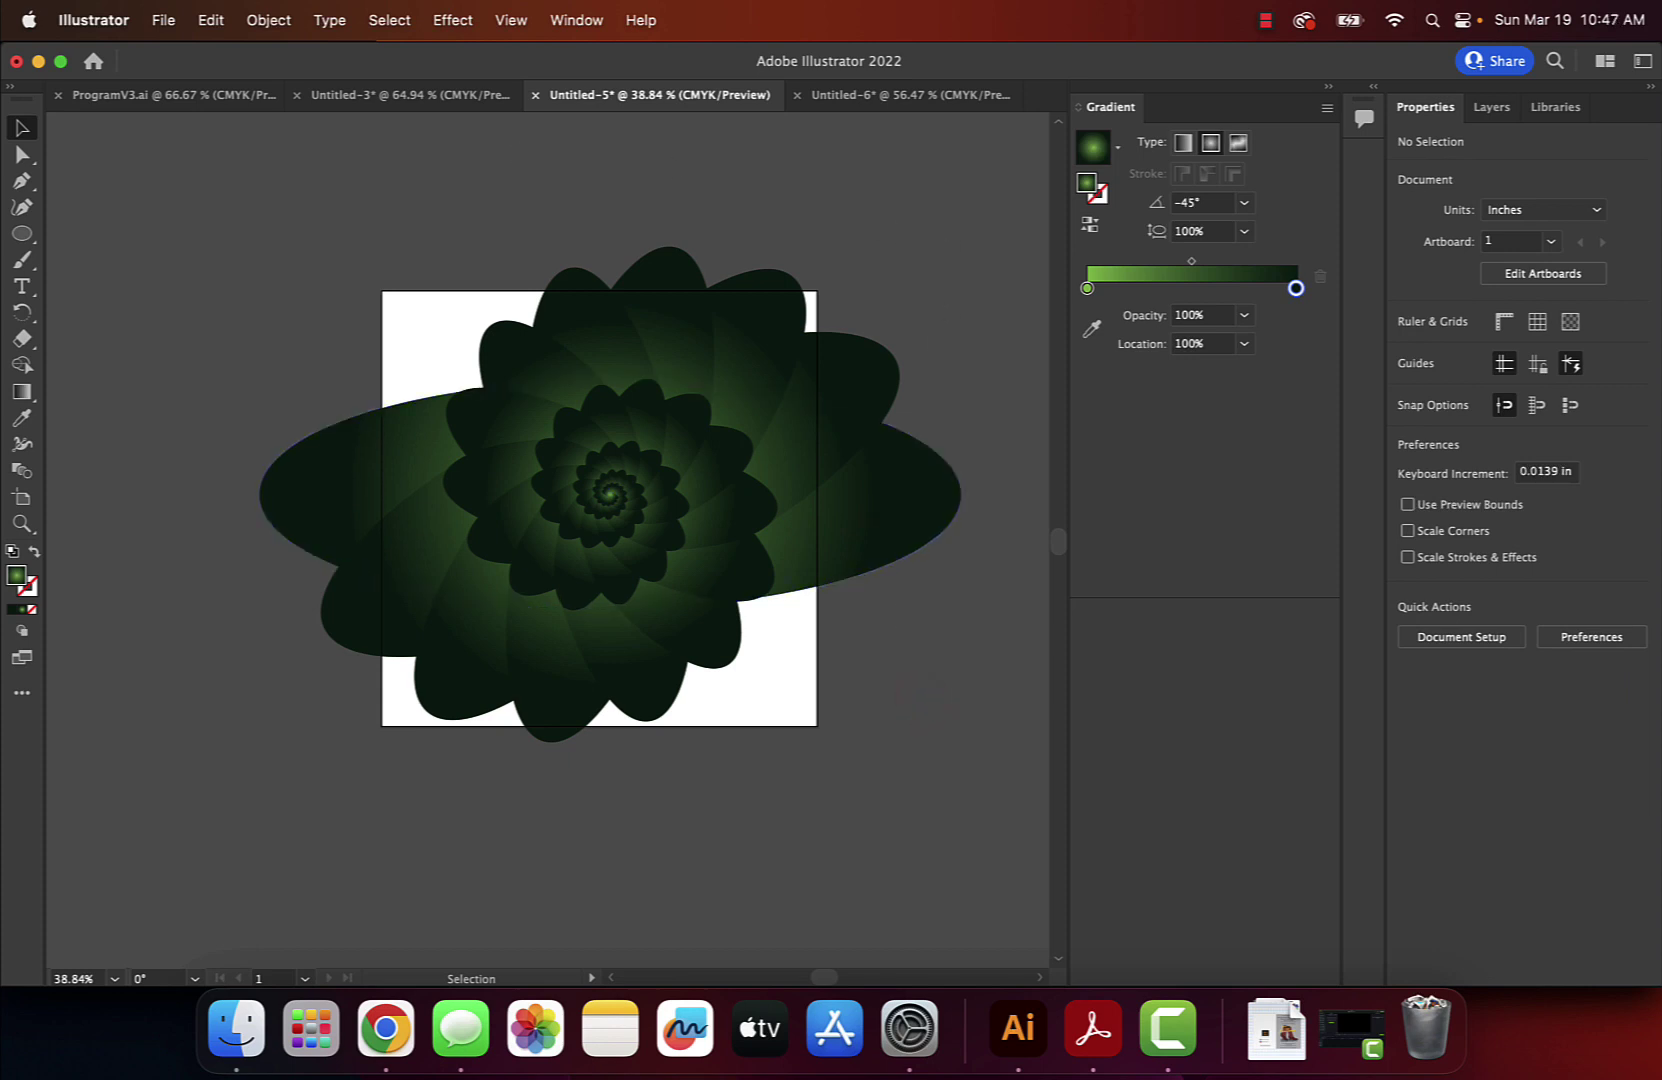
Select all the ellipses, scale the spiral up to about 21 x 14.8 in and move it over the artboard.
key("super+a")
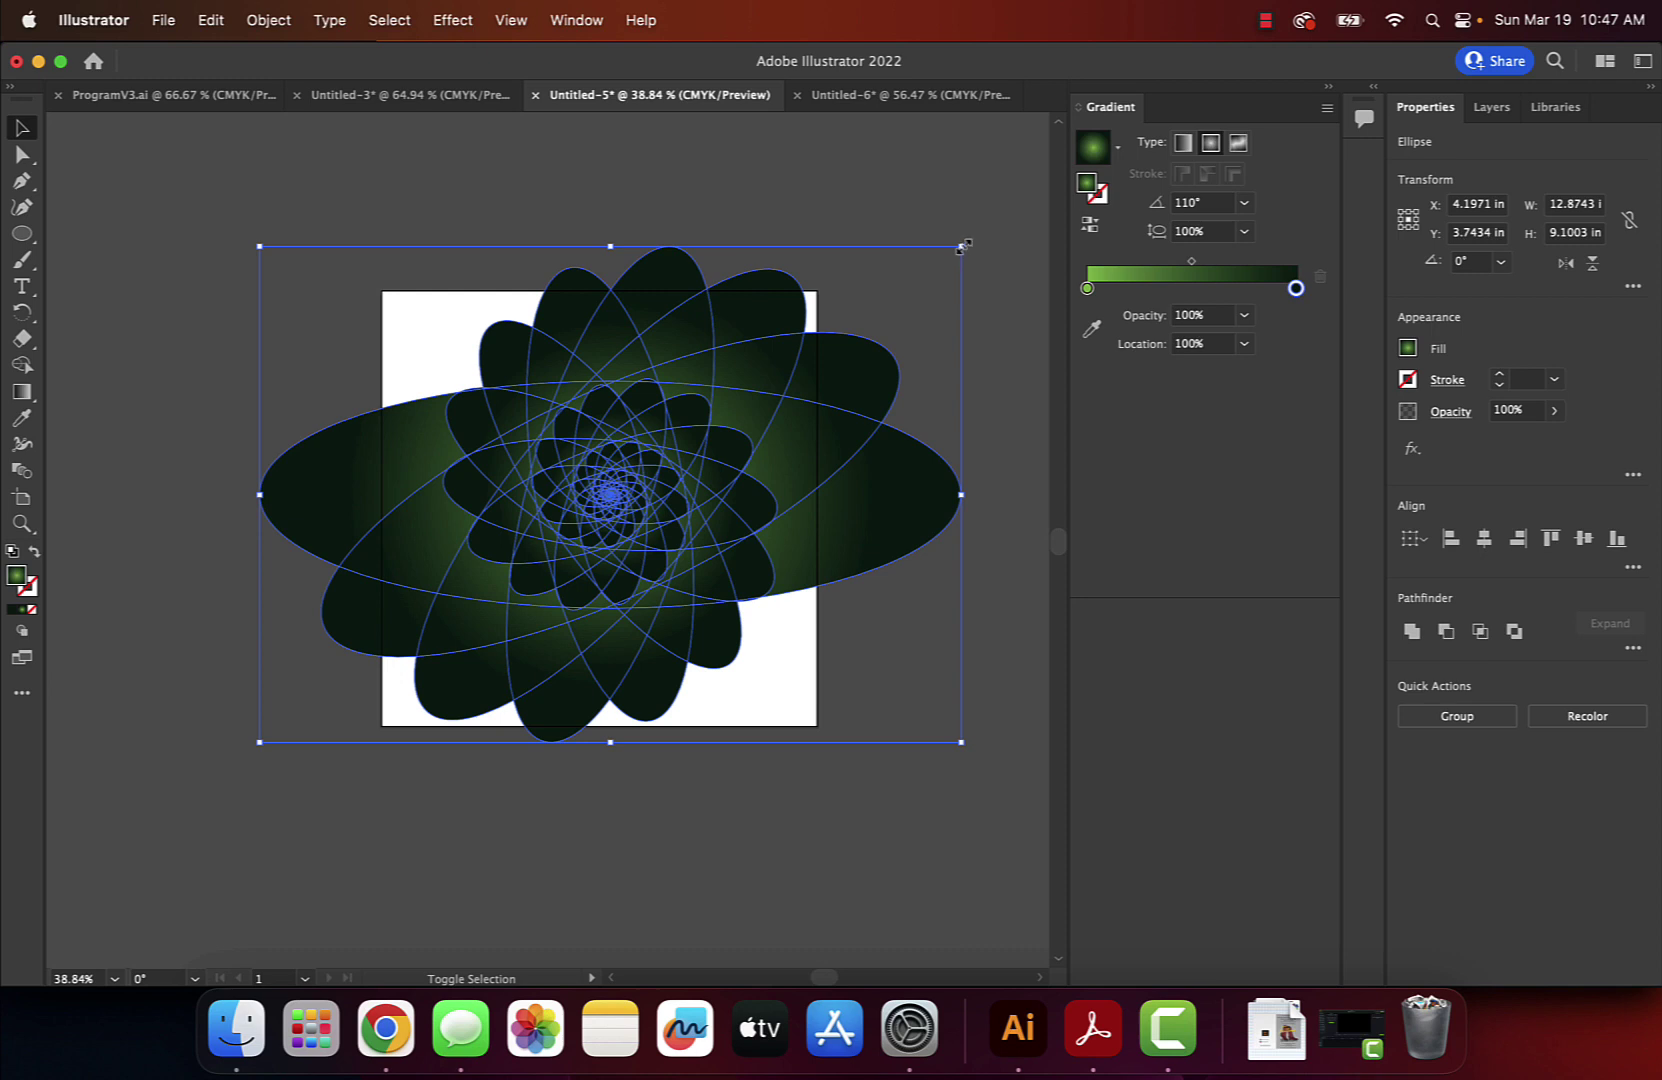
left_click_drag(961, 245, 699, 171)
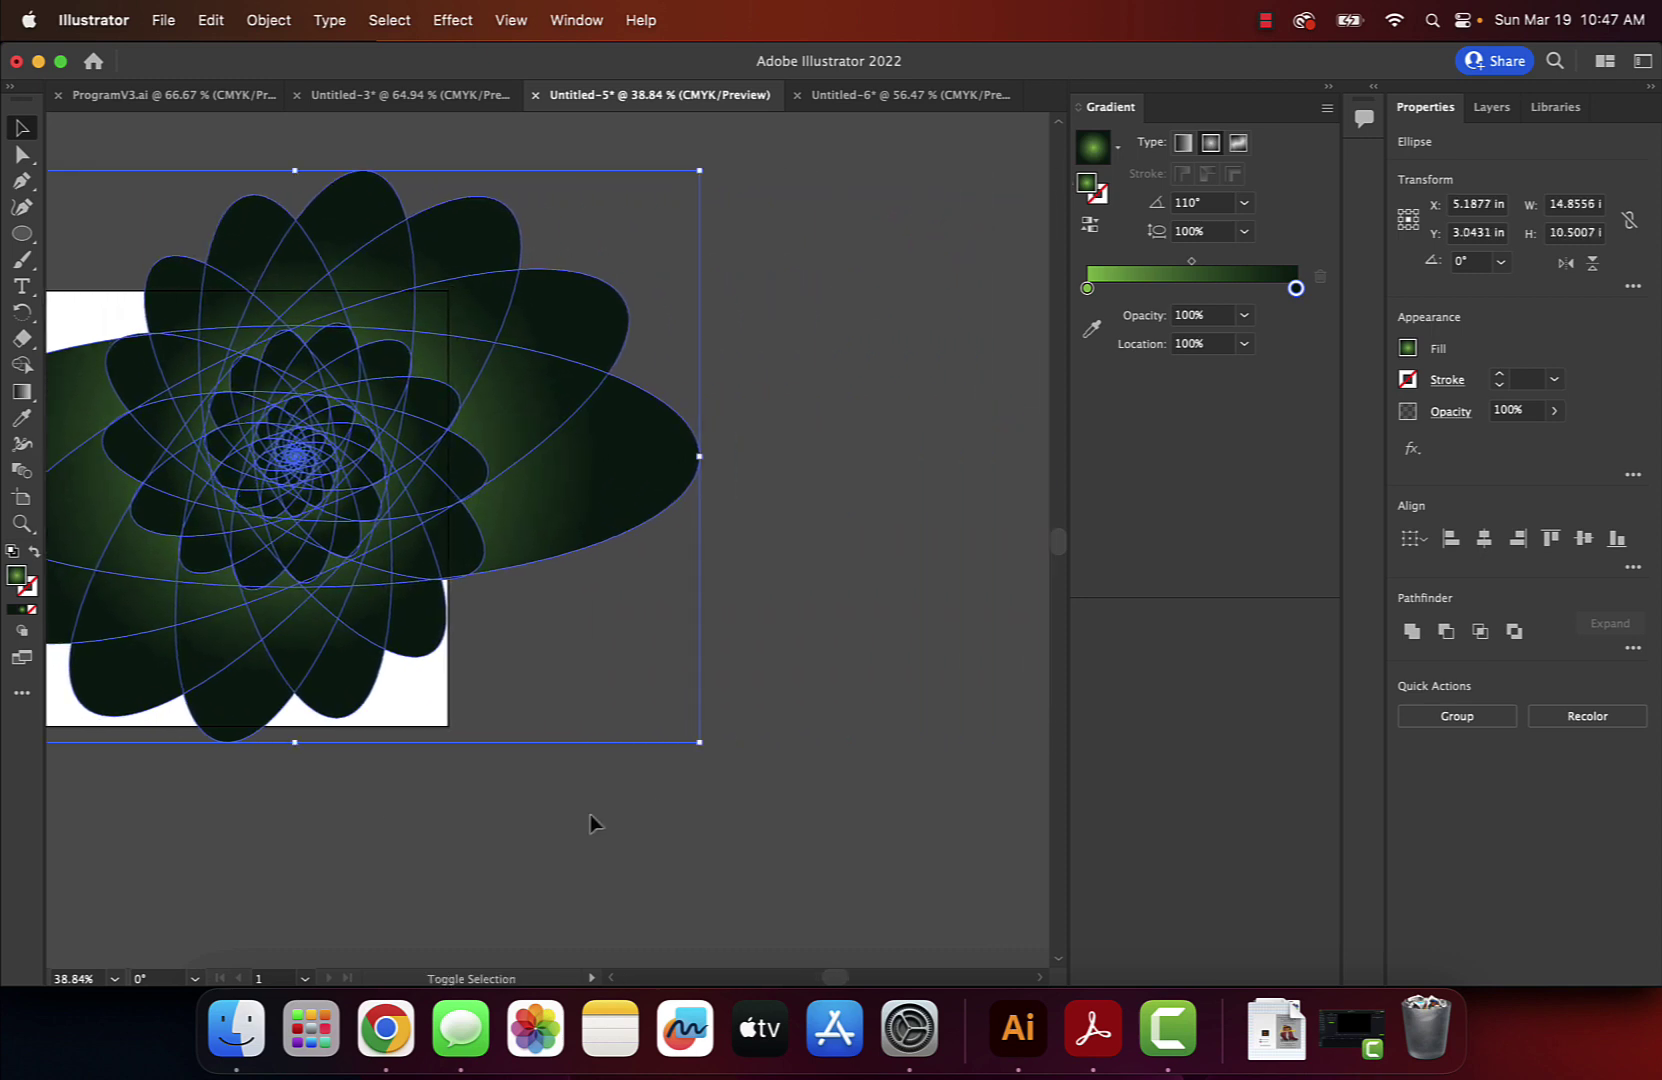
left_click_drag(697, 743, 857, 916)
left_click_drag(703, 565, 481, 589)
left_click_drag(632, 874, 850, 945)
scroll(683, 684, "up", 5)
scroll(683, 684, "left", 6)
scroll(683, 684, "up", 4)
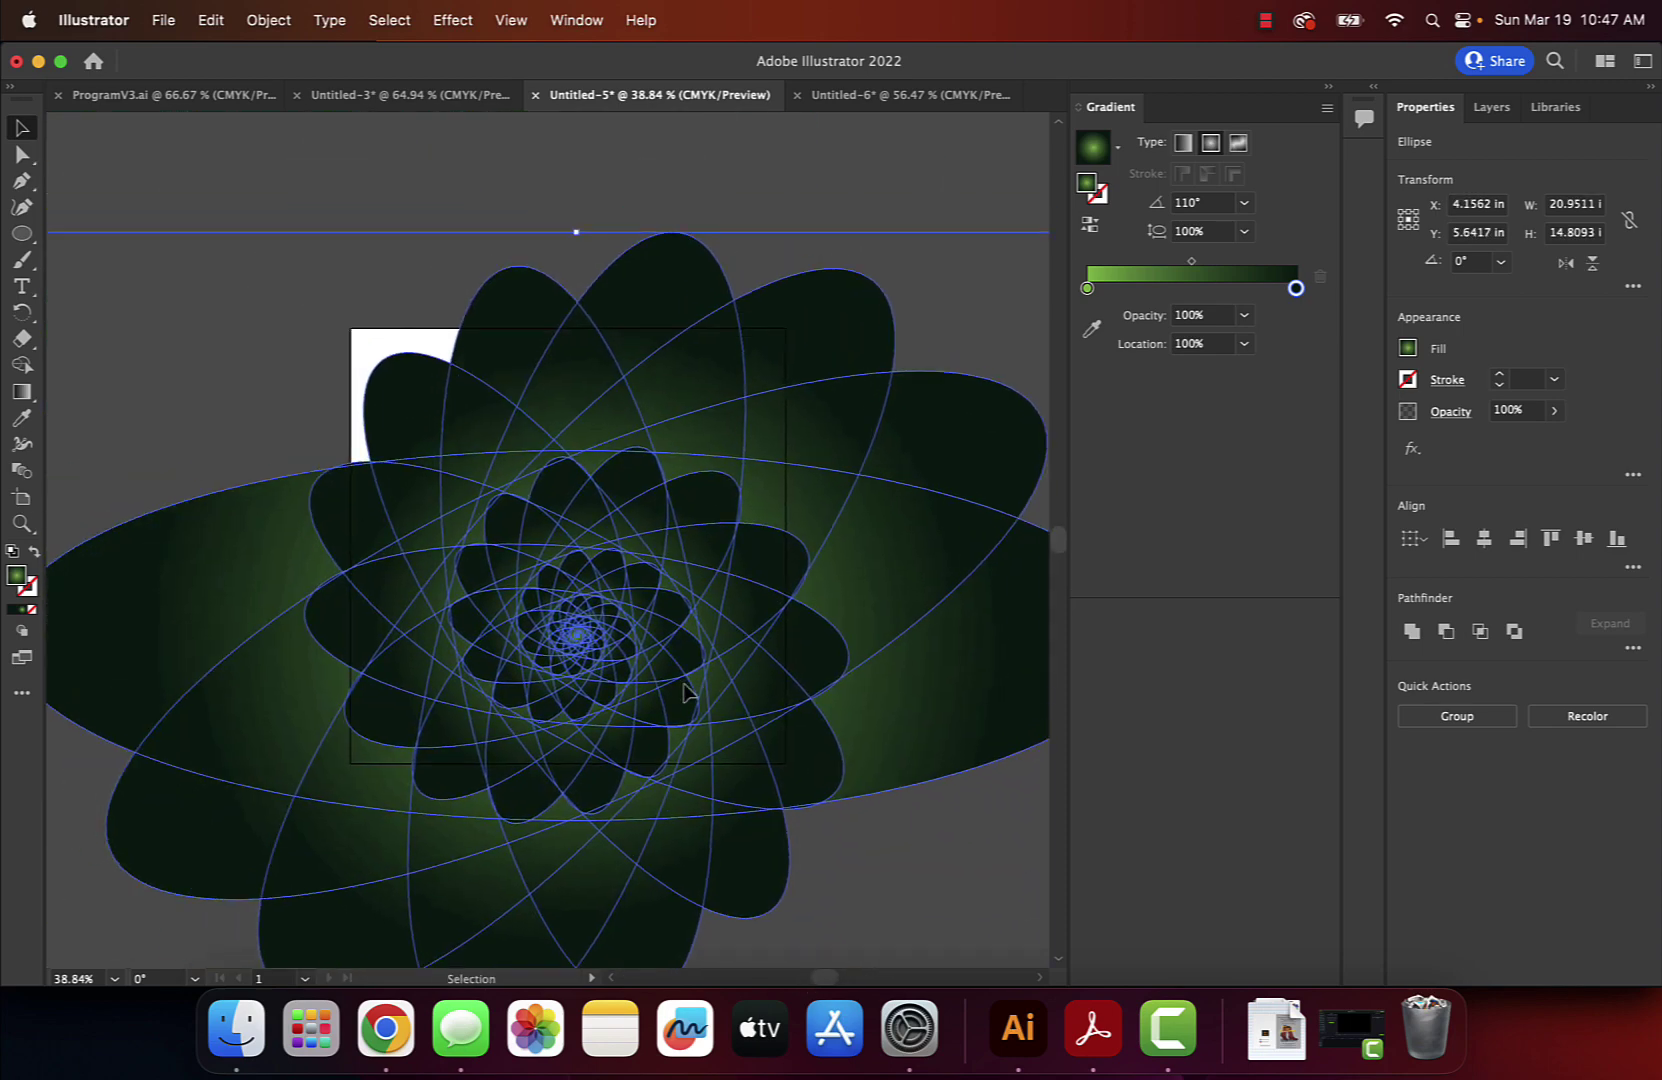
left_click_drag(740, 680, 703, 636)
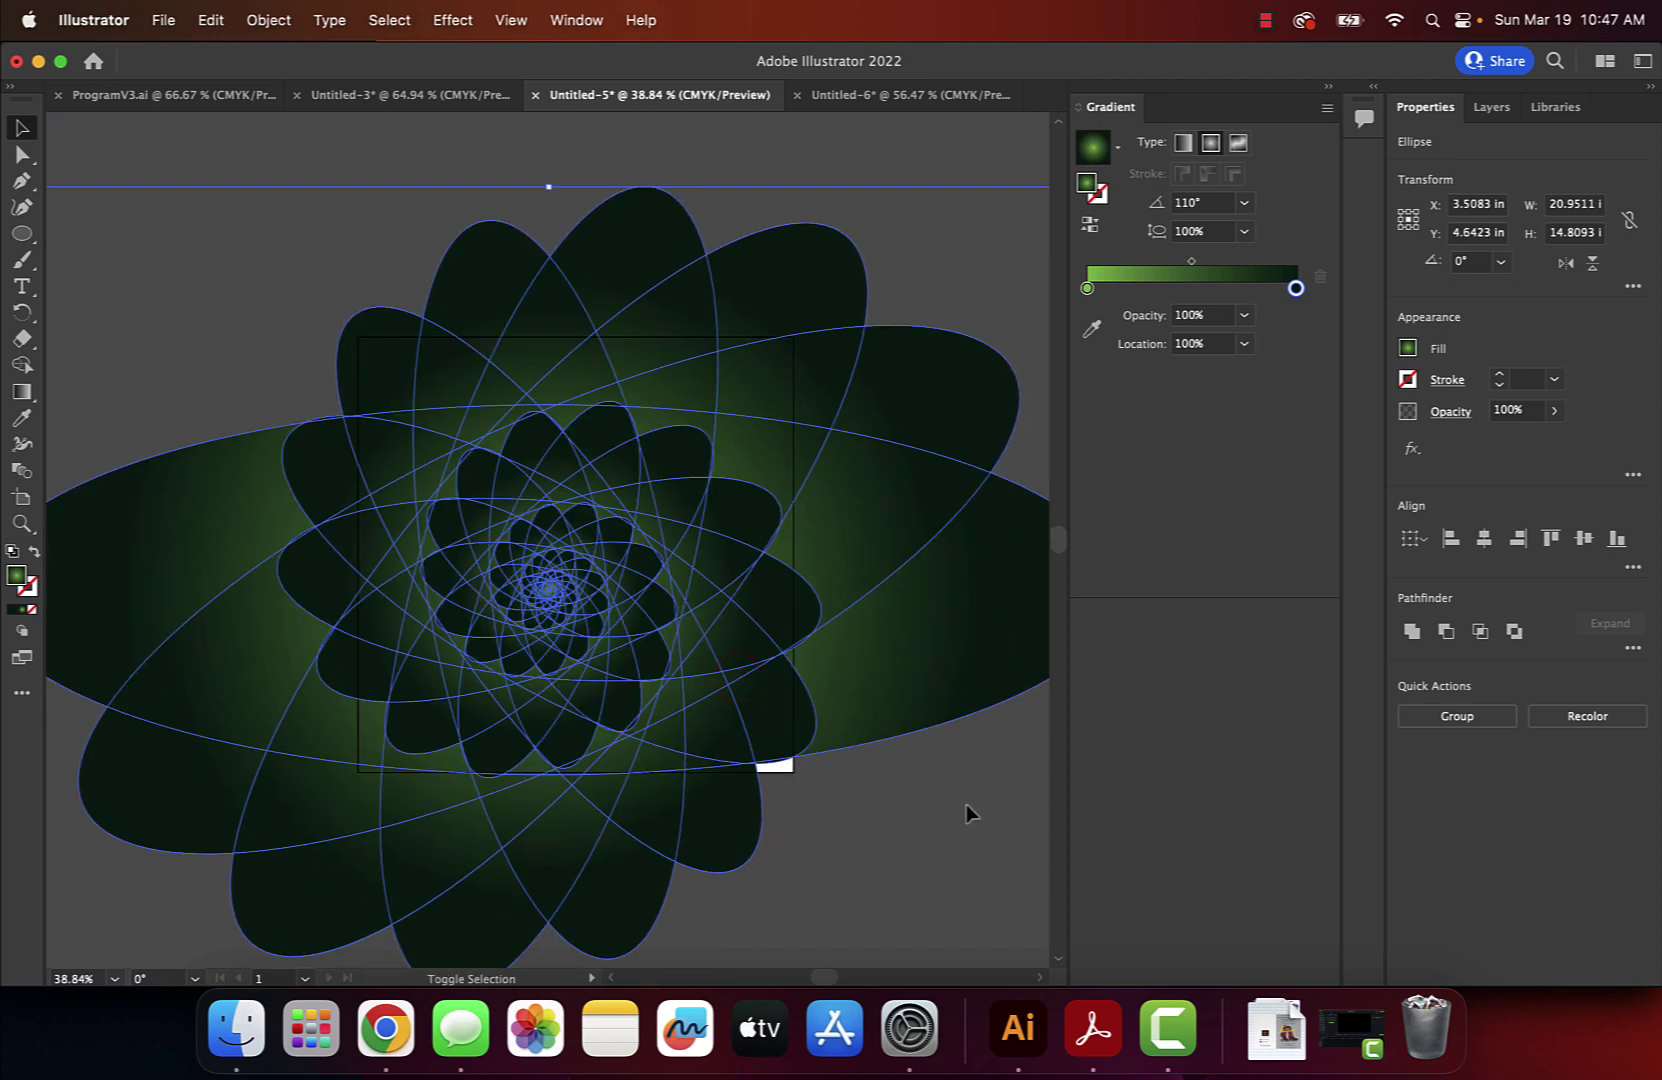
Enlarge the spiral to about 22.6 x 16 in and centre it so that it covers the whole artboard.
scroll(909, 638, "right", 5)
scroll(909, 638, "up", 3)
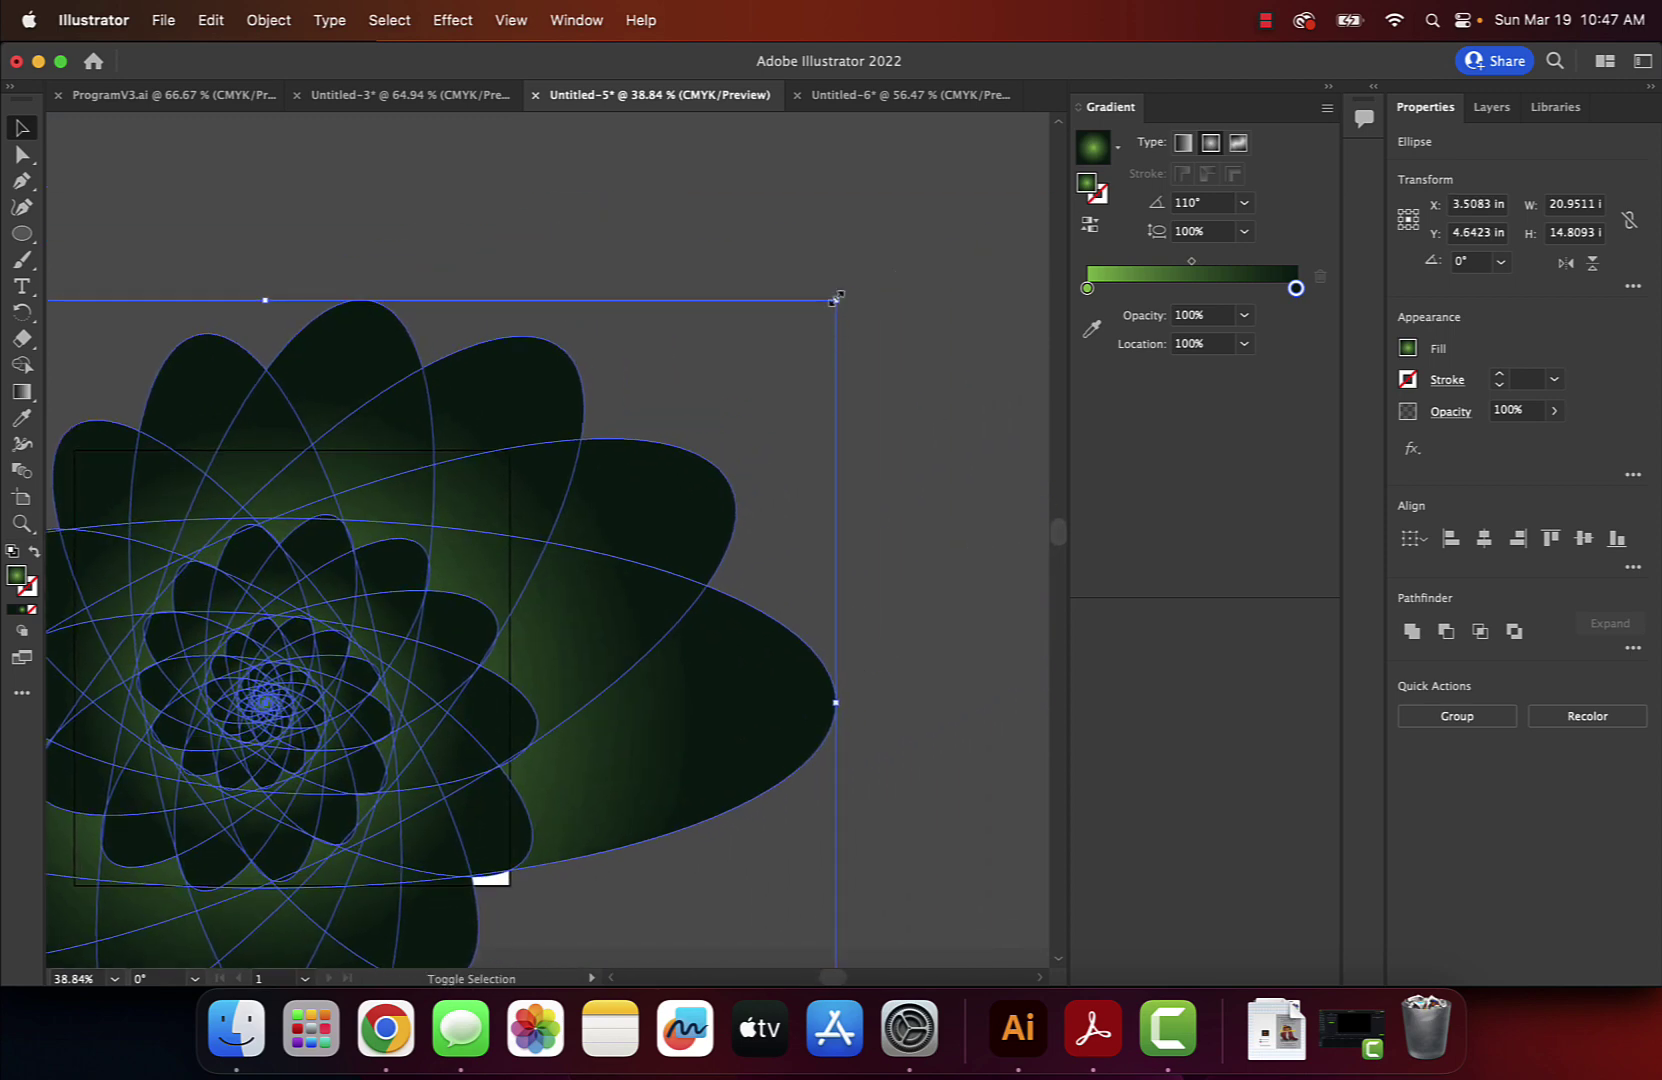
left_click_drag(836, 299, 924, 236)
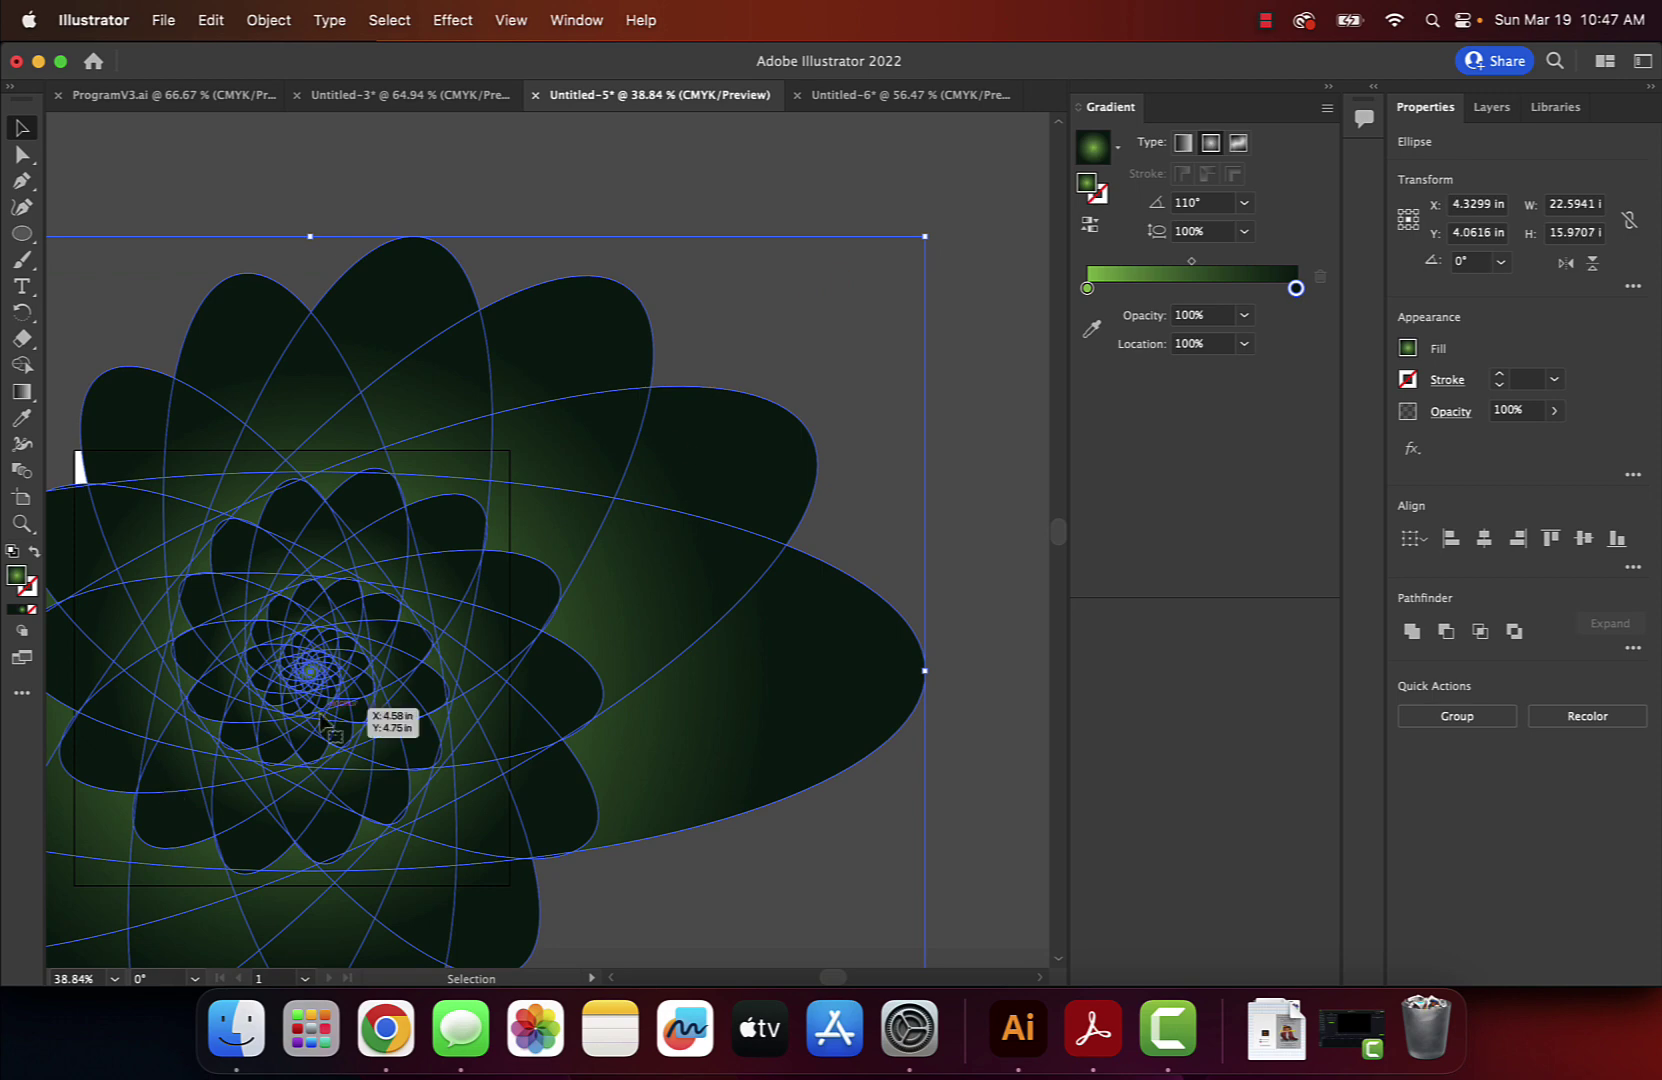
left_click_drag(321, 715, 313, 710)
scroll(735, 688, "up", 10)
scroll(735, 688, "left", 4)
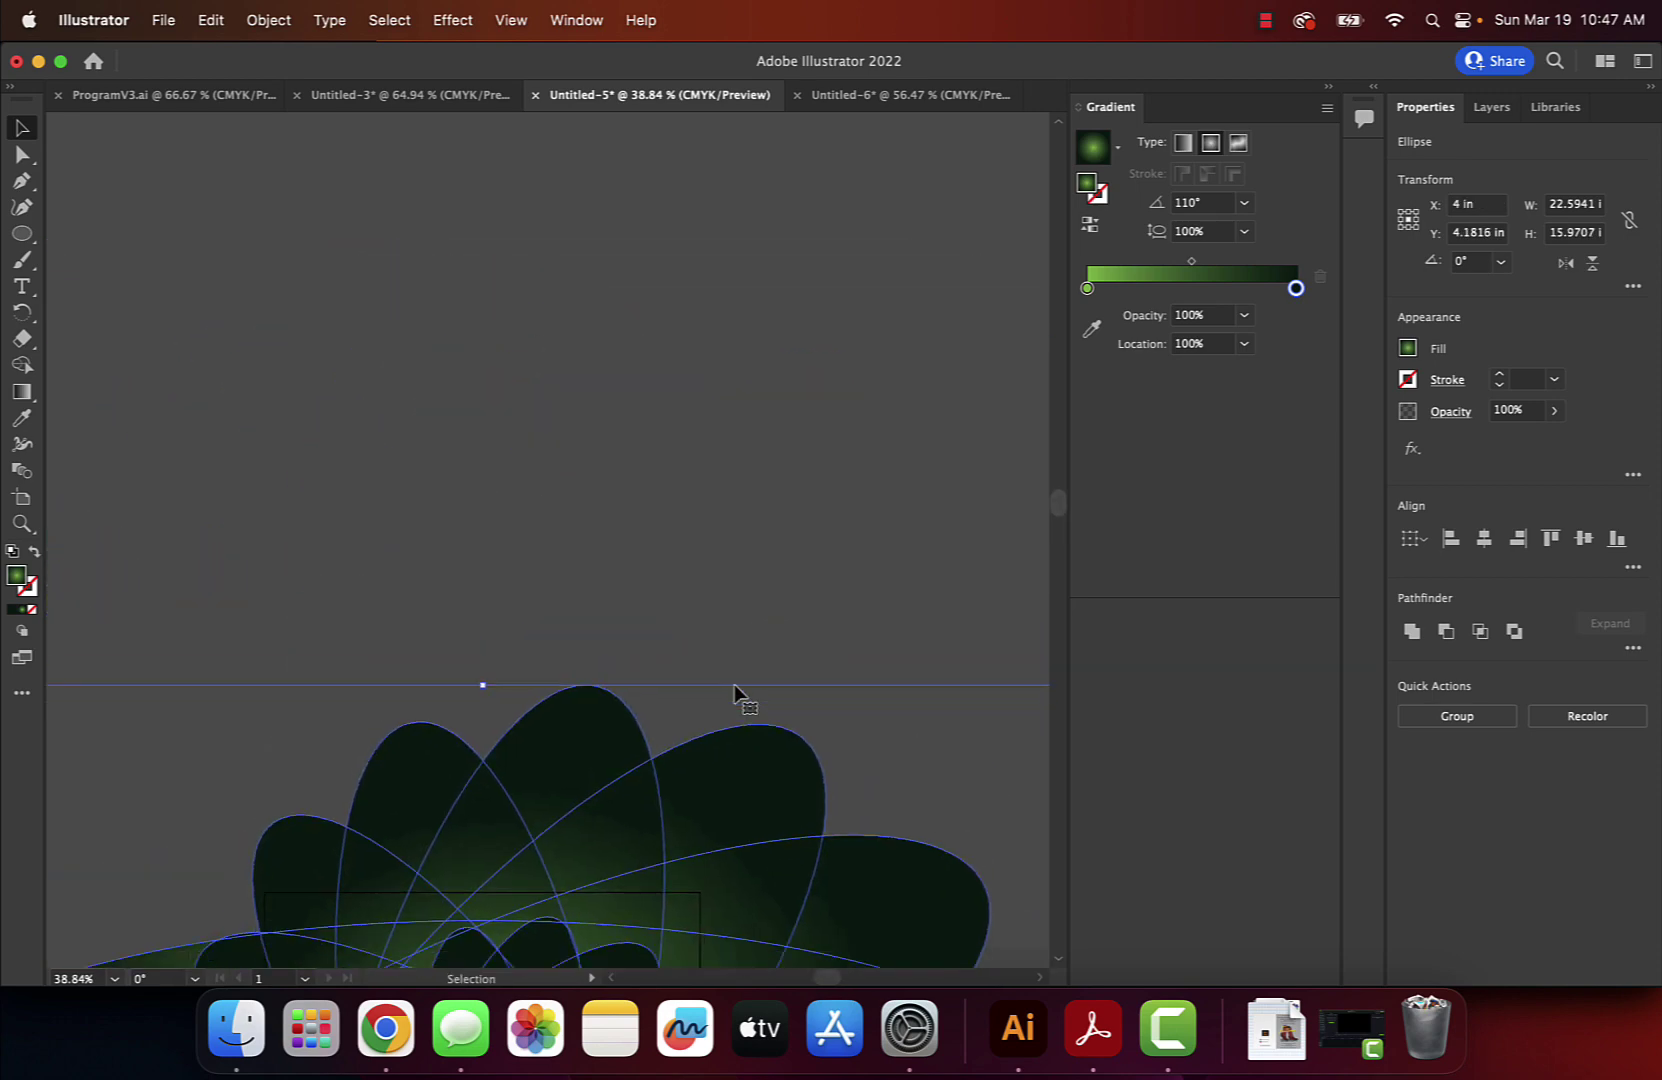
scroll(735, 690, "down", 10)
left_click(781, 924)
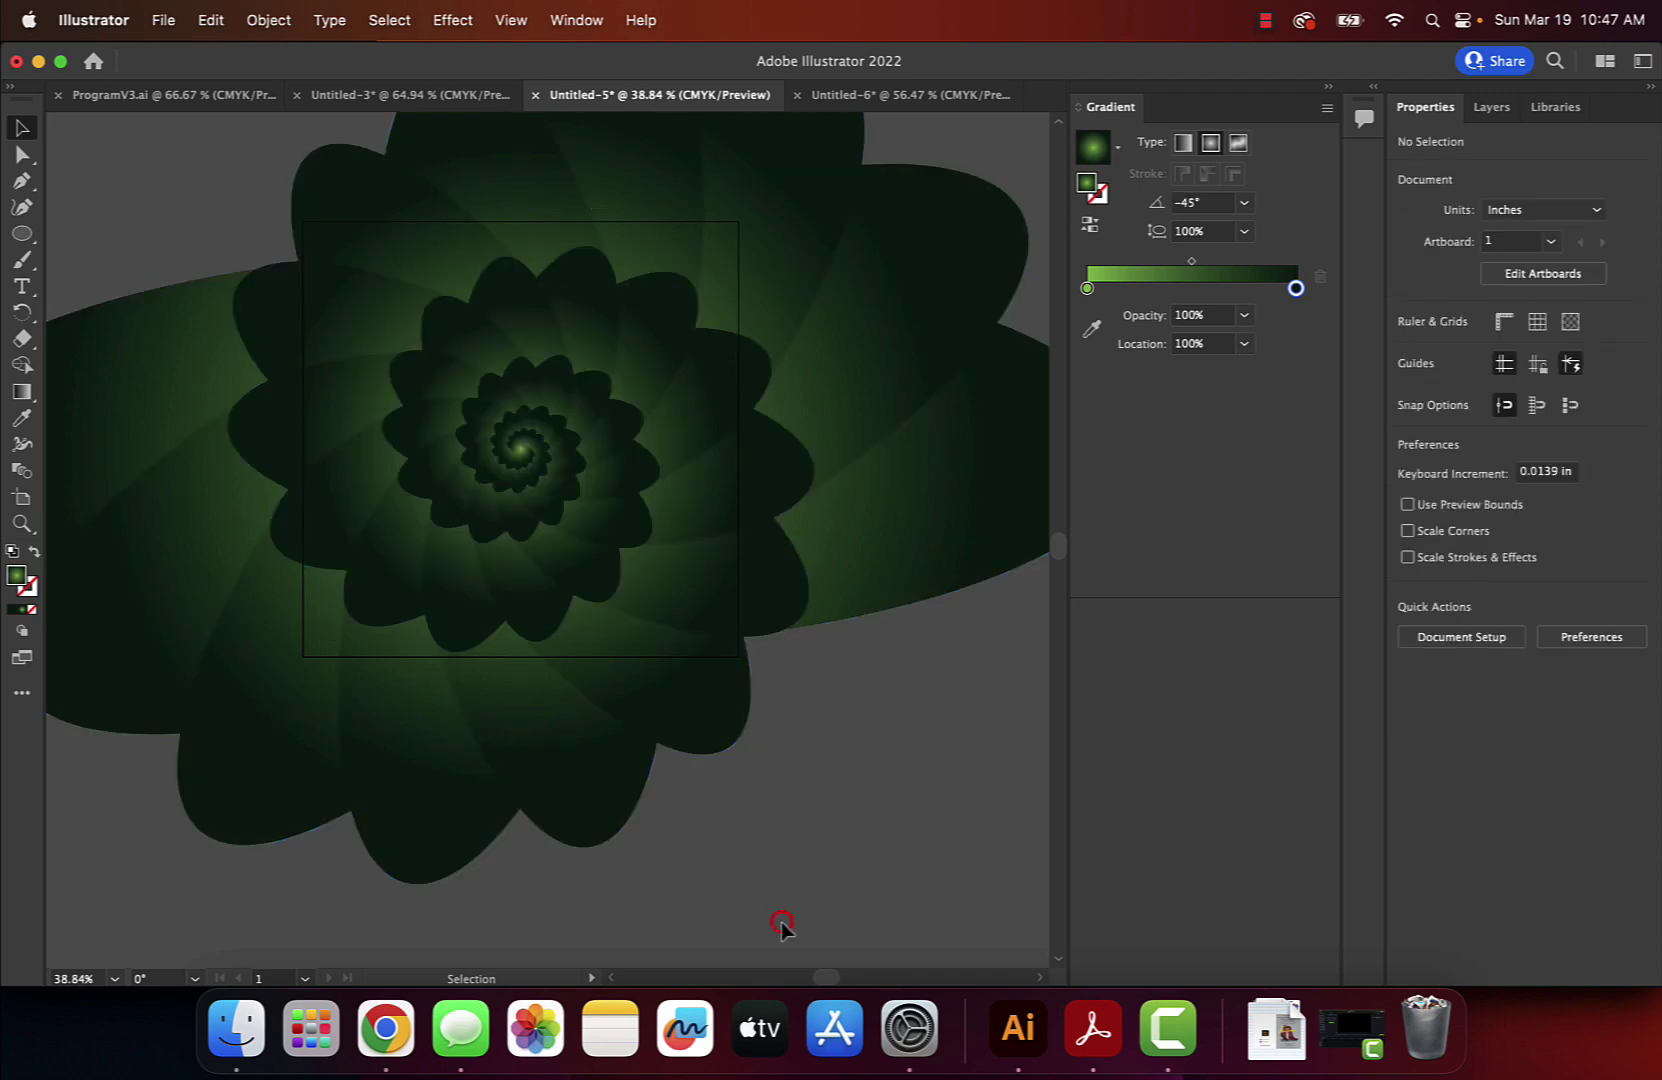
Draw an 8 x 8 in rectangle exactly covering the artboard on top of the ellipse spiral.
left_click(22, 236)
left_click(90, 234)
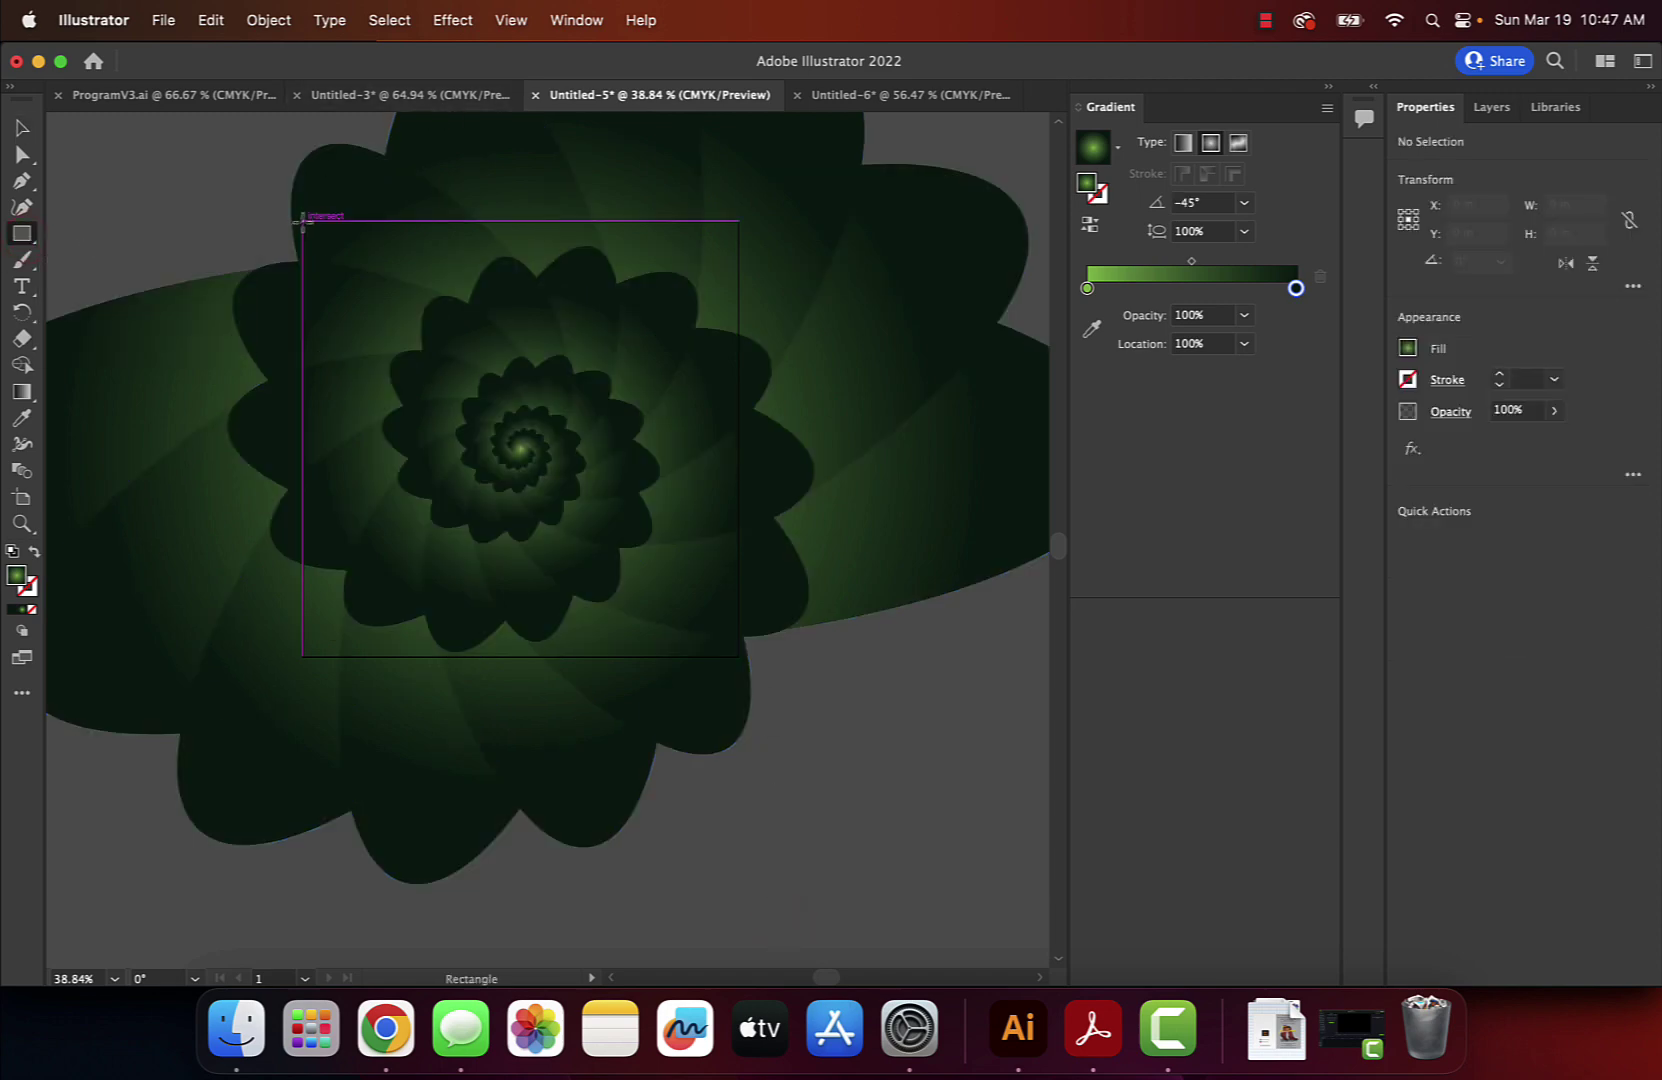
left_click_drag(303, 221, 739, 656)
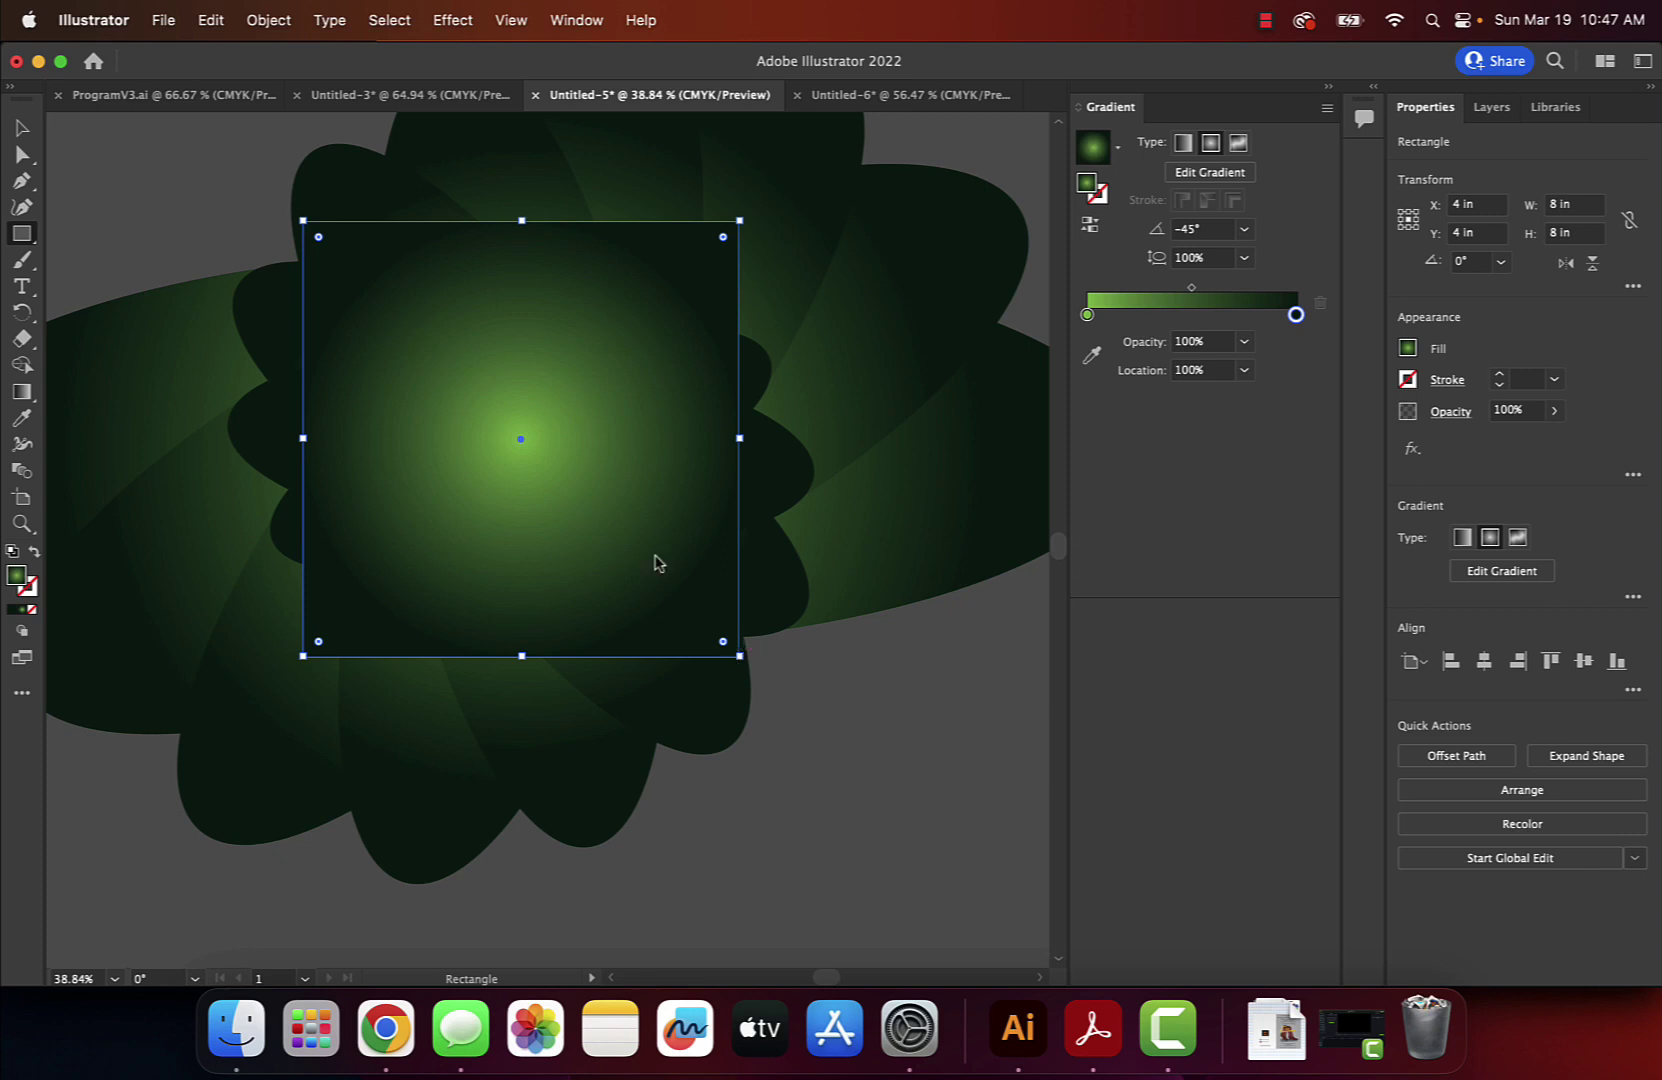
Select the ellipse spiral together with the 8 x 8 in rectangle and make a clipping mask that crops it to the artboard.
left_click(388, 20)
left_click(389, 62)
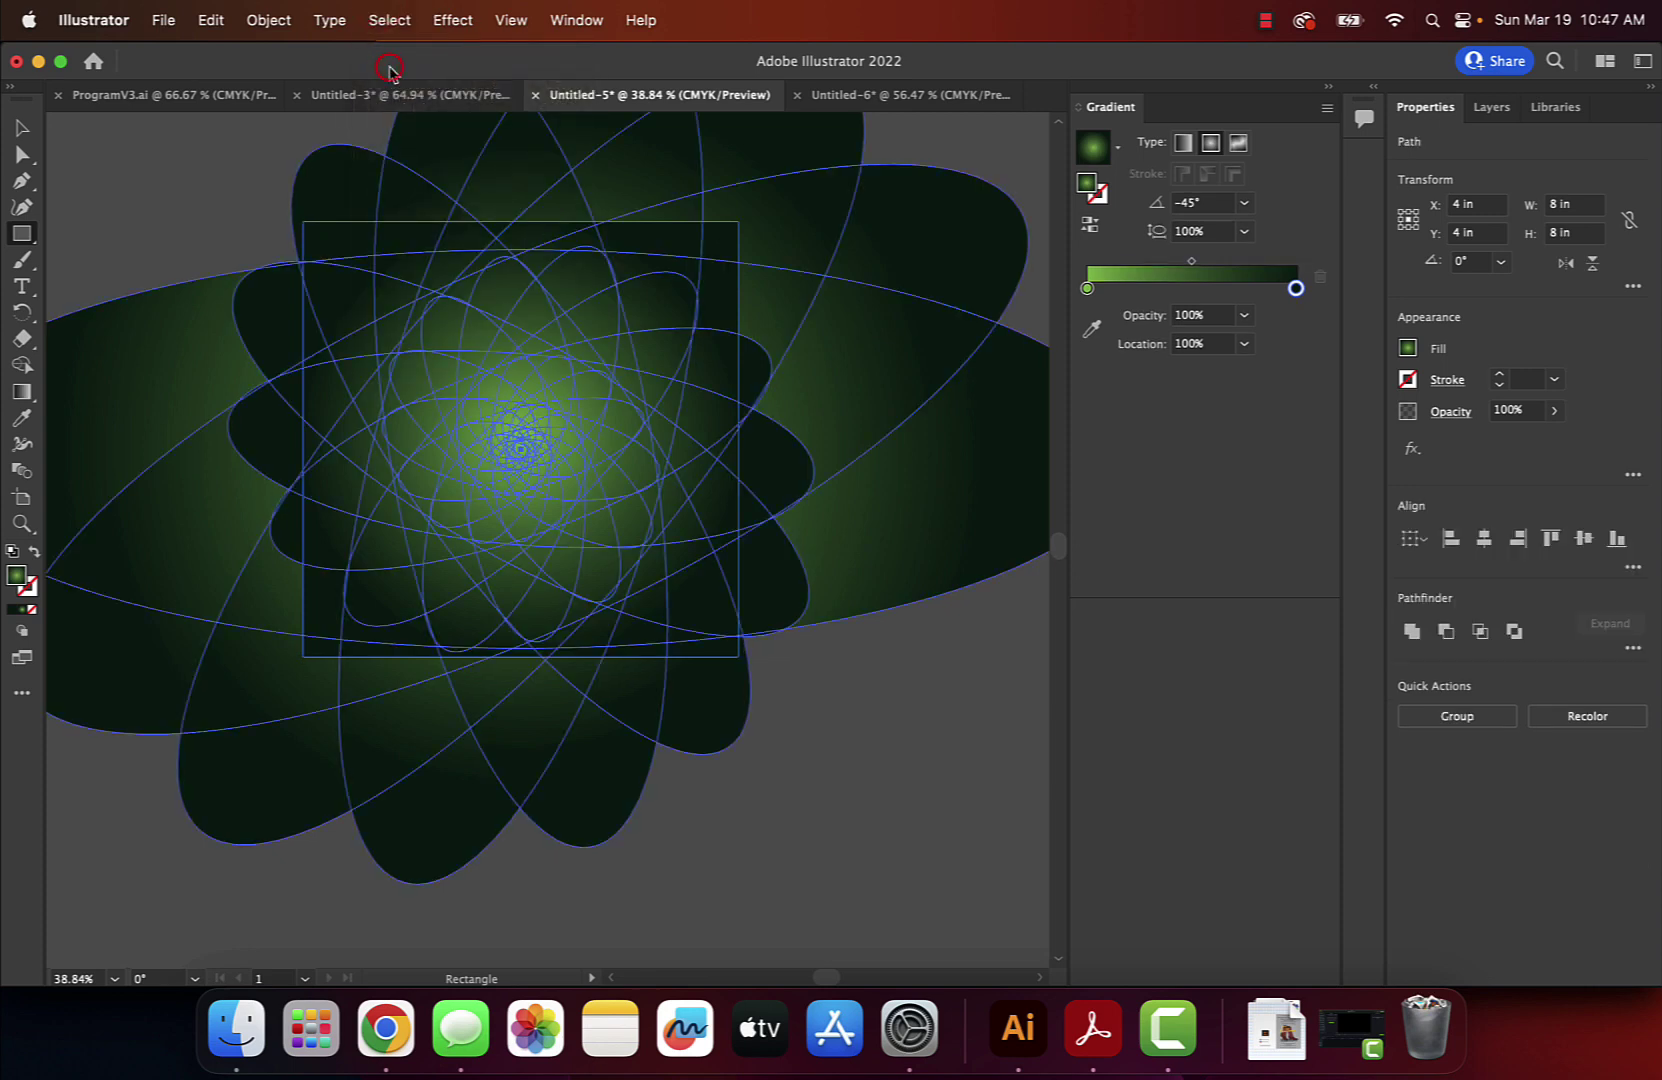
left_click(259, 20)
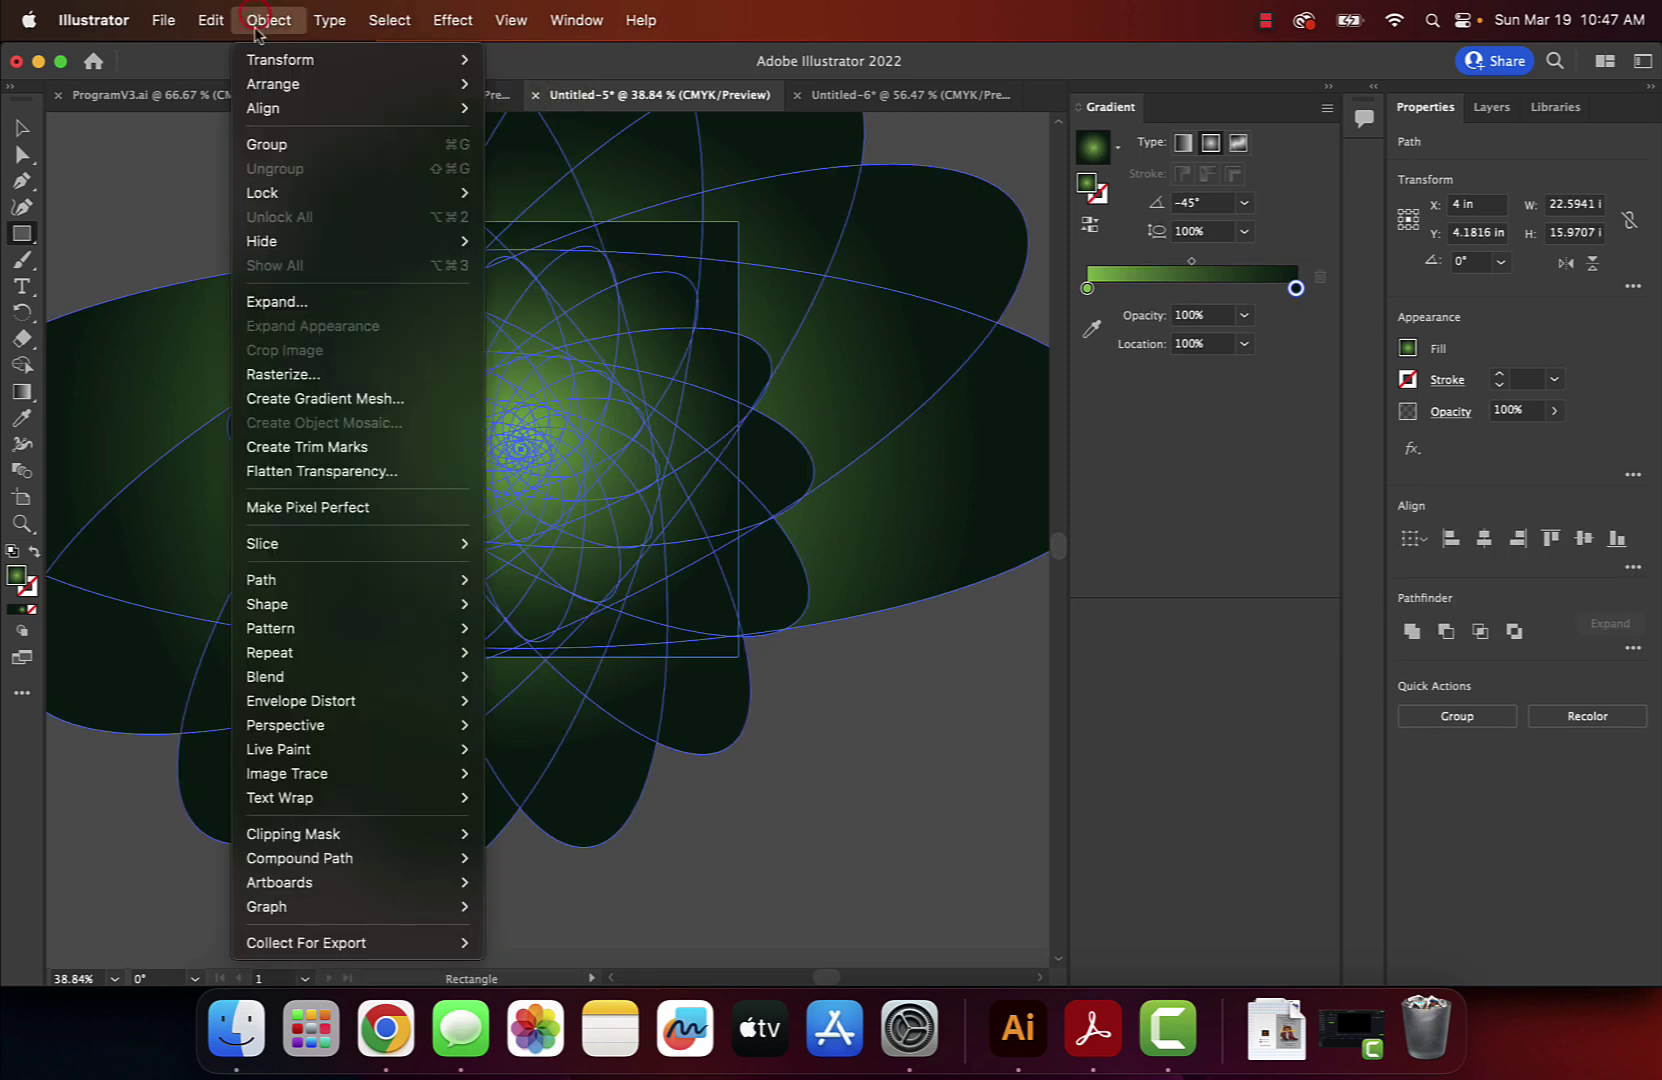
mouse_move(366, 806)
left_click(512, 833)
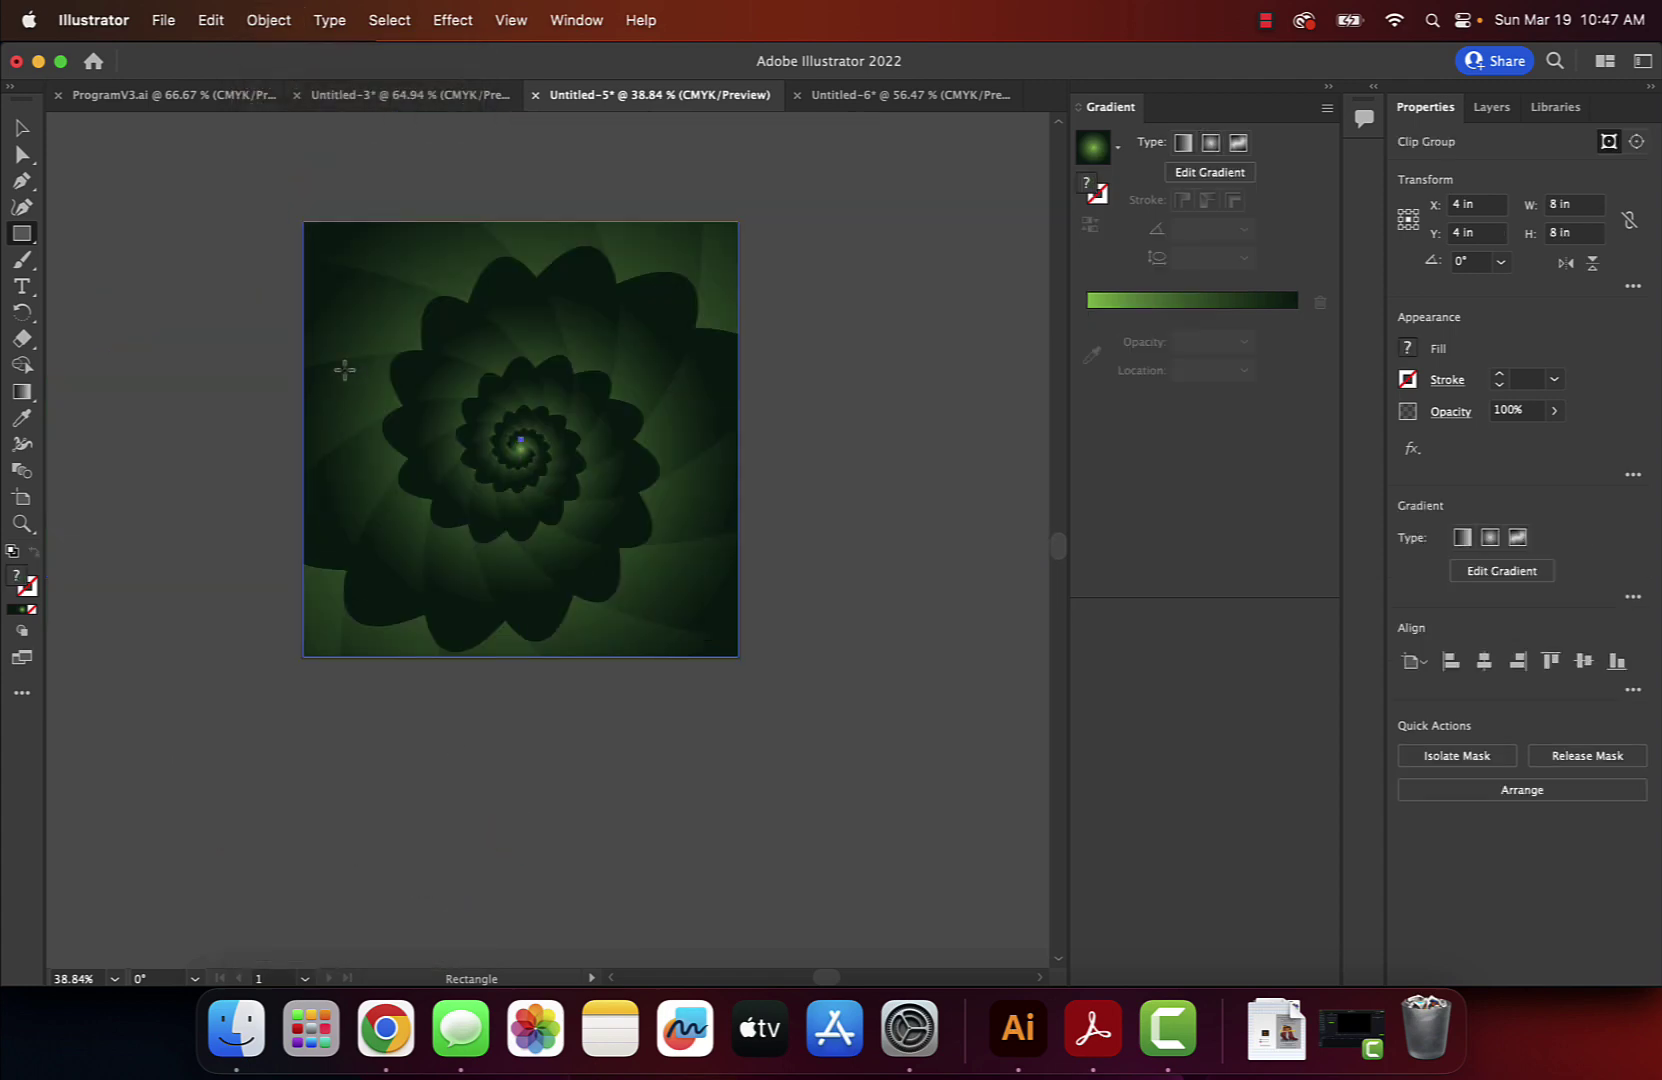
Copy the clipped green spiral into the landscape Letter document, scaled proportionally to match the blue design's size and placed beside it.
left_click(22, 129)
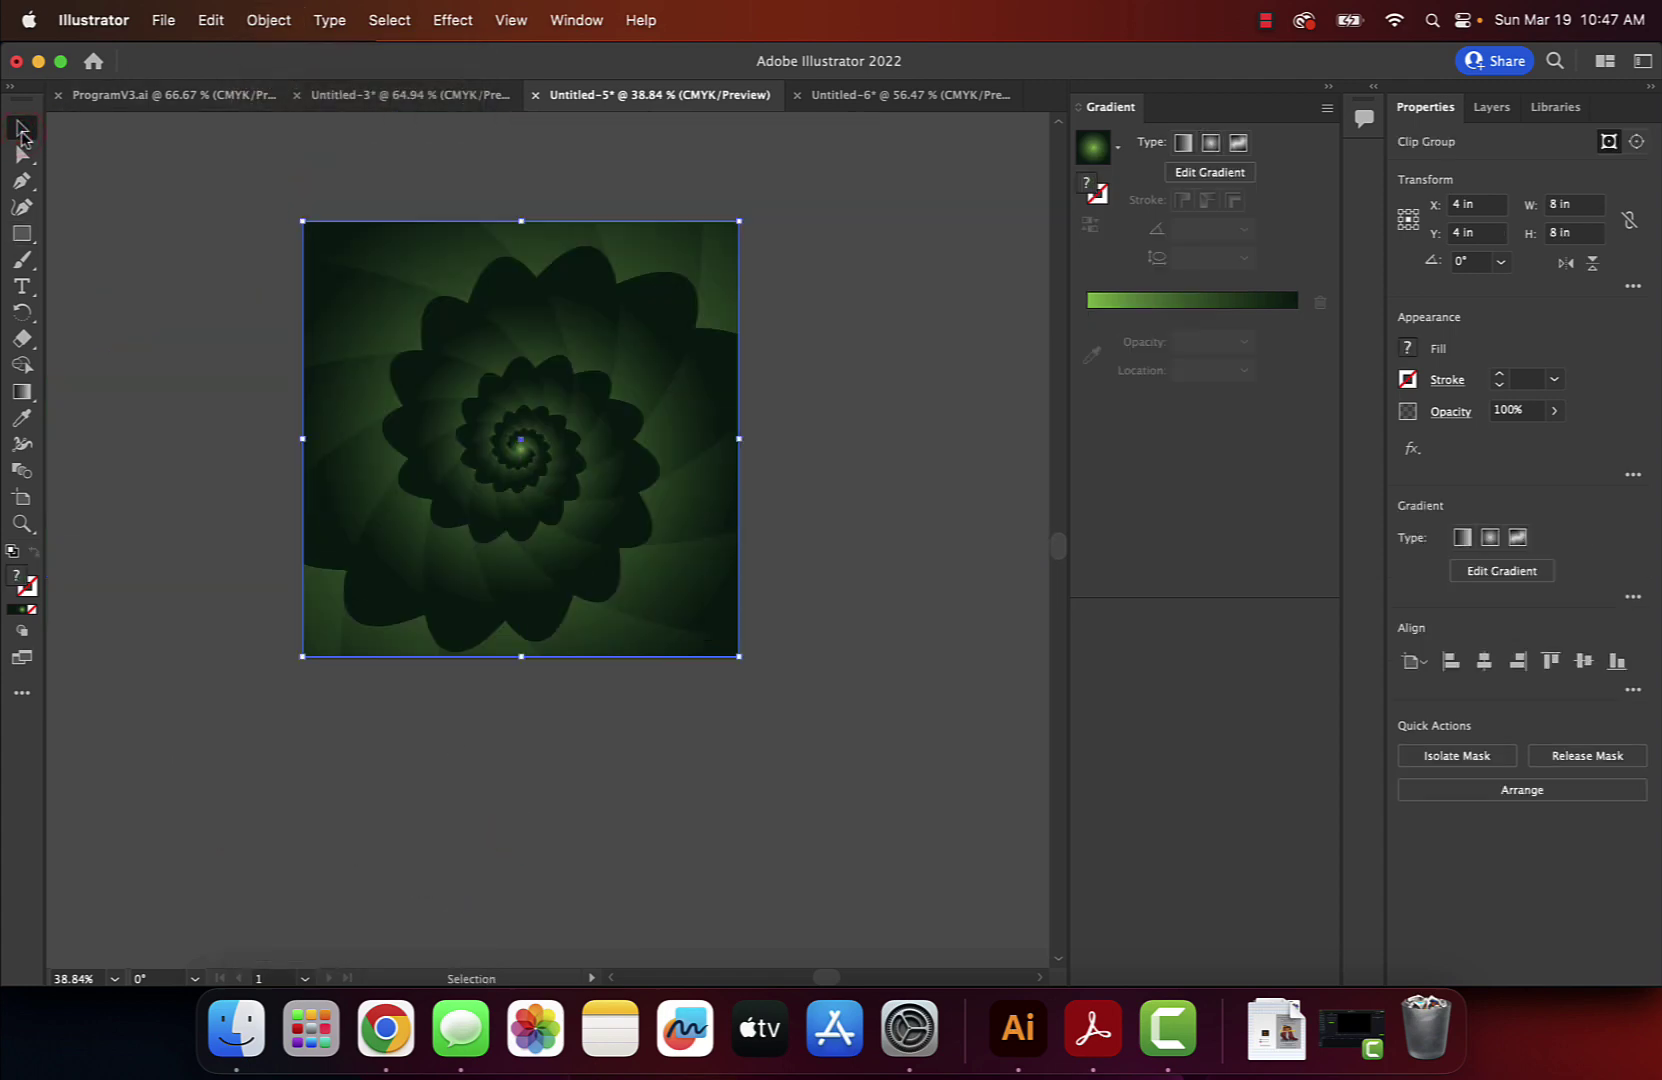
left_click(866, 95)
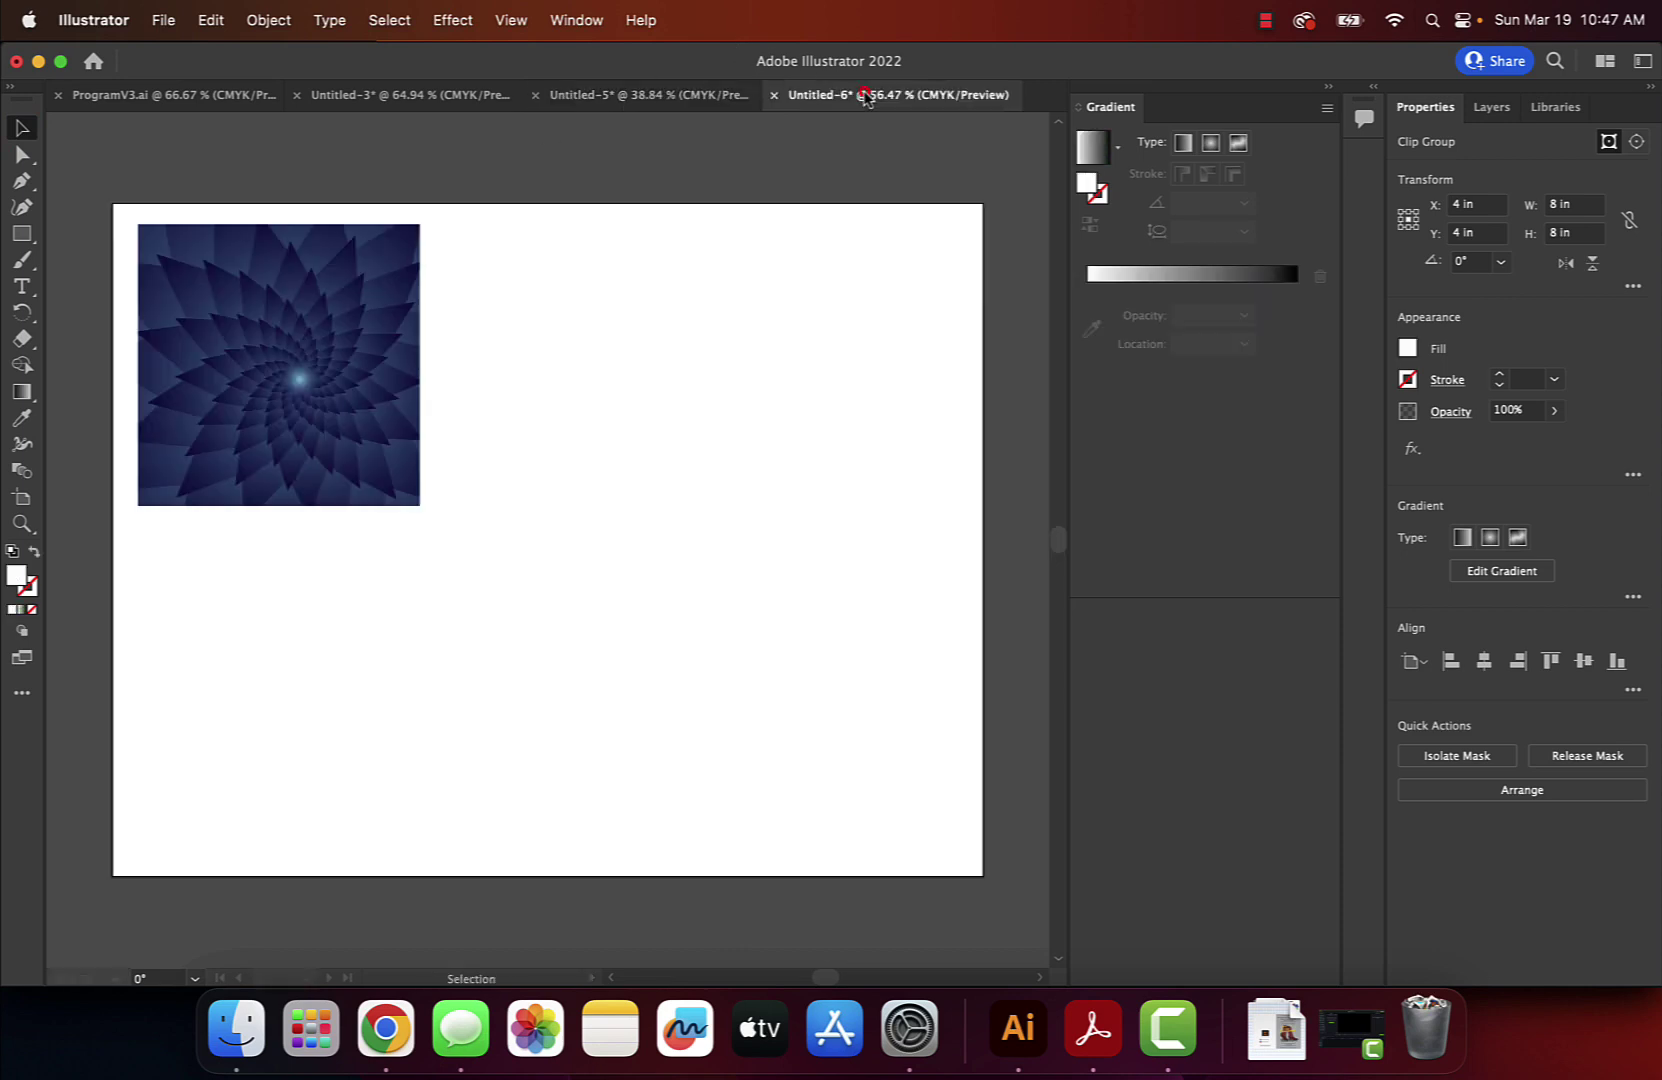
key("super+v")
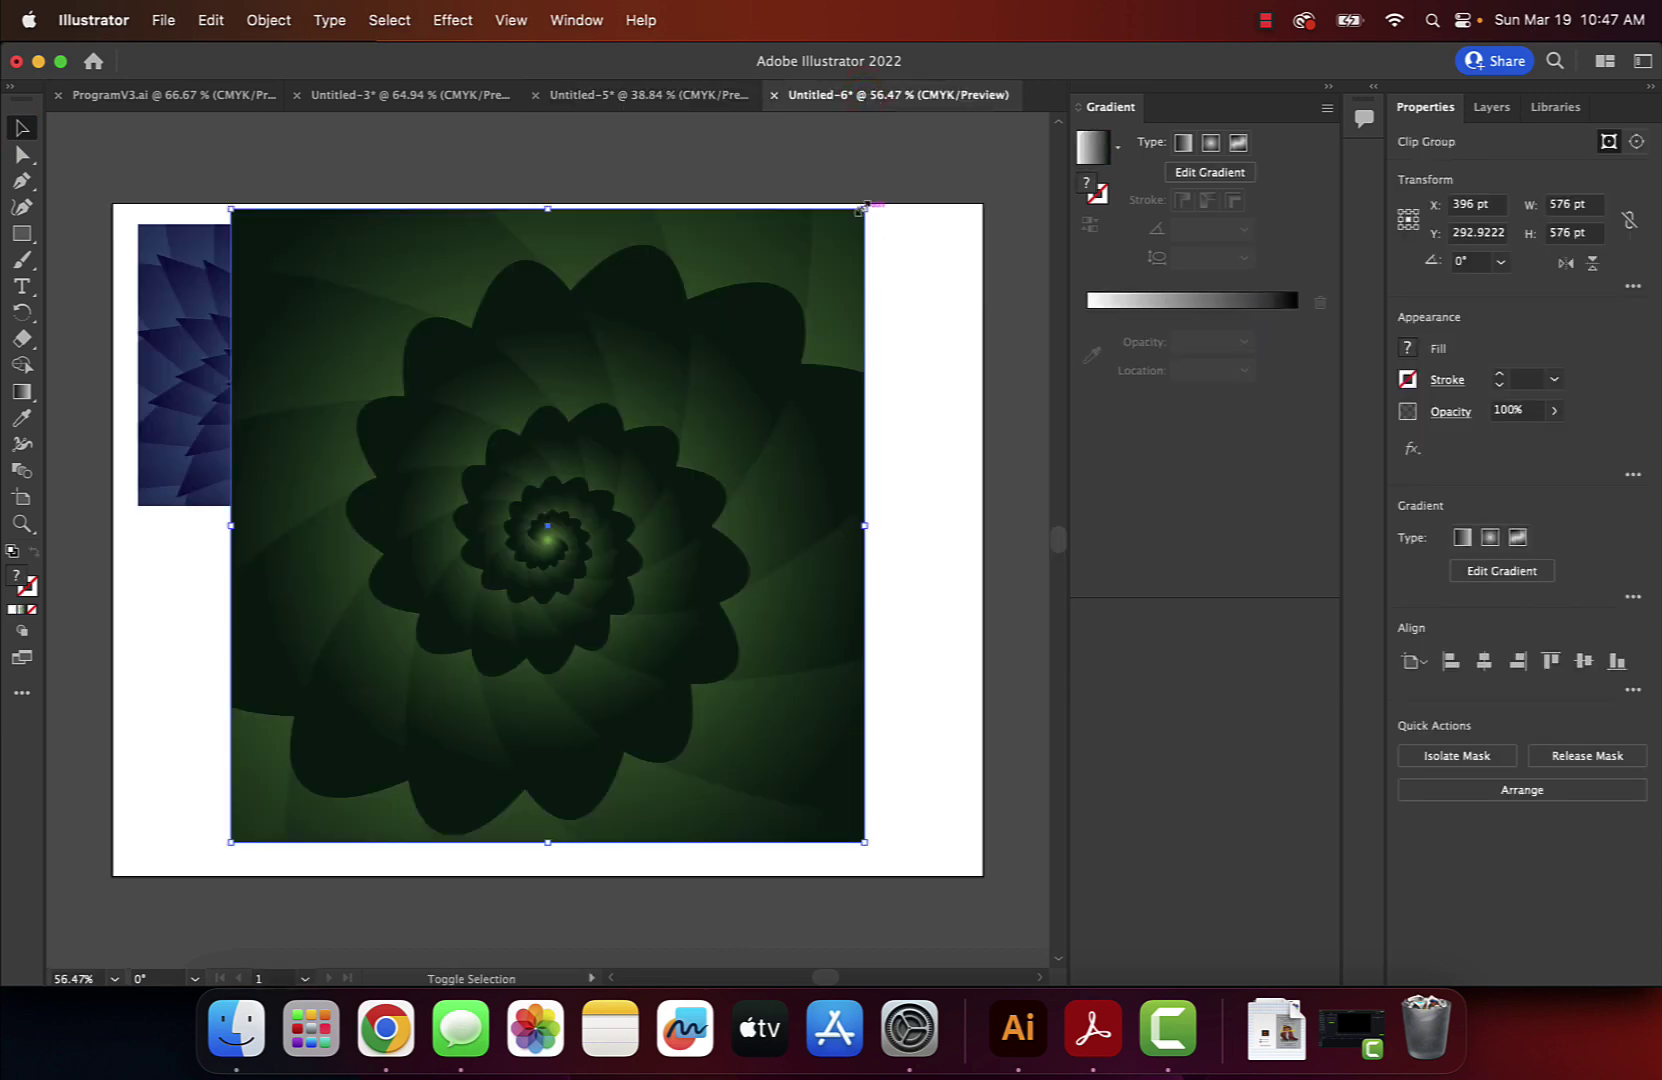
left_click_drag(862, 208, 541, 549)
left_click_drag(401, 670, 593, 352)
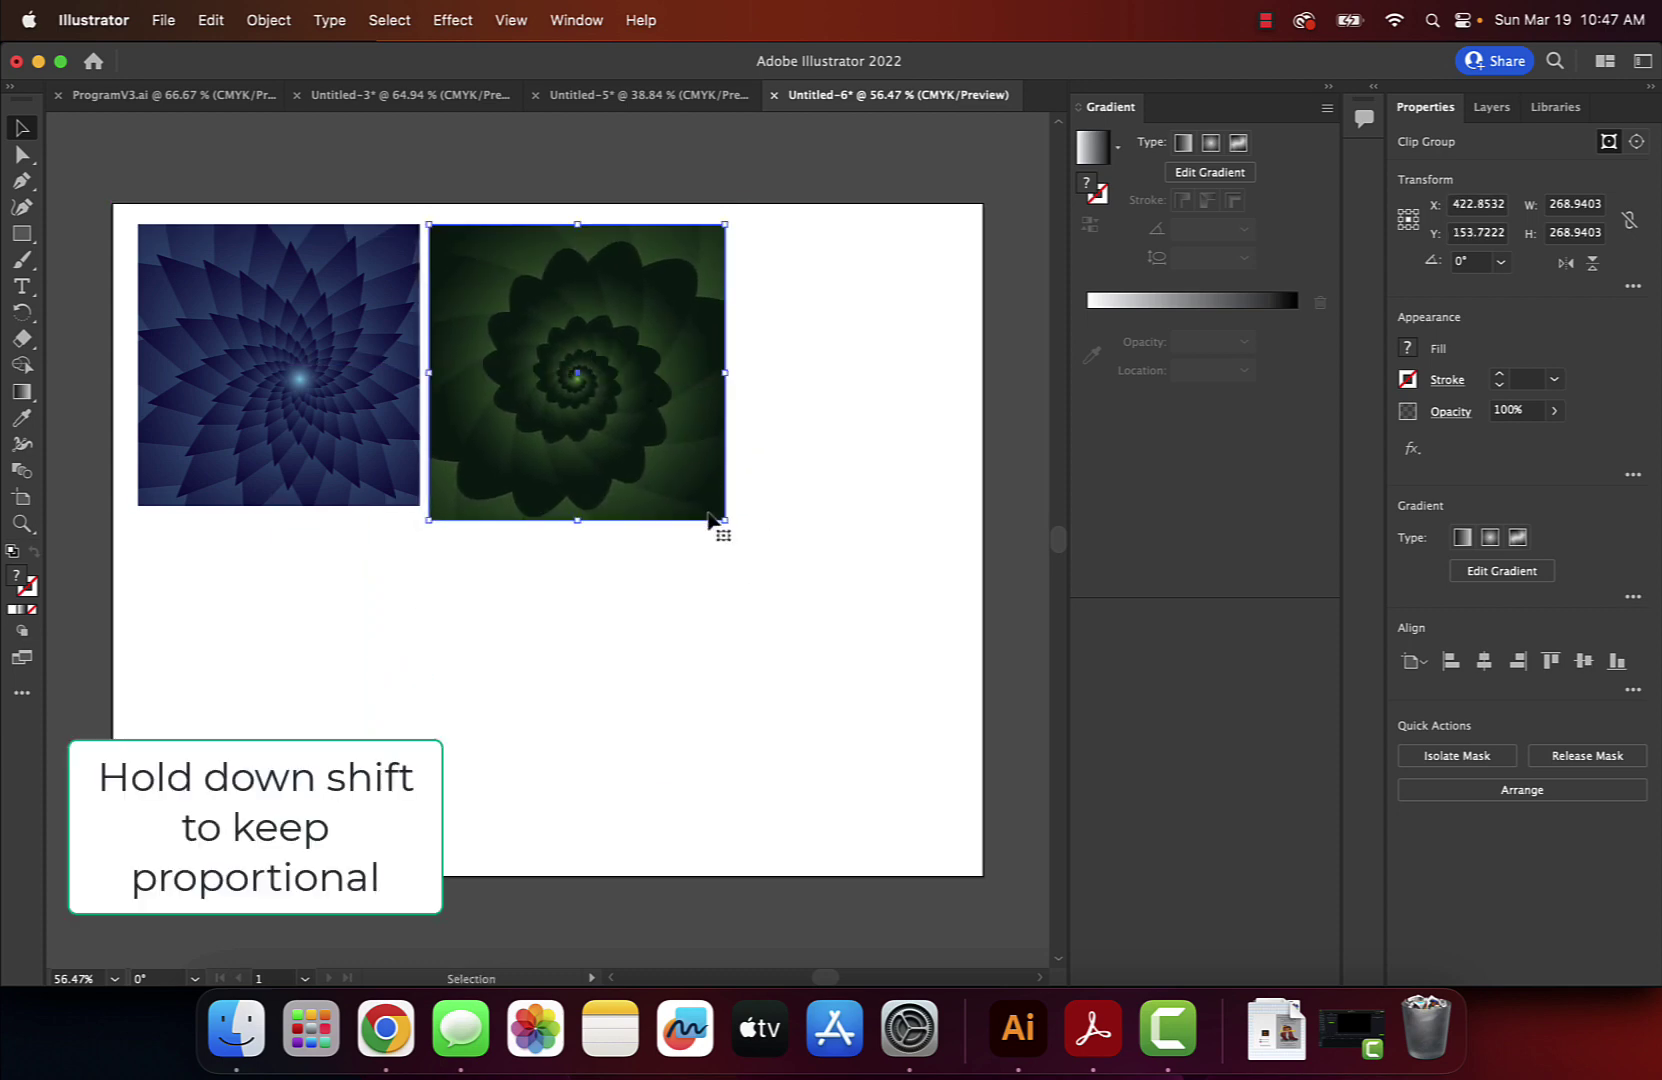
left_click_drag(727, 523, 714, 508)
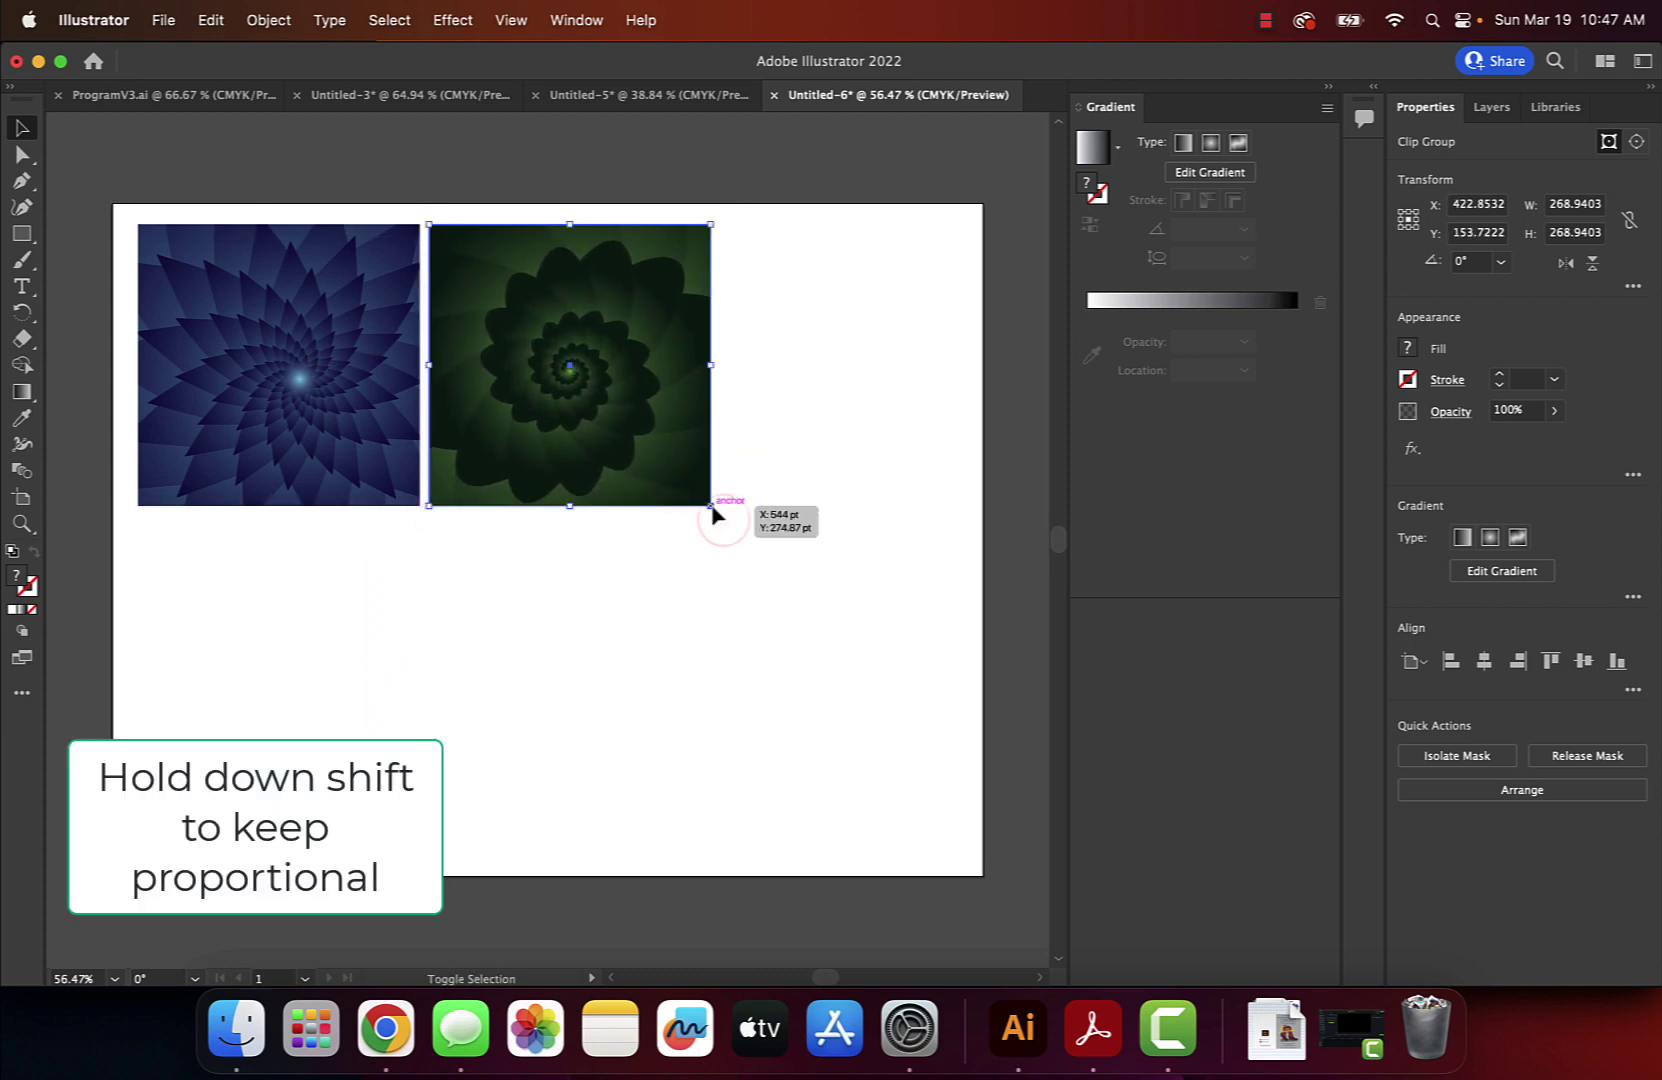
left_click(730, 587)
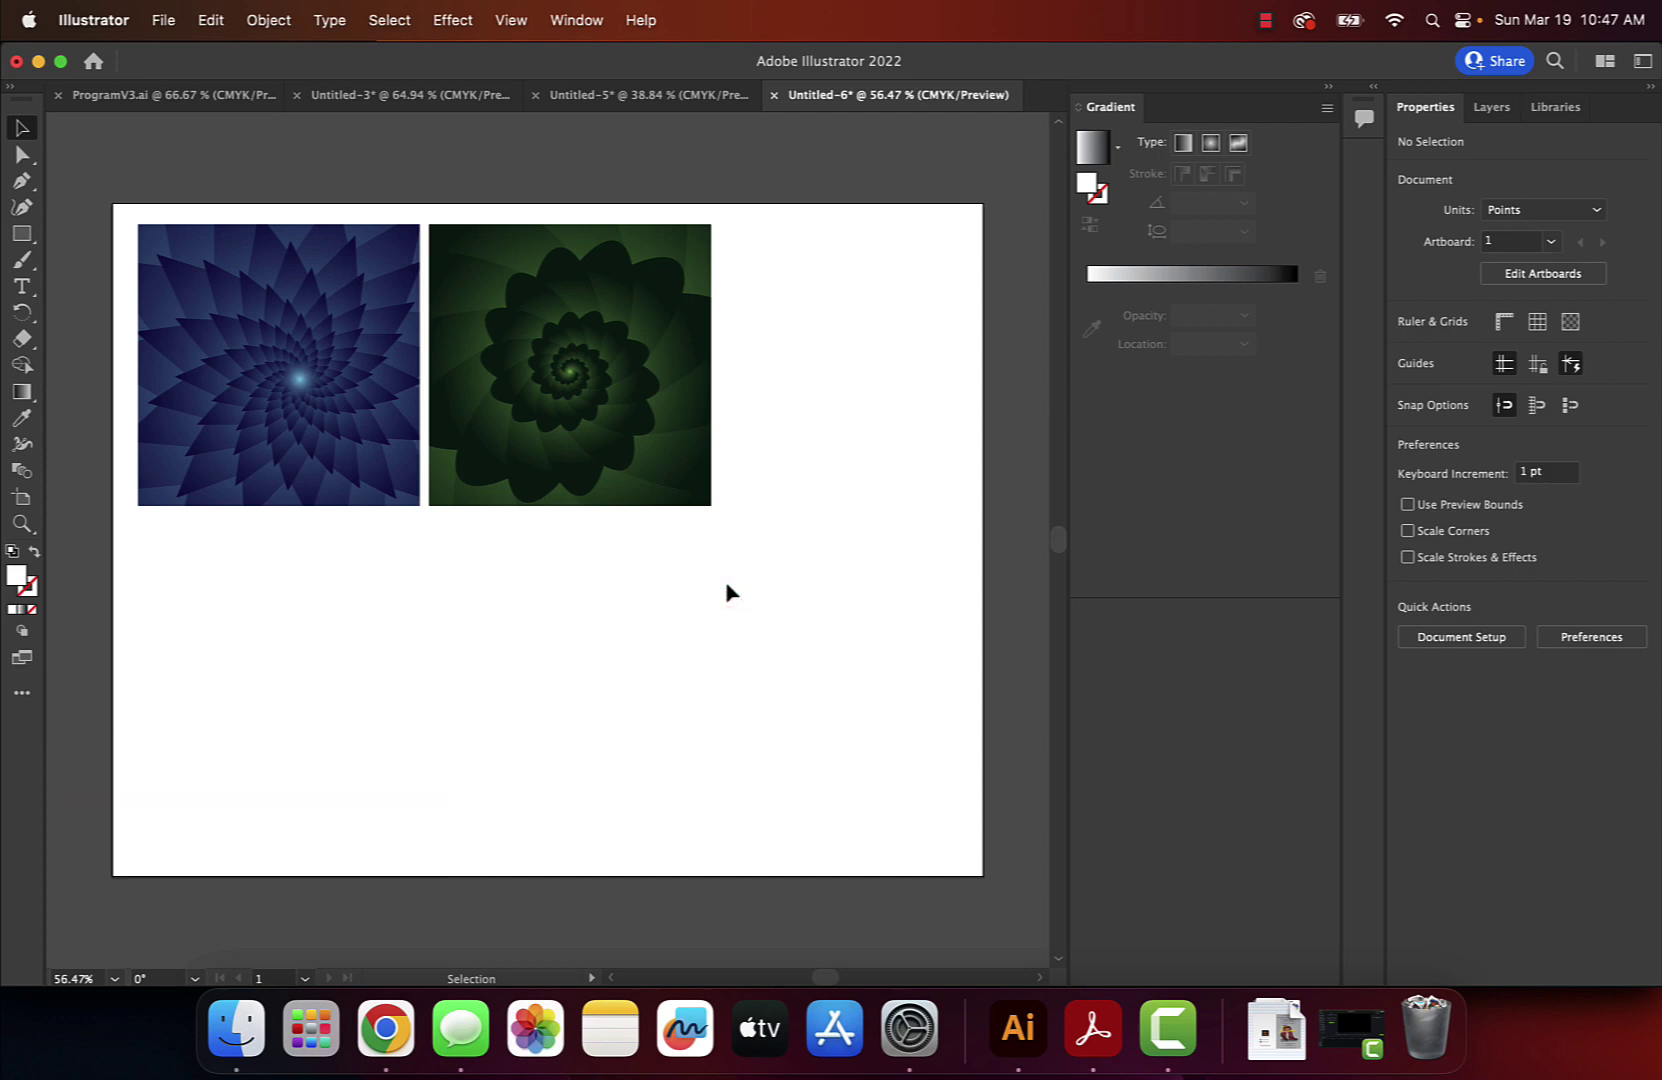
Return to the Untitled-5 document and delete the clipped green spiral from its artboard.
left_click(682, 96)
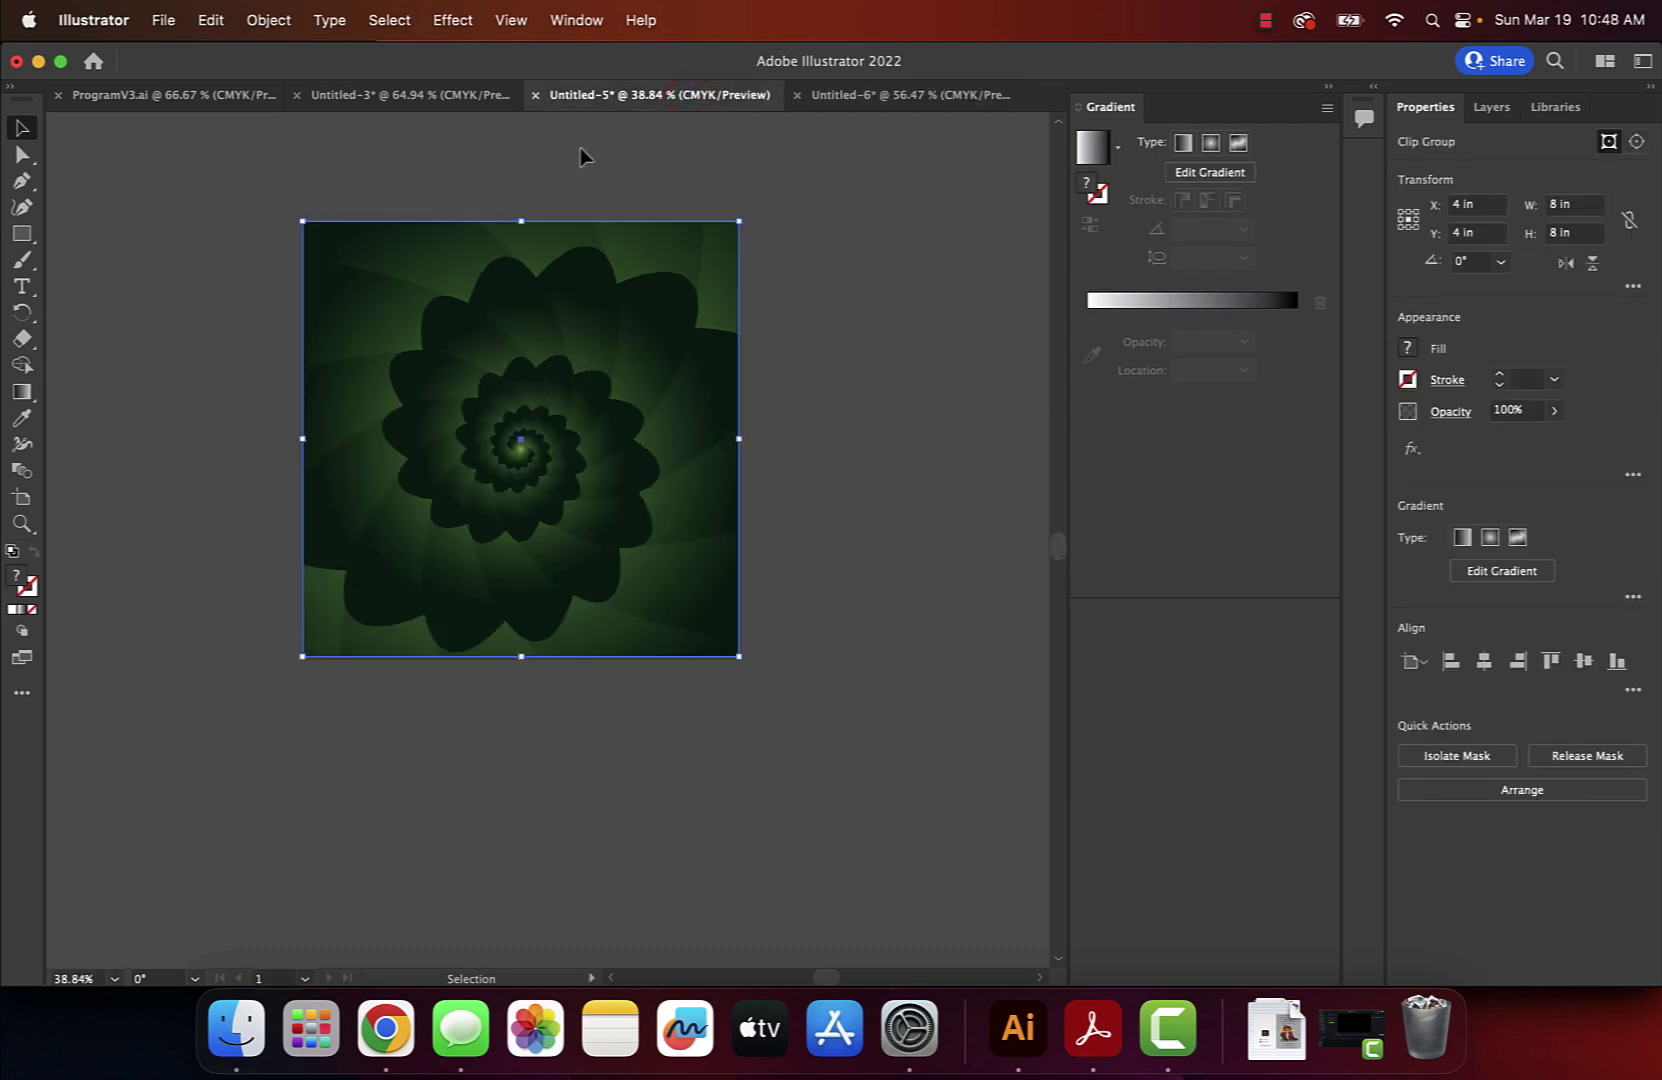
key("BackSpace")
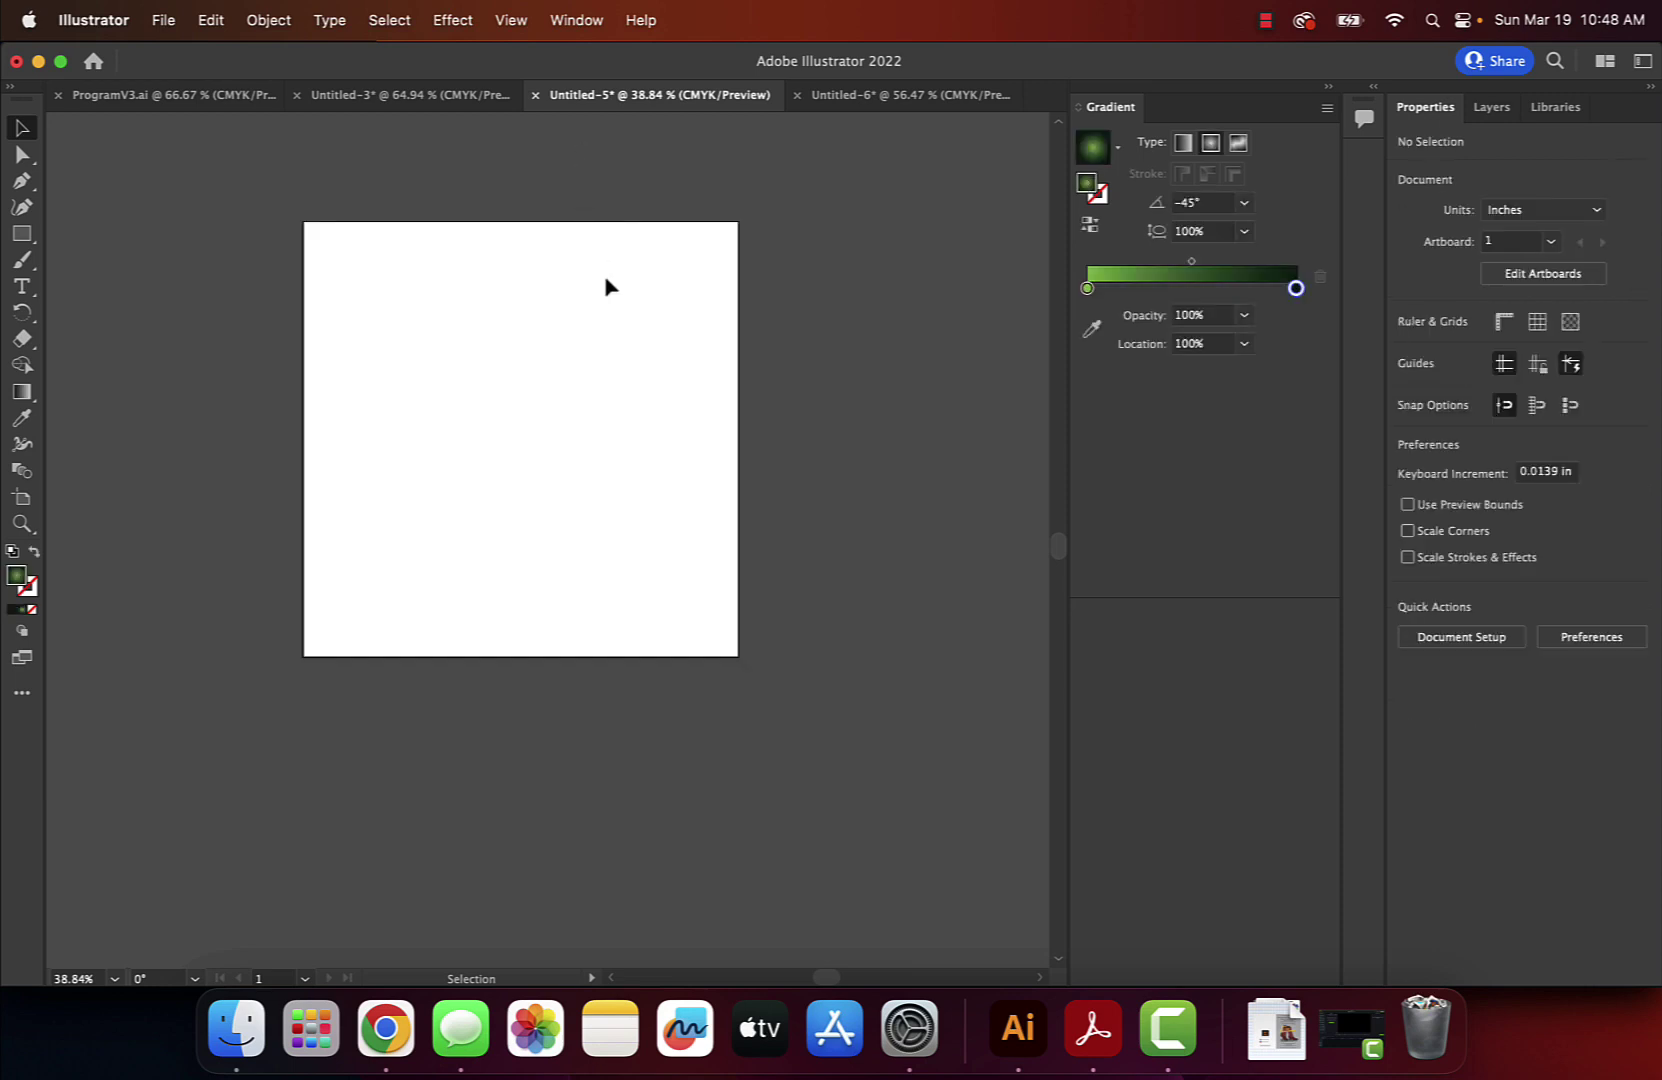
scroll(606, 286, "left", 3)
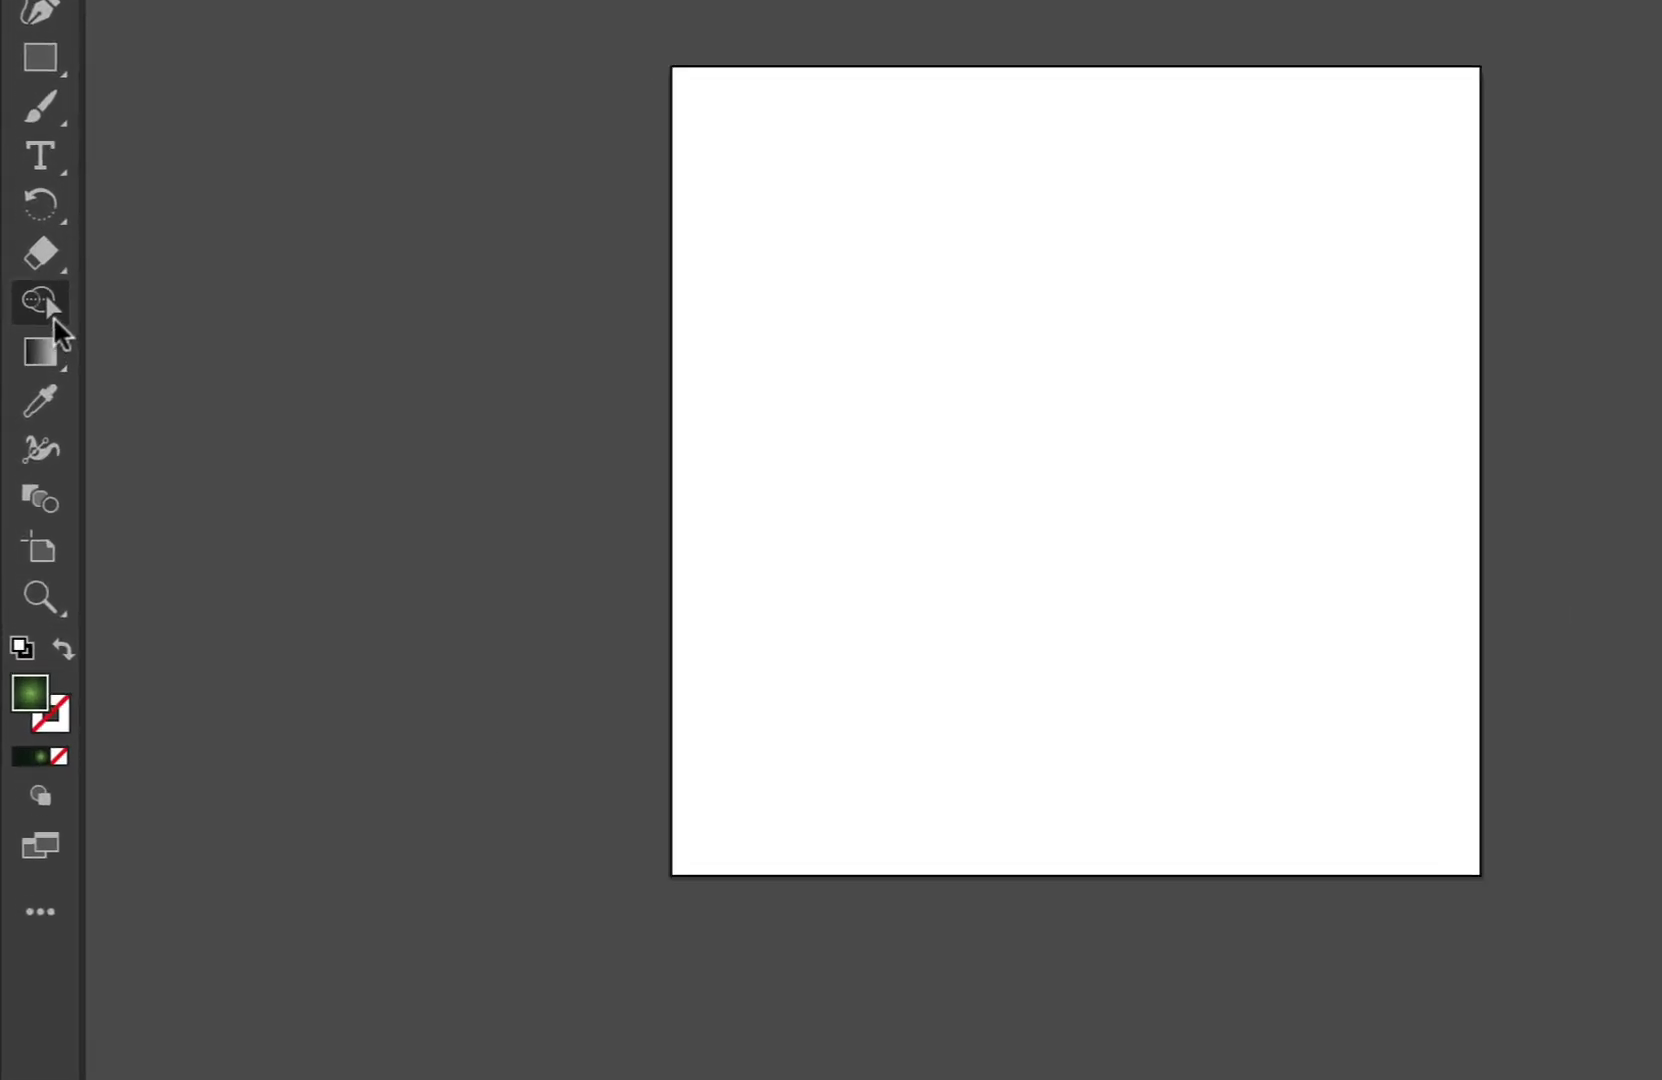
Draw an ellipse in the middle of the artboard and four narrow rectangles straddling its upper, left, lower and right edges.
left_click(24, 366)
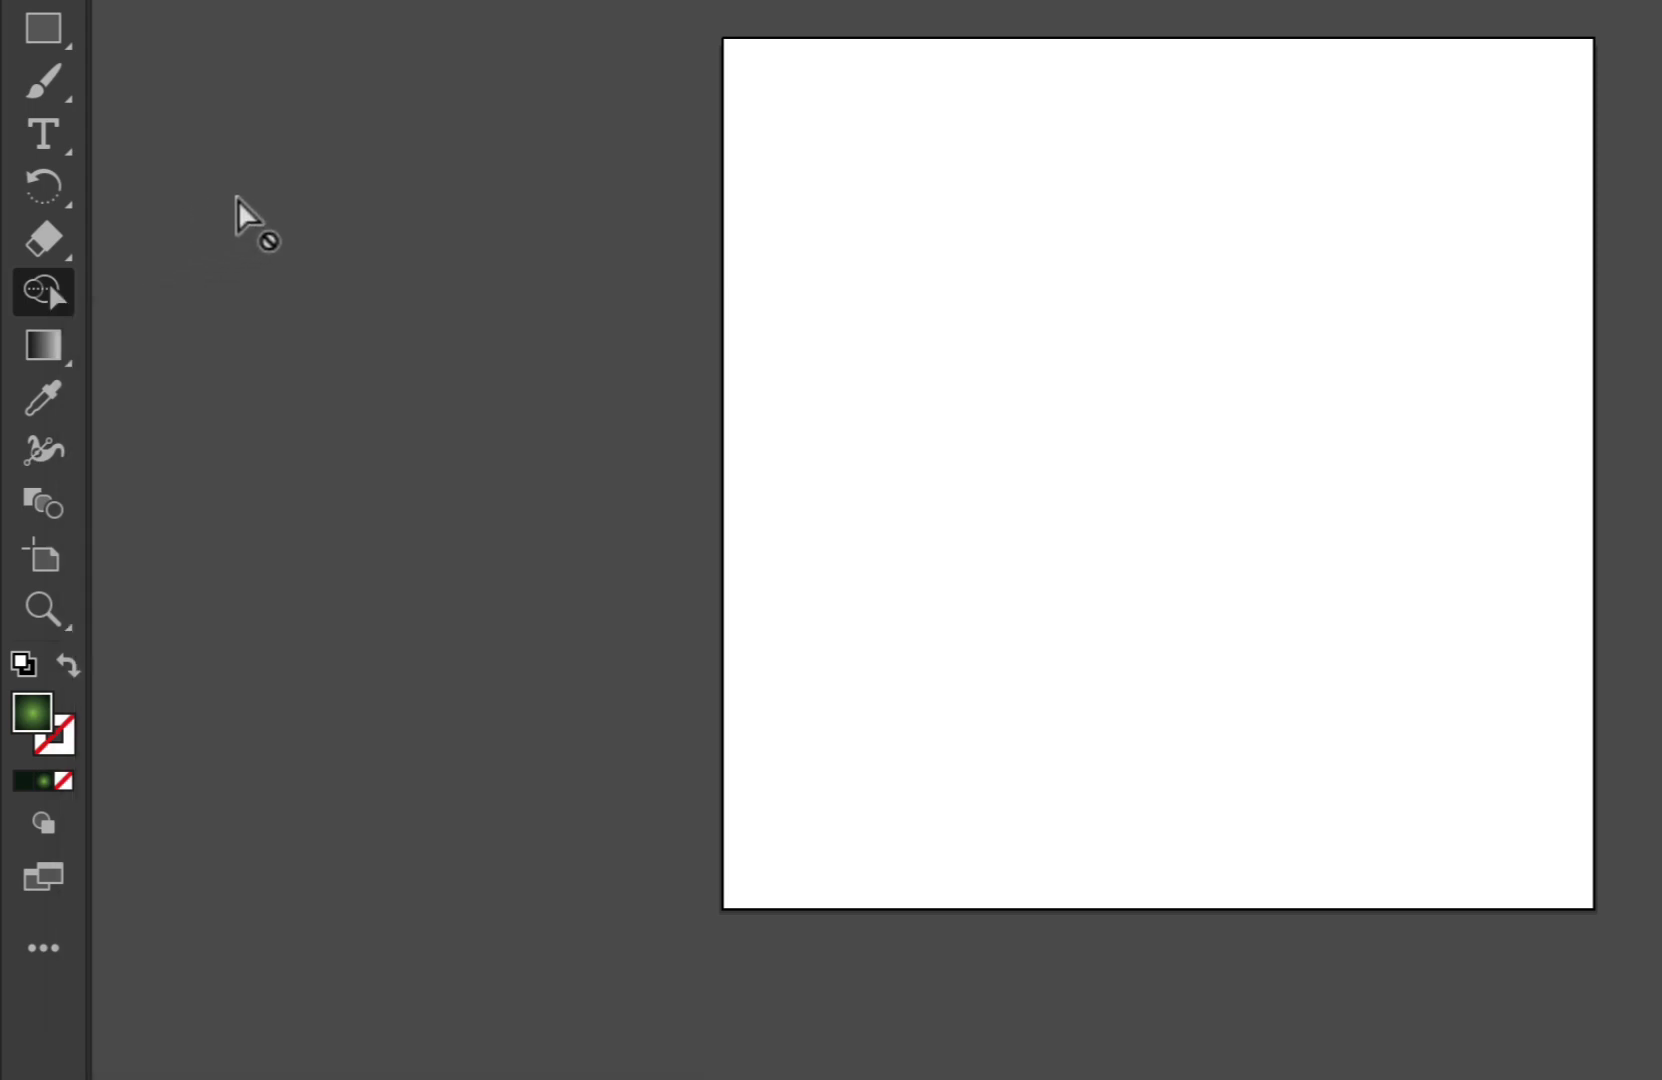
left_click_drag(43, 27, 200, 82)
left_click_drag(979, 274, 1365, 626)
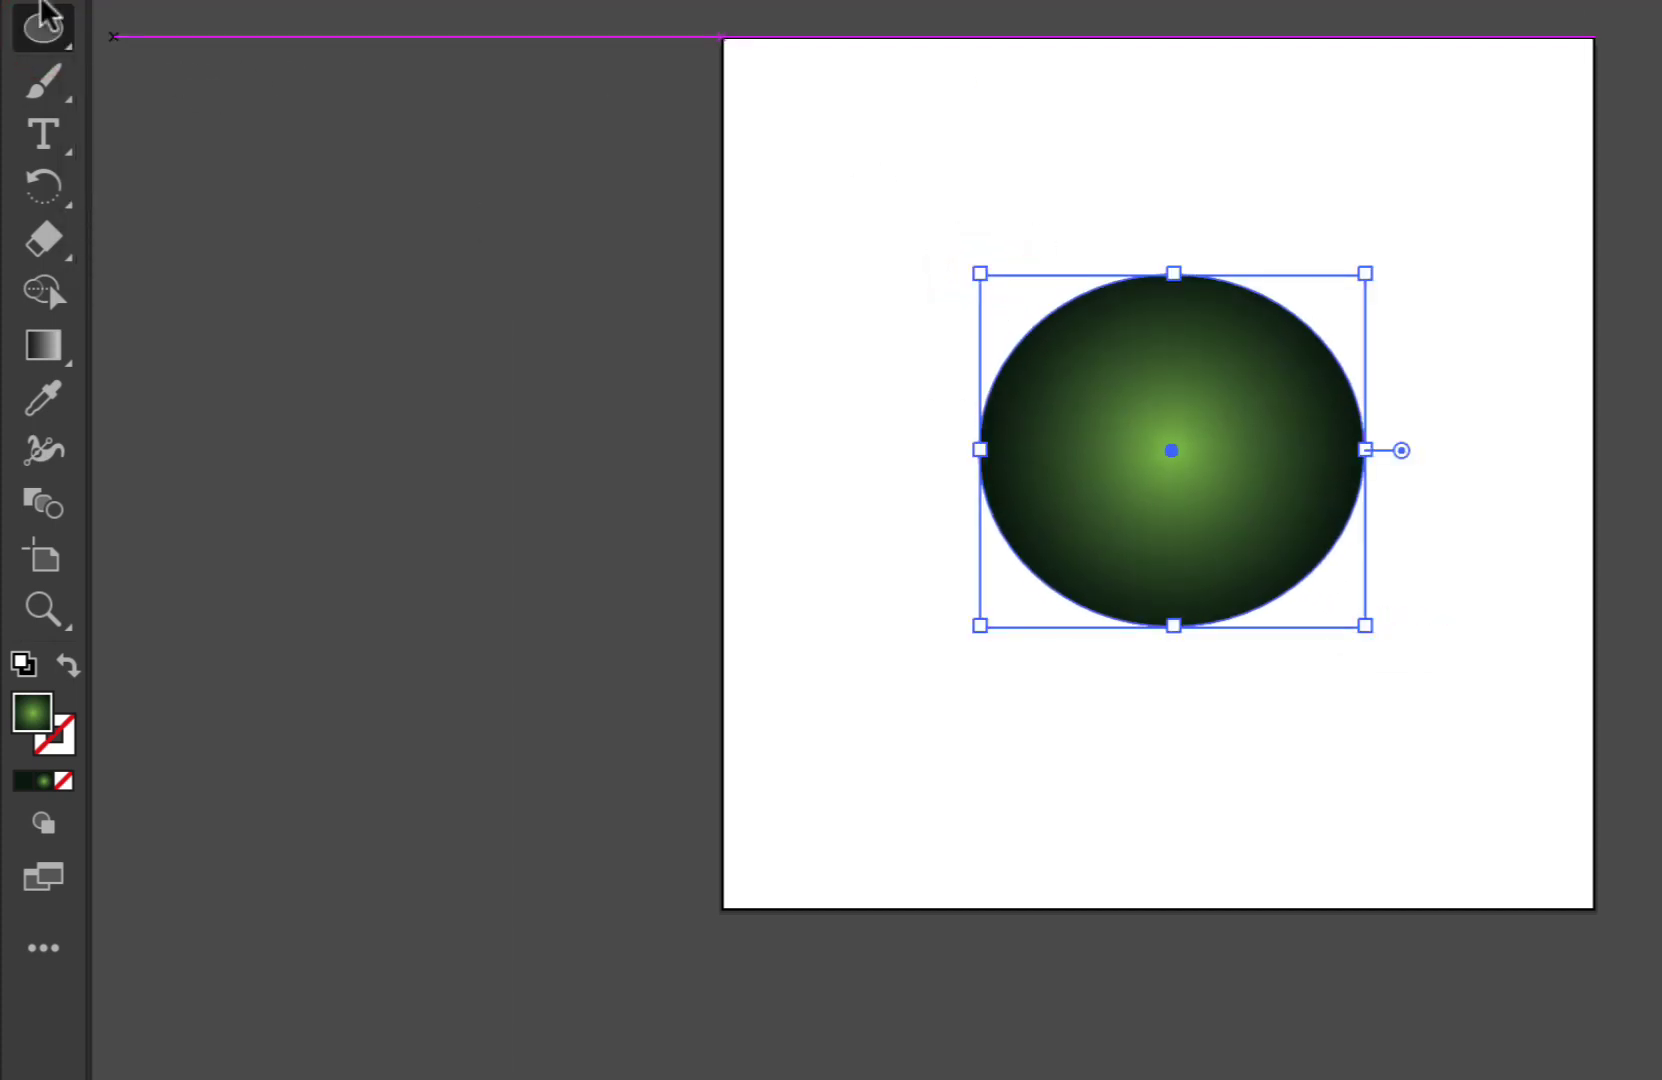
left_click_drag(42, 6, 140, 28)
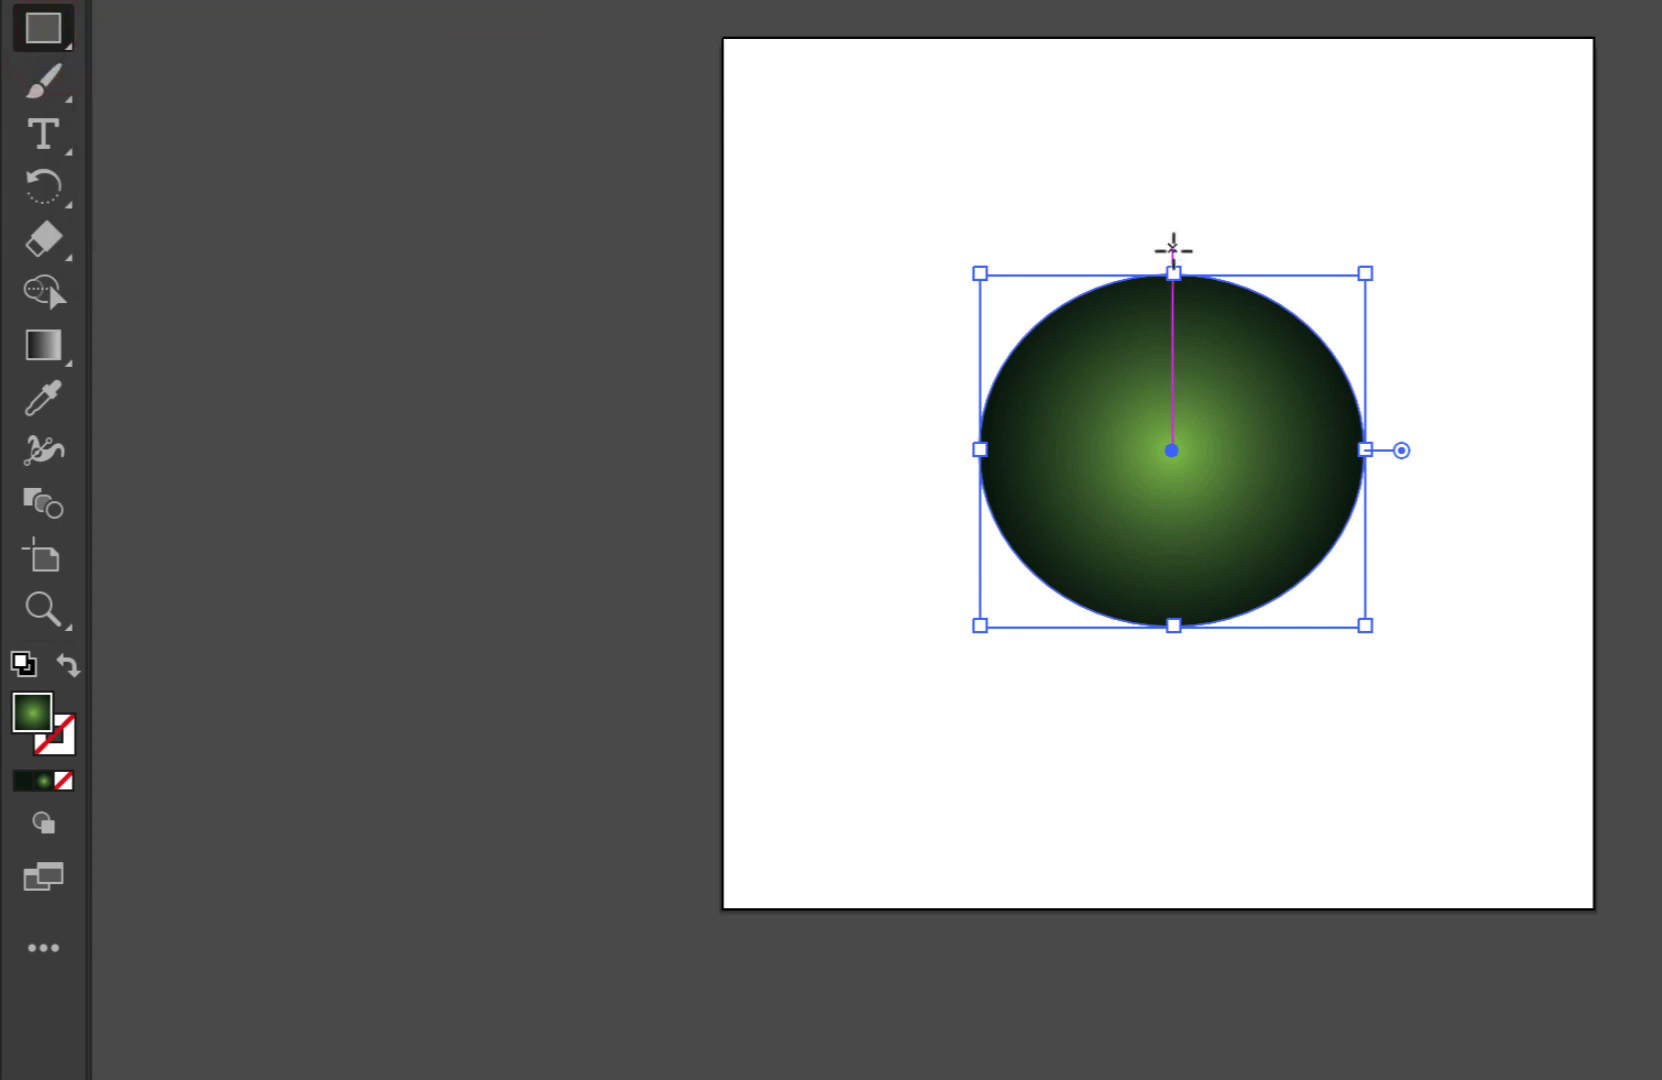
left_click_drag(1131, 190, 1194, 388)
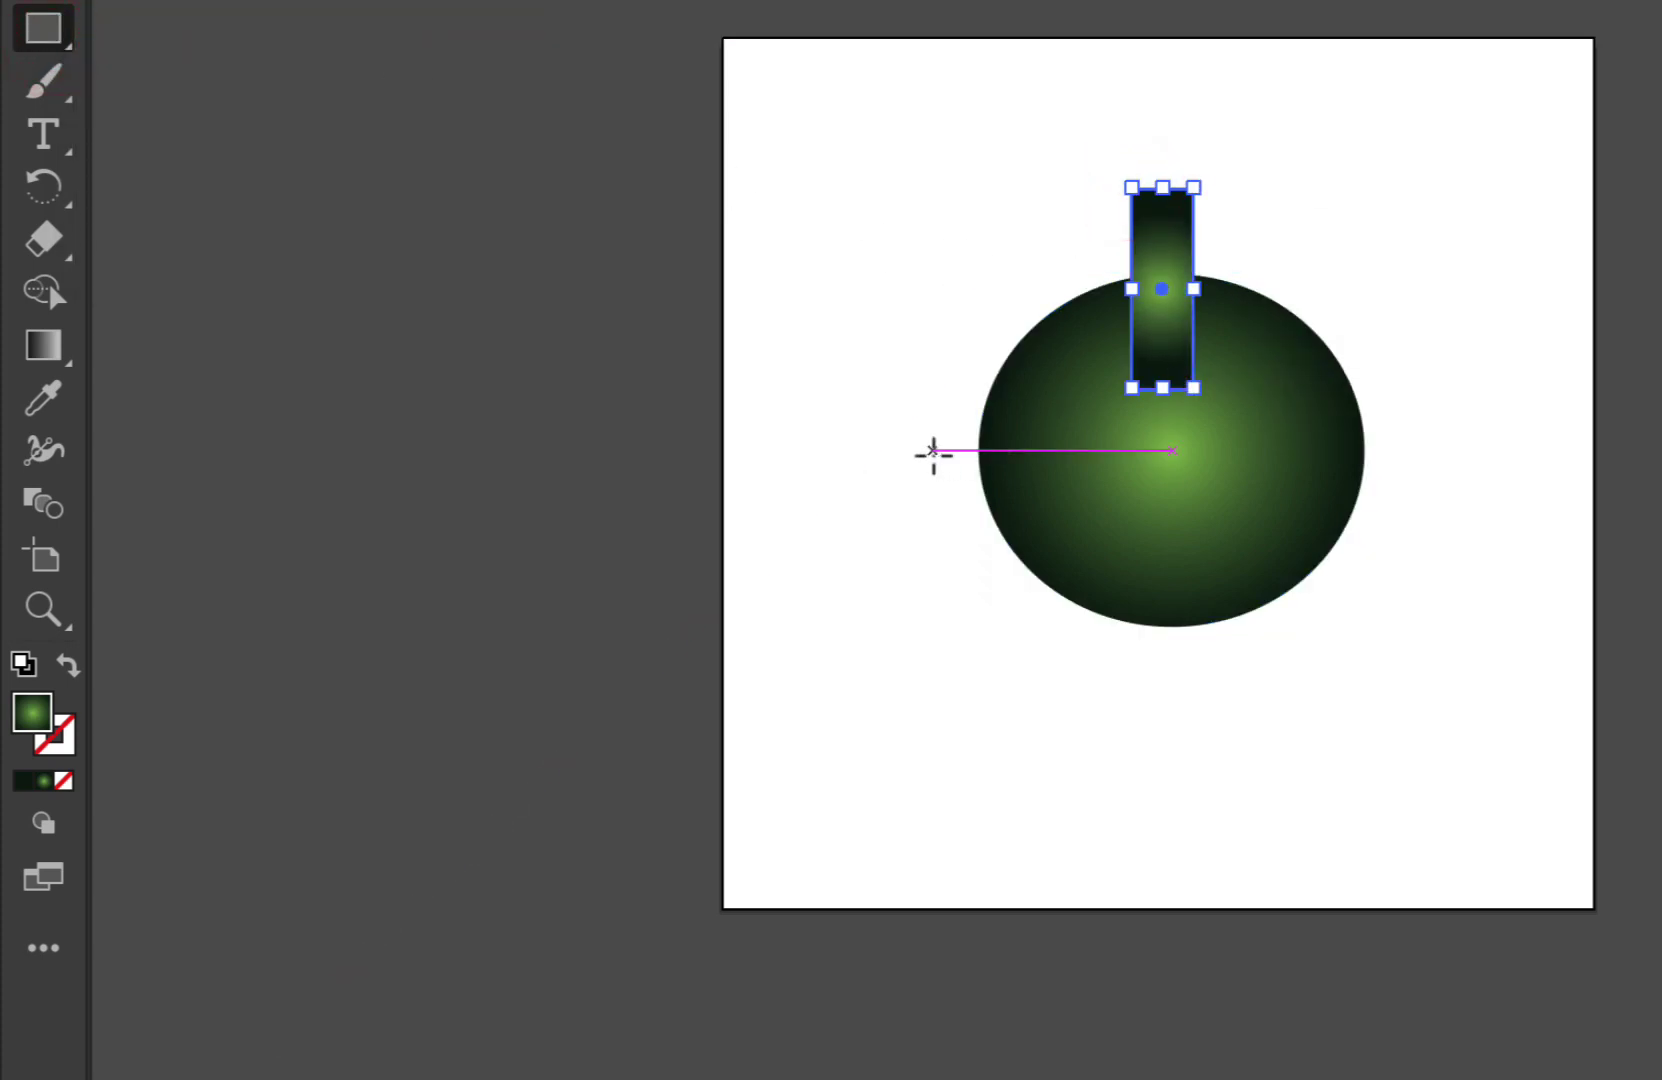
left_click_drag(925, 408, 1227, 698)
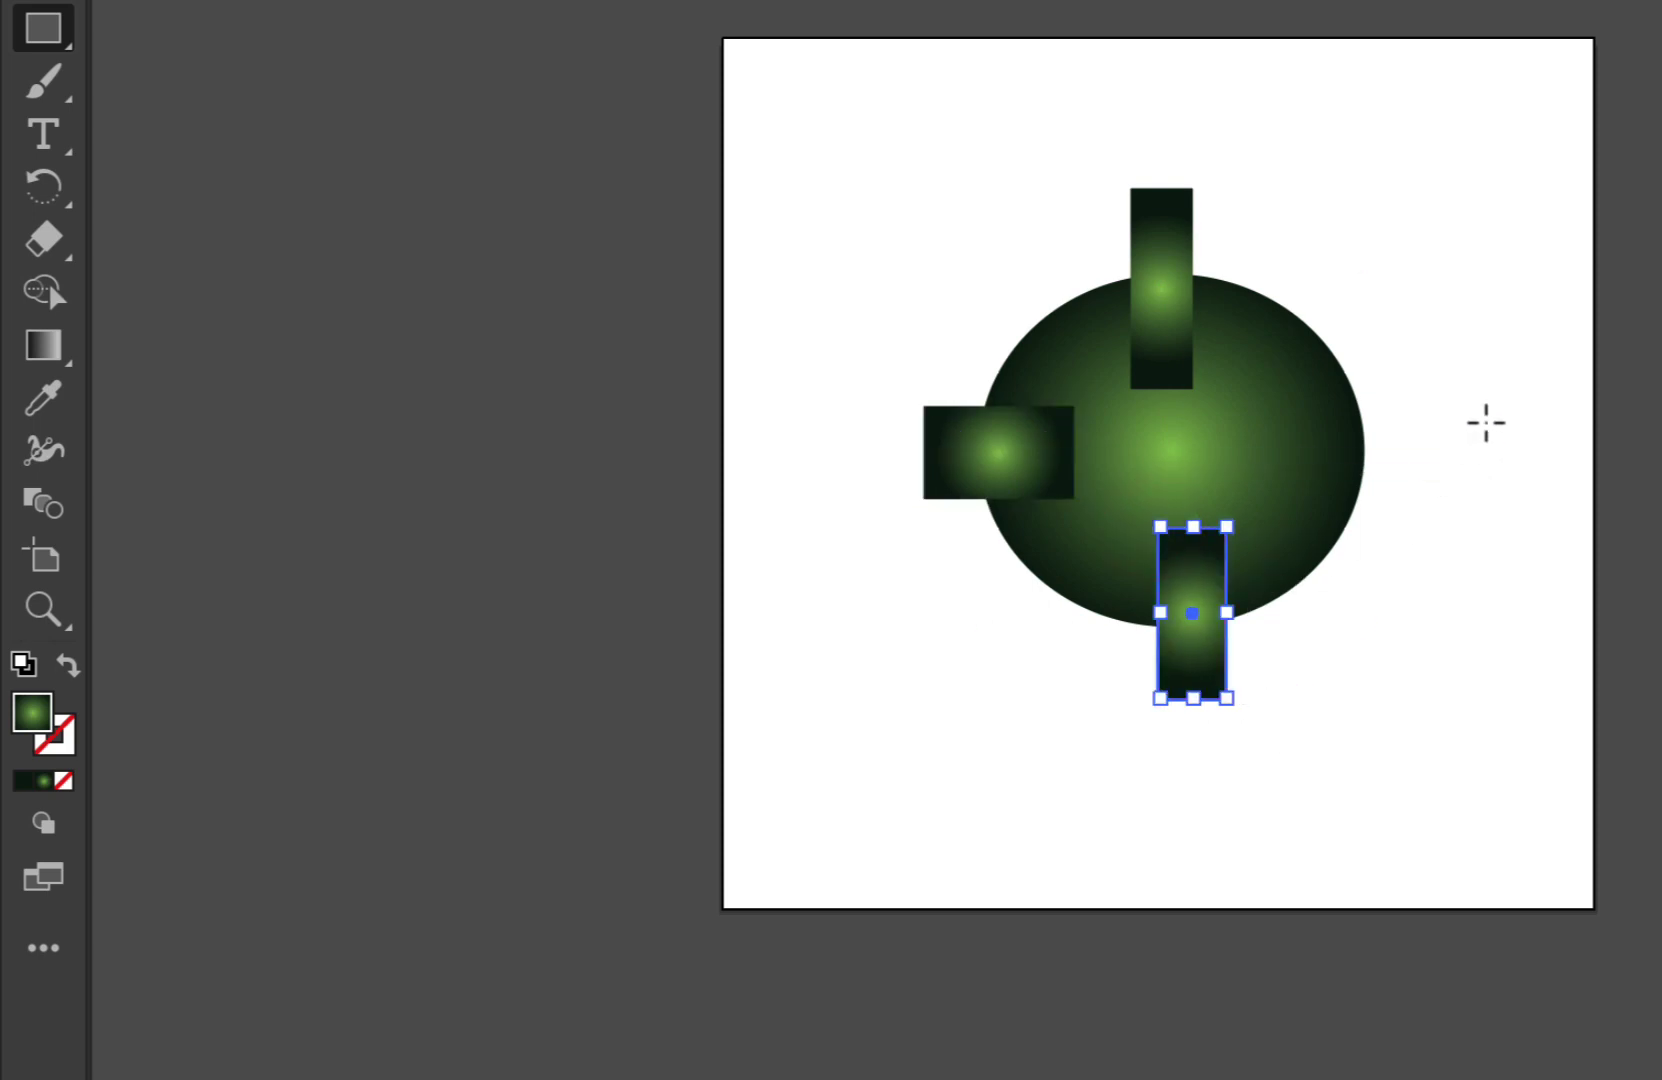
left_click_drag(1483, 419, 1284, 498)
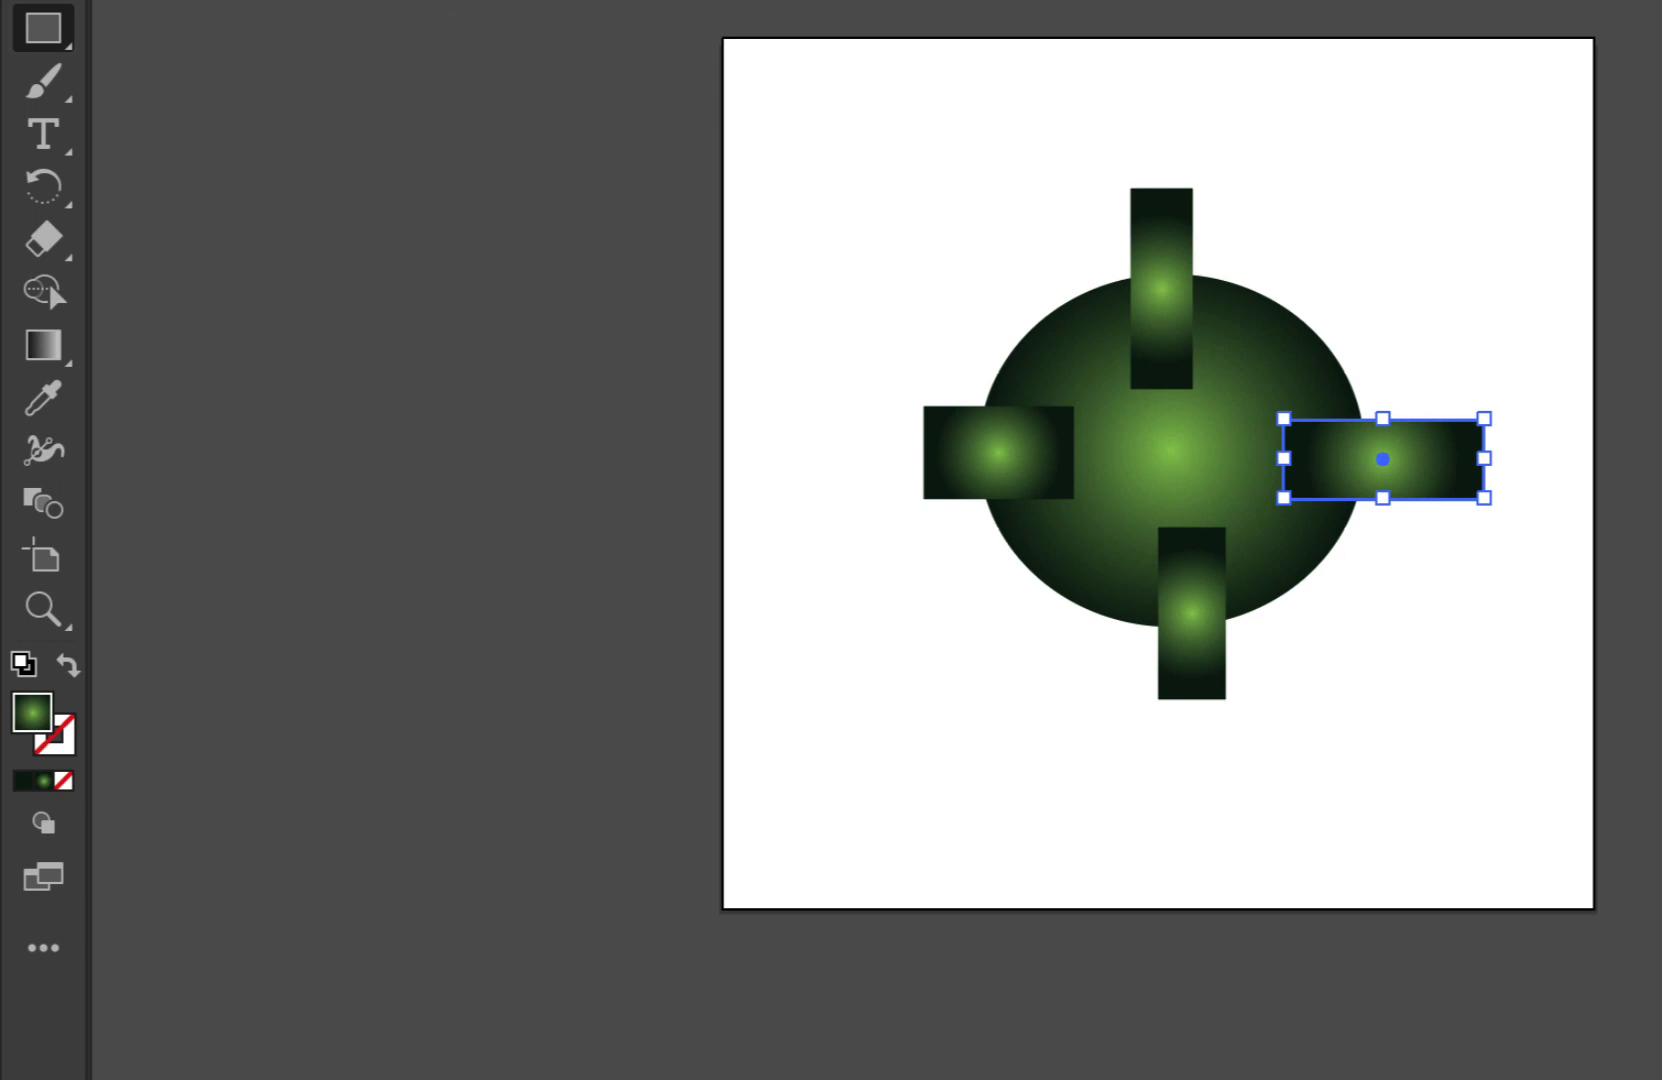
Move the right and lower rectangles so that the four arms line up with the ellipse's centre.
key("v")
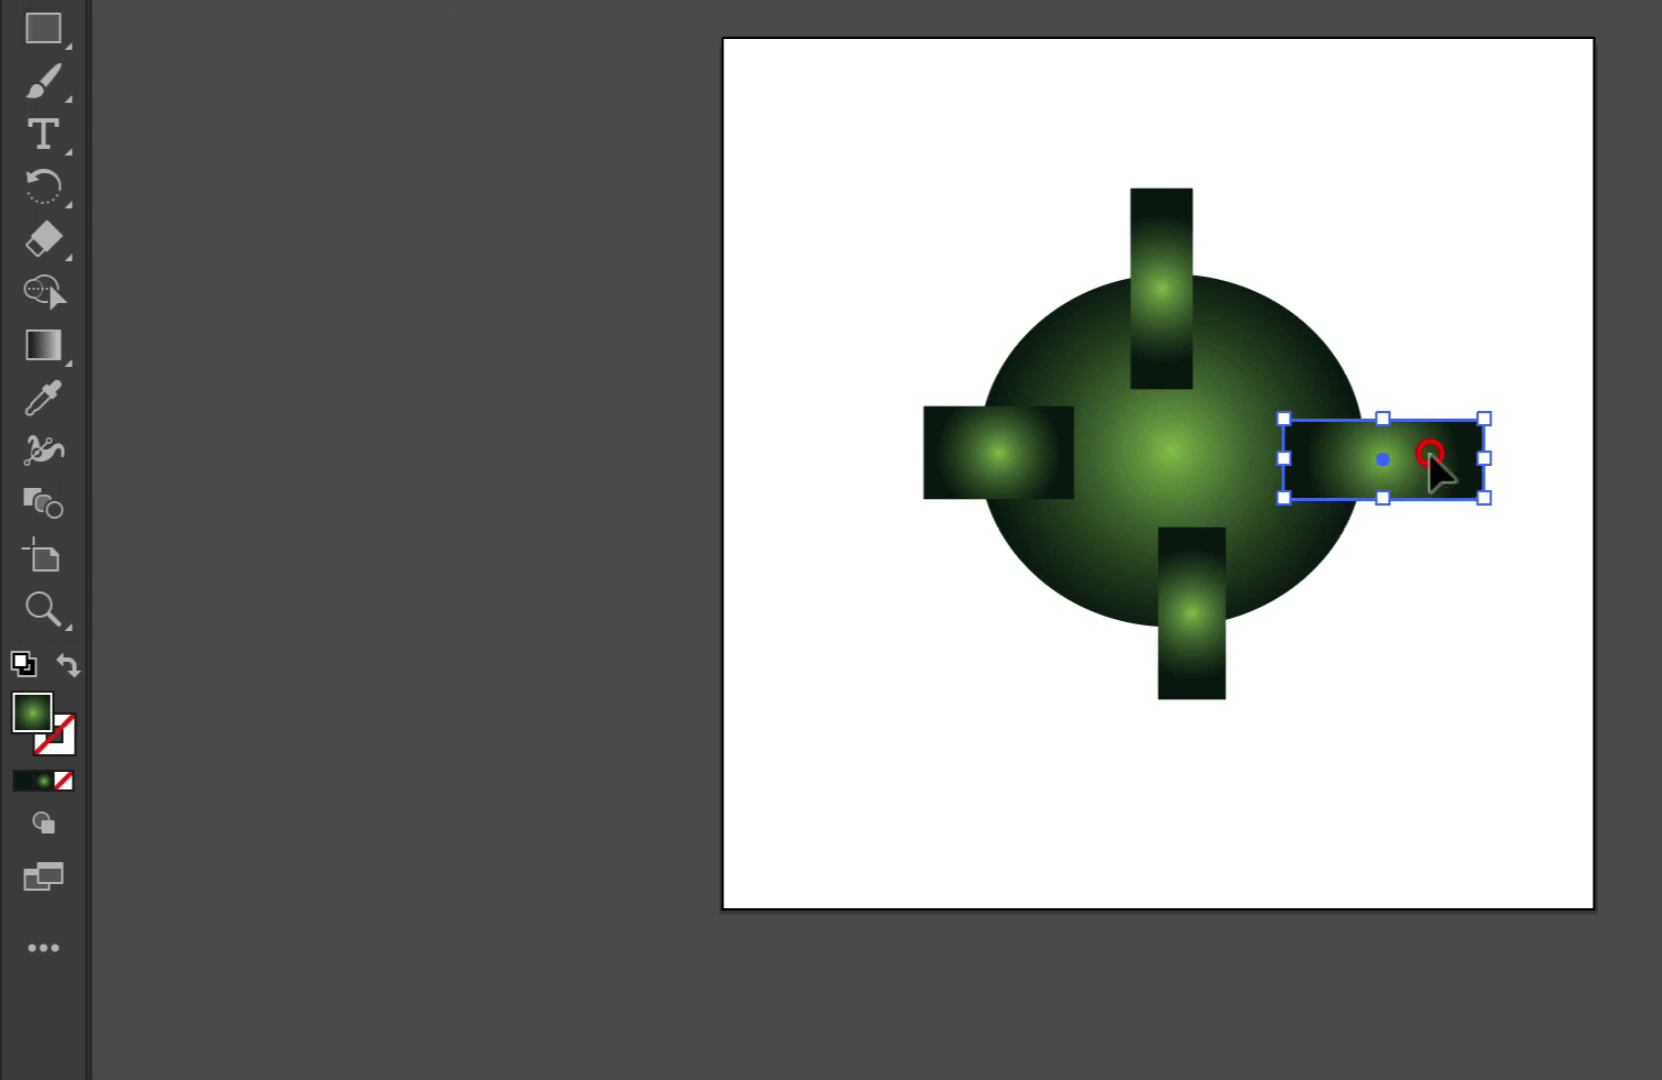
left_click_drag(1434, 456, 1410, 455)
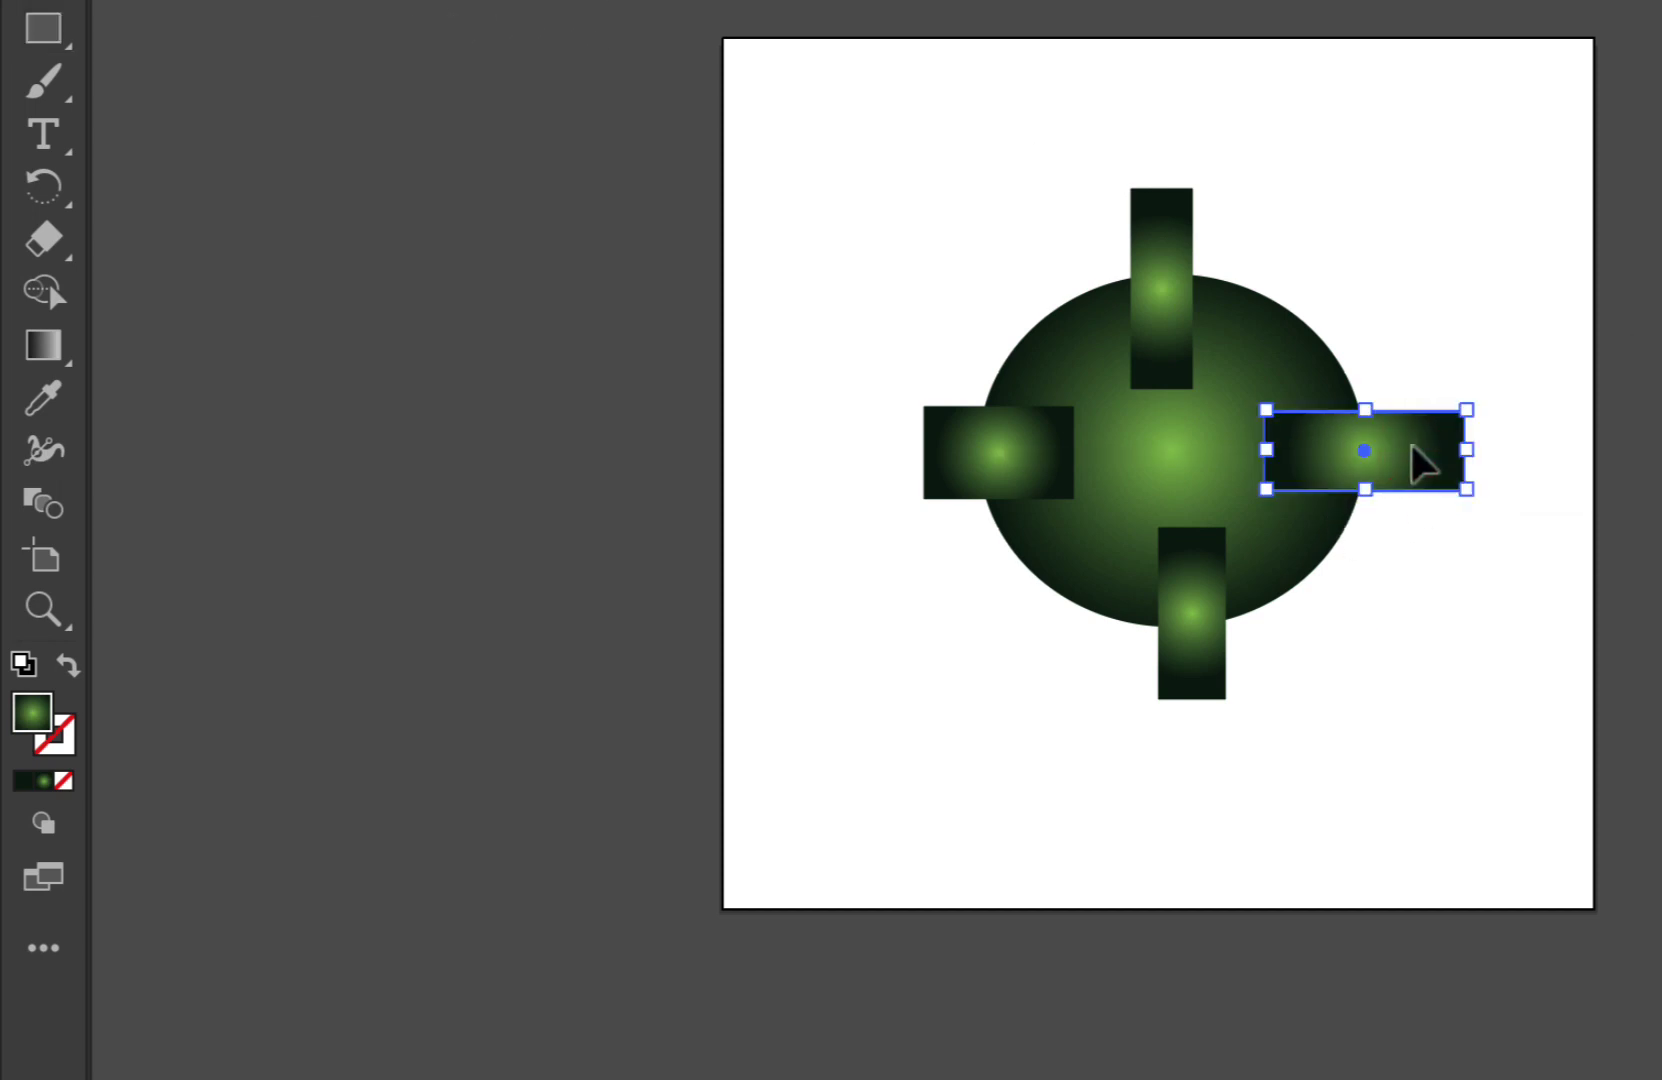
left_click(1174, 300)
left_click_drag(1177, 342, 1177, 344)
left_click_drag(1033, 450, 1035, 452)
mouse_move(1190, 632)
left_mouse_down()
mouse_move(1176, 648)
mouse_move(1168, 622)
left_mouse_up()
left_click(1394, 664)
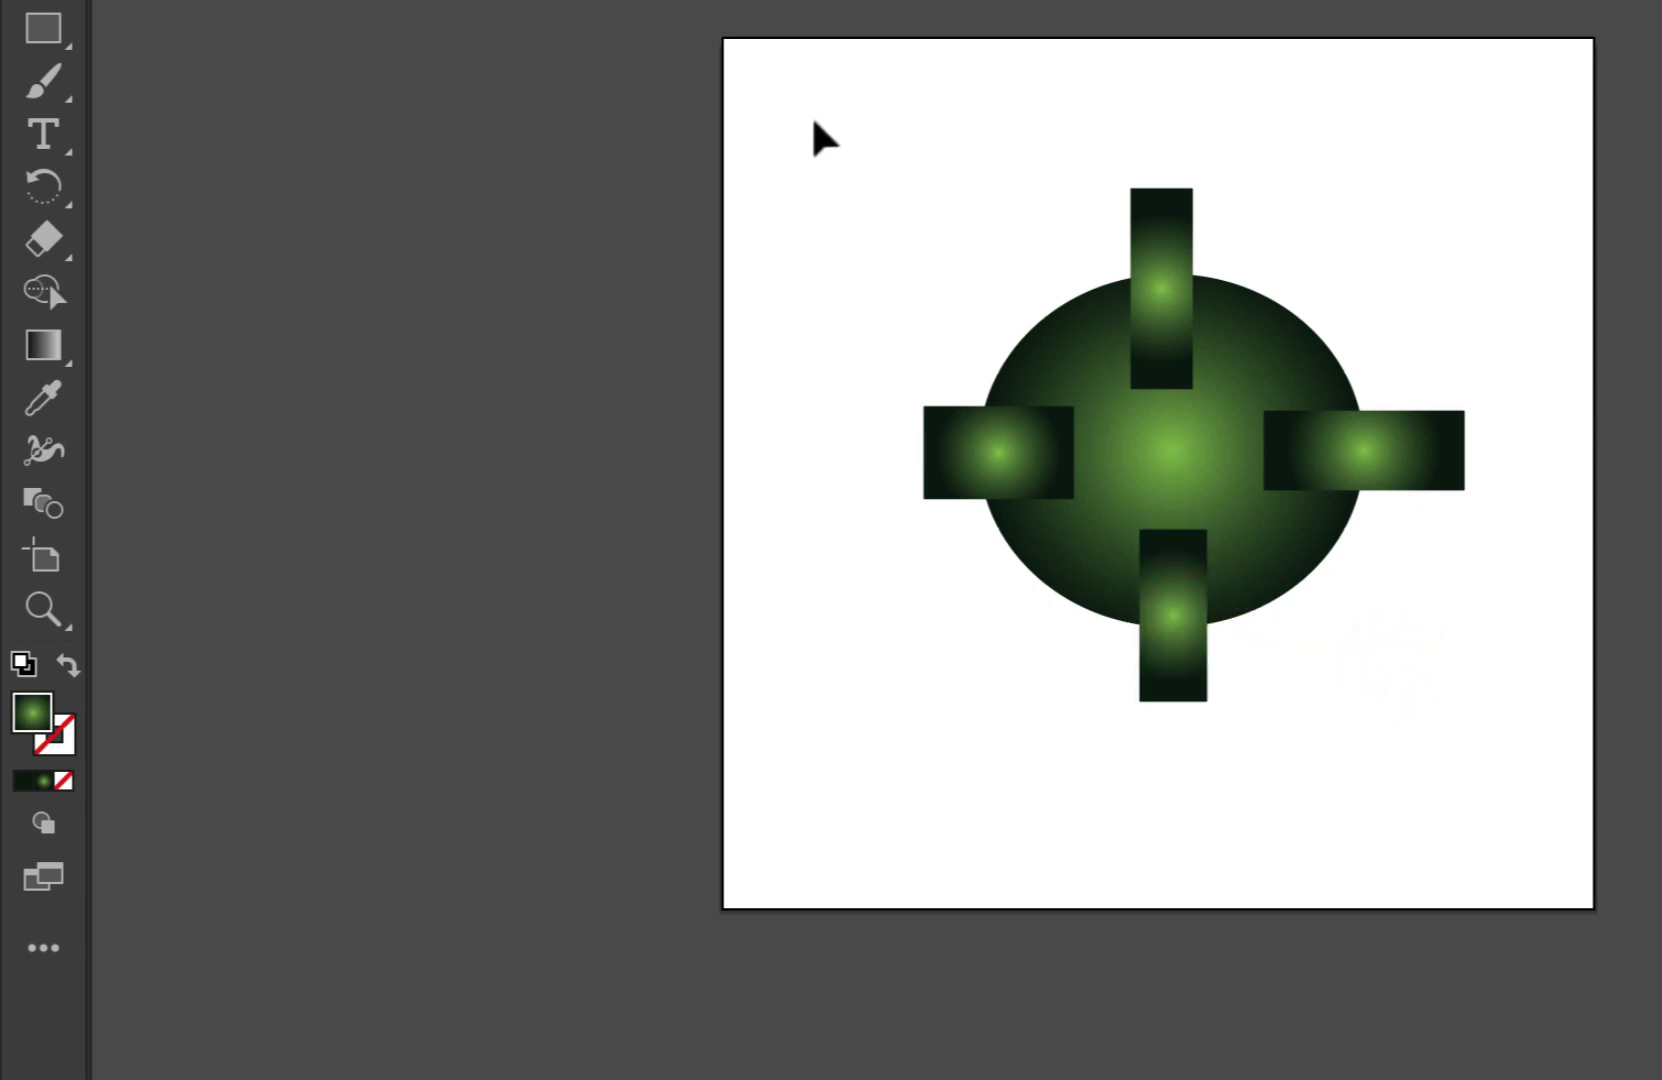
Select the ellipse and all four rectangles and merge them into a single shape with the Shape Builder tool.
left_click_drag(813, 118, 1518, 742)
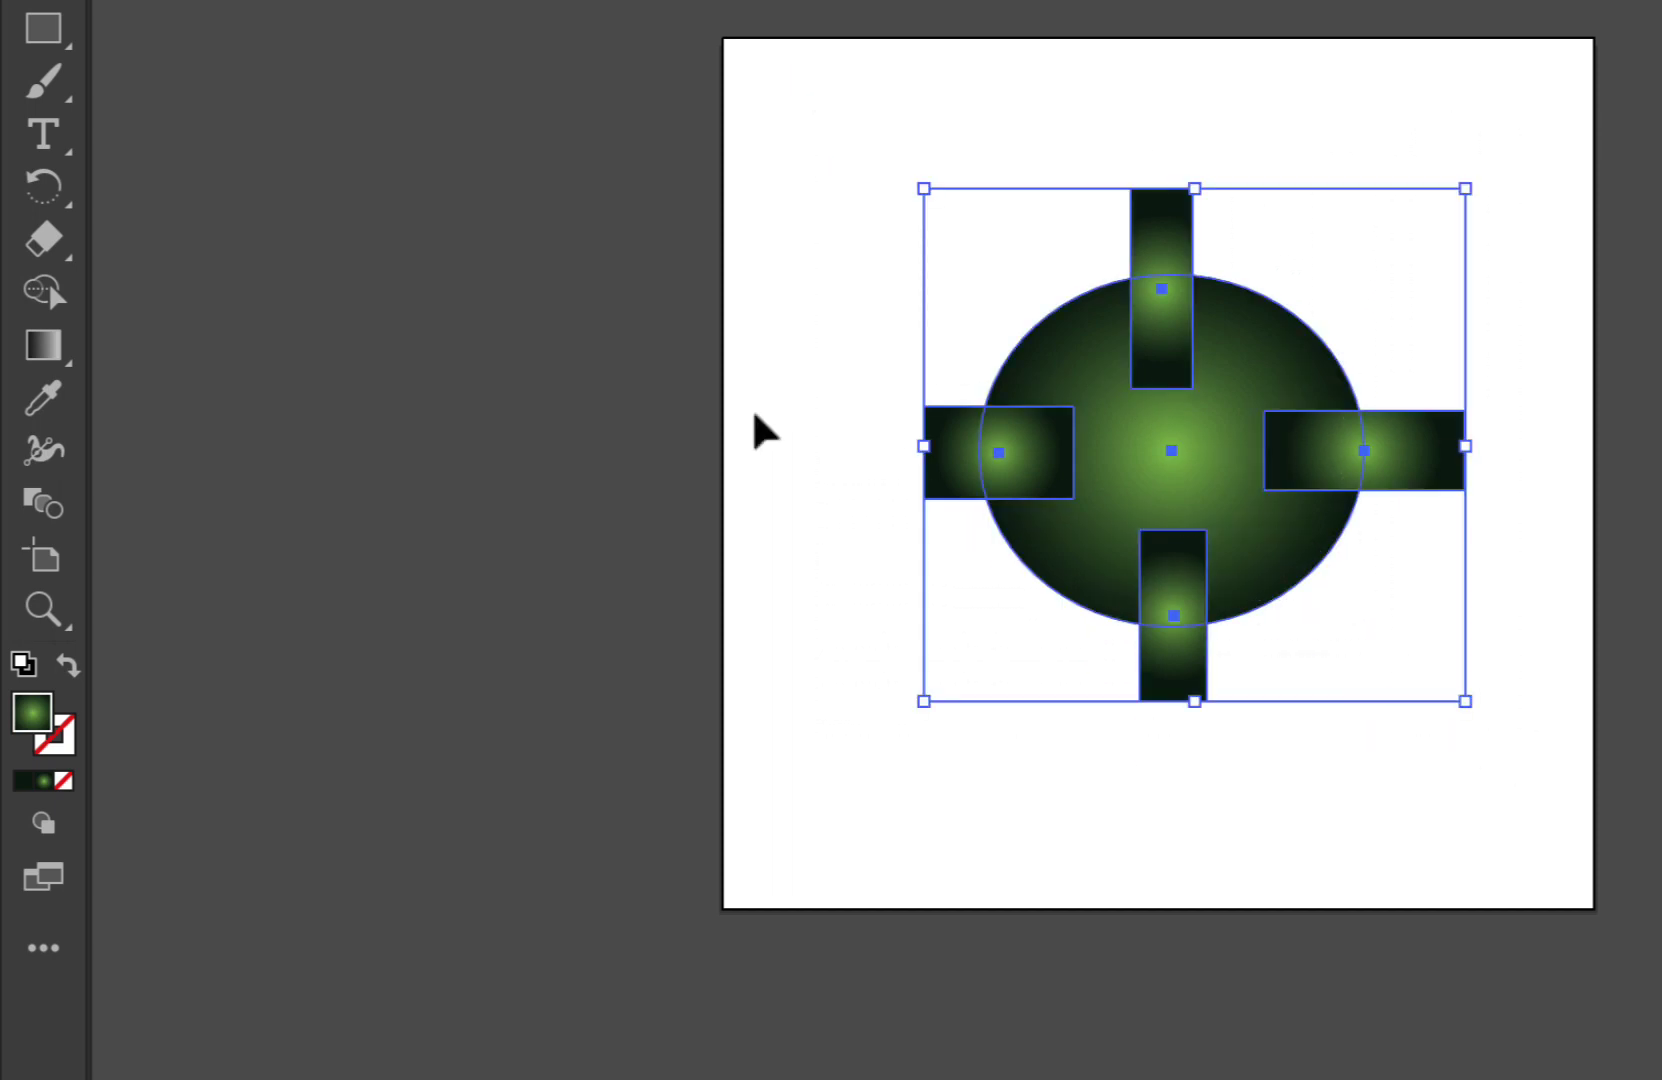
left_click(49, 289)
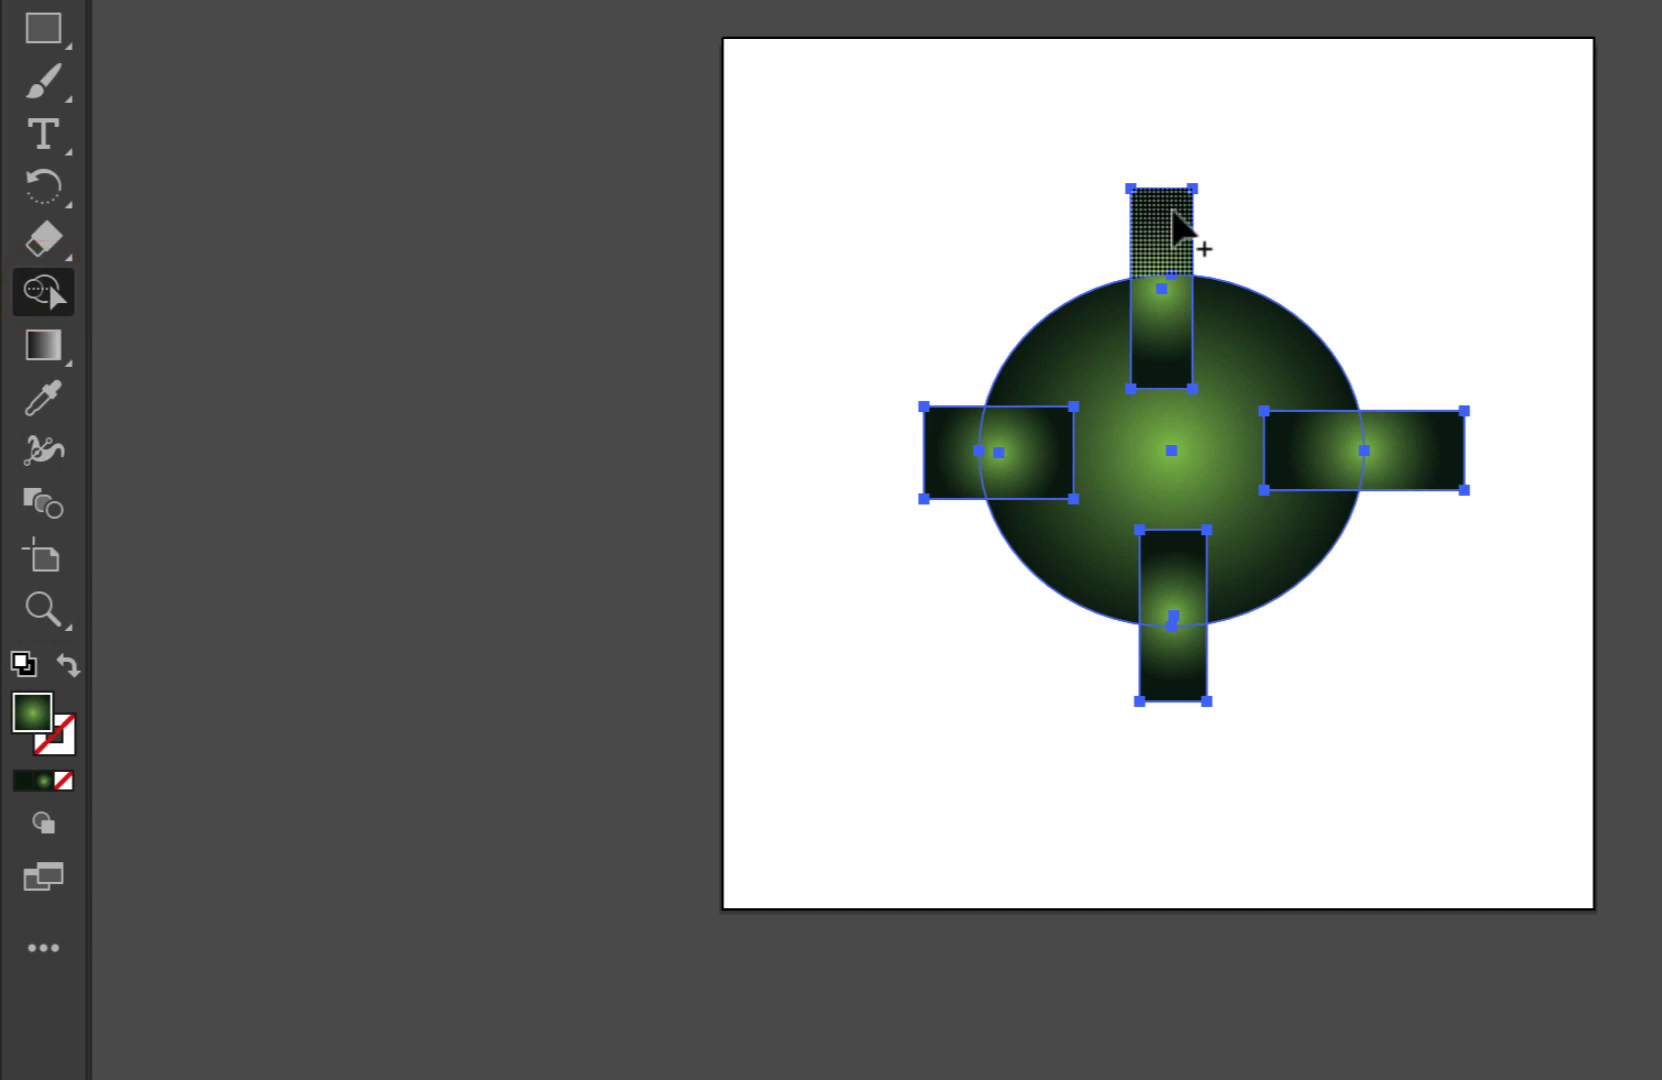
left_click(1166, 232)
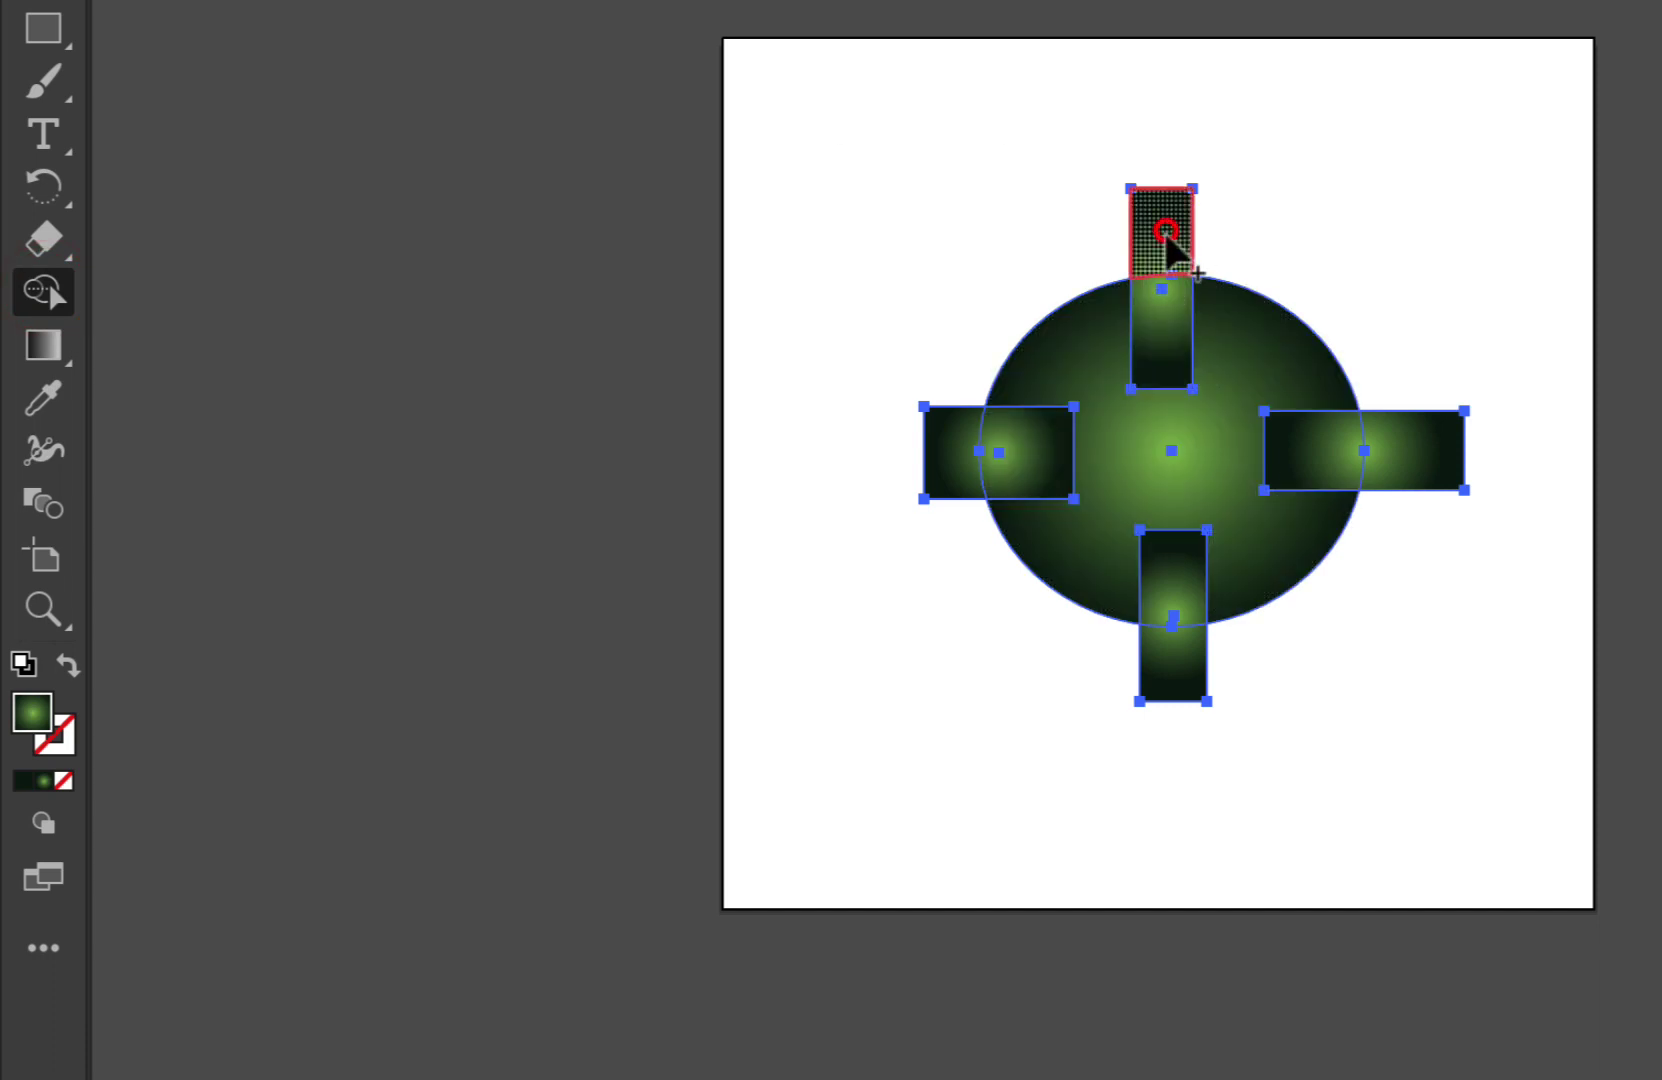
mouse_move(1166, 232)
left_mouse_down()
mouse_move(1172, 331)
mouse_move(1093, 362)
mouse_move(1040, 448)
mouse_move(964, 463)
mouse_move(1118, 443)
mouse_move(1421, 449)
mouse_move(1232, 470)
mouse_move(1173, 549)
mouse_move(1170, 651)
left_mouse_up()
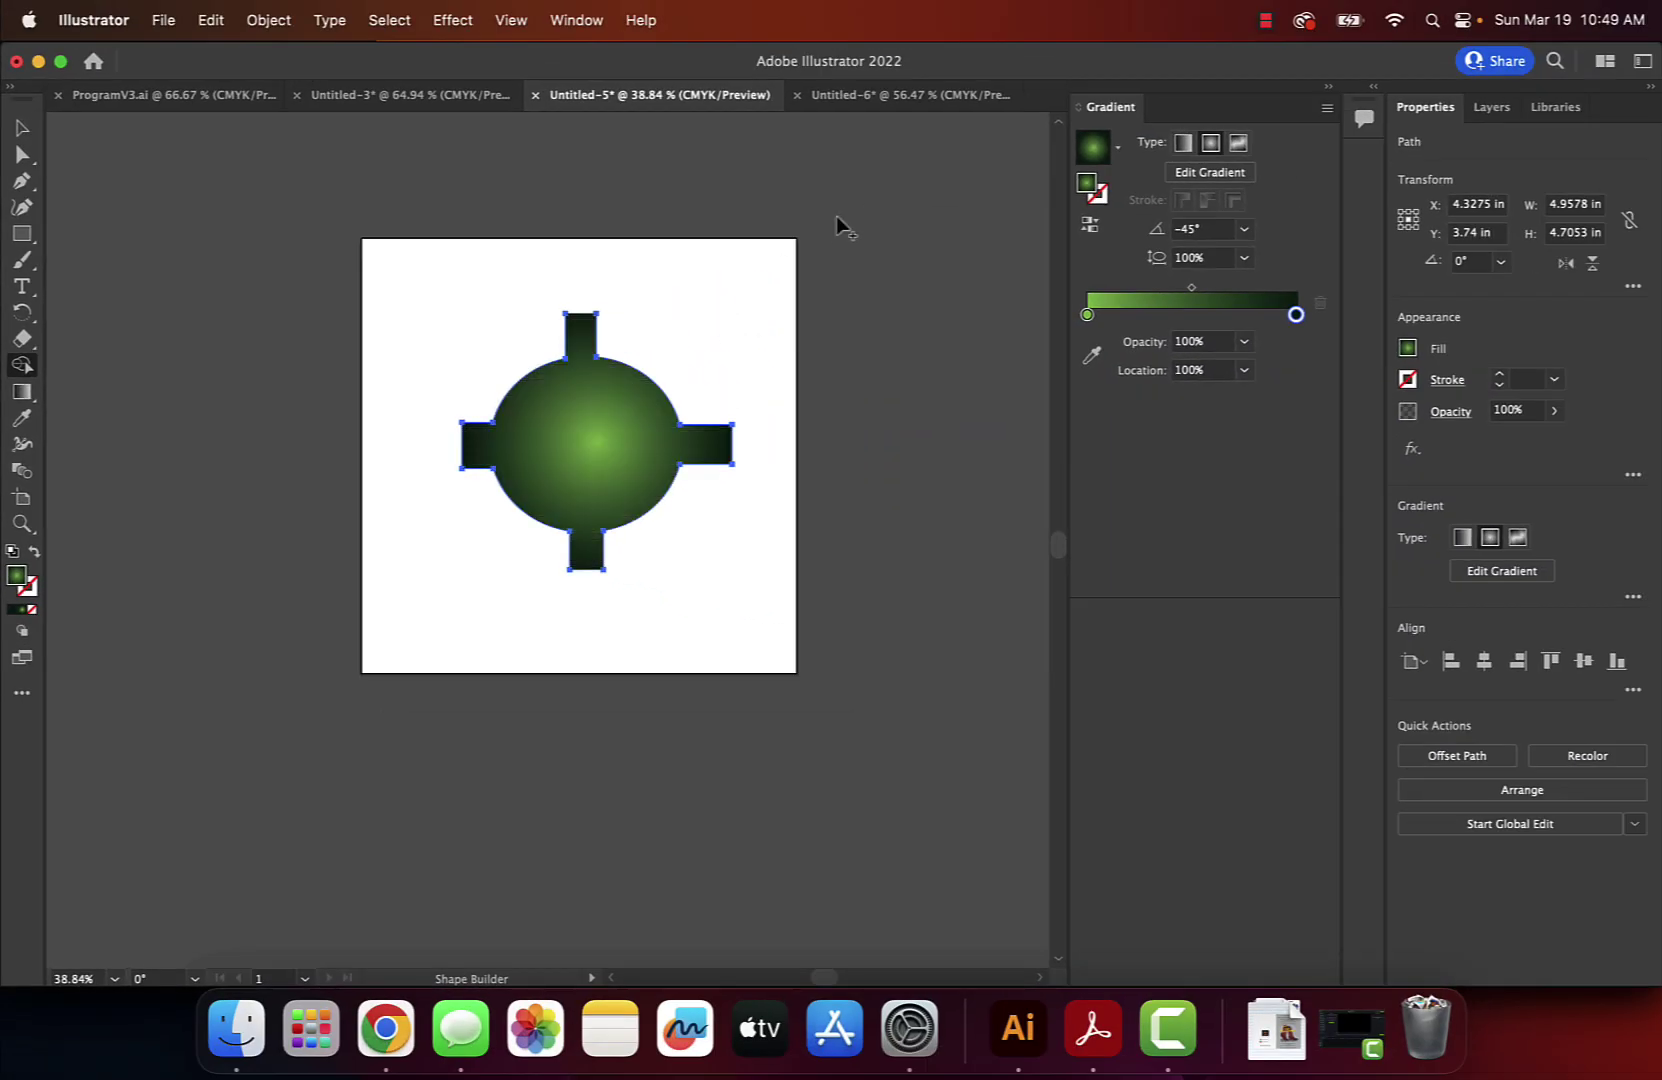
left_click(614, 421)
Enlarge the merged shape to about 18.1 x 17.2 in so that its round body covers the whole artboard.
left_click(23, 125)
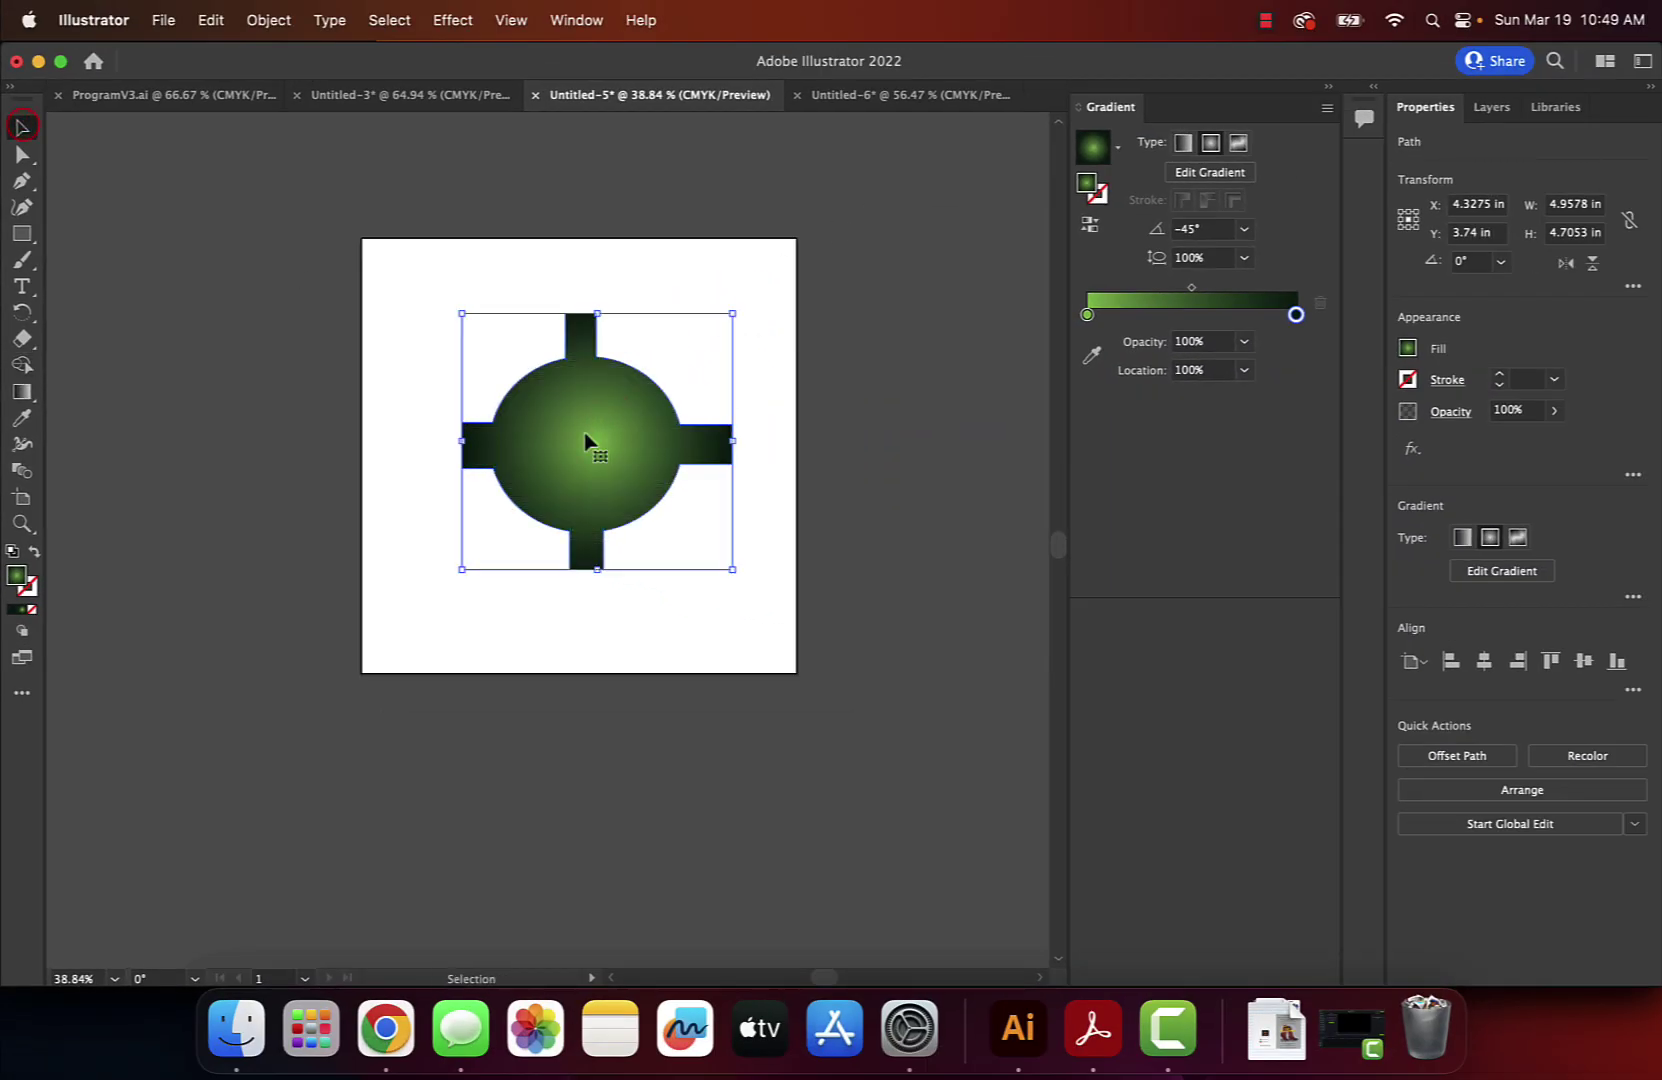
left_click_drag(731, 569, 941, 768)
left_click_drag(461, 314, 113, 127)
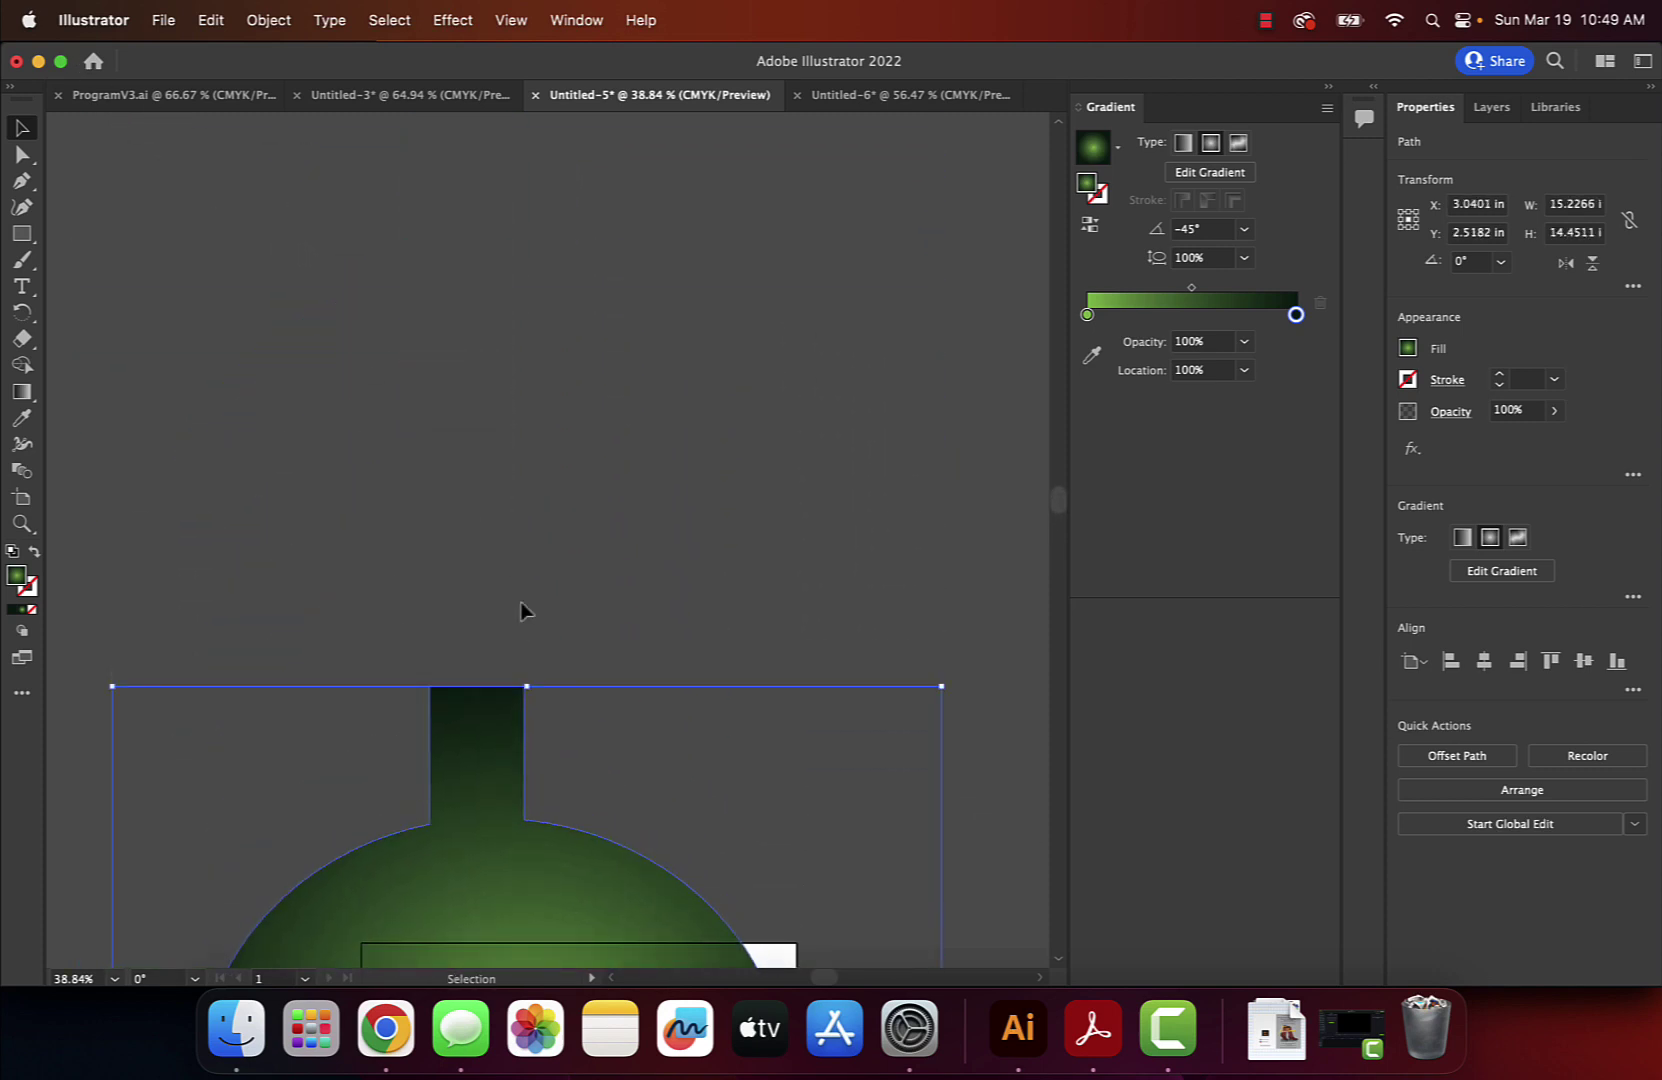
scroll(523, 612, "up", 10)
scroll(523, 612, "right", 5)
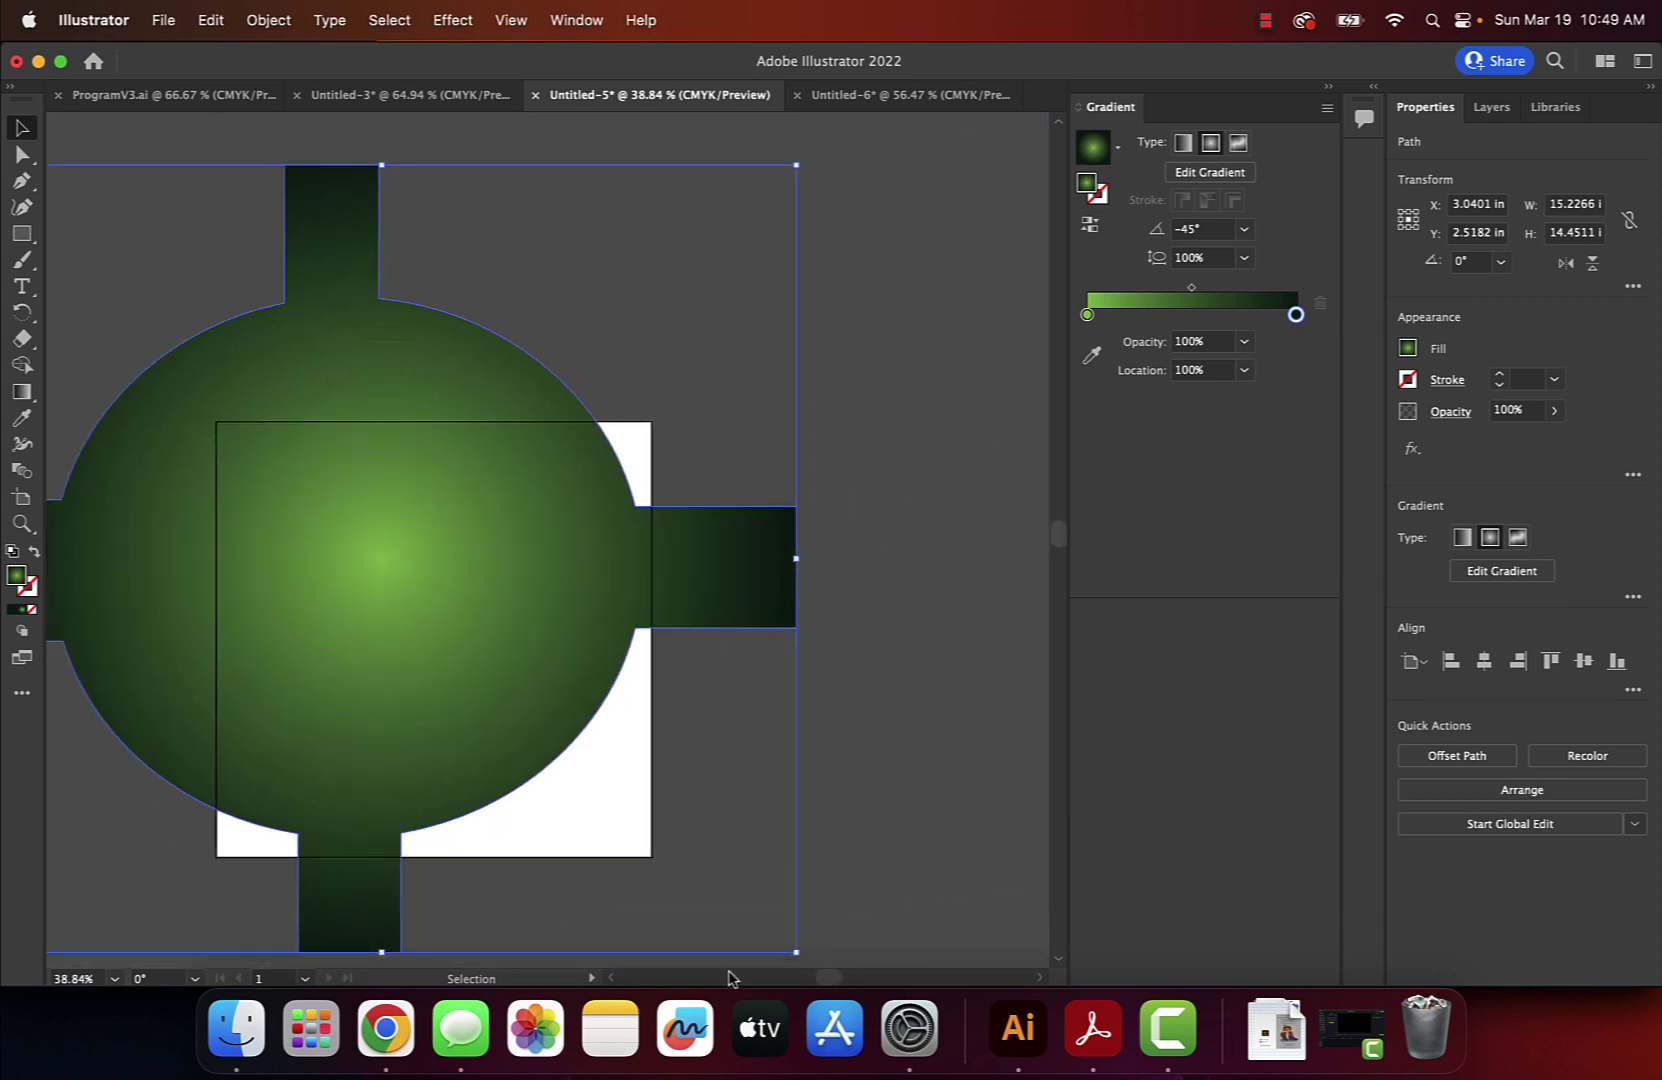
scroll(728, 978, "down", 5)
scroll(728, 978, "left", 2)
left_click_drag(836, 815, 991, 957)
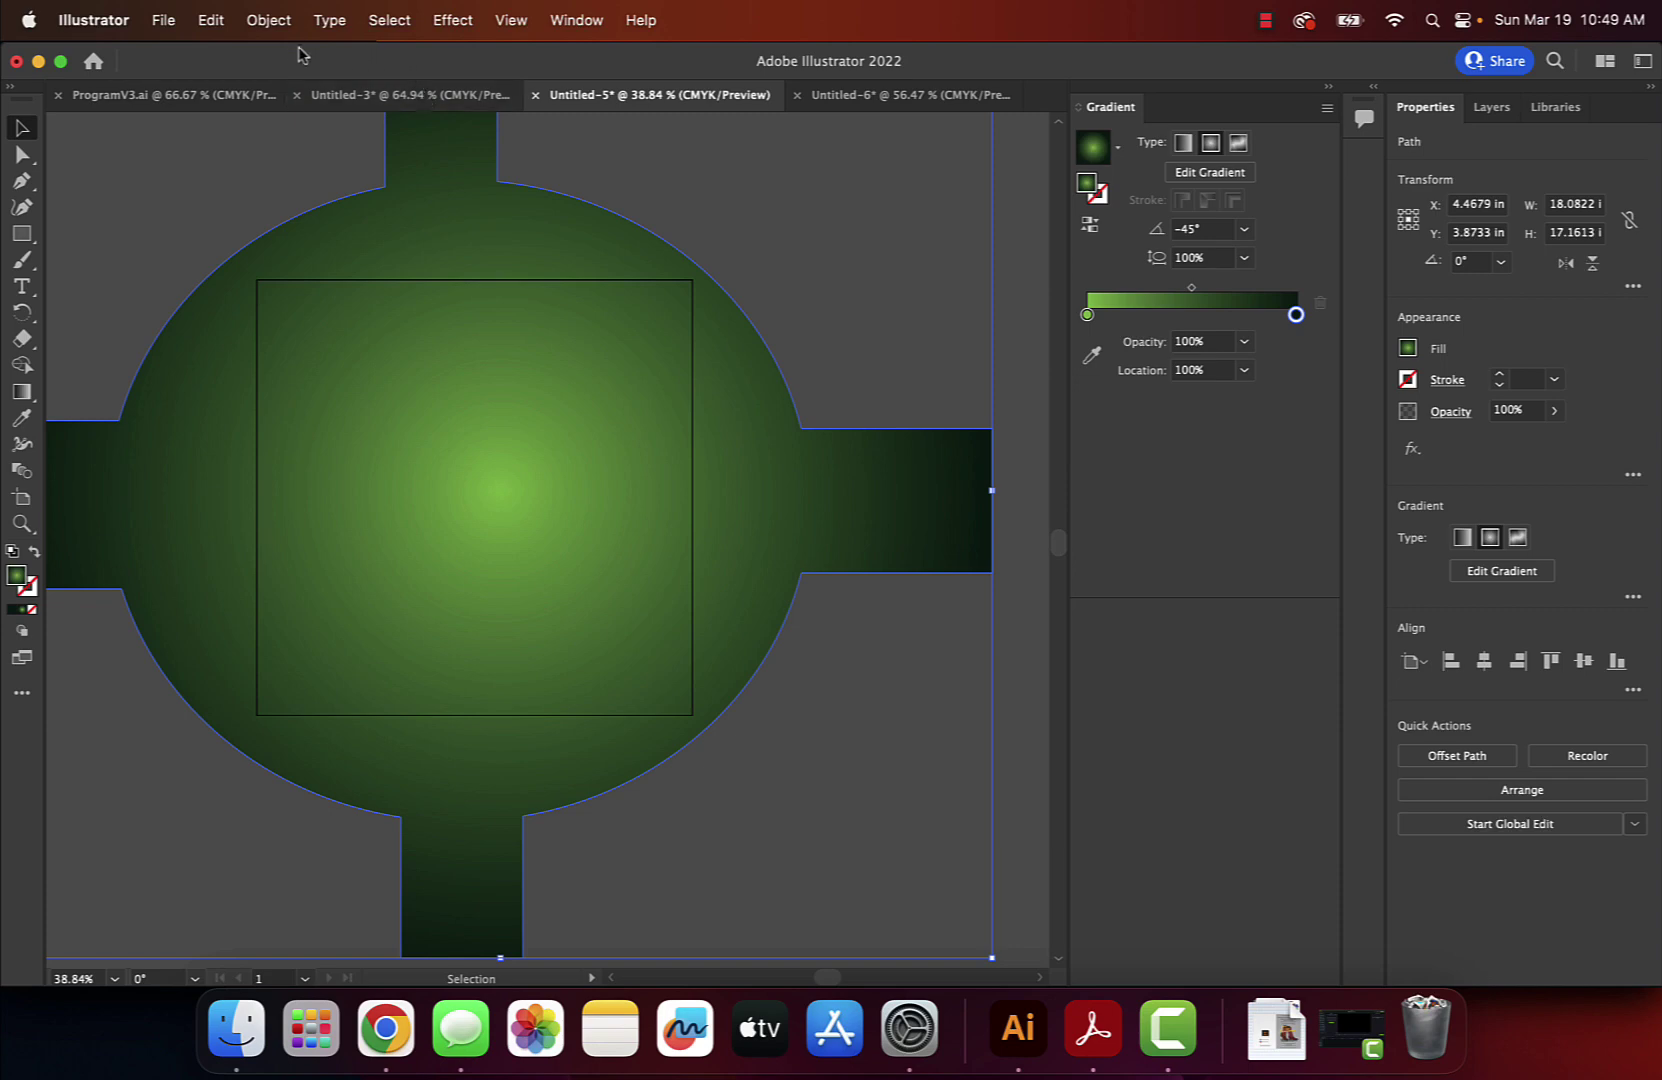
Create a copy of the merged shape with Transform Each, scaled to 90% horizontally and vertically and rotated 25°.
left_click(269, 20)
mouse_move(270, 67)
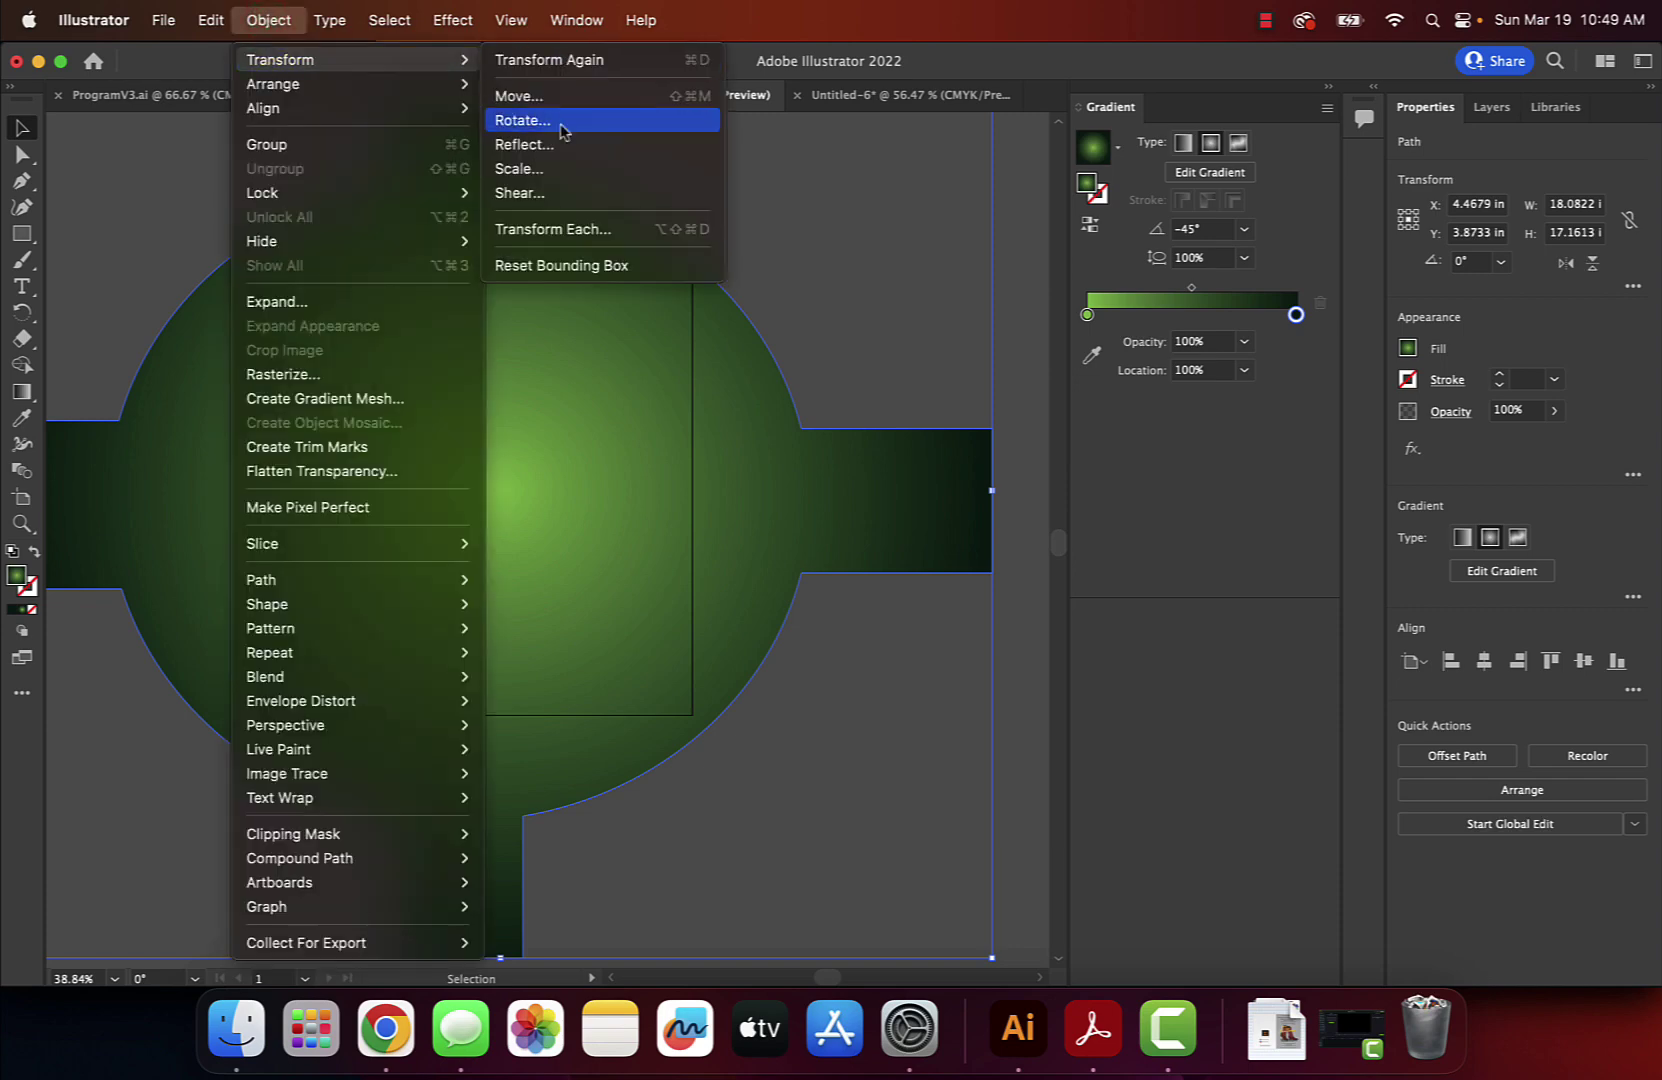
left_click(553, 238)
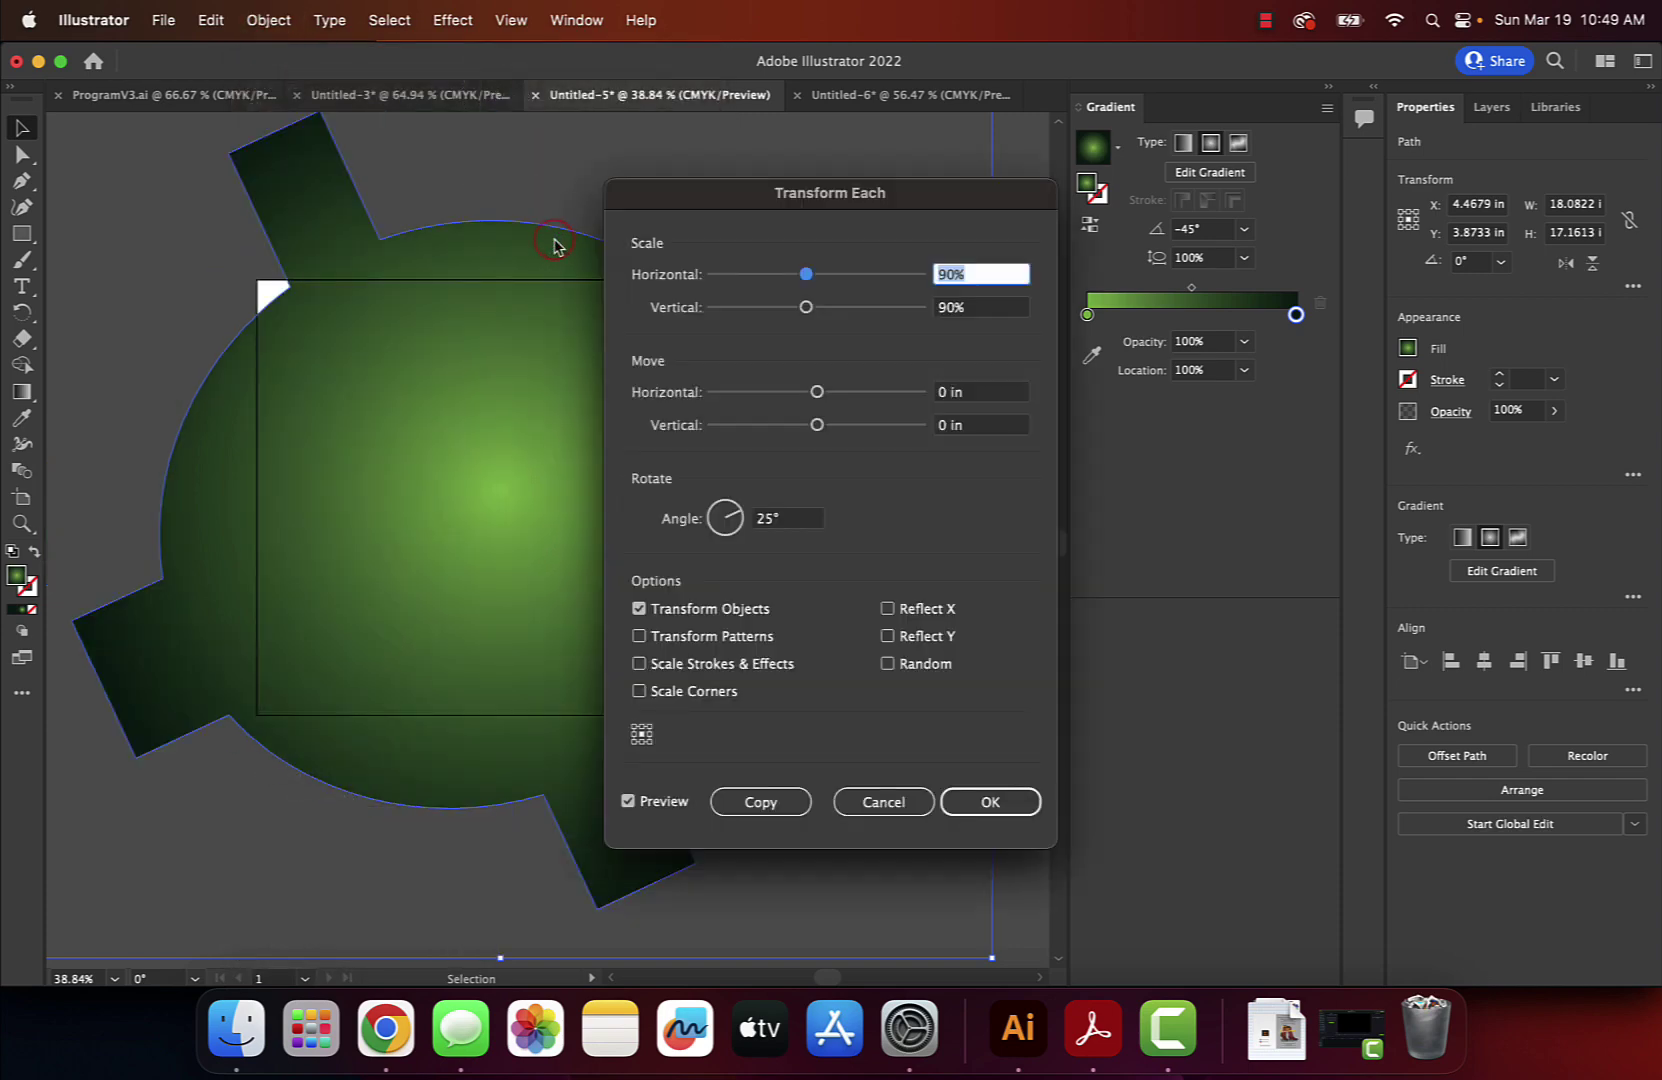
left_click(784, 801)
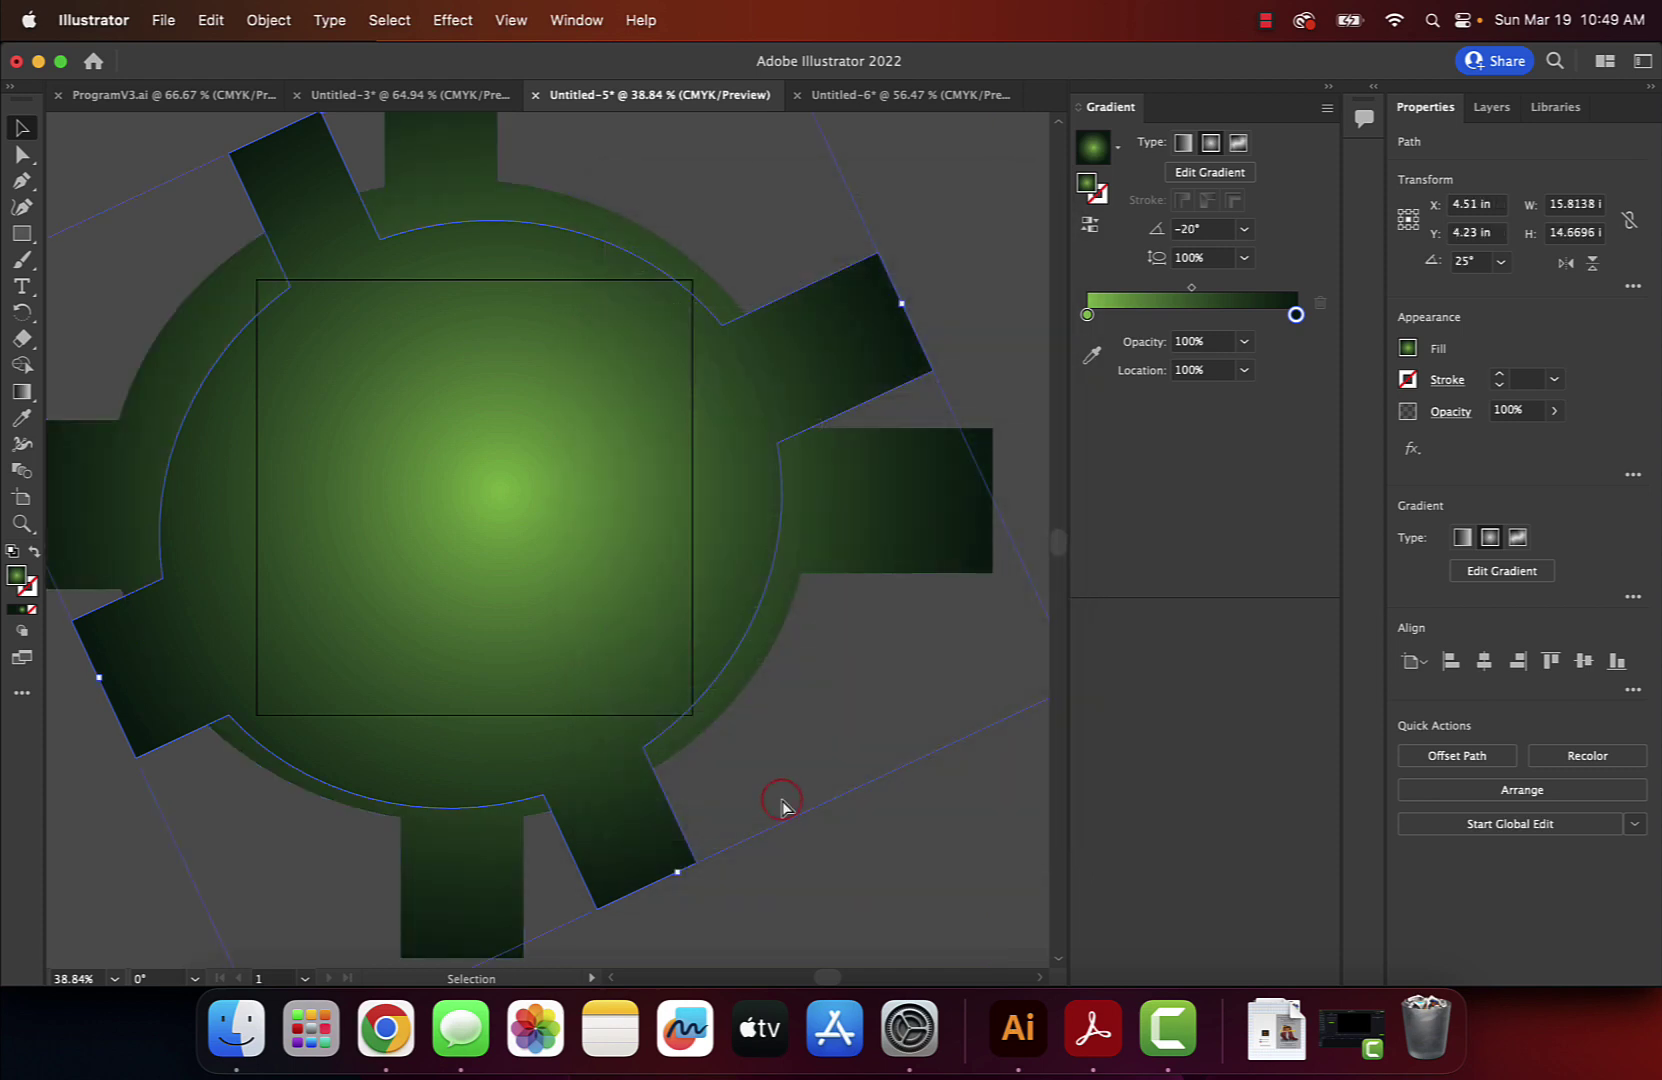
Repeat the copy transformation until the shrinking, rotating merged shapes spiral inward to a small shape about 1.2 in wide at the centre.
key("super+d")
key("super+d")
key("super+d")
key("super+d")
key("super+d")
key("super+d")
key("super+d")
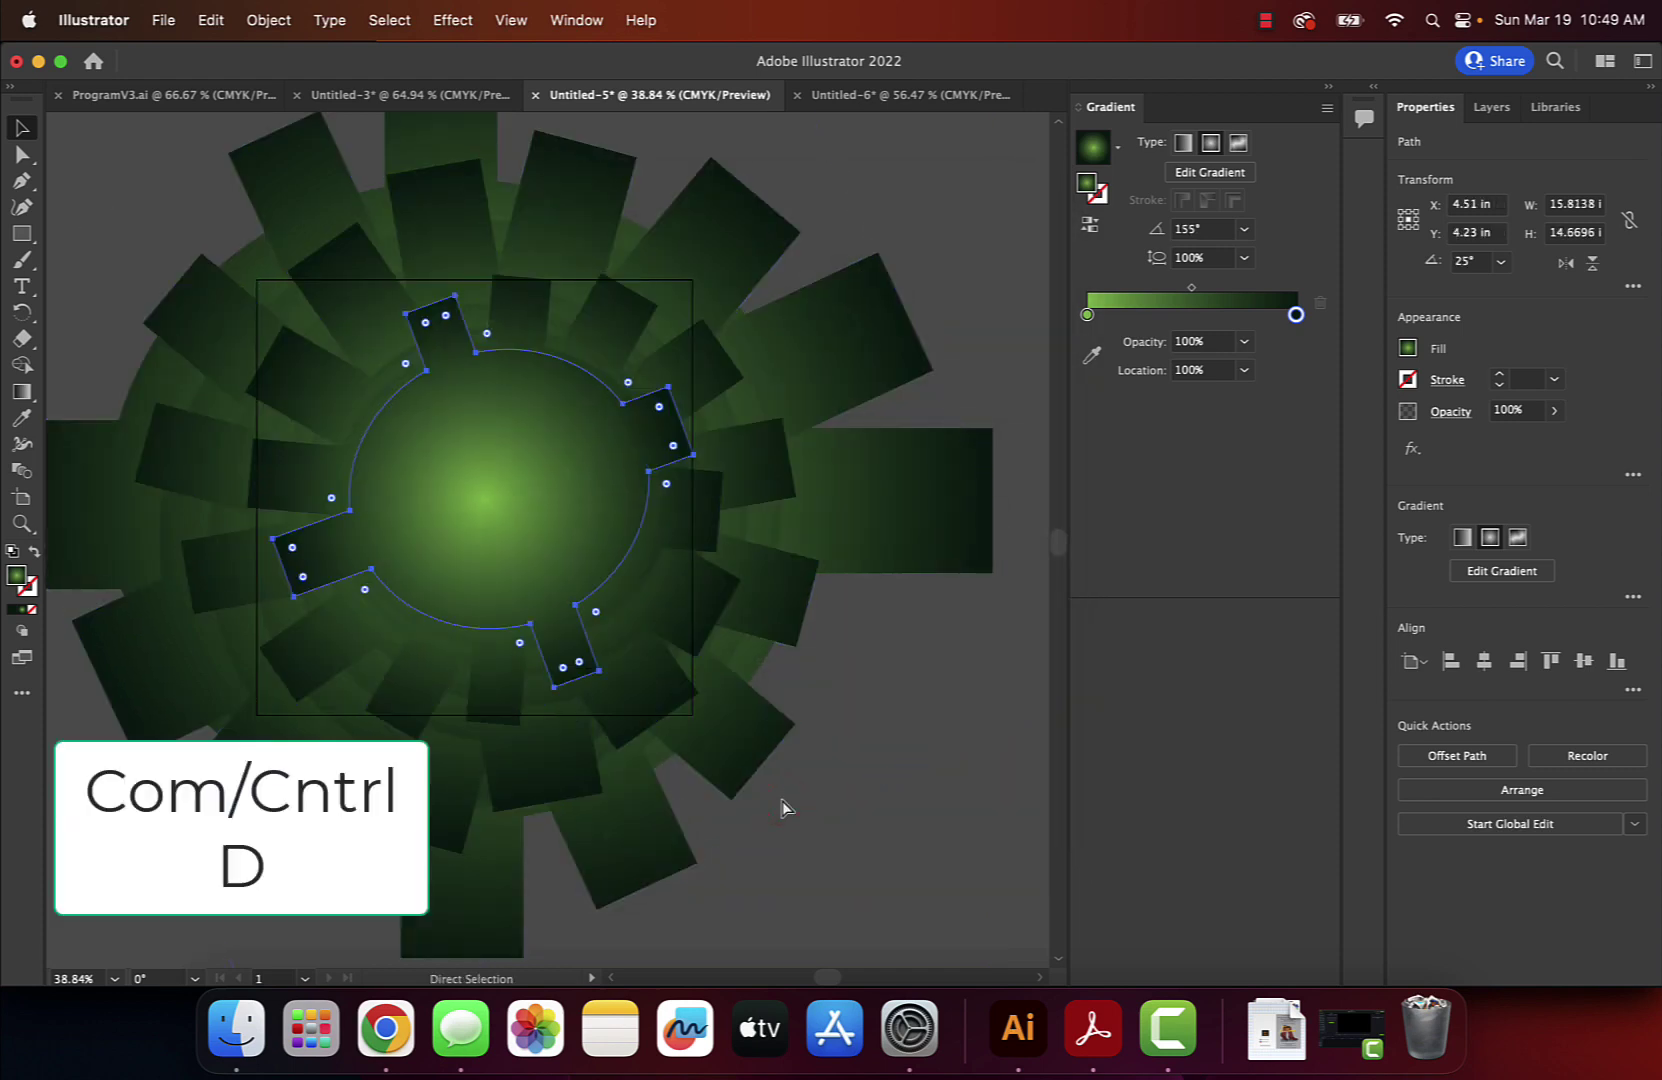
key("super+d")
key("super+d")
key("super+d")
key("super+d")
key("super+d")
key("super+d")
key("super+d")
key("super+d")
key("super+d")
key("super+d")
key("super+d")
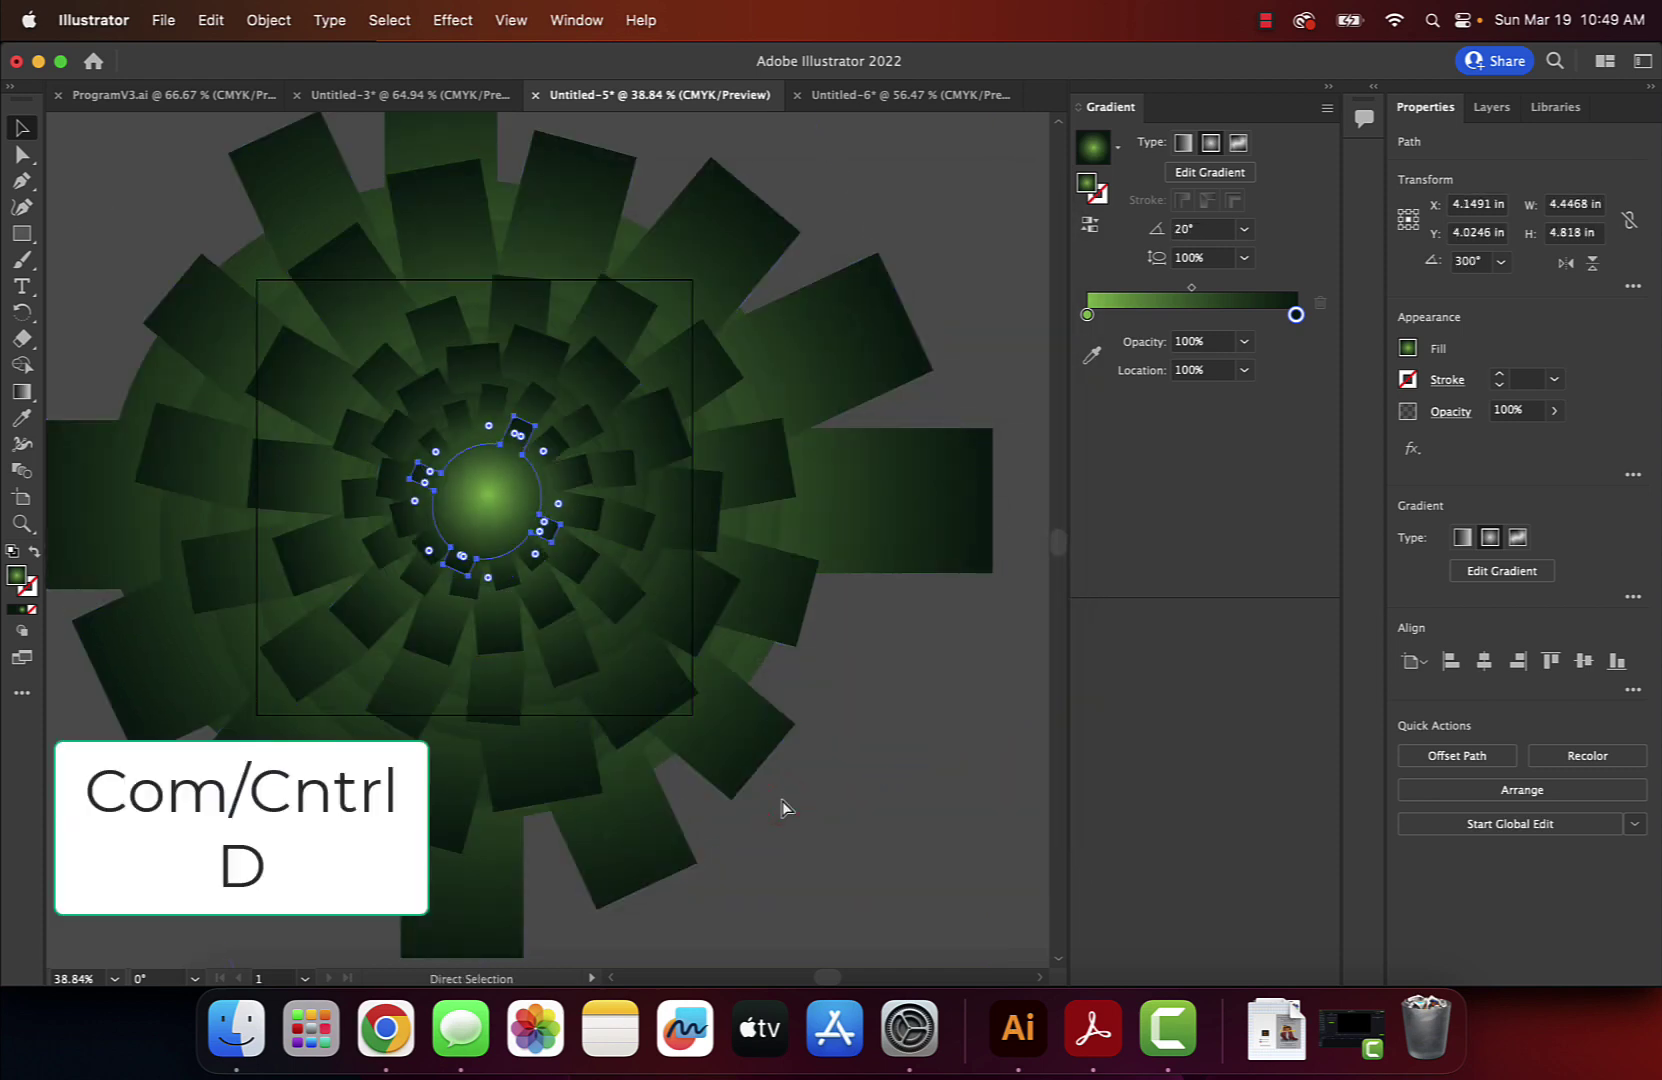
key("super+d")
key("super+d")
key("super+d")
key("super+d")
key("super+d")
key("super+d")
key("super+d")
key("super+d")
key("super+d")
key("super+d")
key("super+d")
key("super+d")
key("super+d")
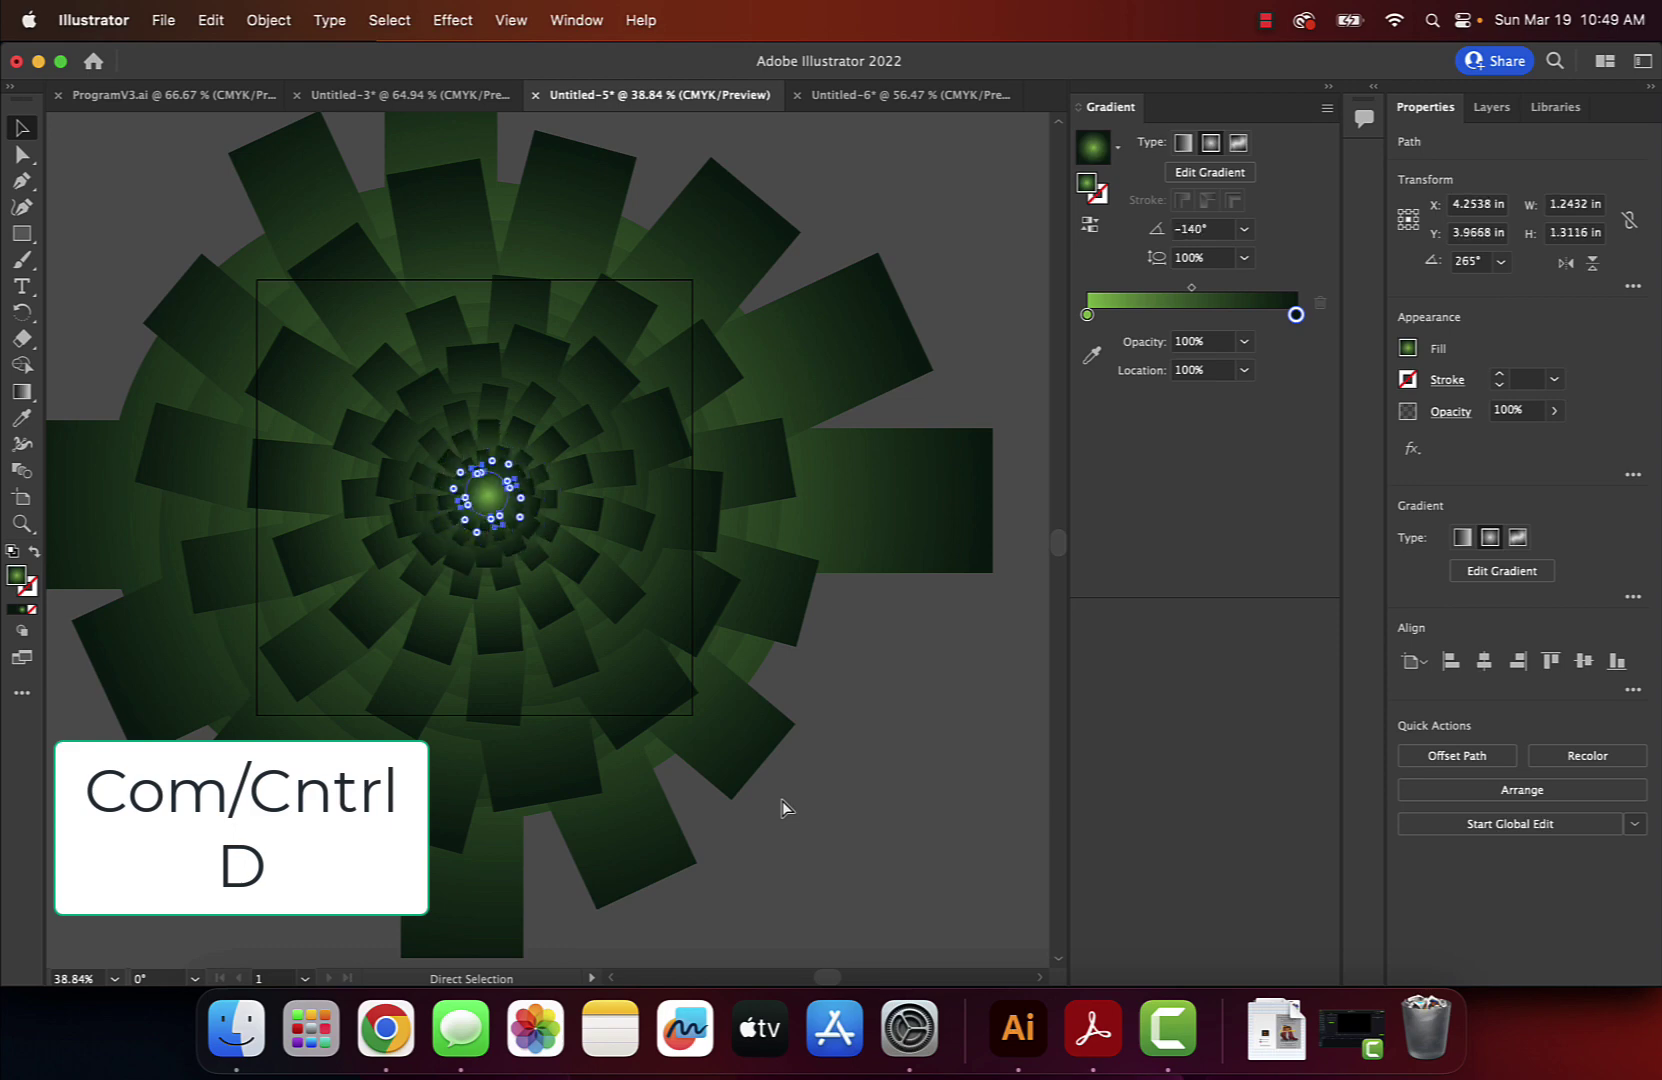
Repeat the copy transformation of the innermost shape until the newest copy at the spiral's centre is about 0.6 in wide.
key("super+d")
key("super+d")
key("super+d")
key("super+d")
key("super+d")
key("super+d")
key("super+d")
key("super+d")
key("super+d")
key("super+d")
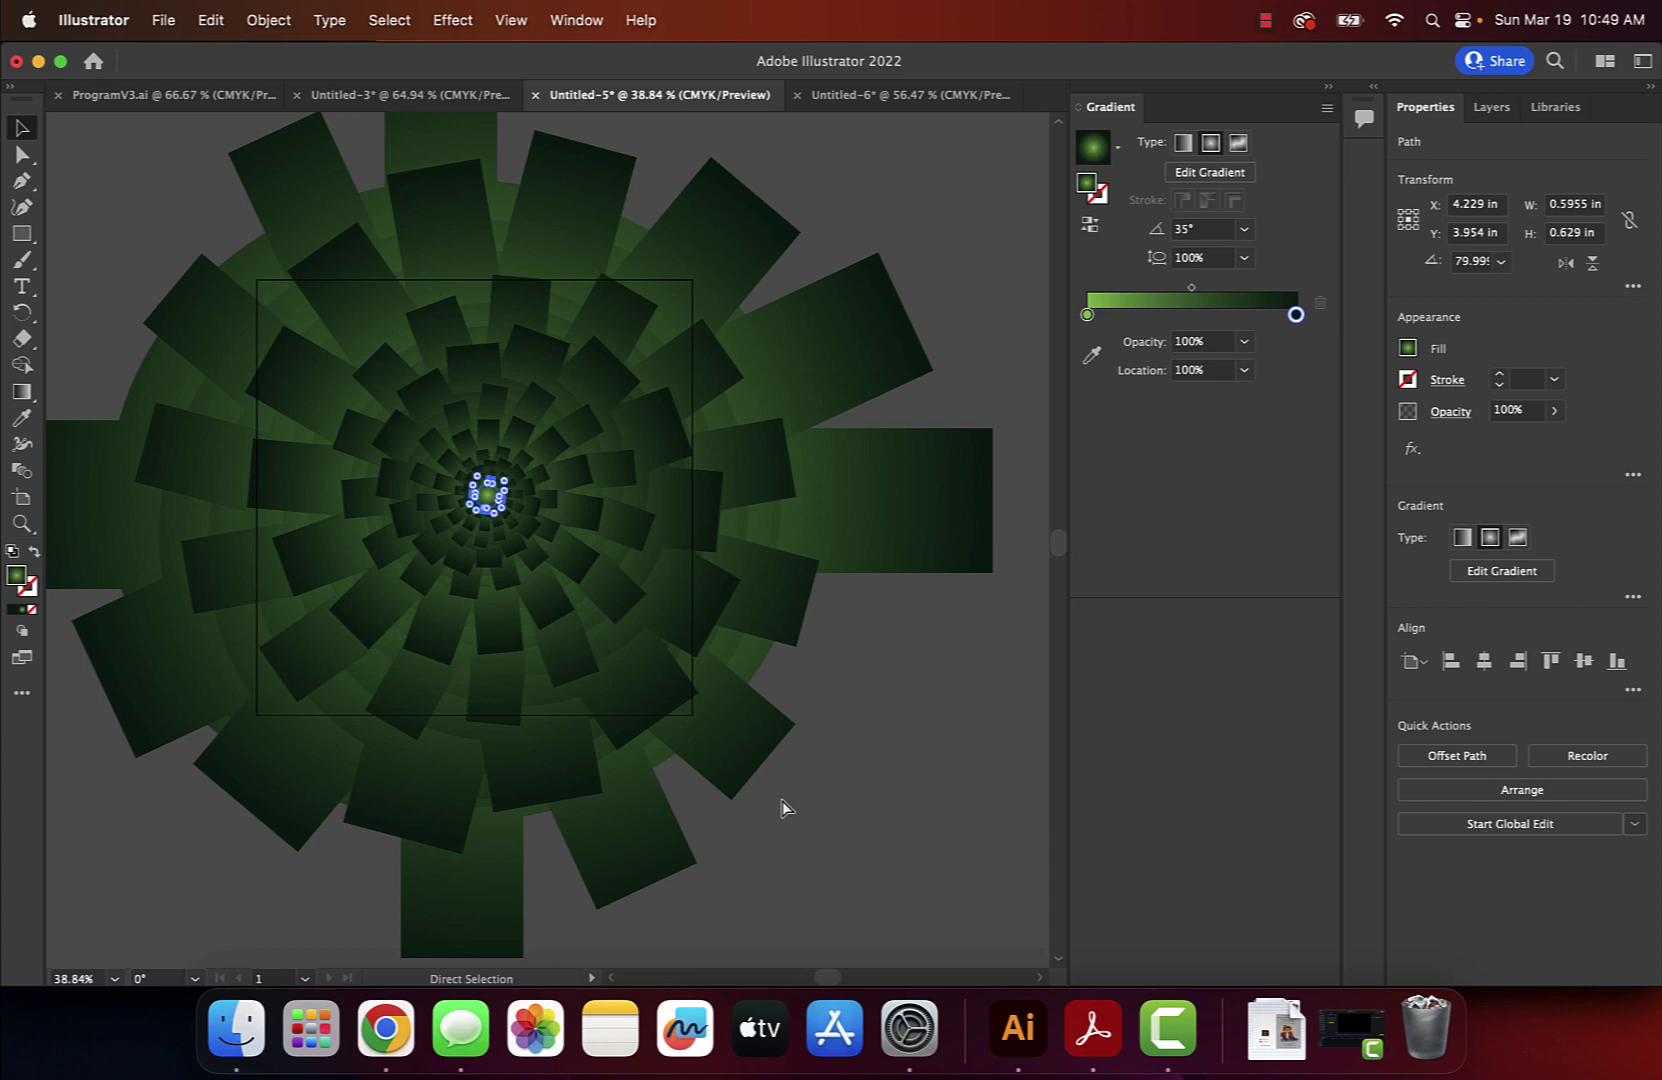
Recolour the radial gradient of all shapes from pink (C 14.12, M 64.71) to very dark purple (C 78.04, M 87.84, Y 49.8, K 67.84).
key("super+a")
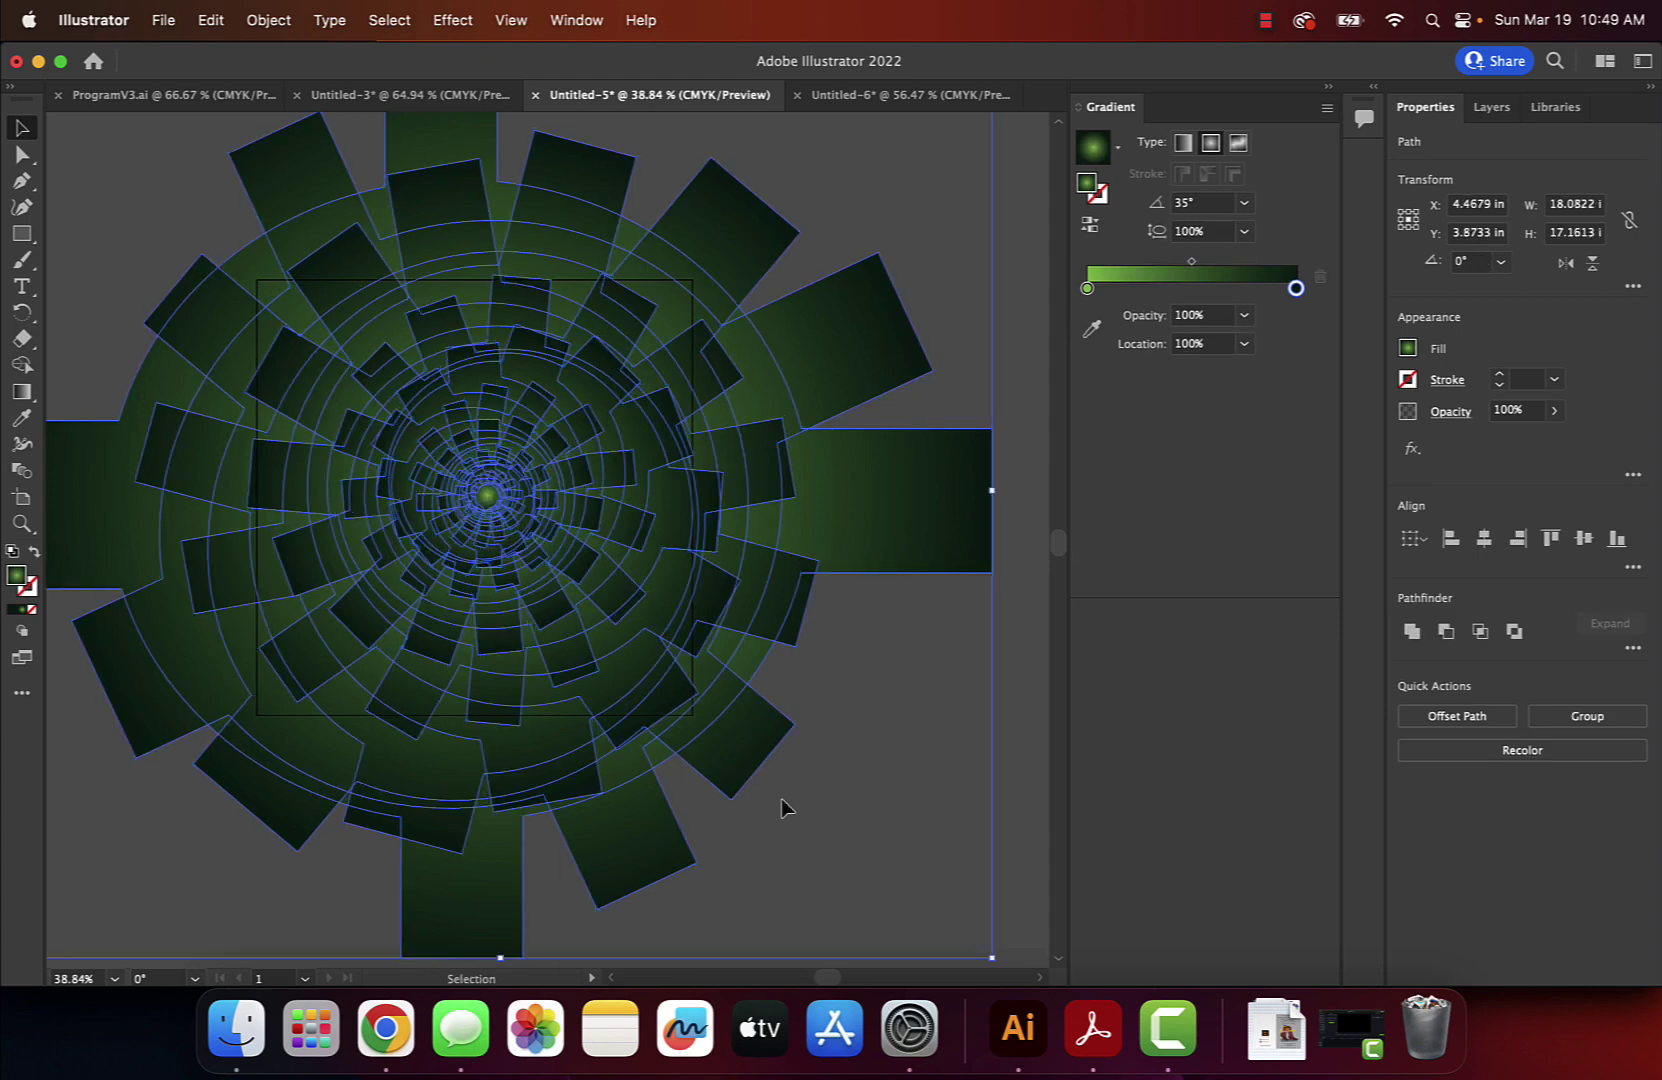
double_click(1088, 289)
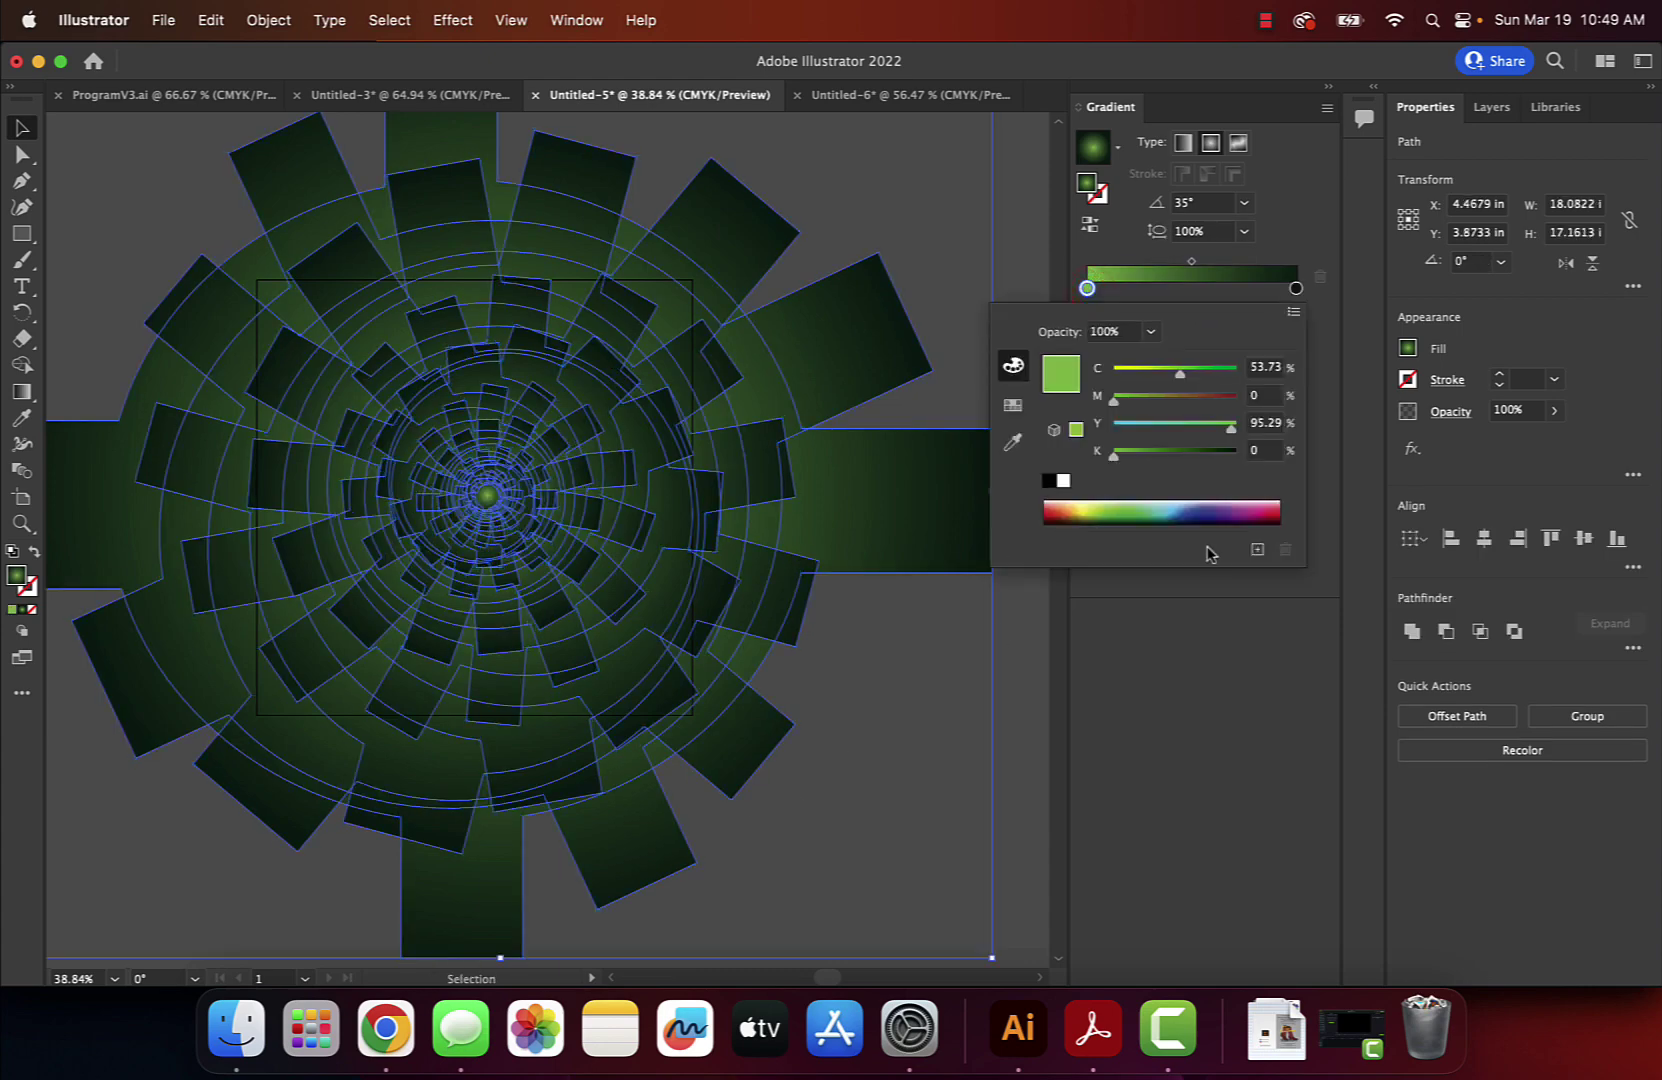
left_click(1245, 504)
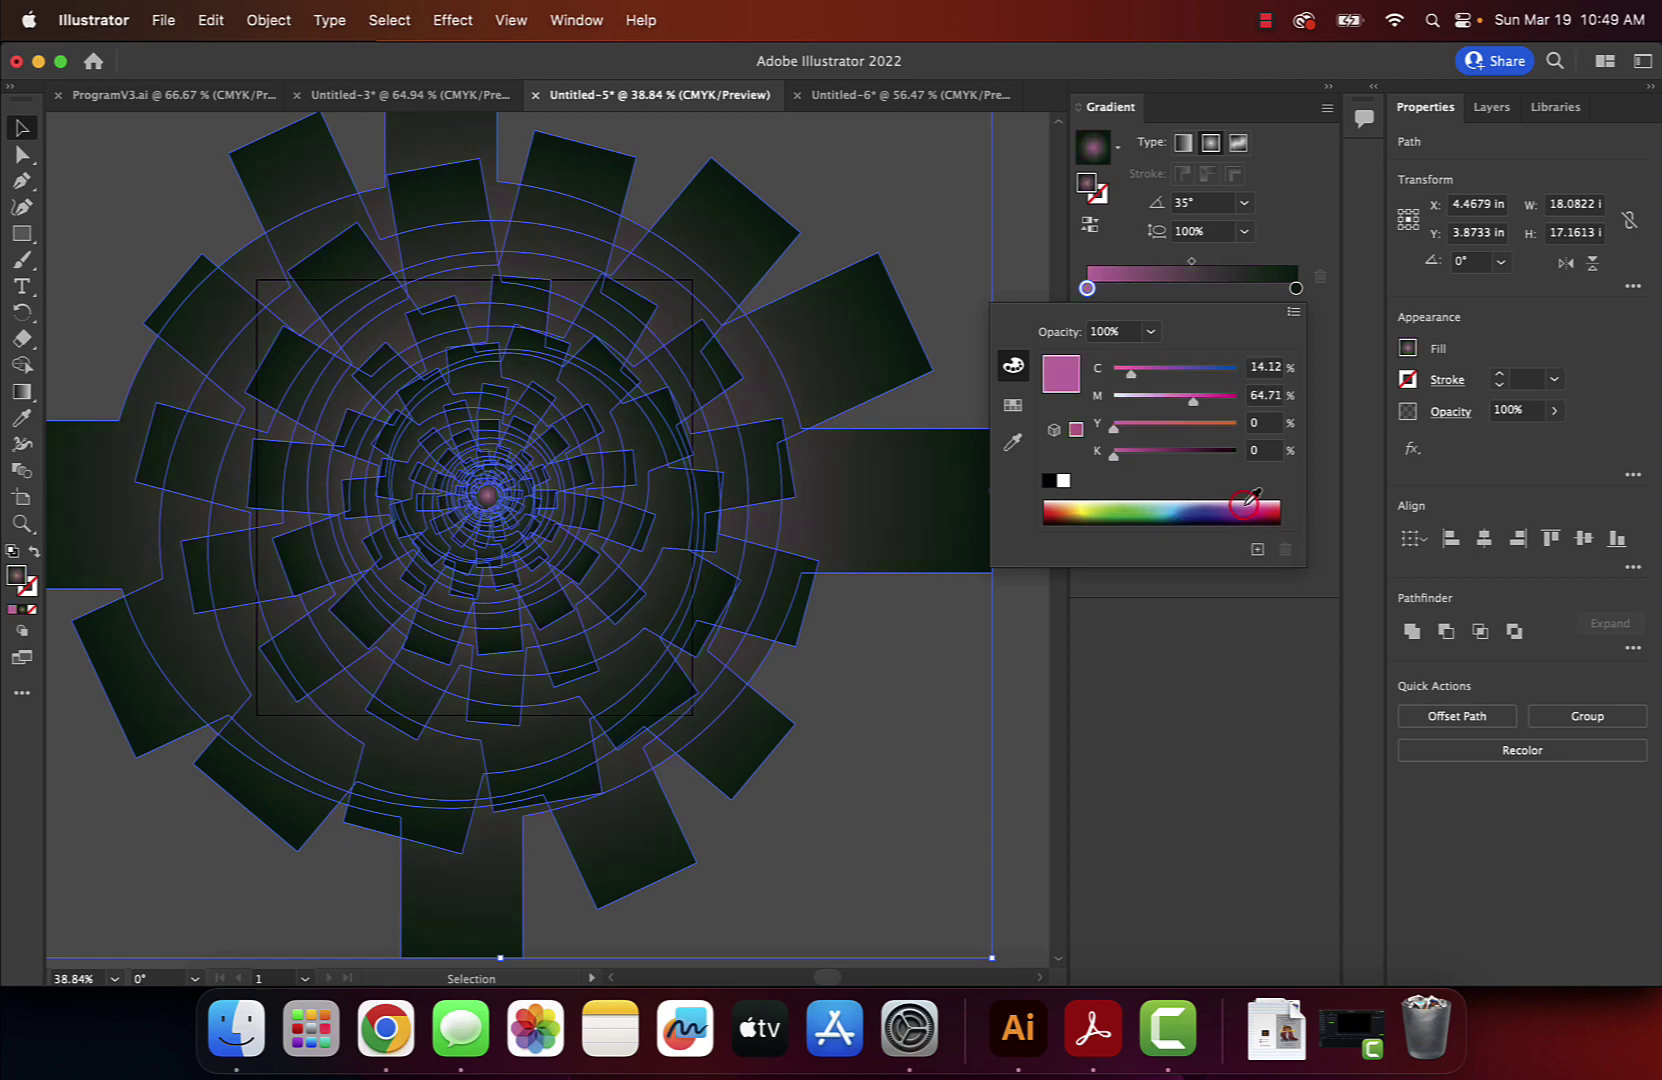
double_click(1296, 288)
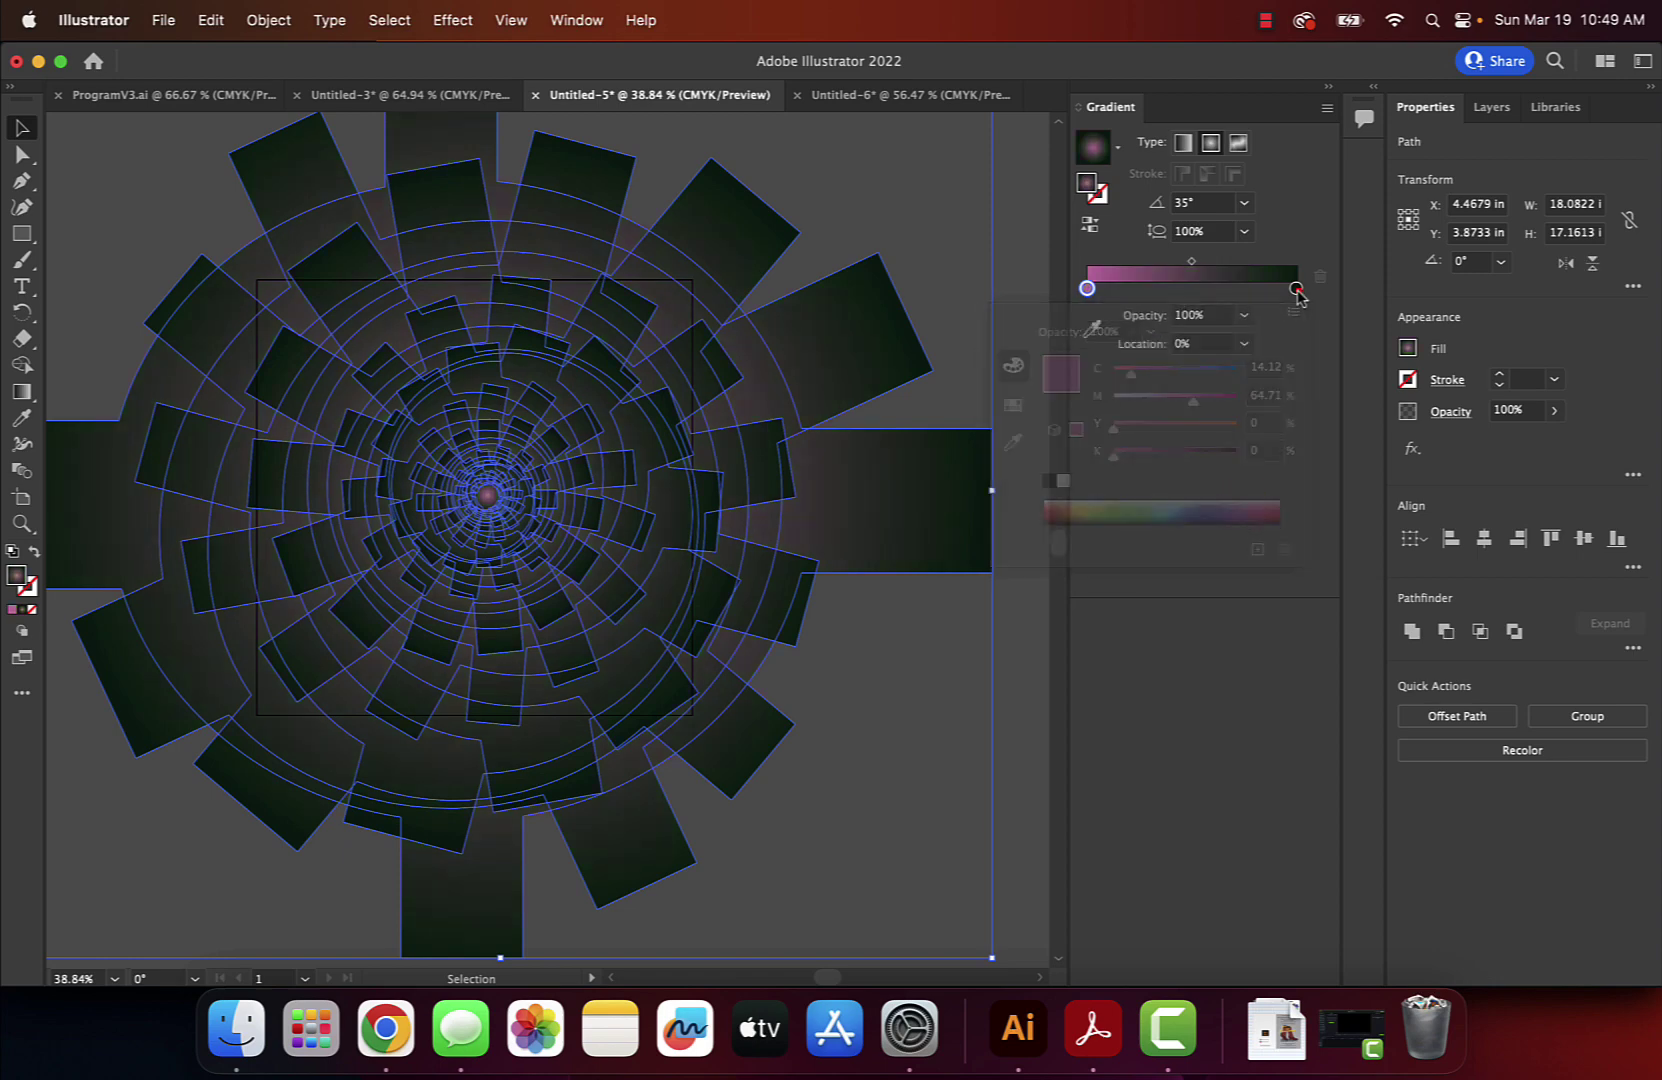
left_click(1232, 520)
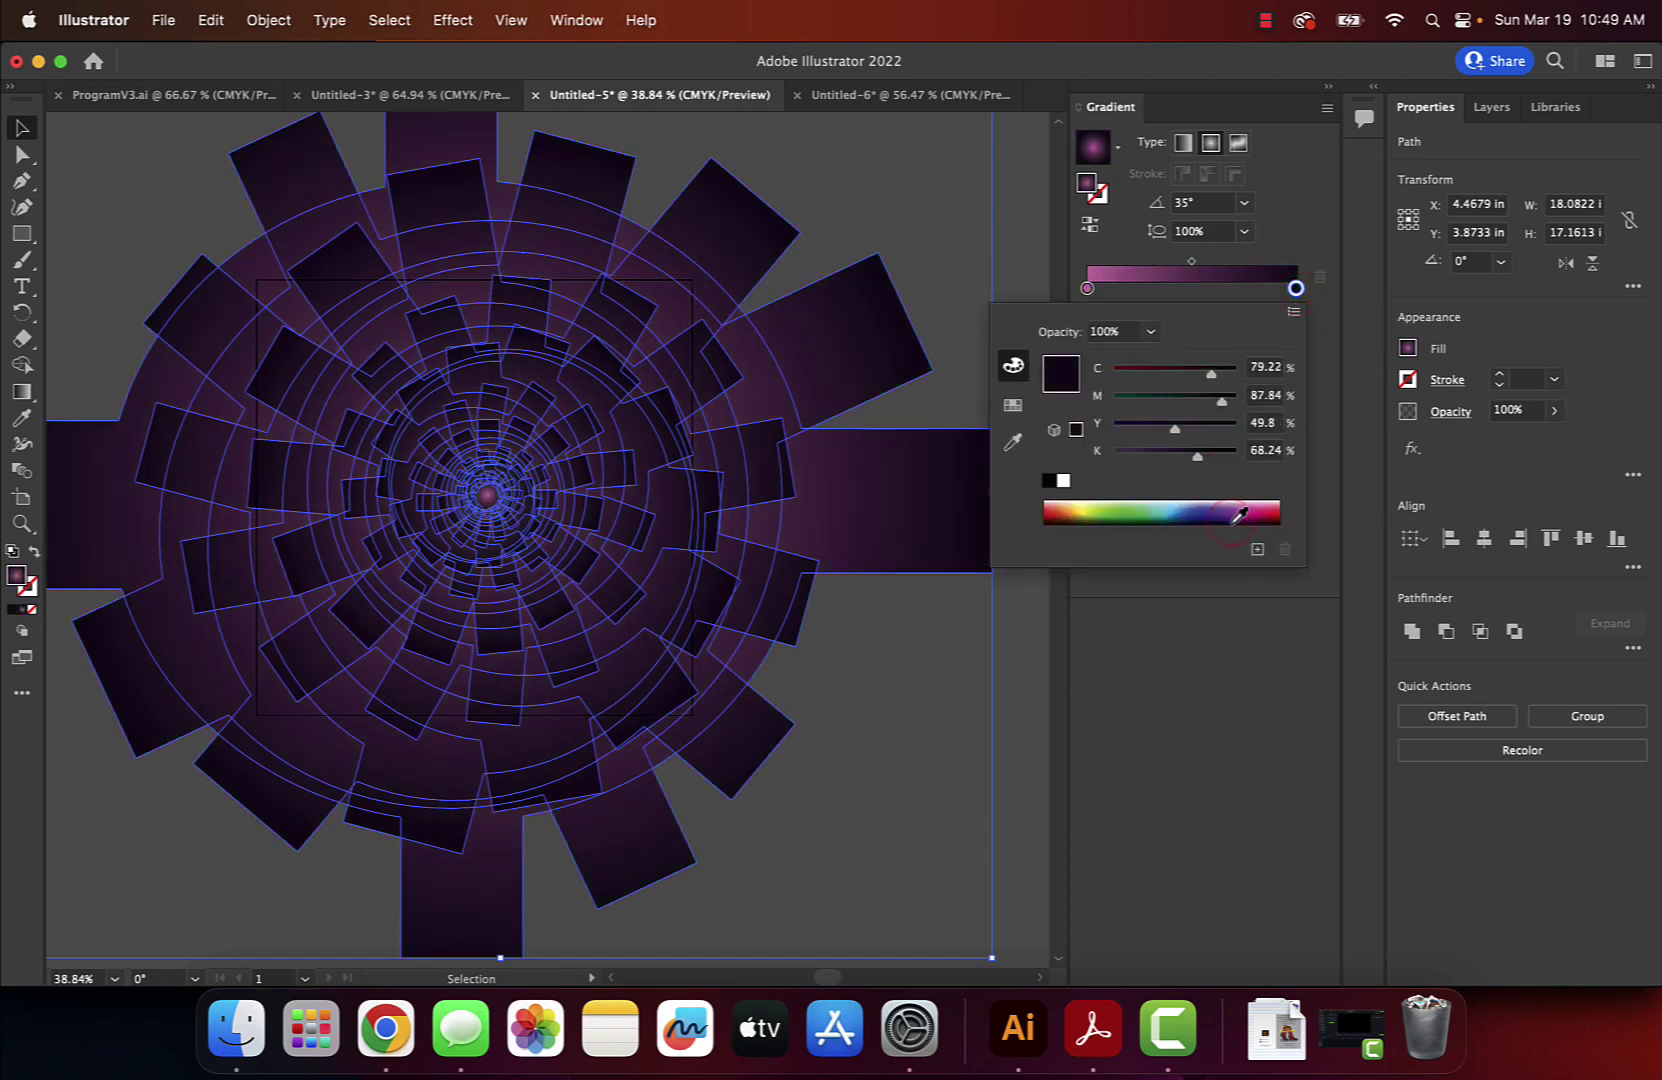
left_click(1238, 503)
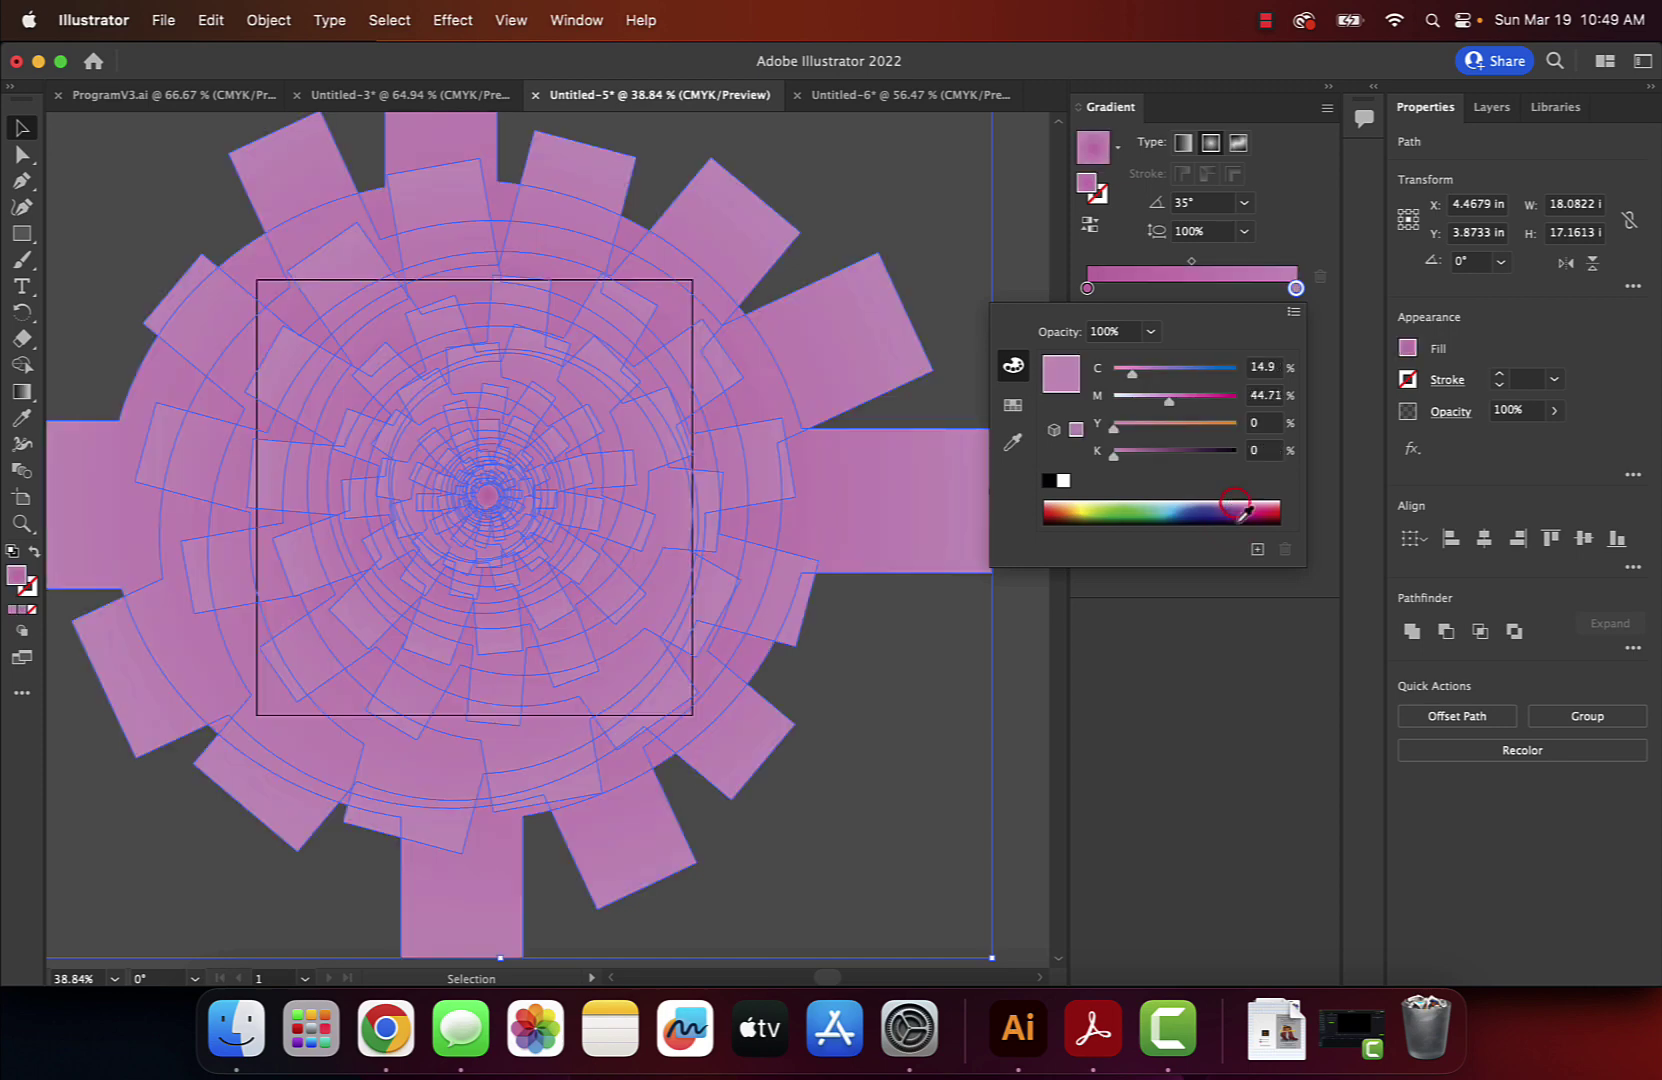
left_click(1233, 521)
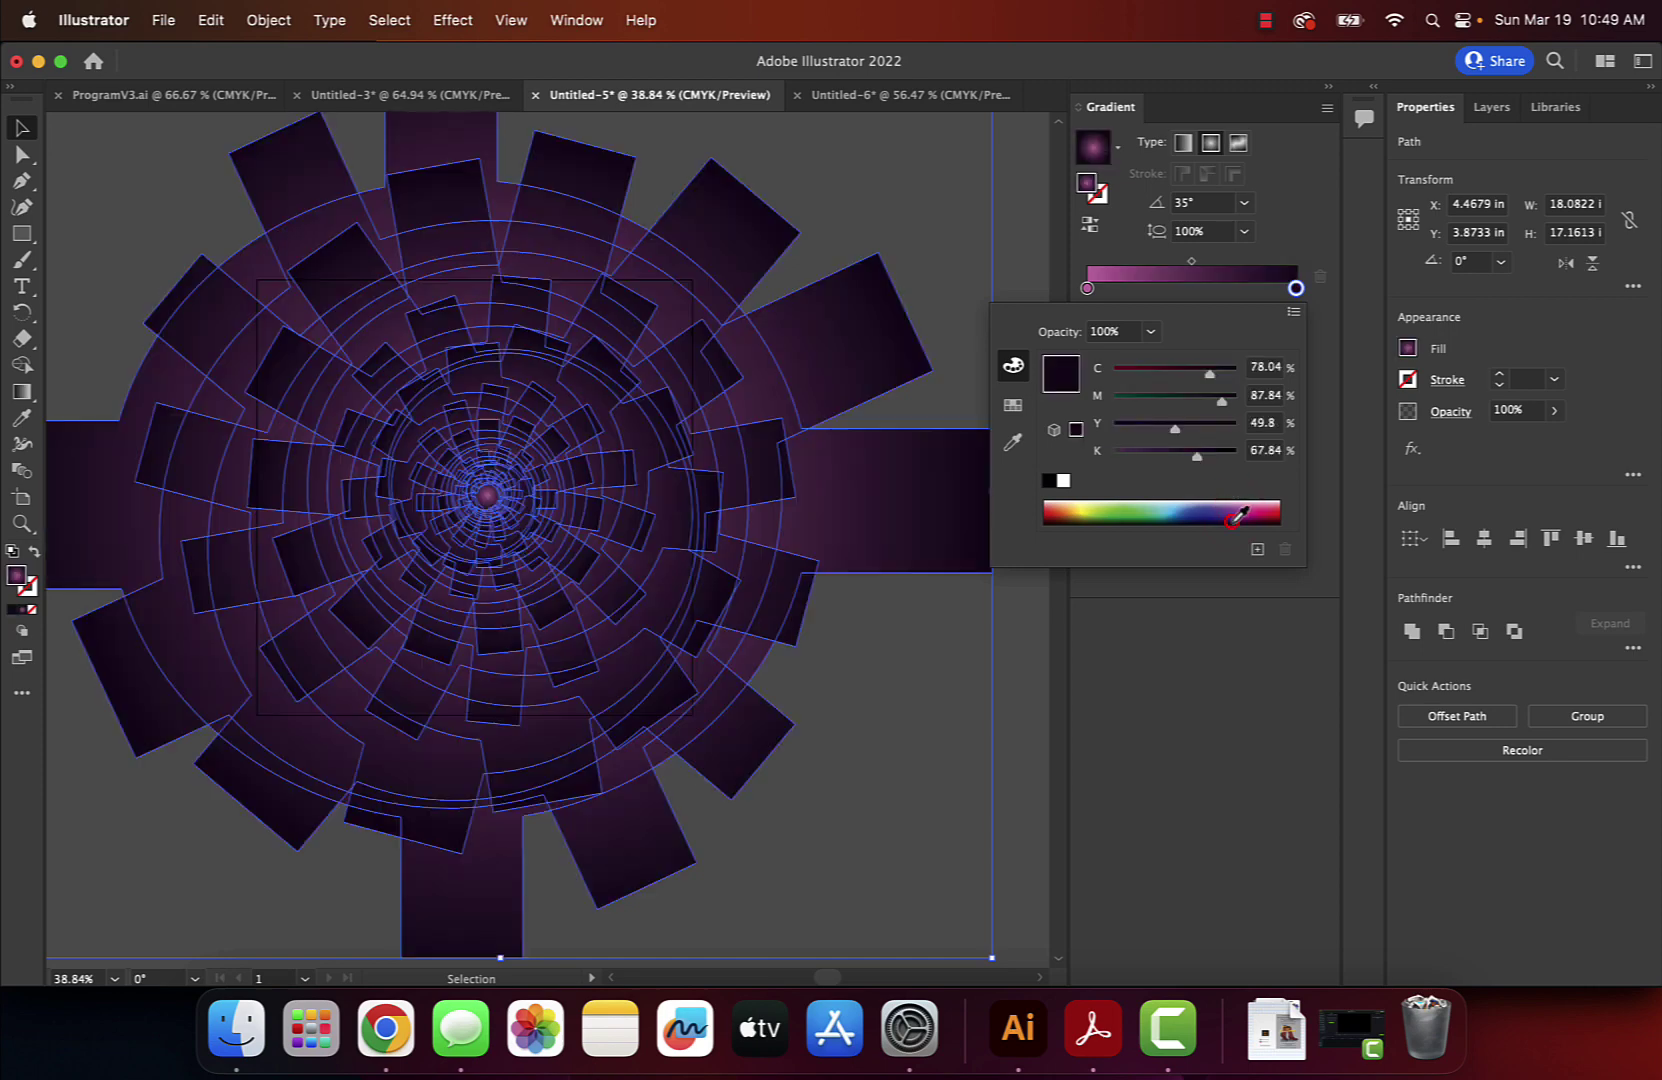
Lighten the gradient's start colour on all shapes to pale pink with about C 7.45% and M 36.86%, and deselect the shapes.
double_click(1088, 288)
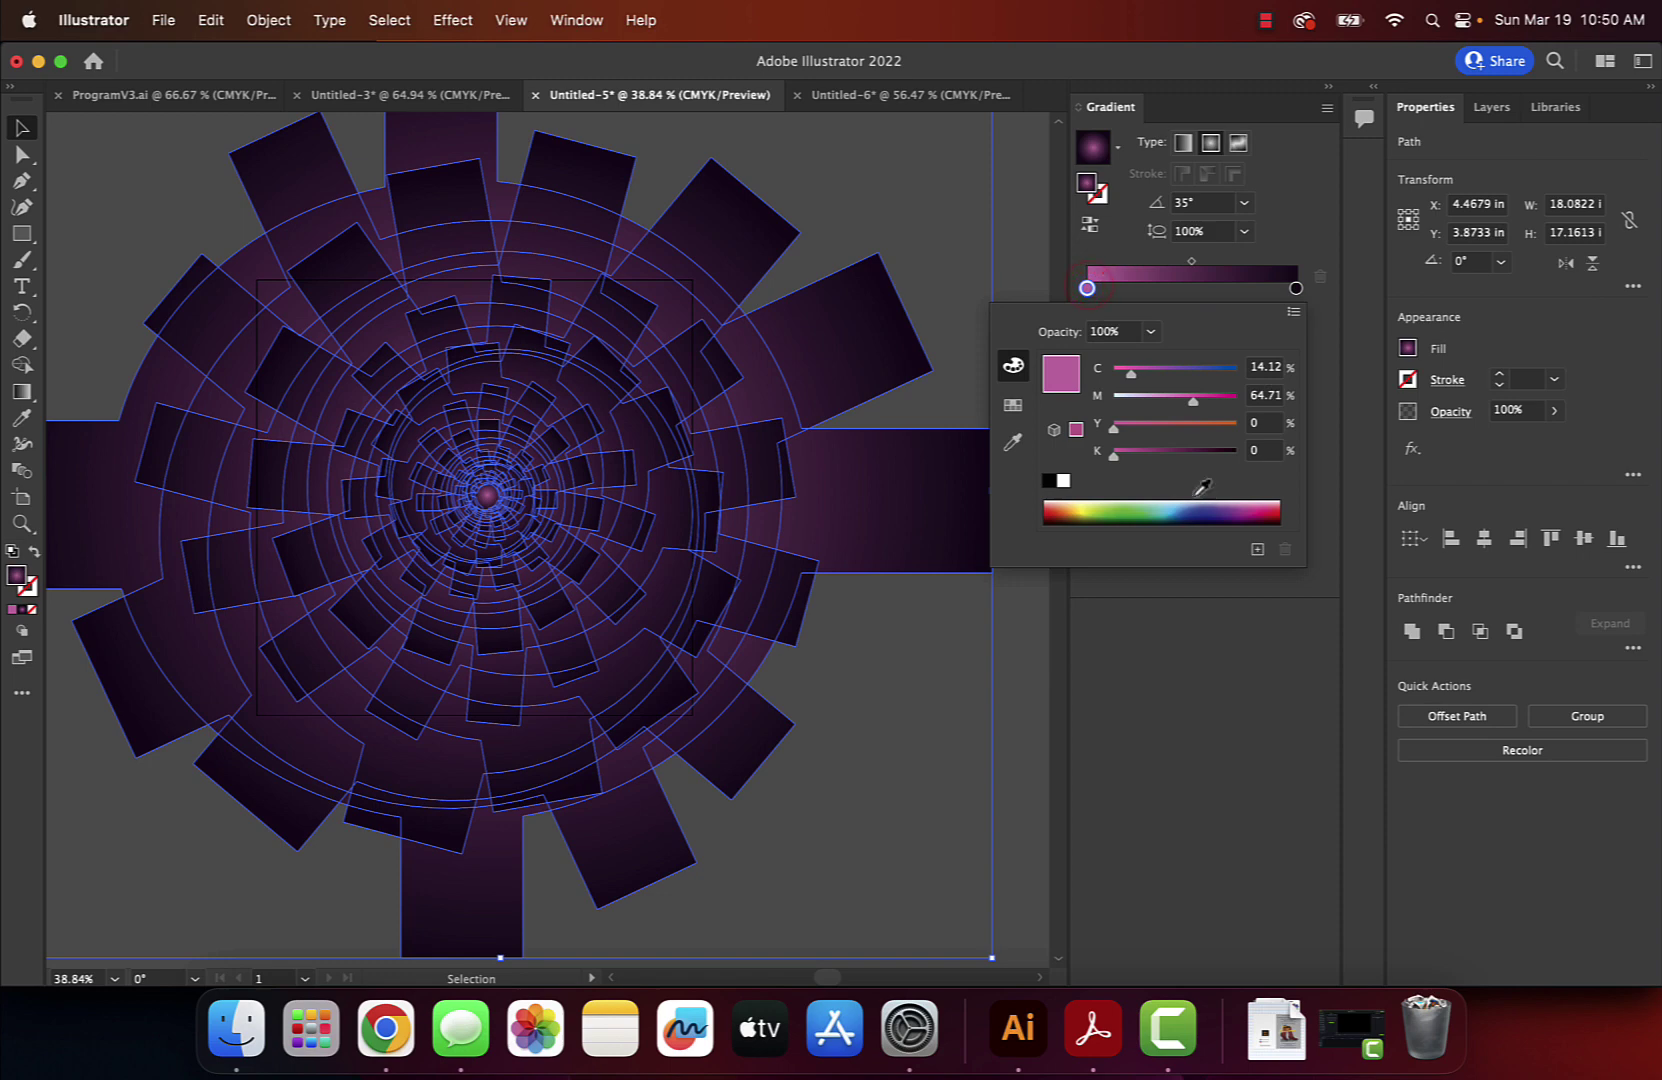
left_click(1241, 501)
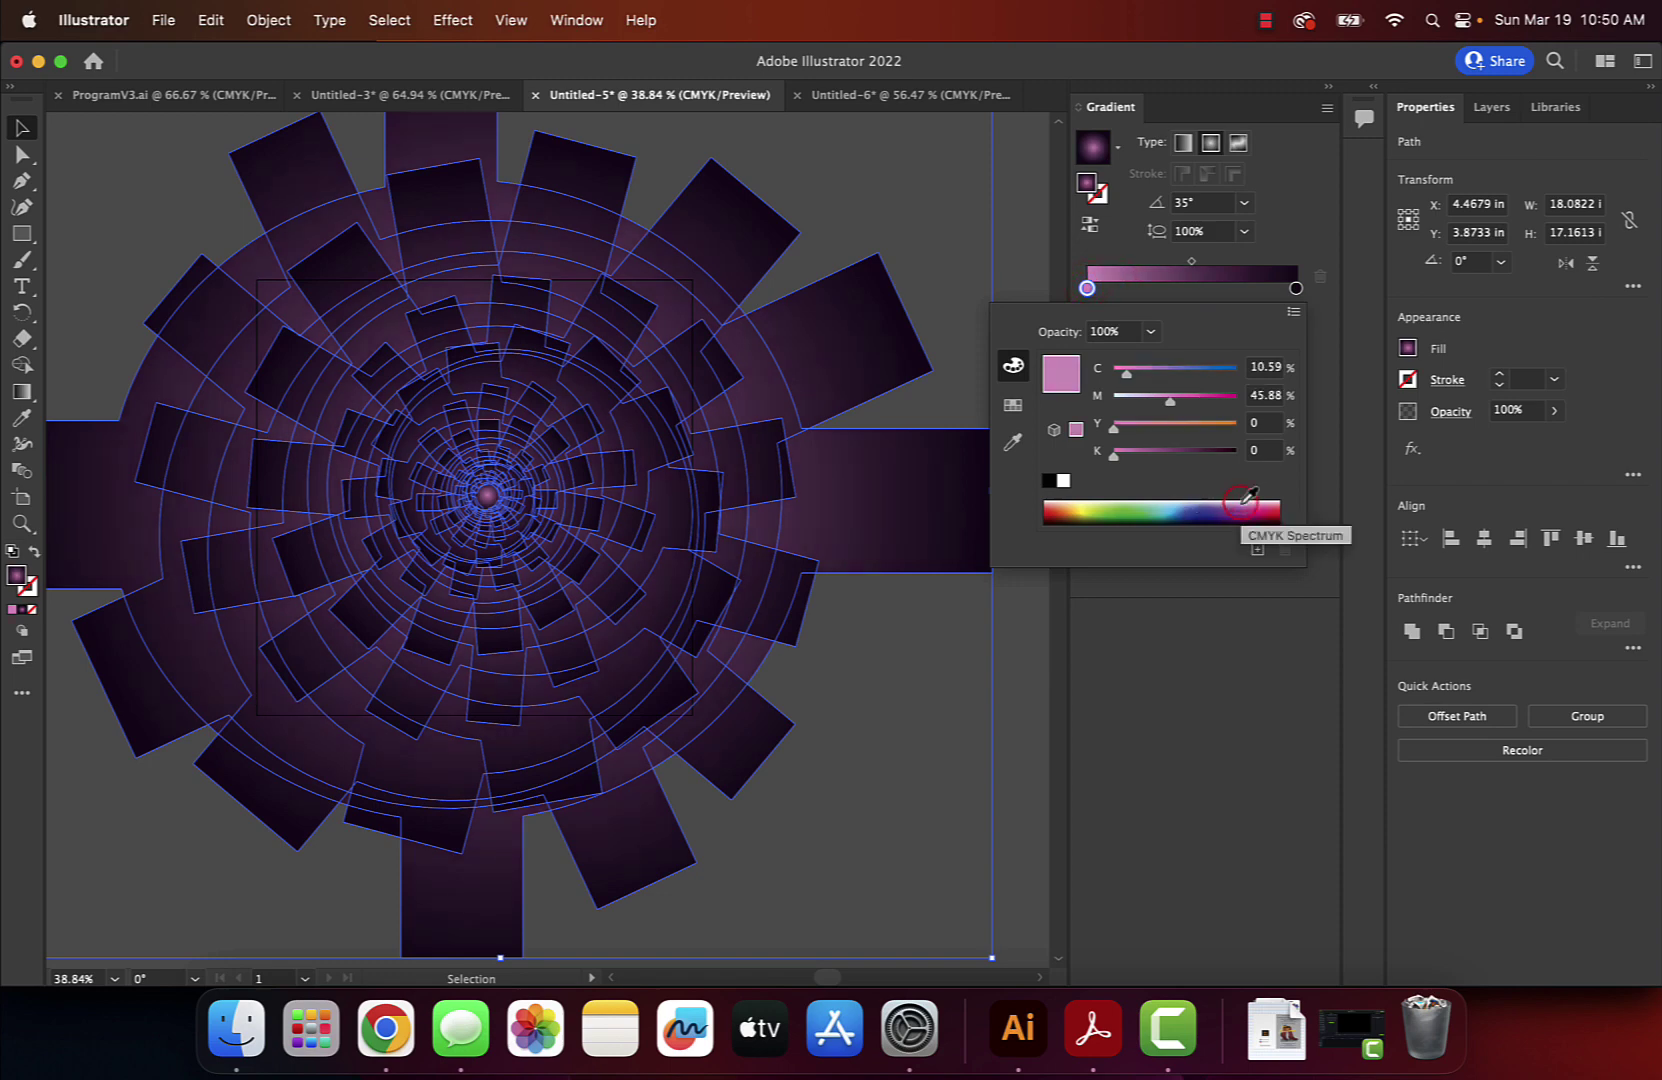
left_click(1236, 503)
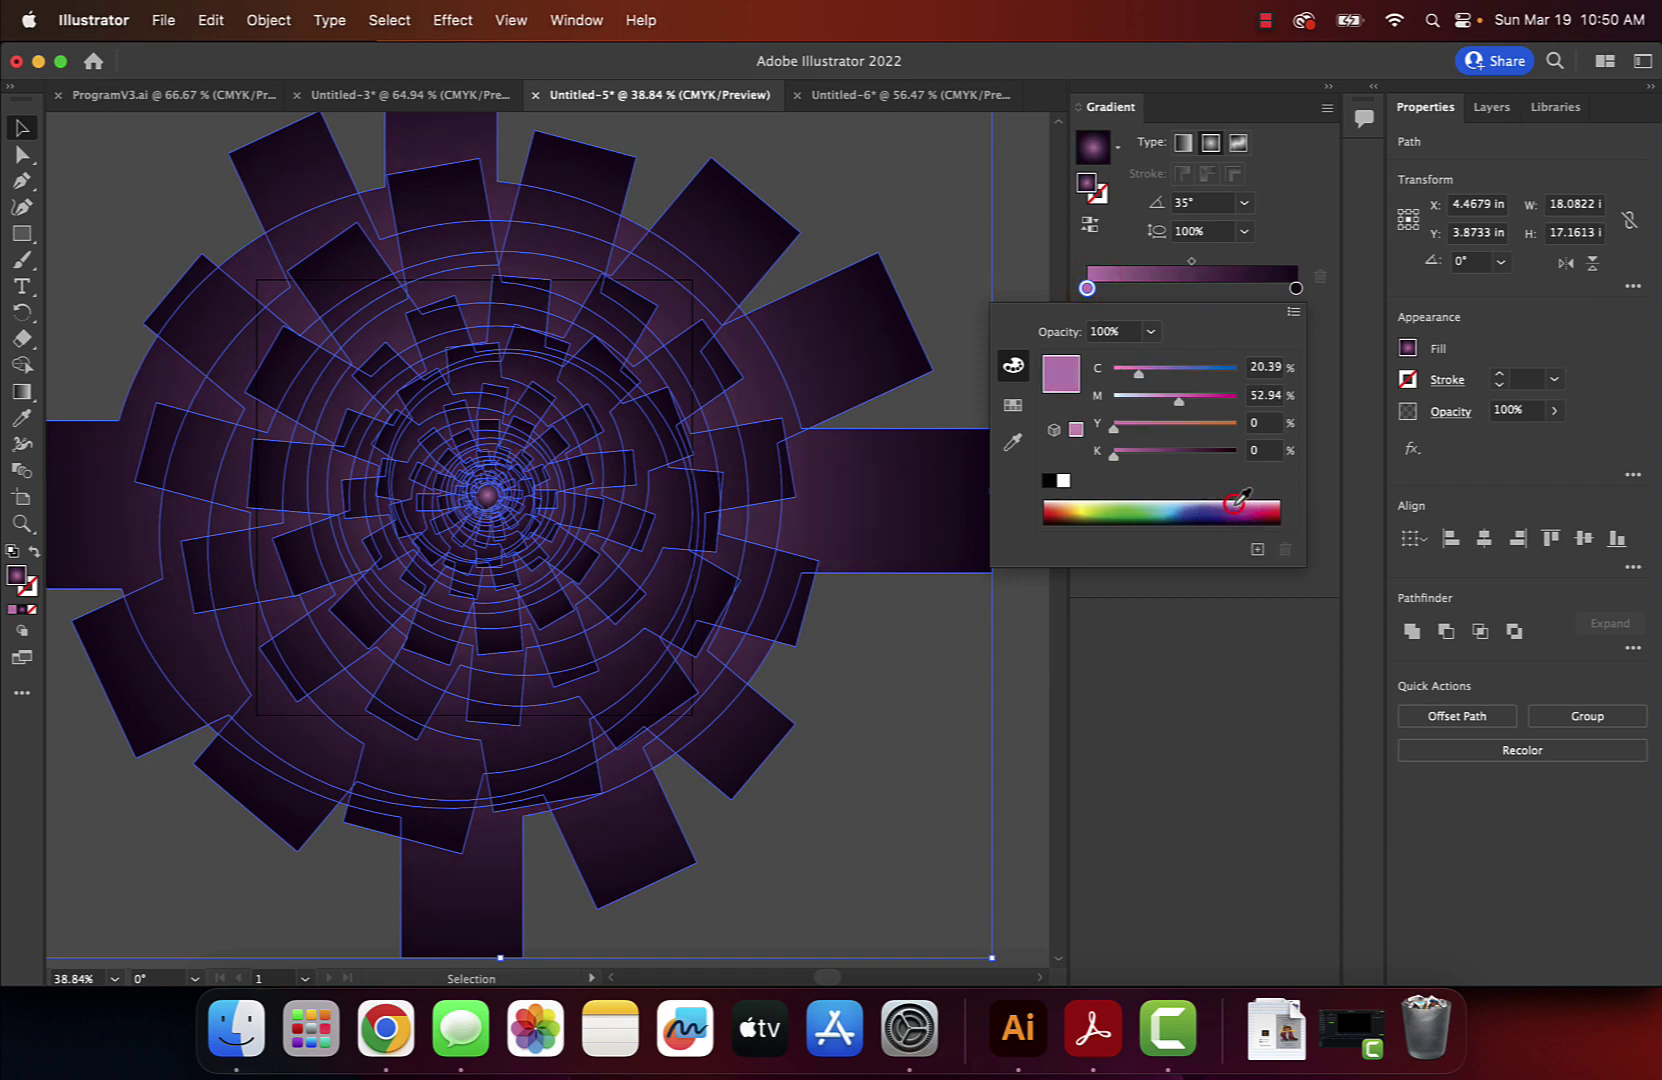
left_click(1241, 500)
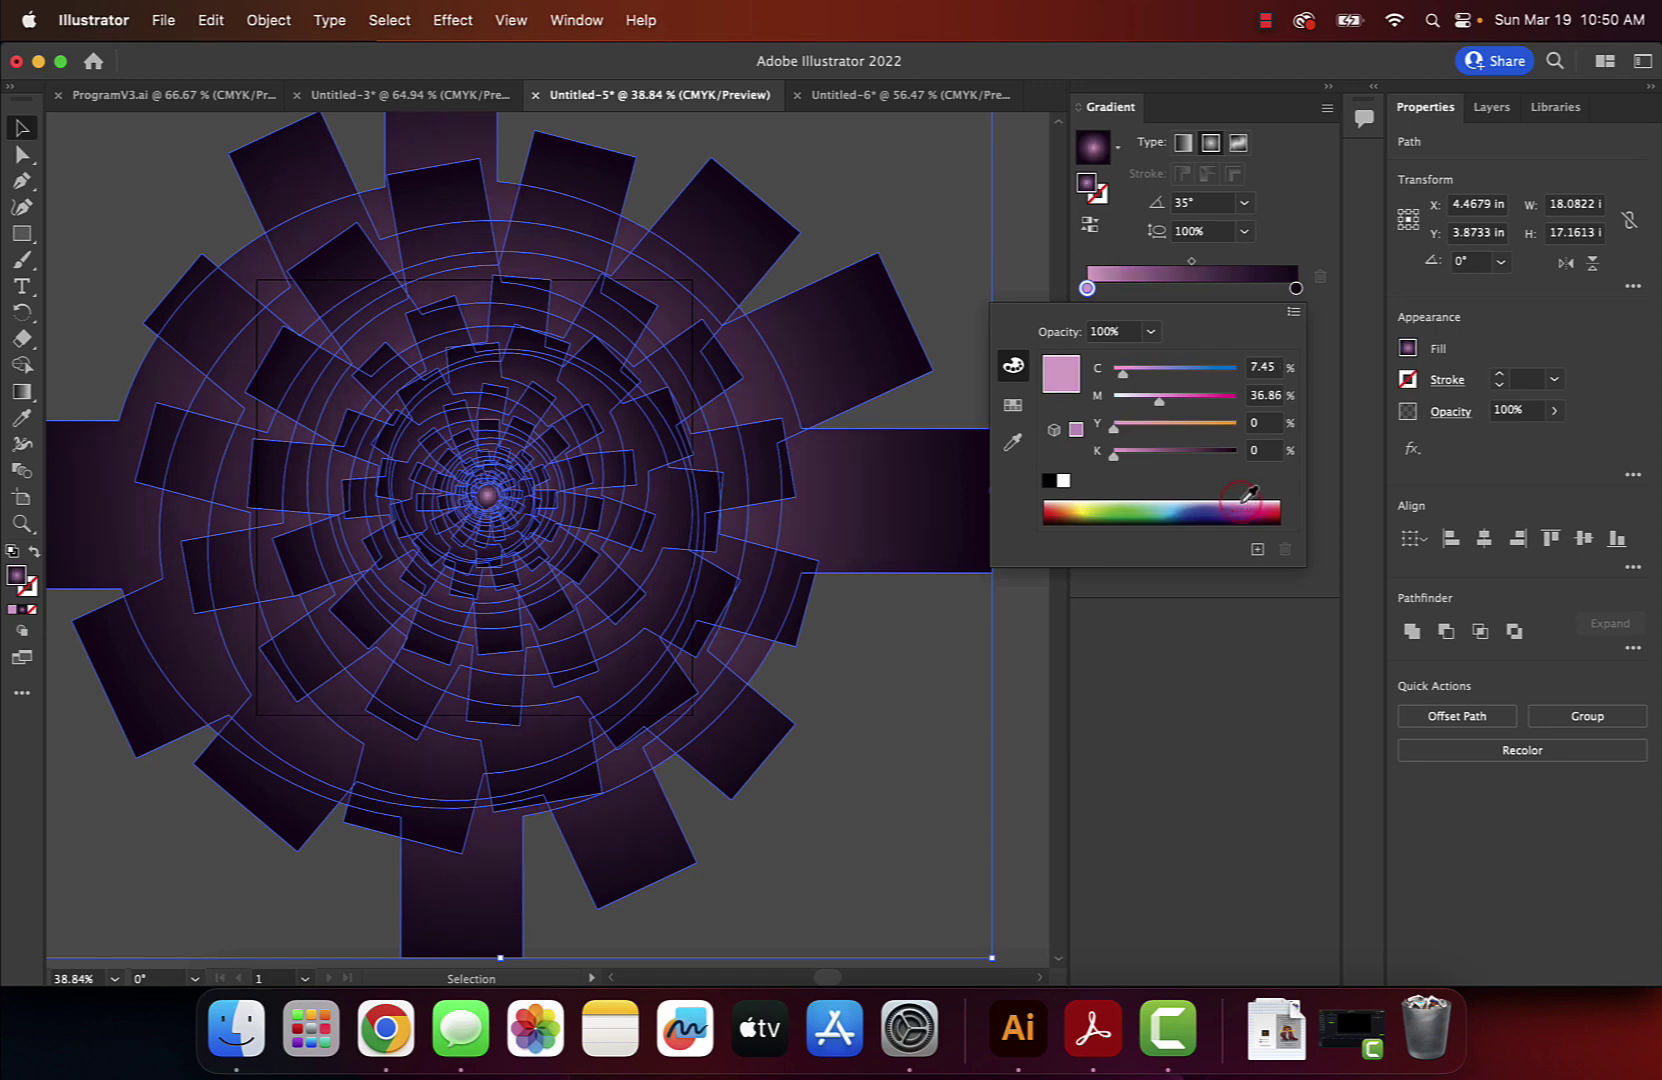
left_click(1244, 631)
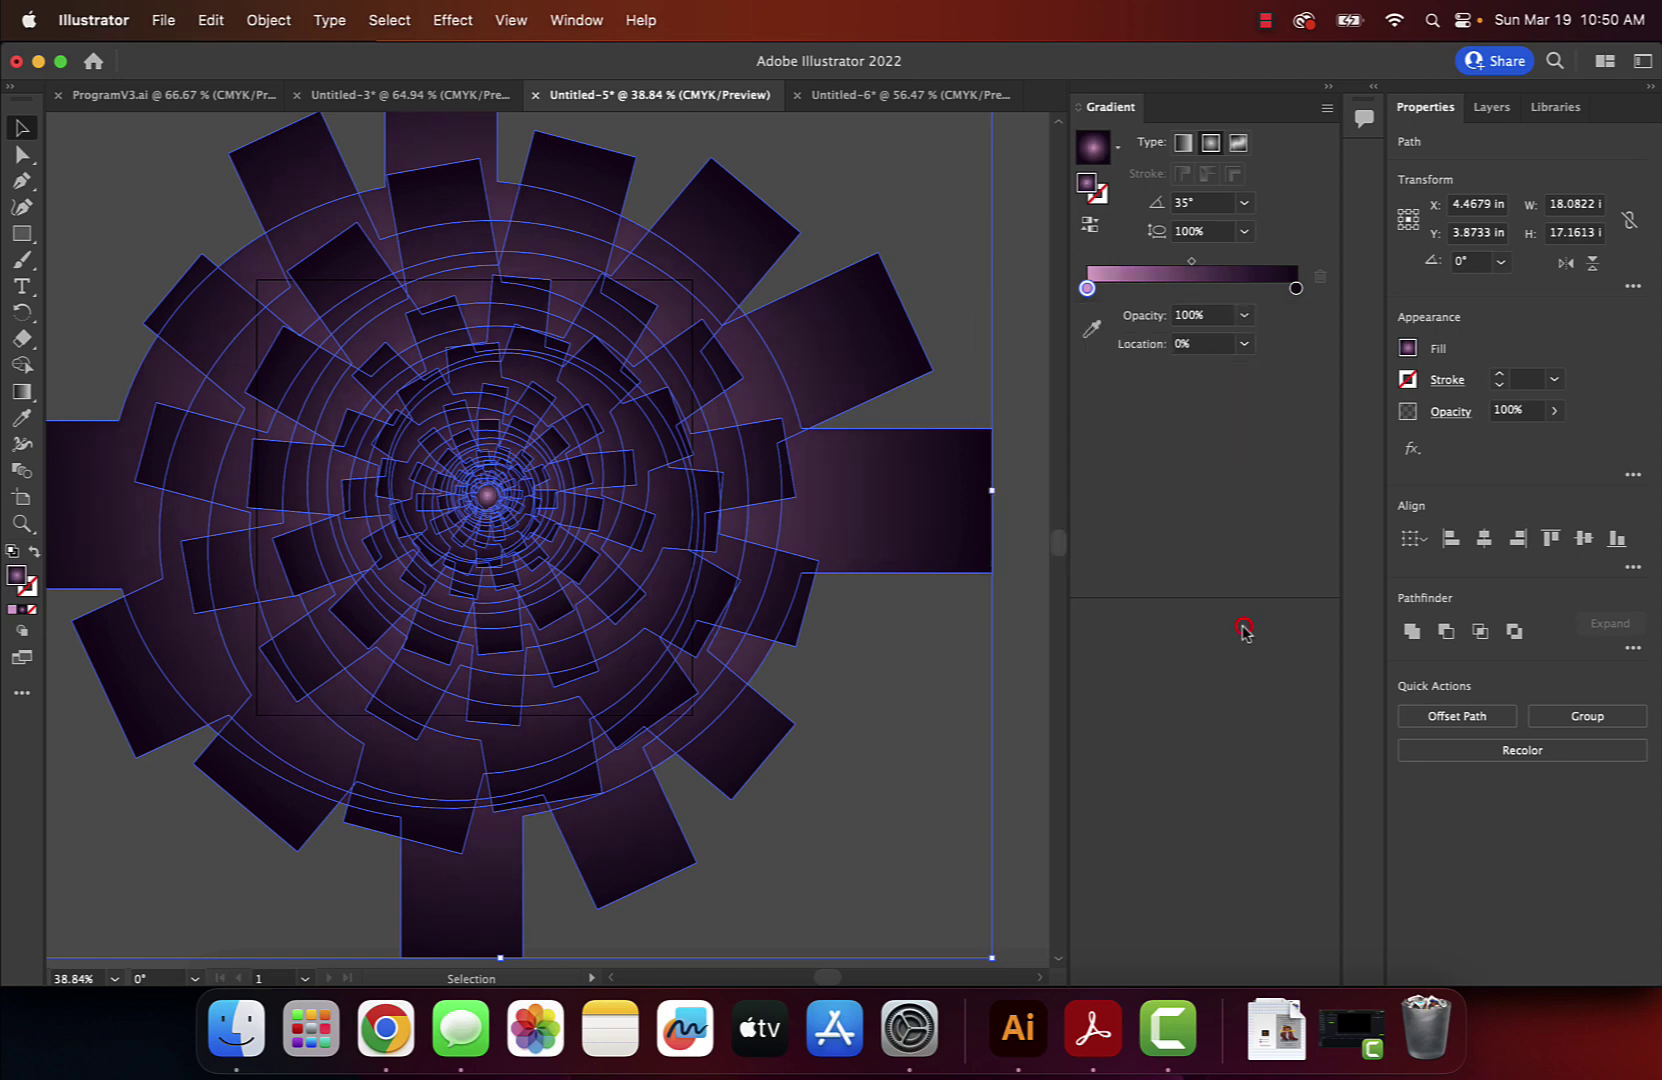
left_click(1021, 566)
Draw a square about 7.96 x 7.96 in over the spiral, from corner to corner of the artboard.
scroll(828, 637, "left", 5)
scroll(828, 637, "up", 3)
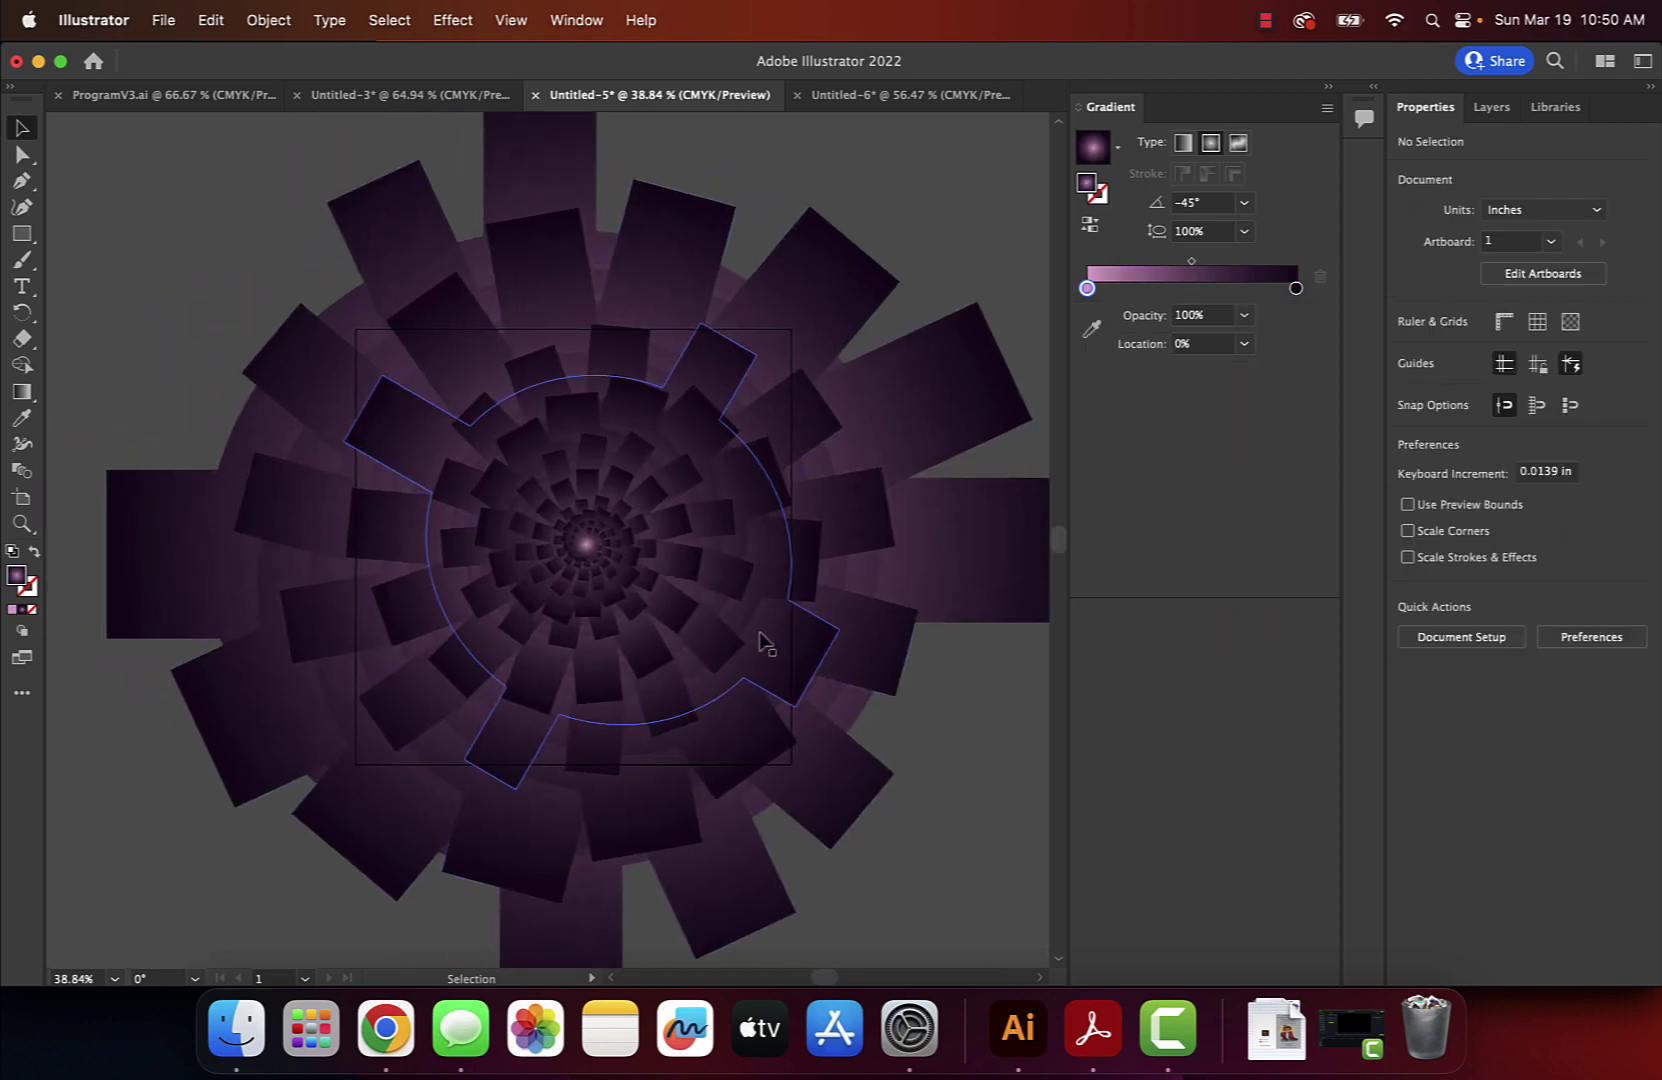
key("m")
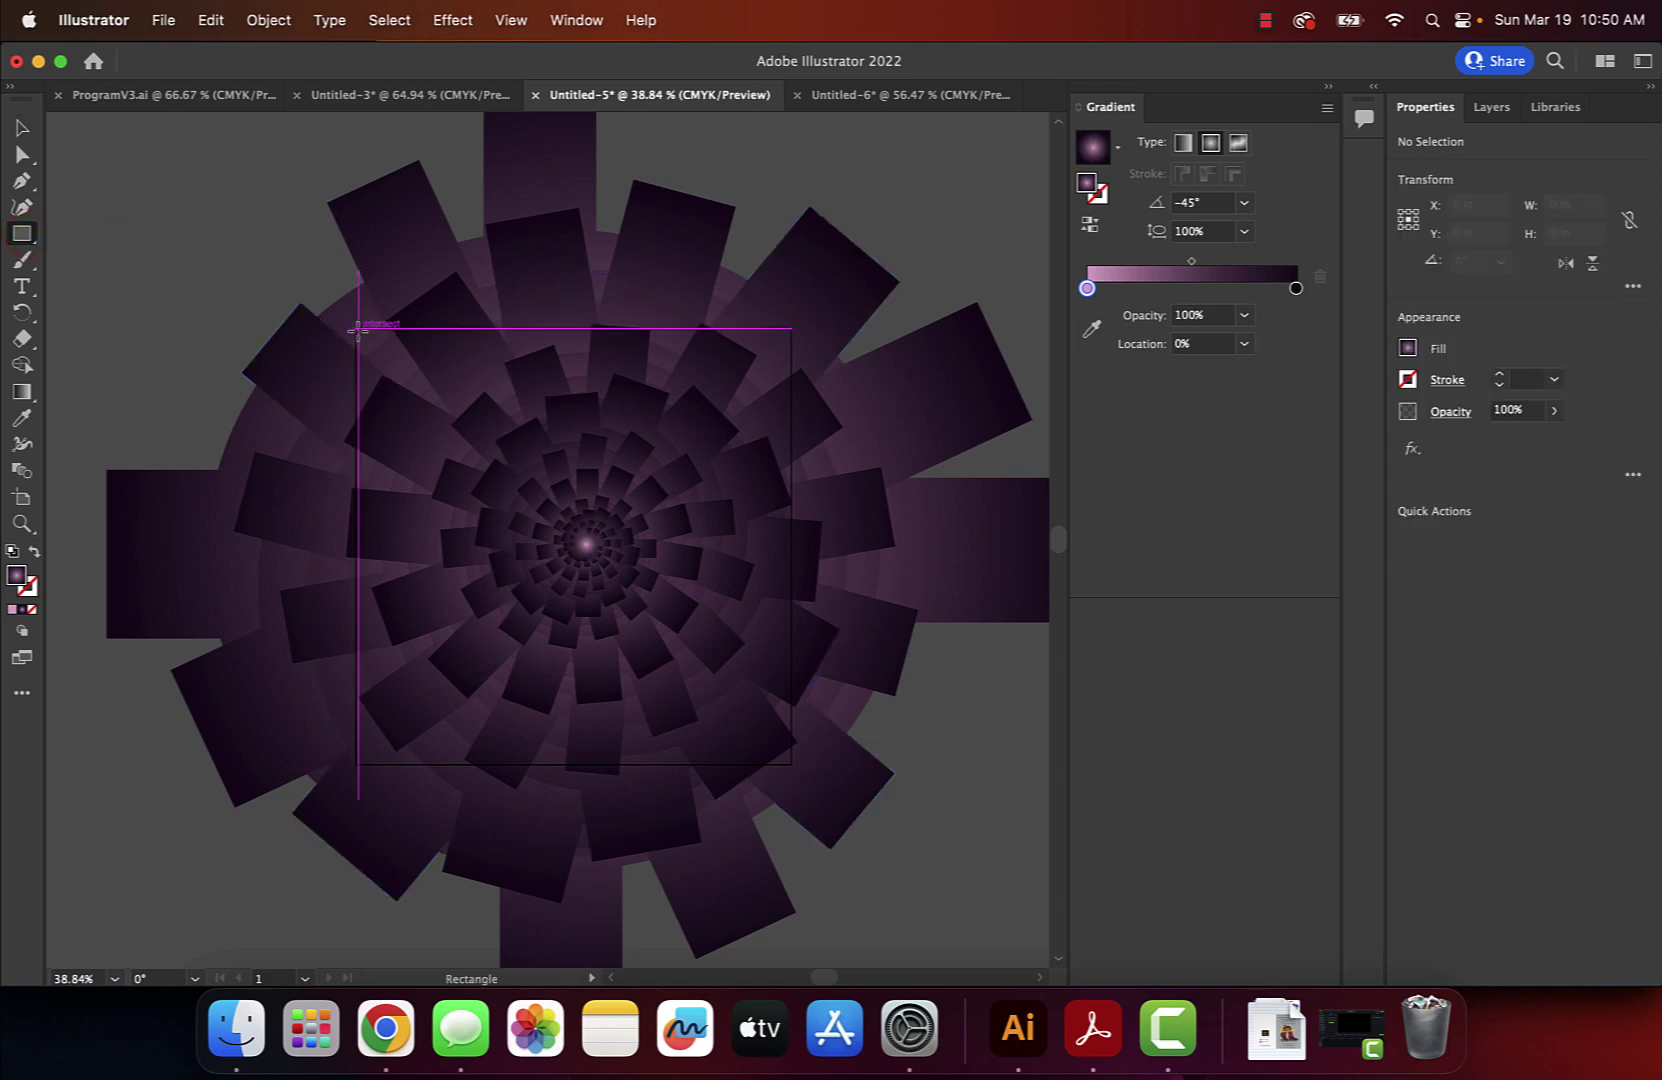
left_click_drag(358, 330, 790, 759)
Try to make a clipping mask with only the square selected.
left_click(268, 20)
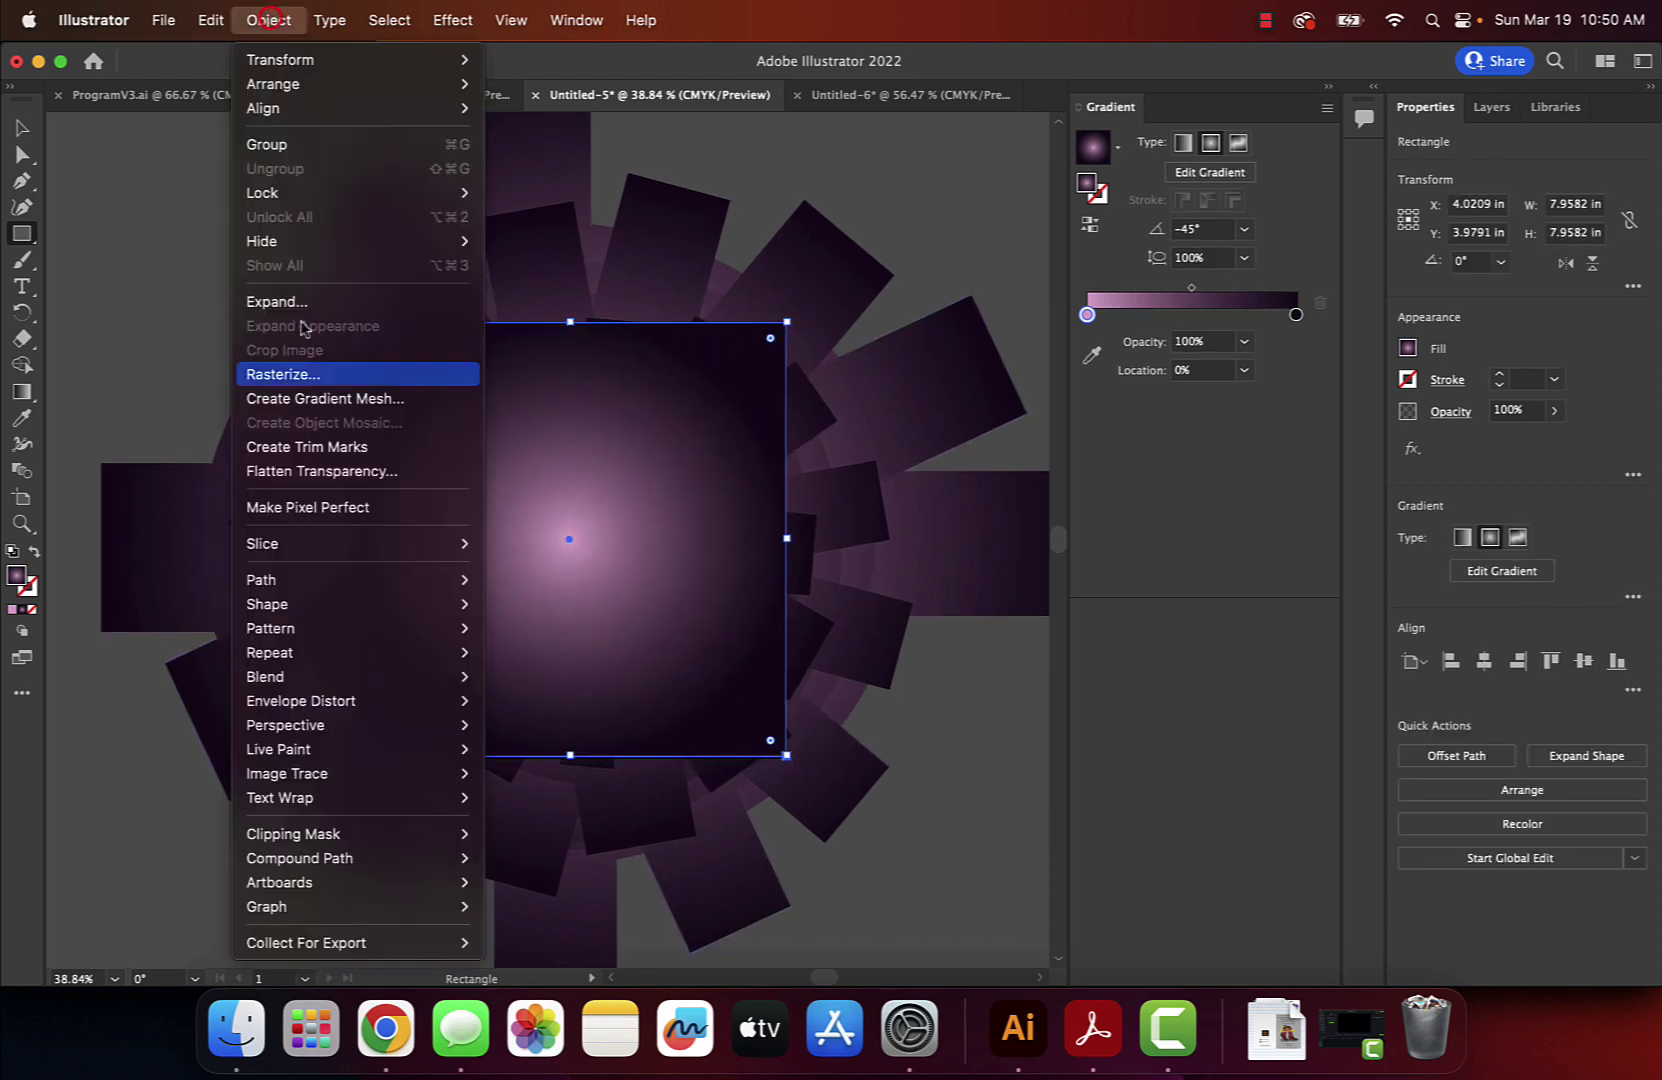
mouse_move(380, 840)
left_click(510, 833)
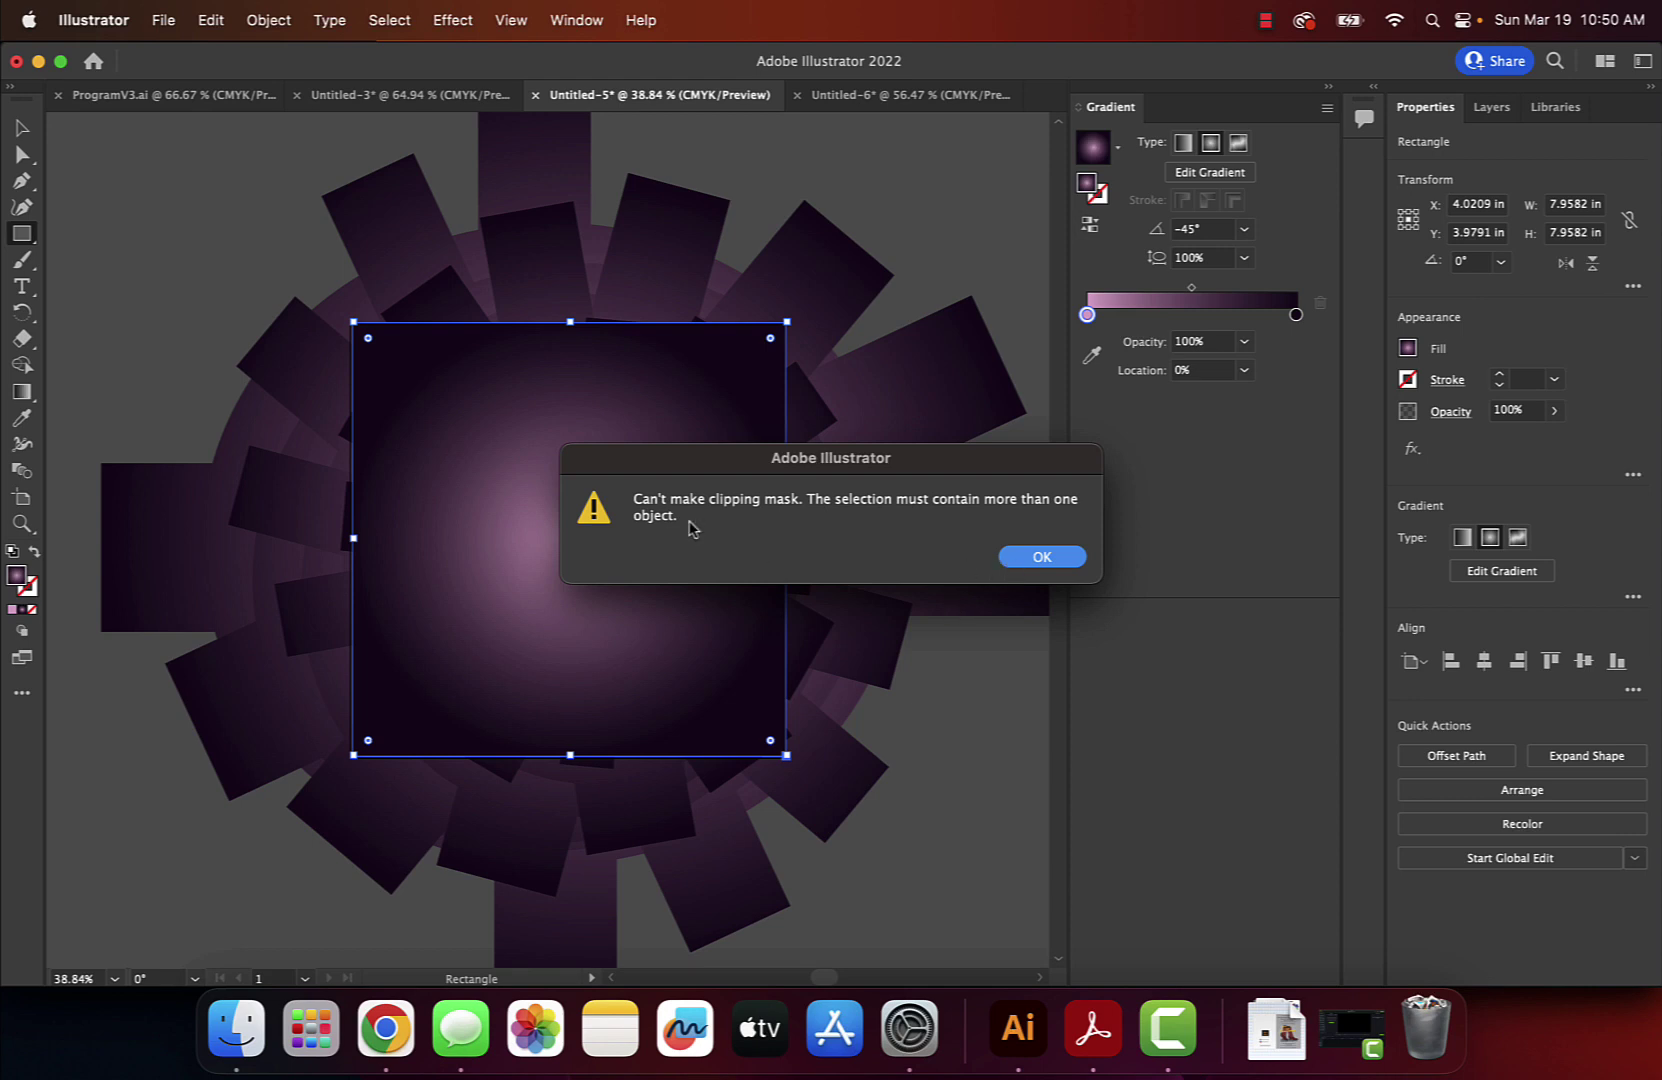
left_click(1042, 557)
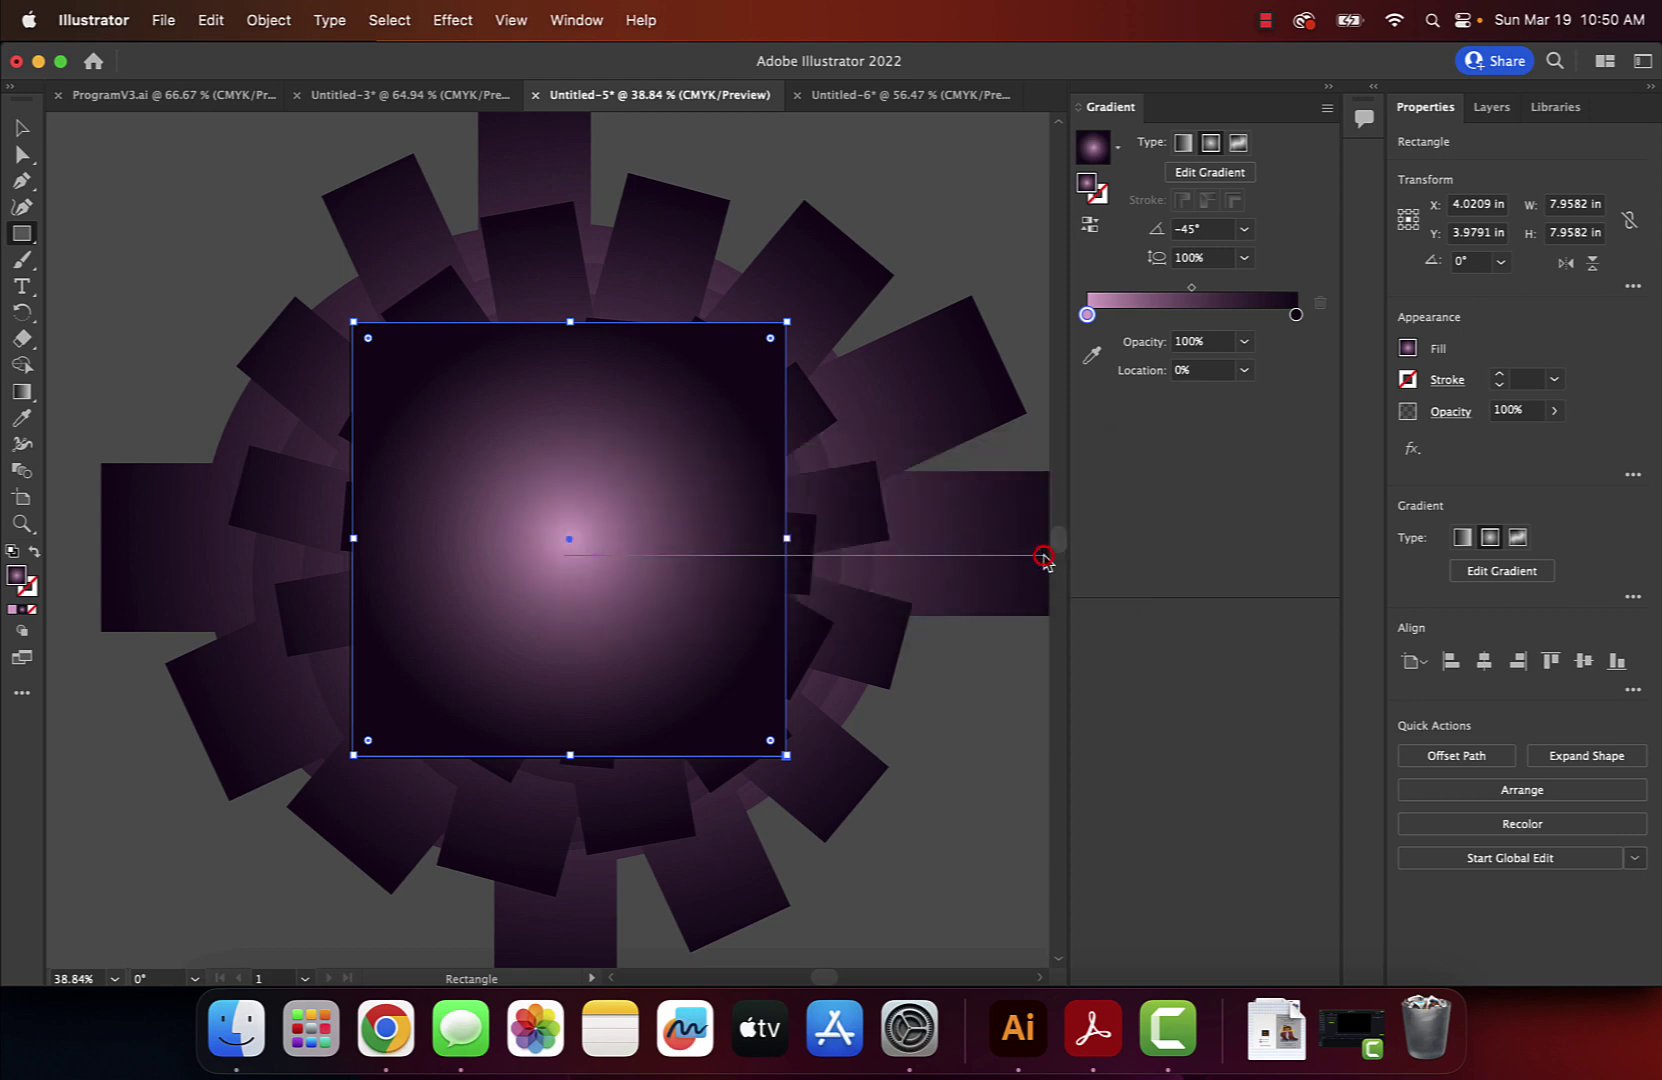
Select all artwork and make a clipping mask that crops the spiral to the square.
left_click(399, 20)
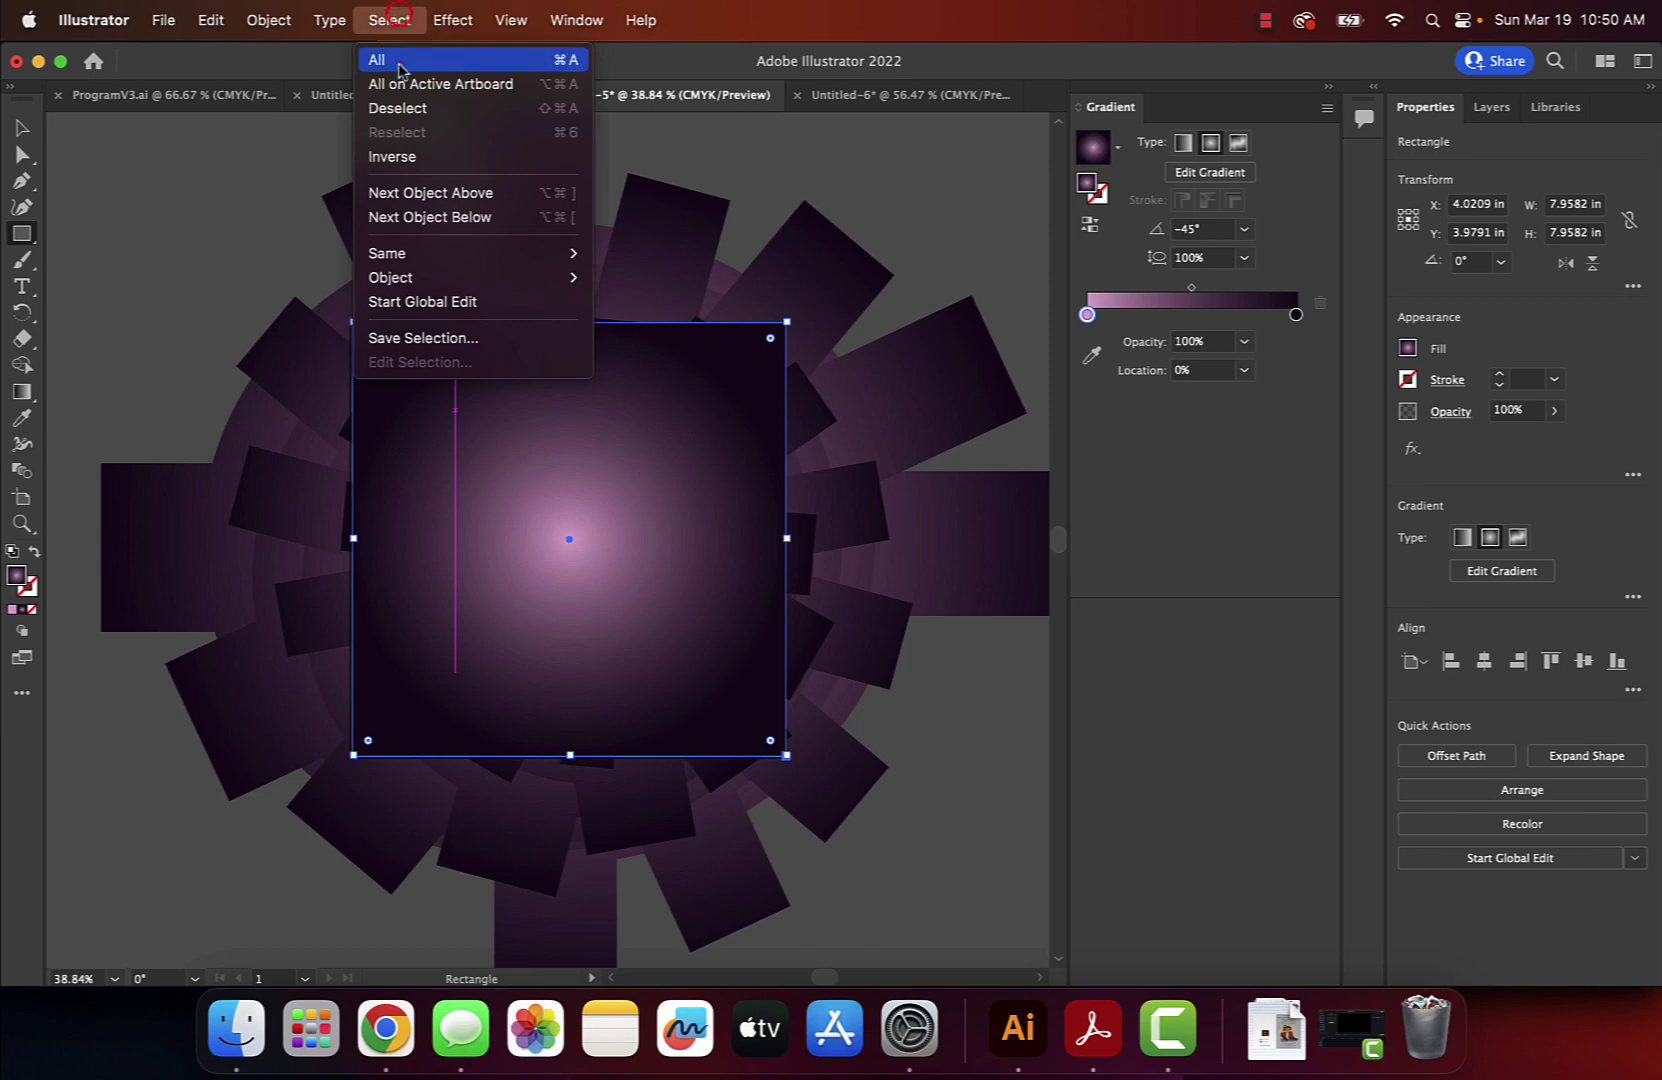
left_click(399, 63)
left_click(270, 20)
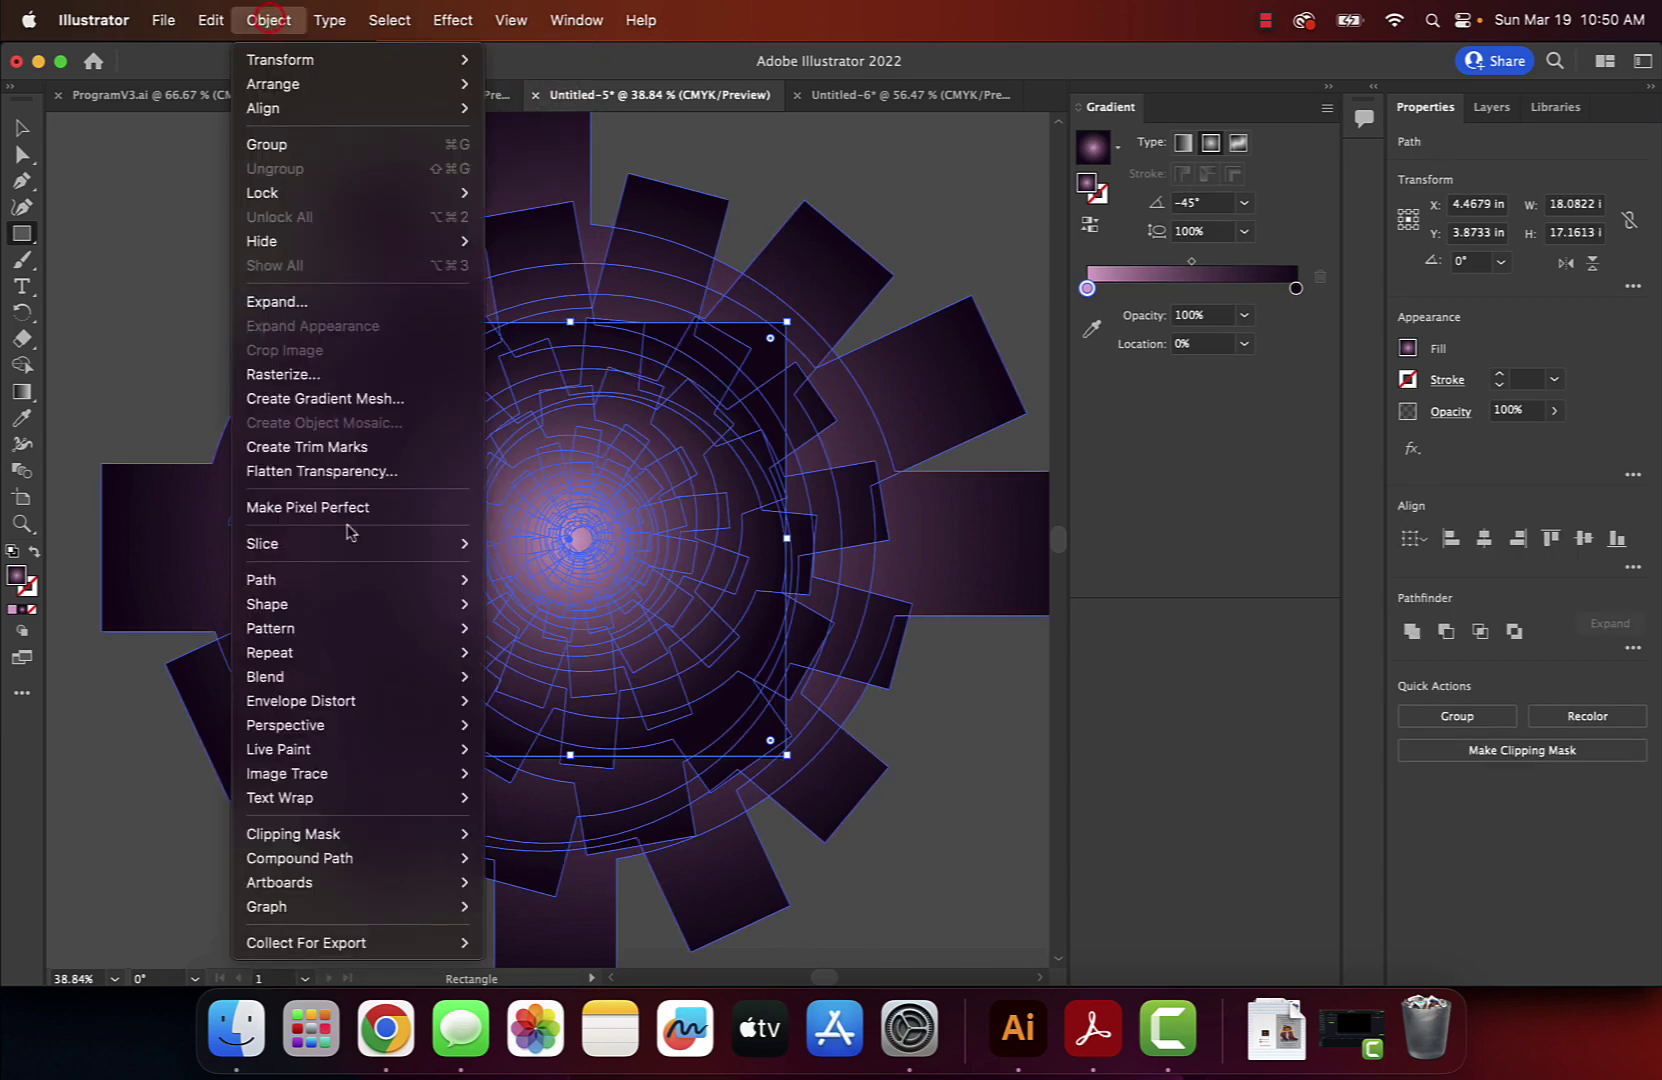
mouse_move(400, 834)
left_click(480, 840)
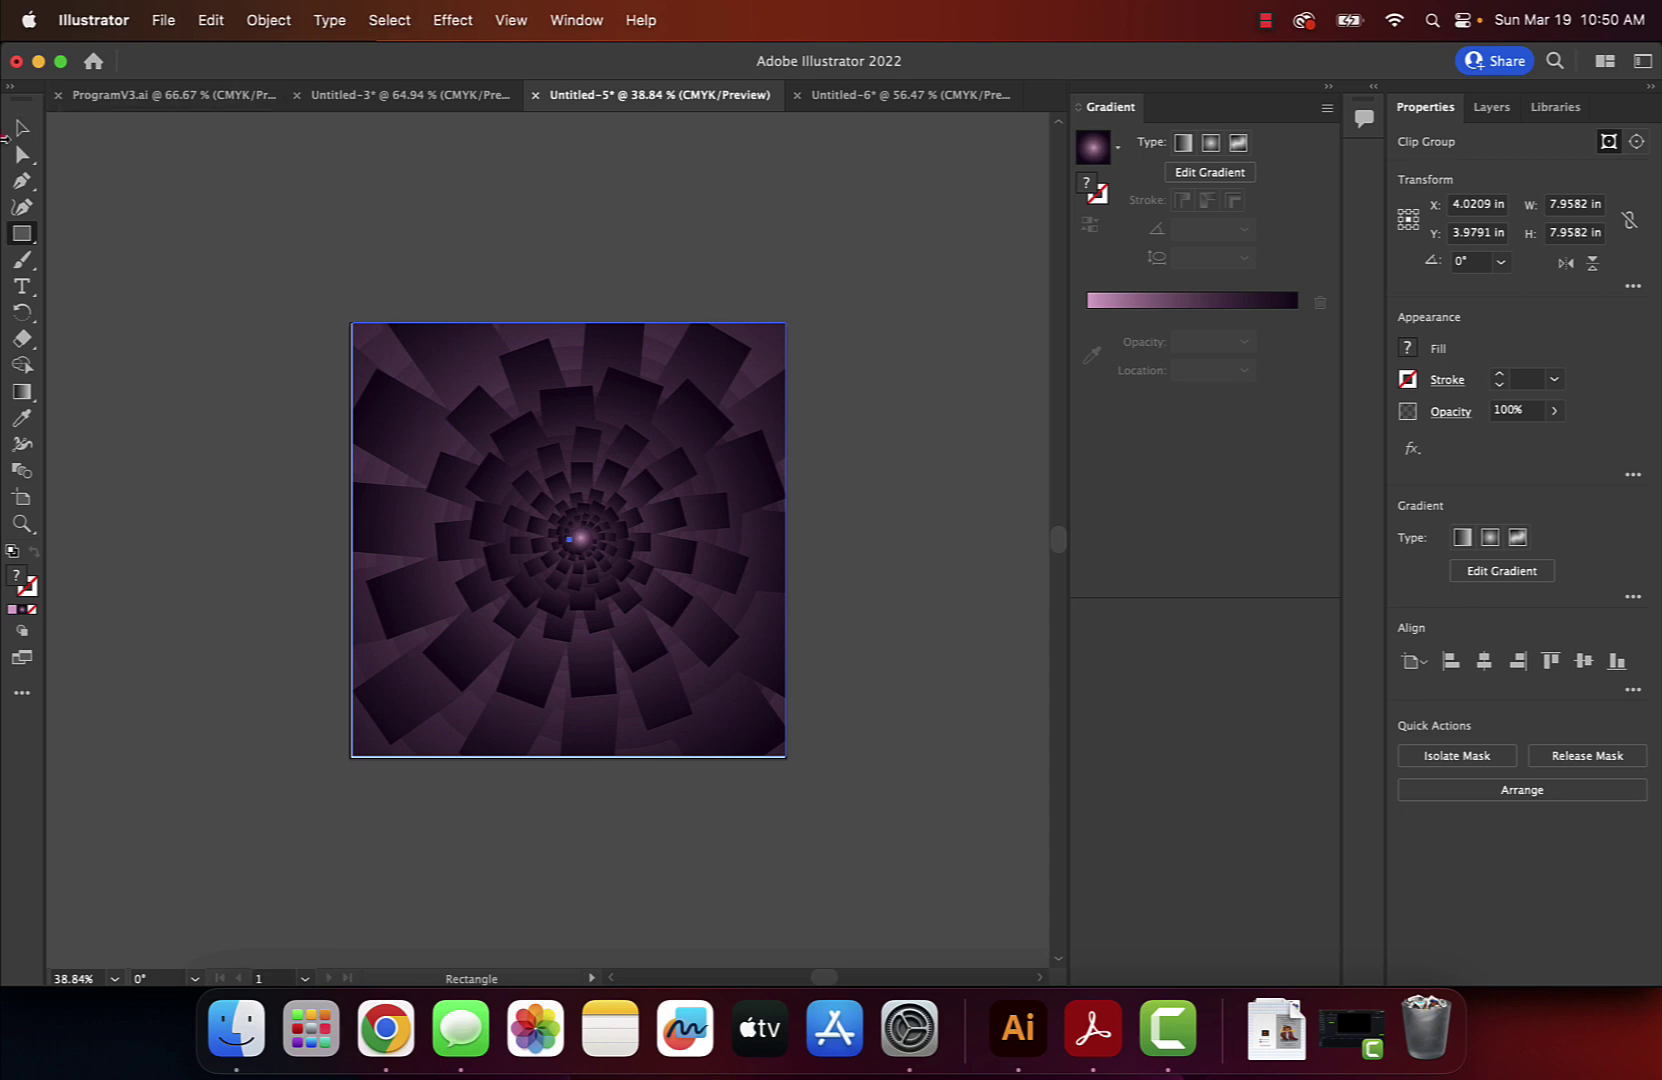
Copy the cropped purple design into the Untitled-6 document and shrink it proportionally to about 221 pt square, placed to the right of the green design.
left_click(29, 122)
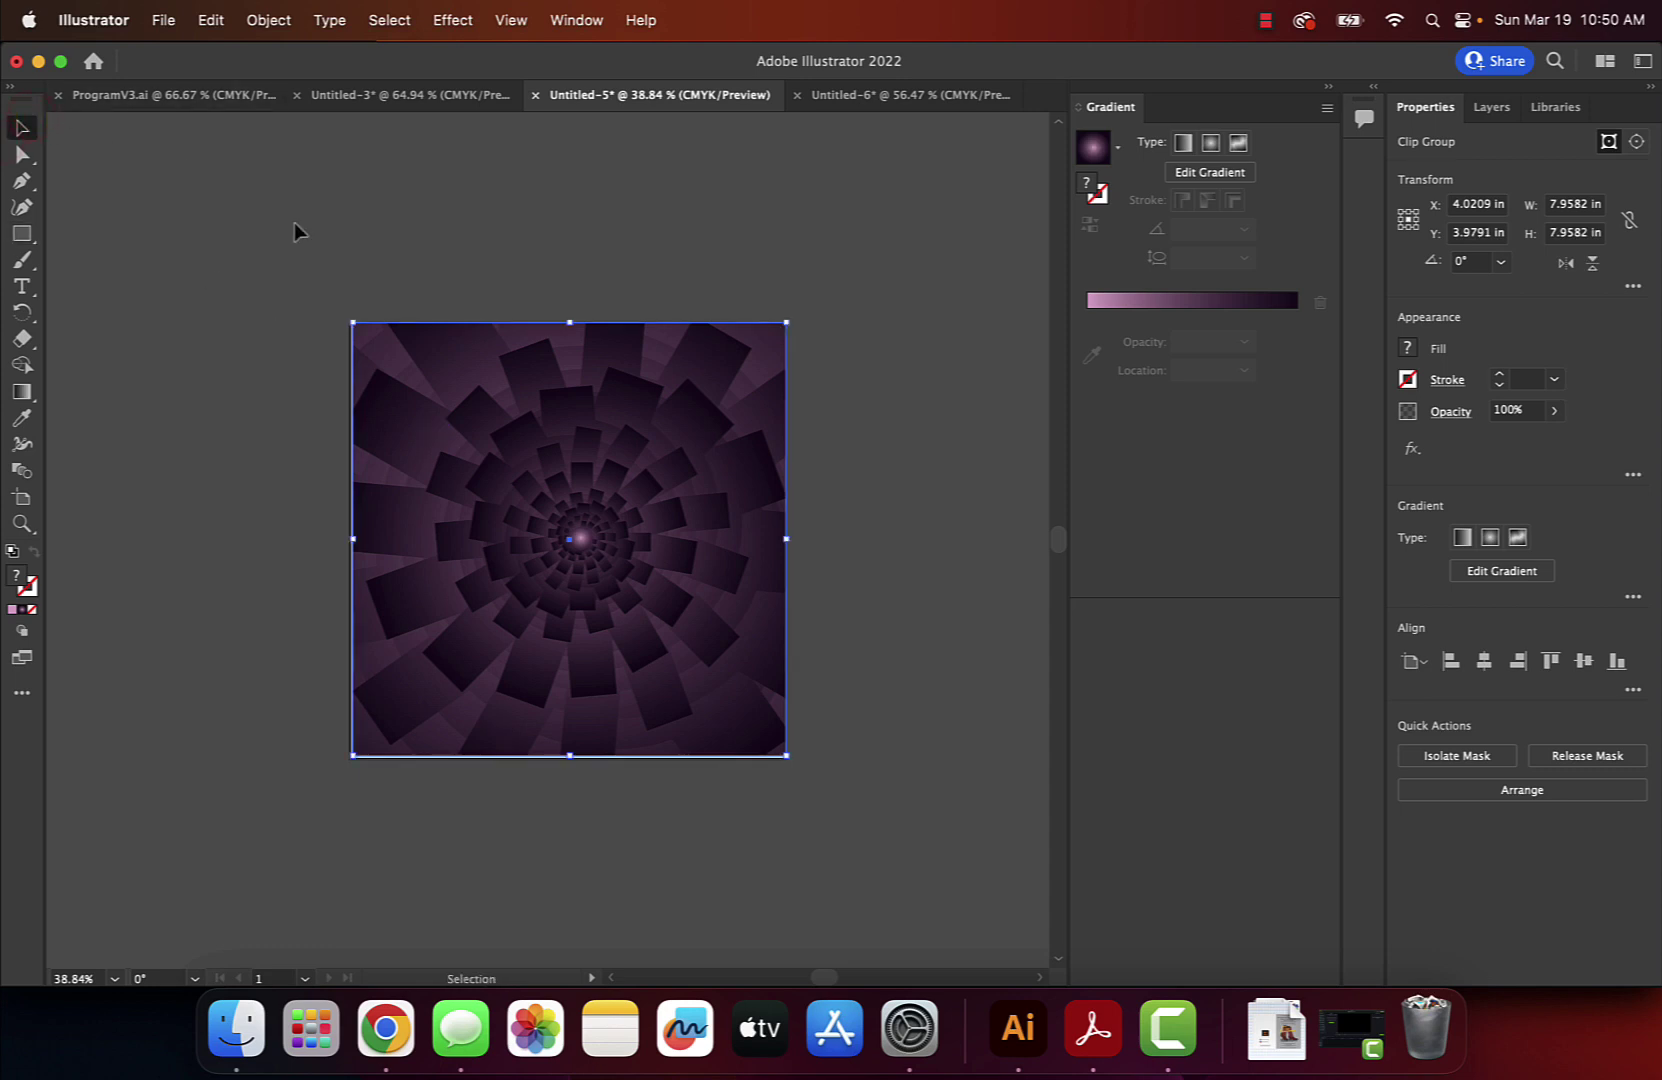
left_click(840, 104)
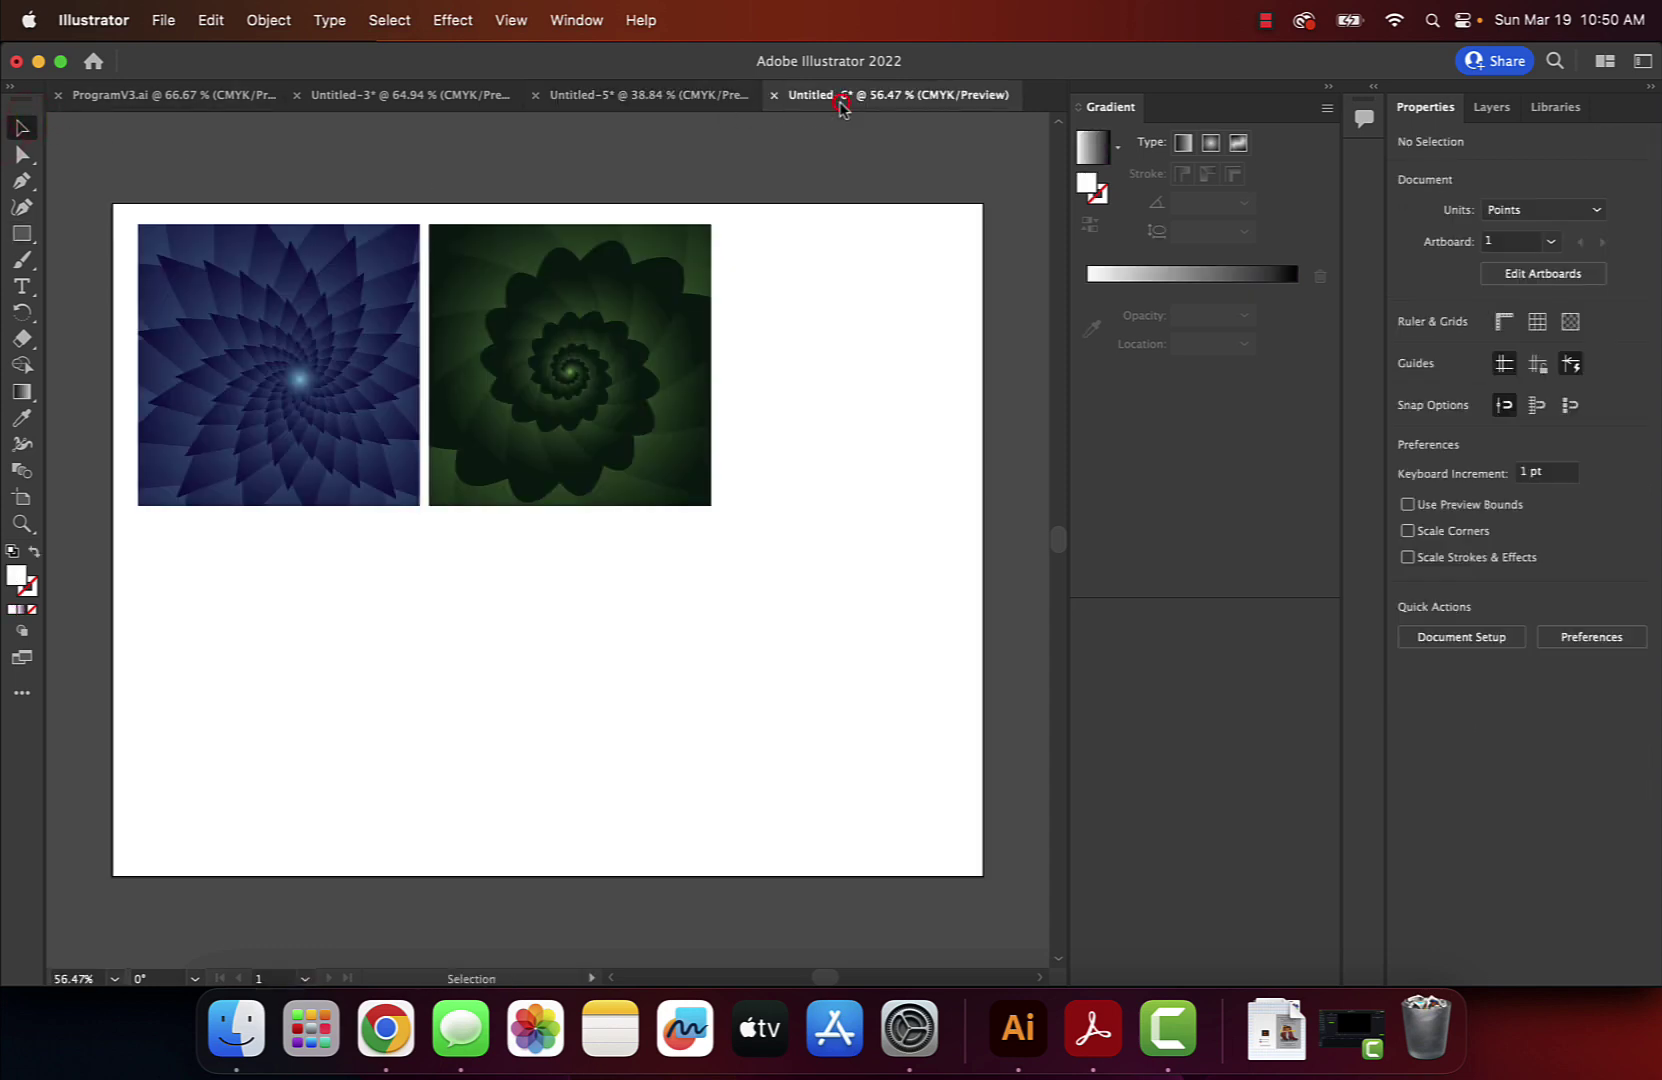
key("super+v")
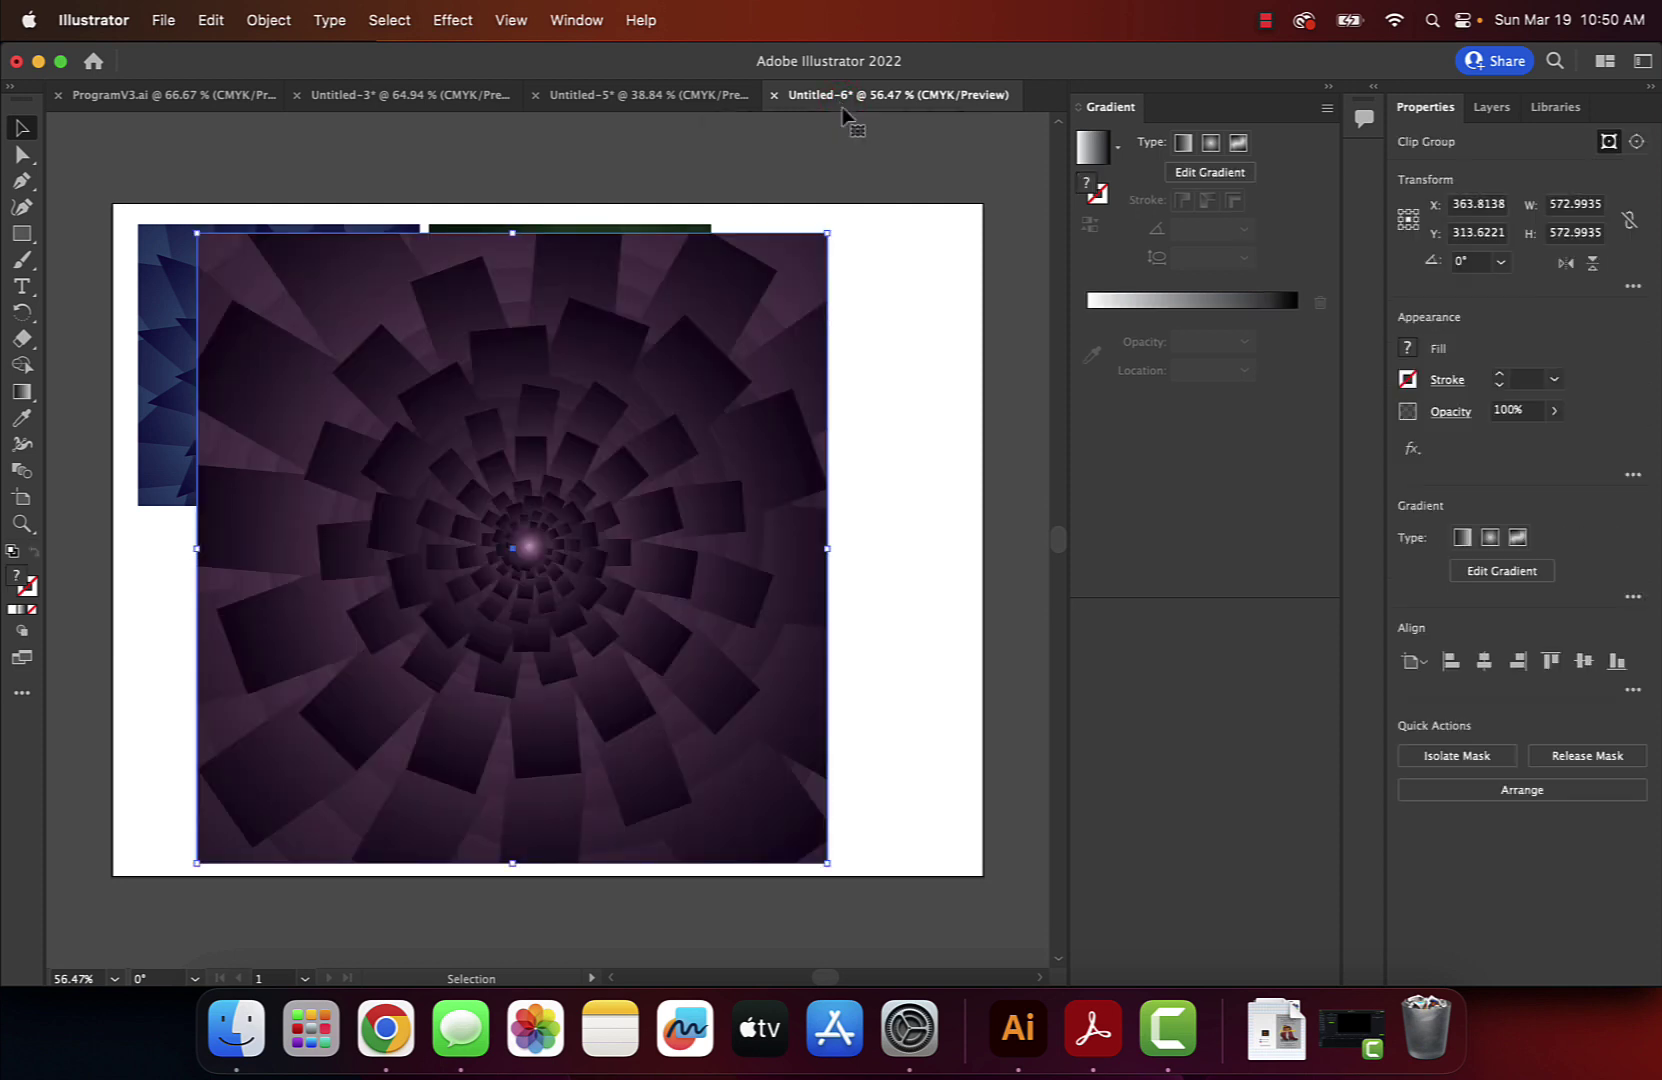
left_click(547, 594)
left_click_drag(197, 860, 552, 560)
left_click_drag(752, 443, 930, 452)
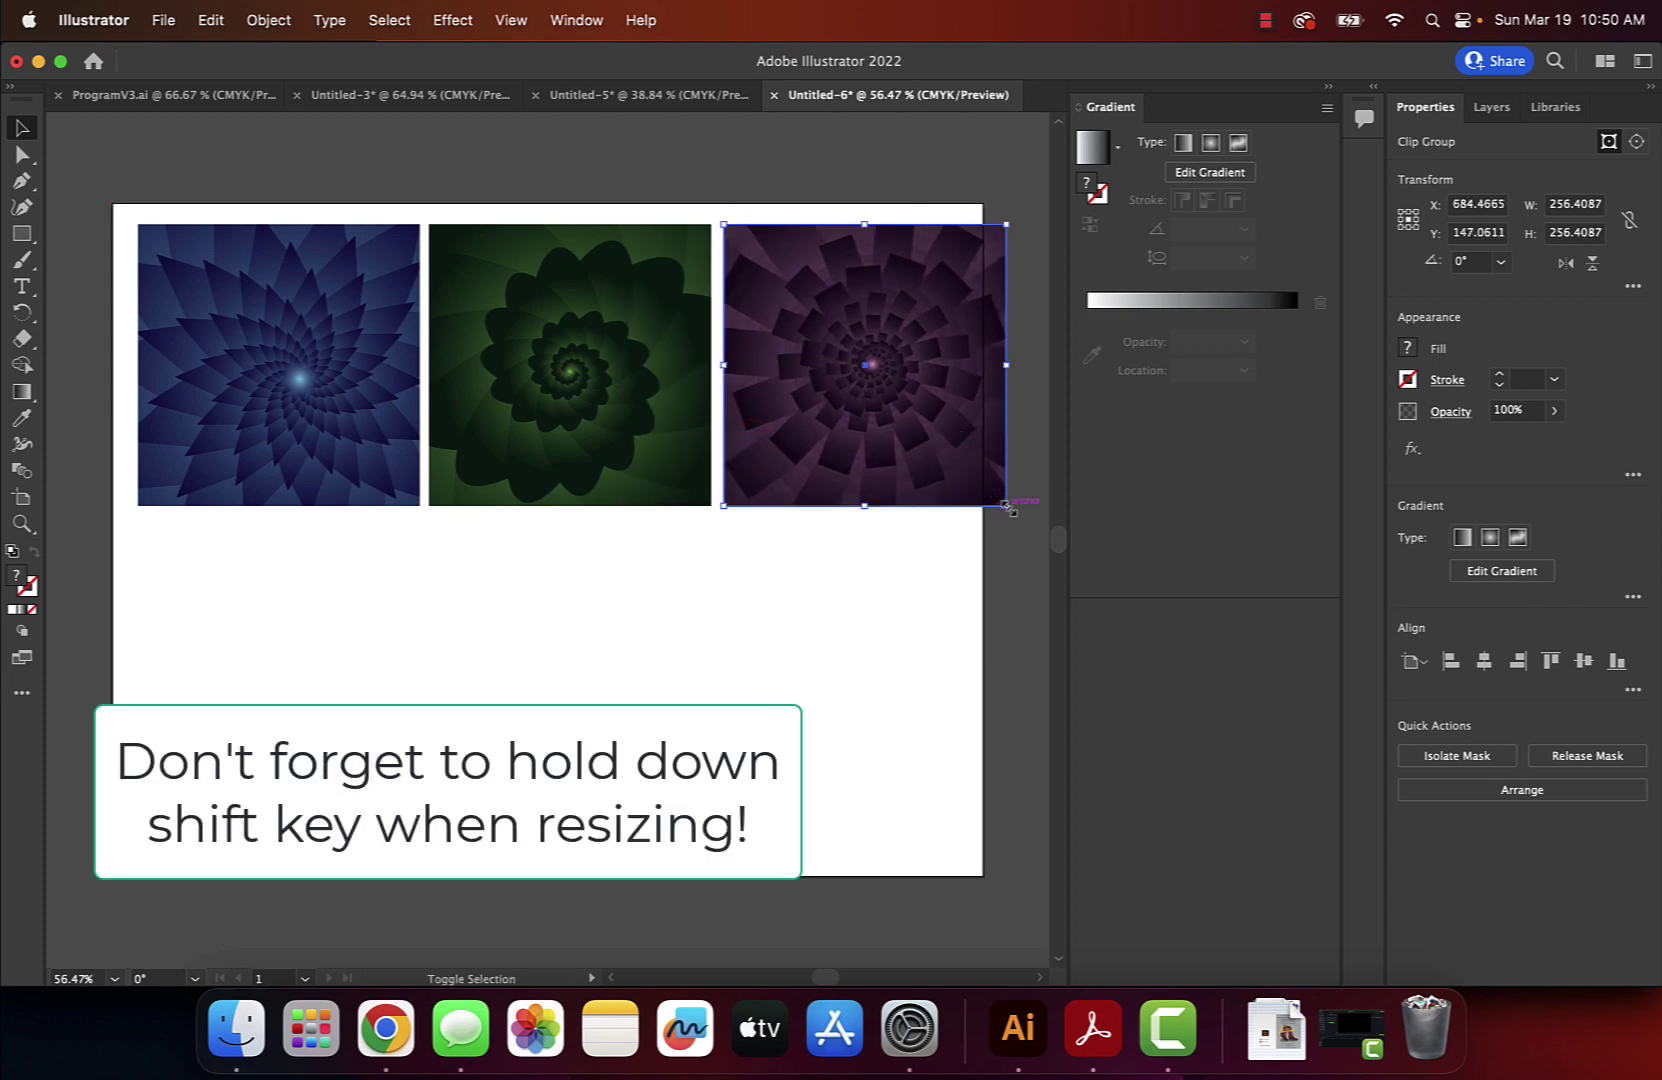
left_click_drag(1007, 507, 972, 494)
Shrink the green design proportionally to about 219 pt square, keeping it beside the purple design.
left_click(691, 490)
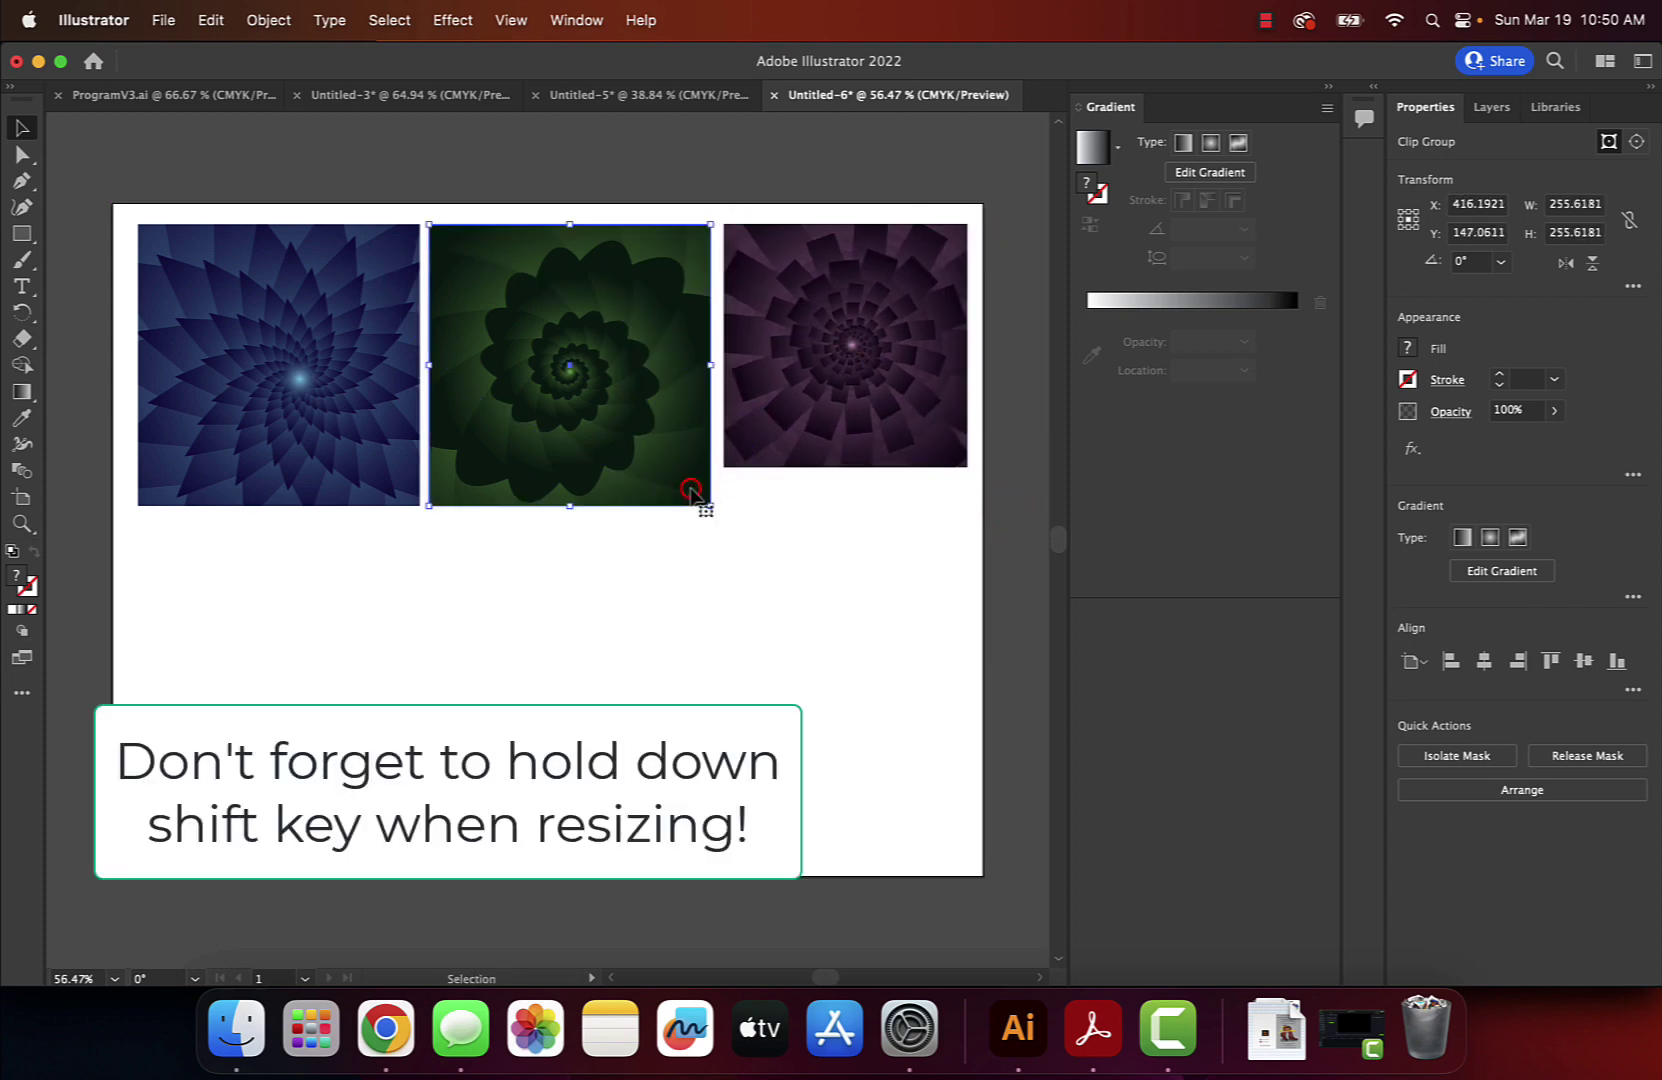
left_click_drag(709, 504, 675, 446)
left_click_drag(685, 444, 686, 449)
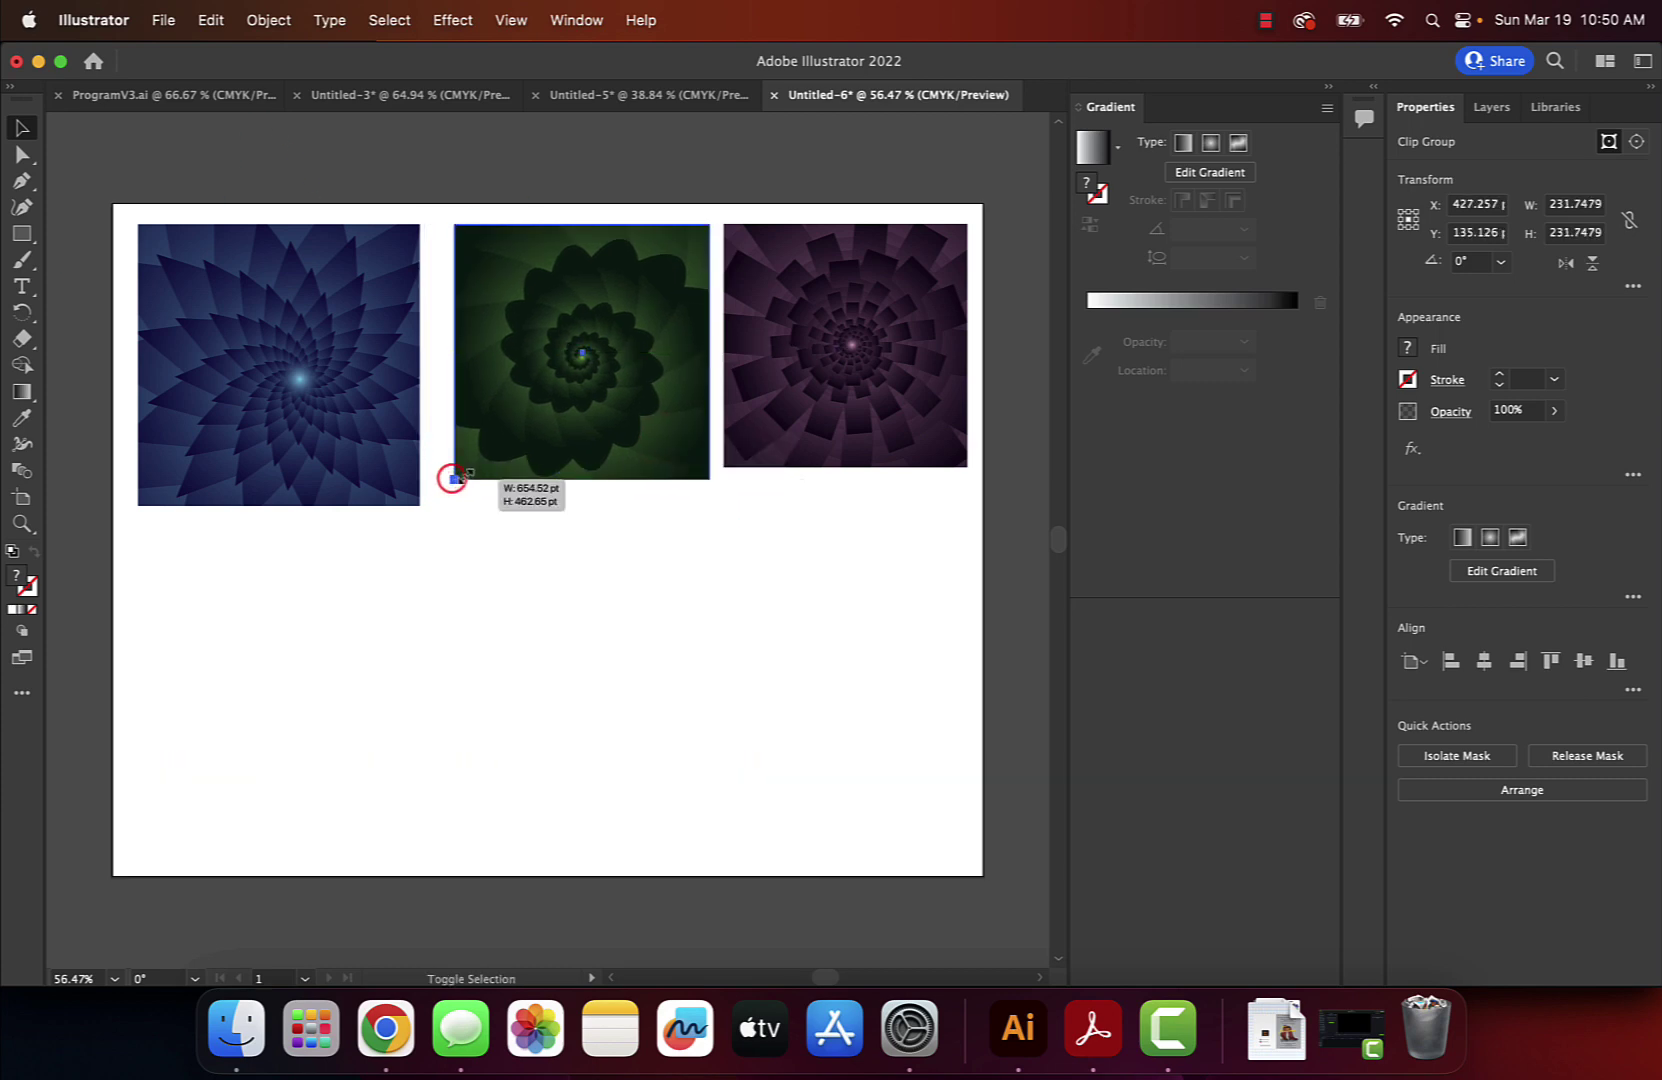
left_click_drag(451, 479, 468, 478)
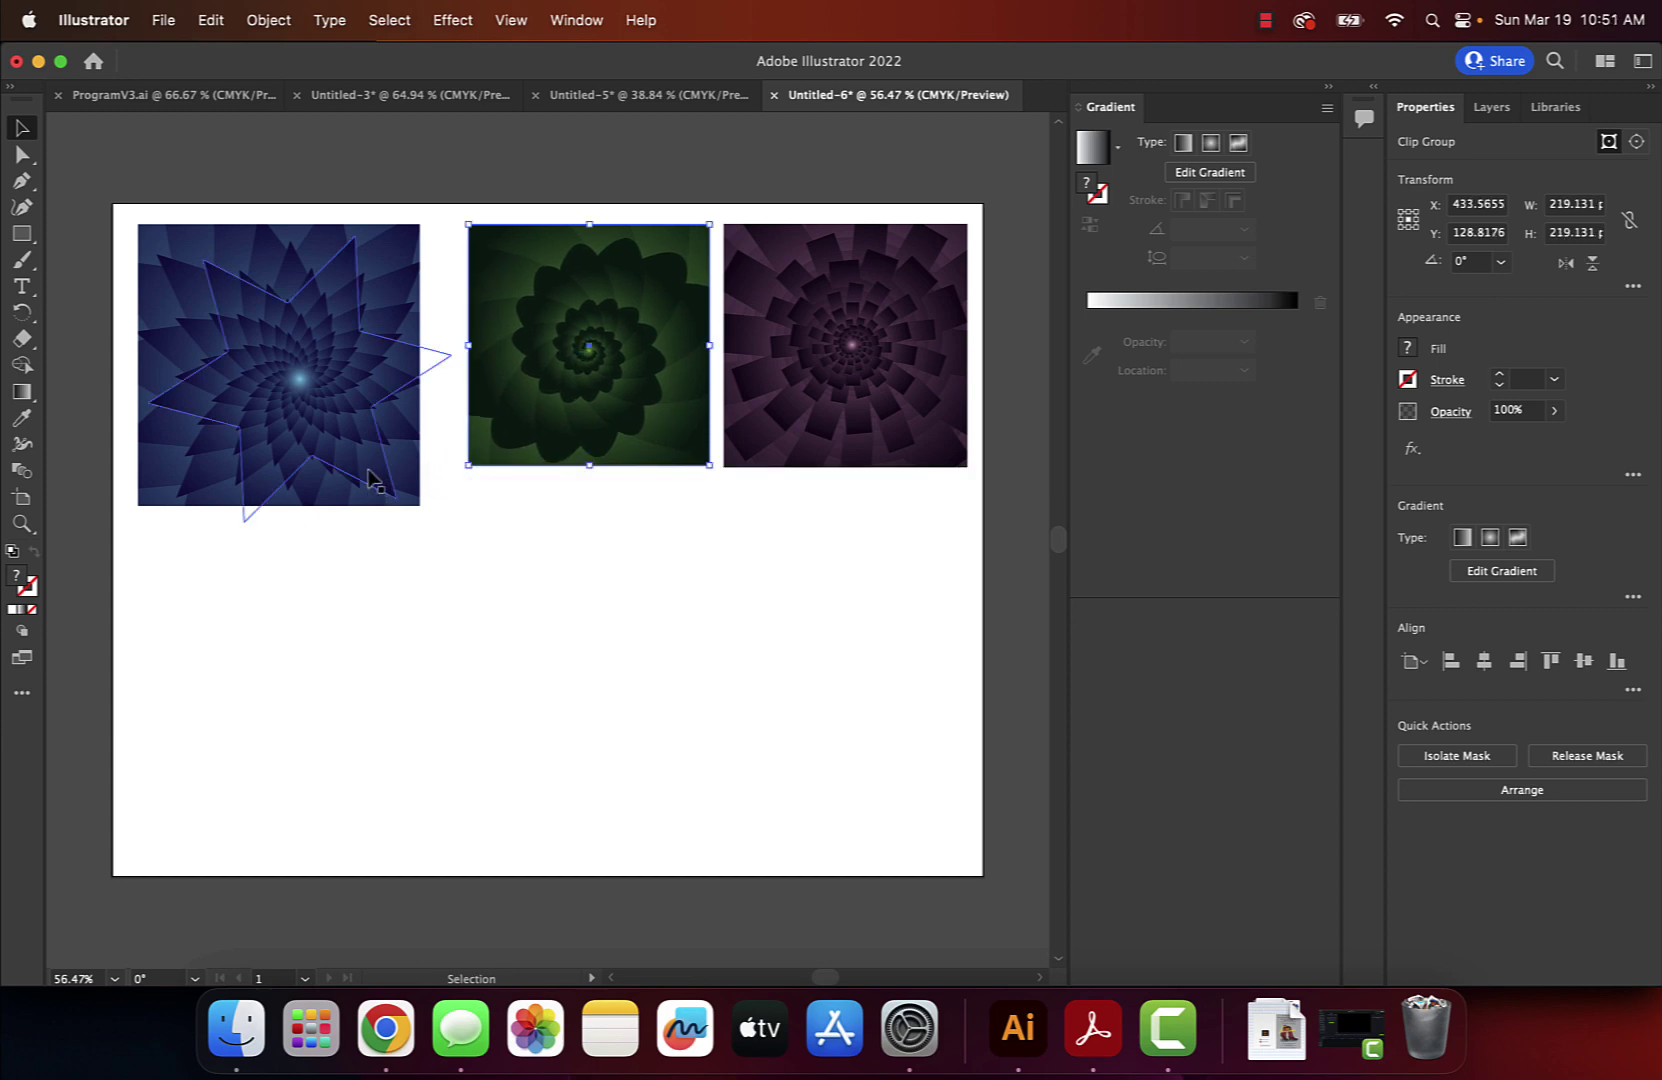
Shrink the blue design proportionally to about 221 pt square and place it just left of the green design.
left_click(372, 466)
left_click_drag(136, 509, 186, 461)
left_click_drag(220, 369, 256, 378)
left_click_drag(221, 460, 213, 467)
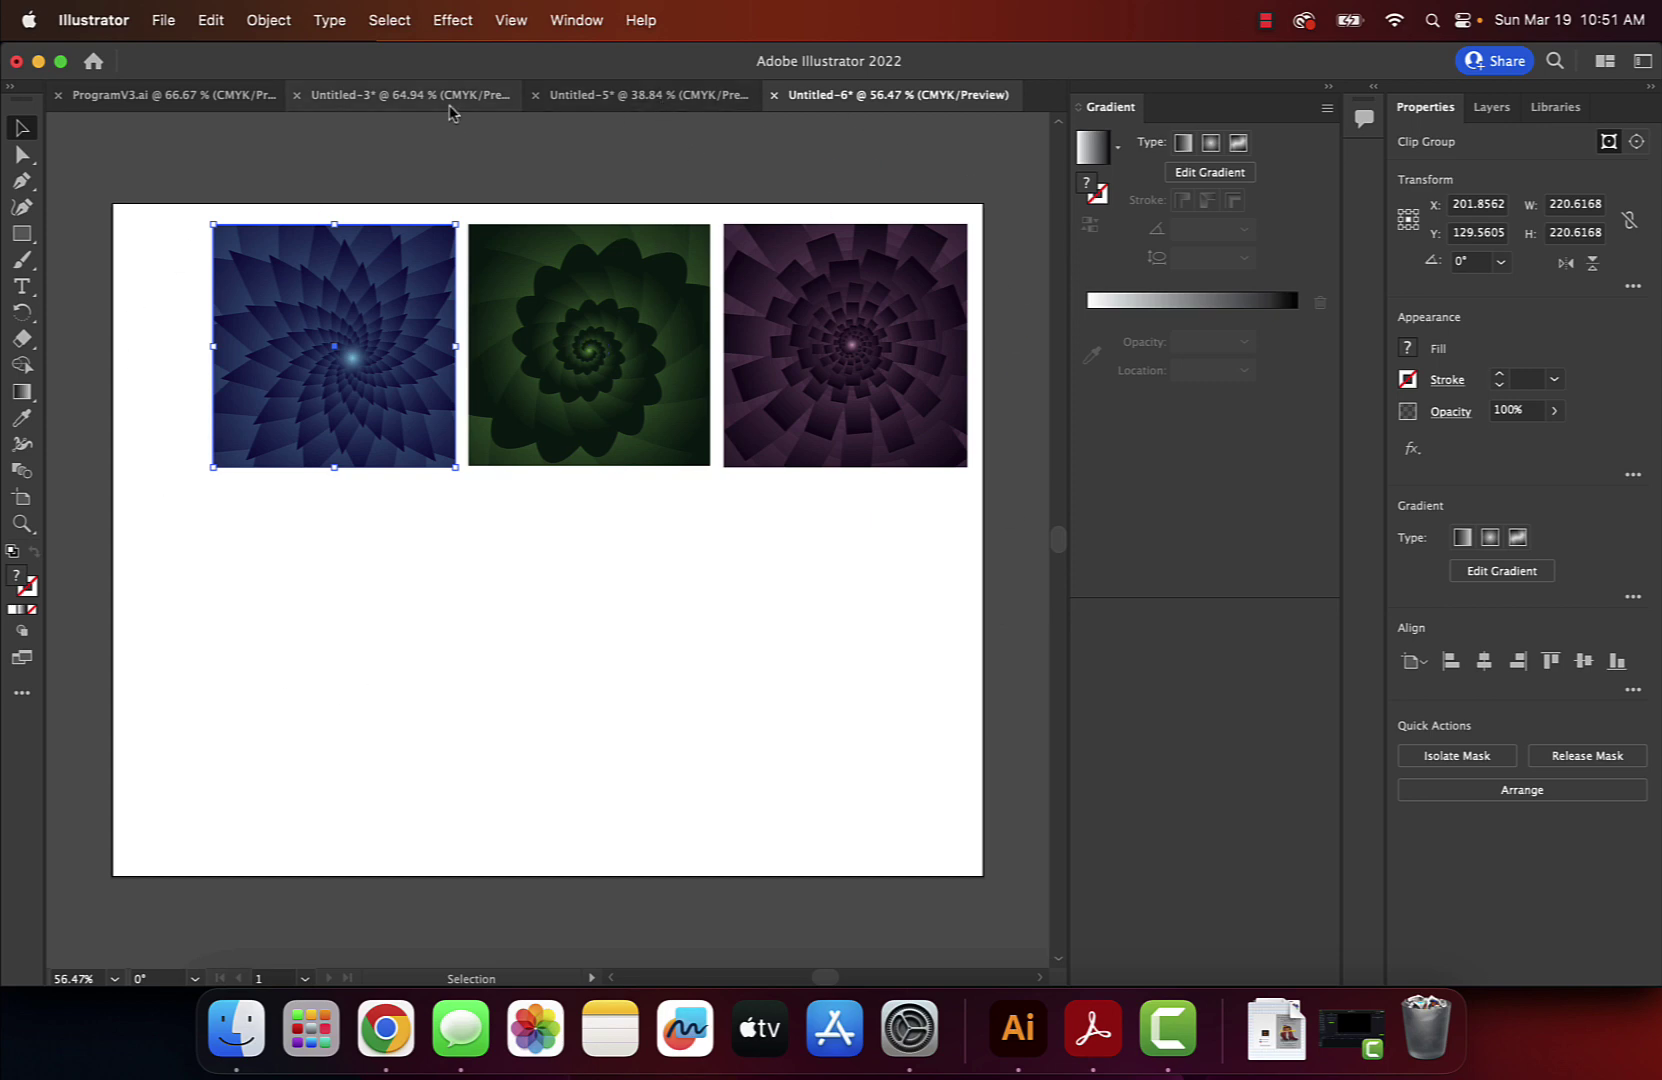
Examine the arrangement and margins of the finished six-design layout in the Untitled-3 document, and return to Untitled-6.
left_click(449, 104)
scroll(823, 605, "right", 3)
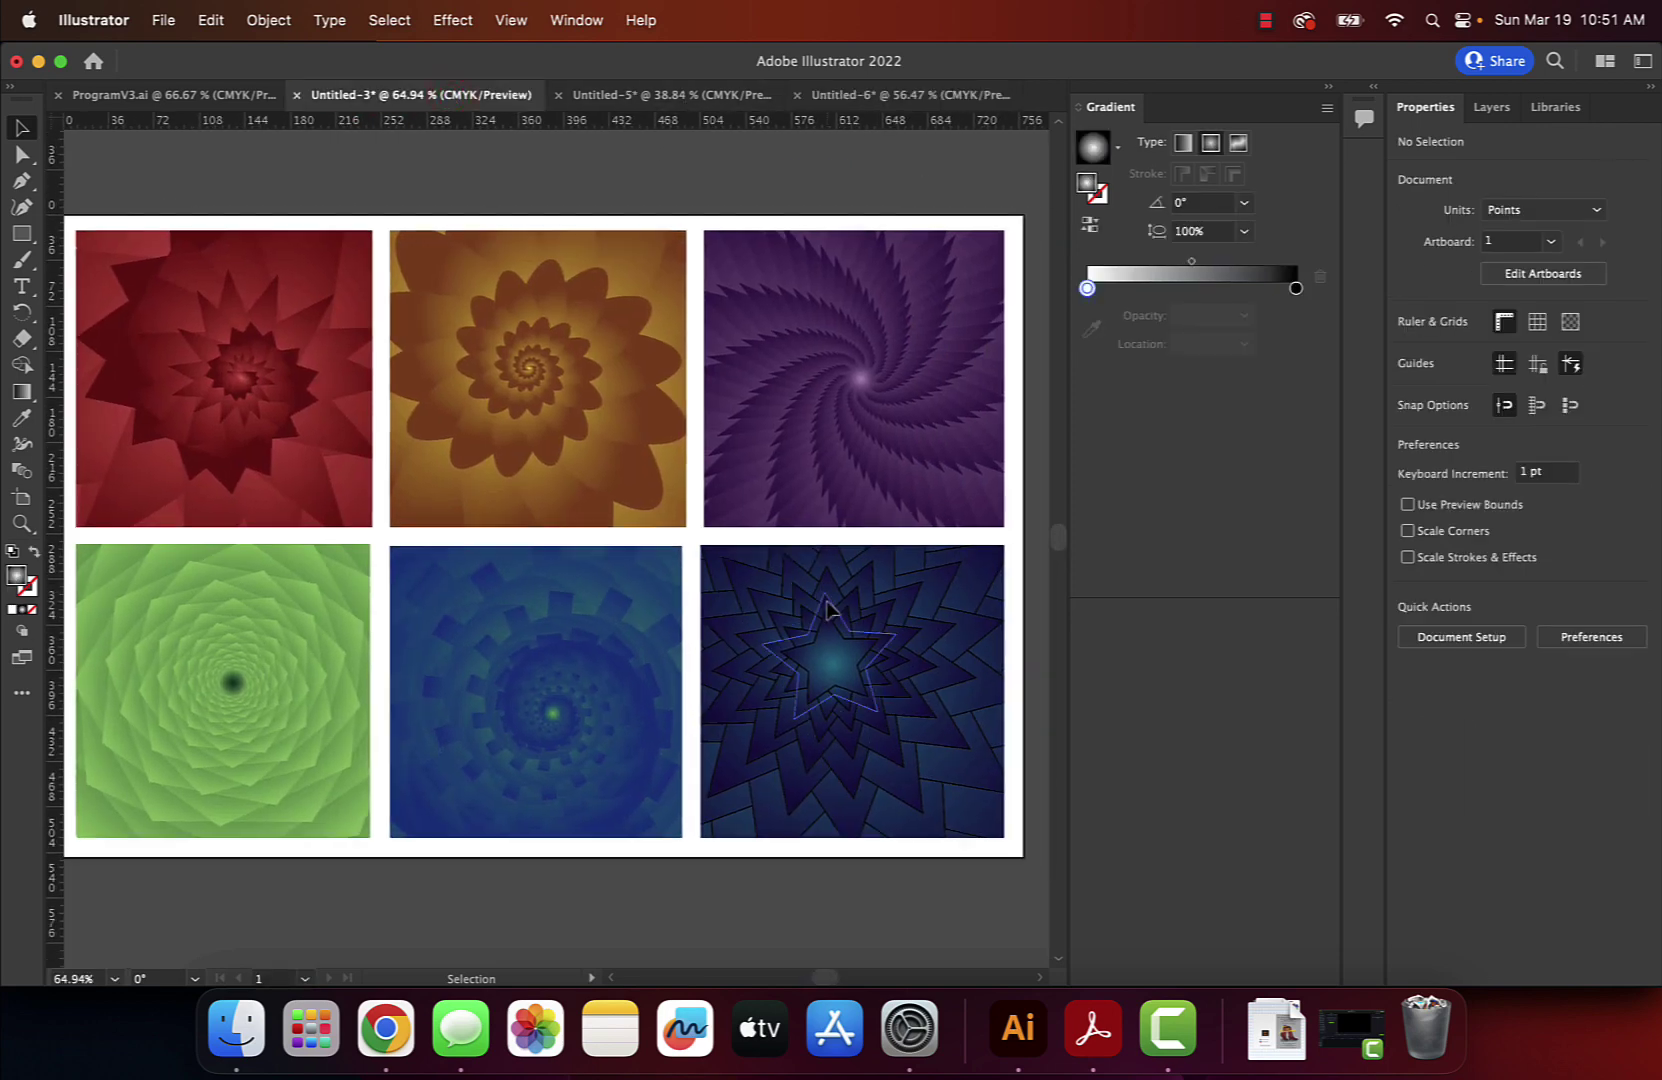
scroll(826, 610, "up", 2)
scroll(826, 610, "left", 2)
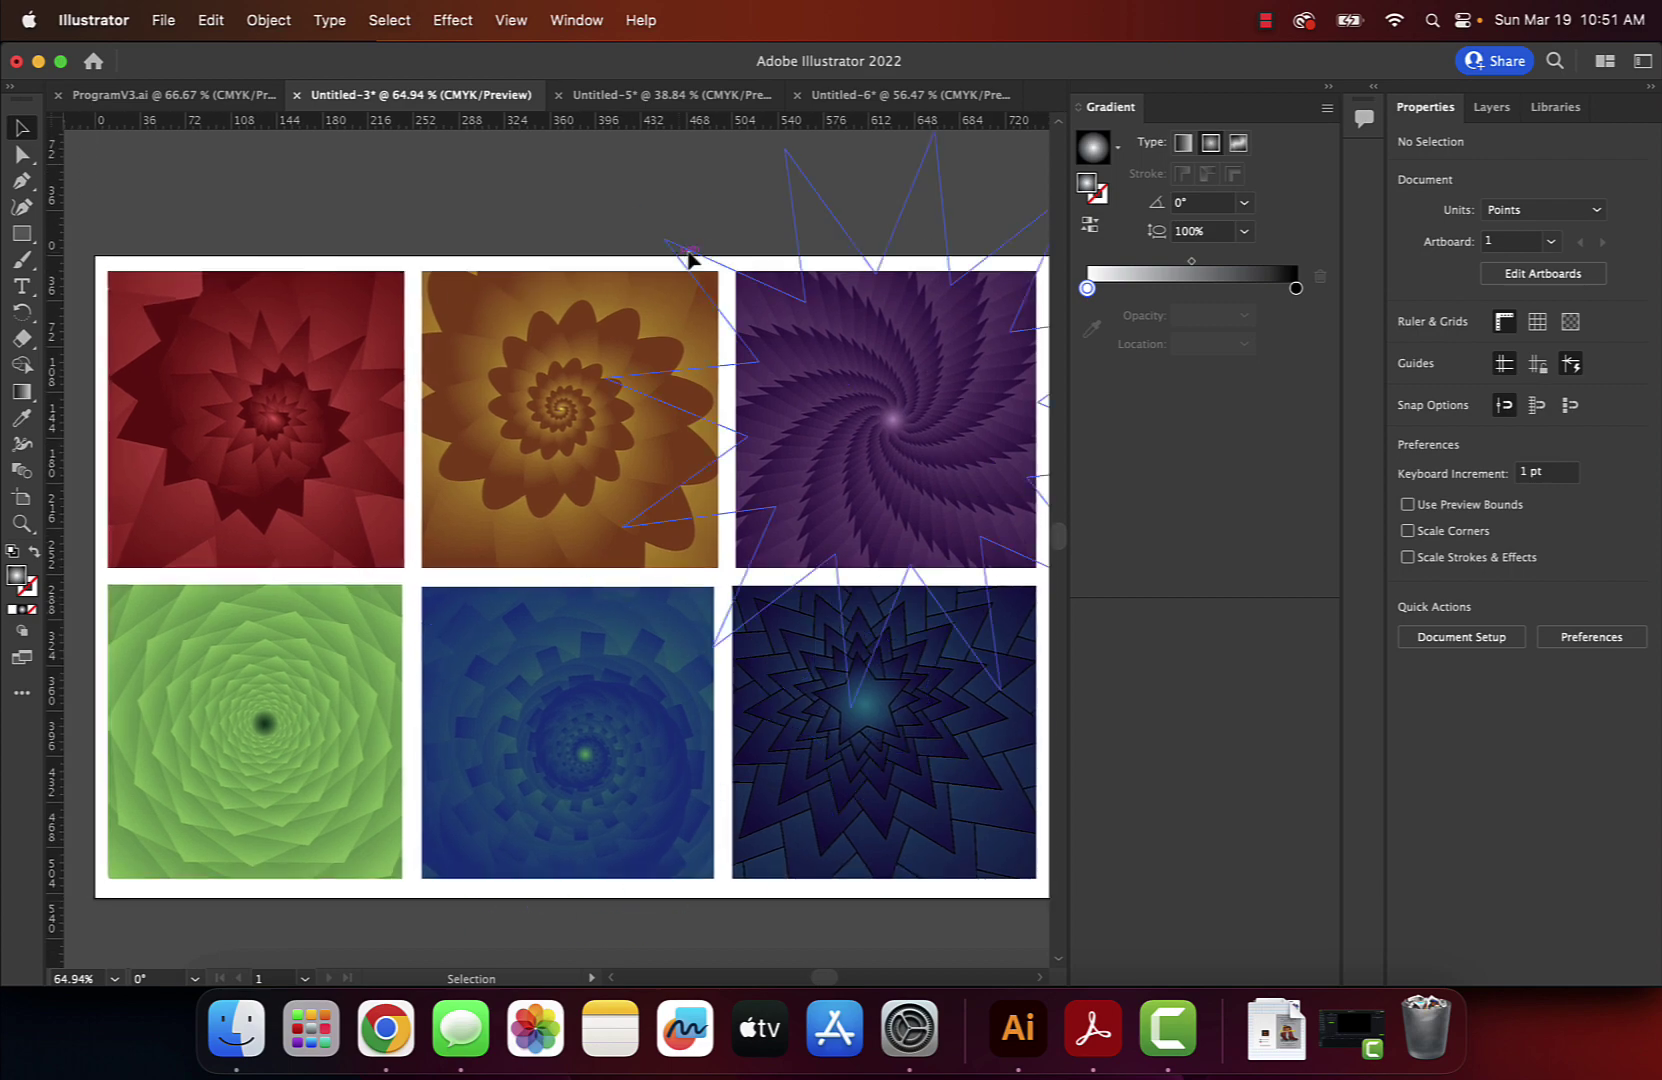
left_click(927, 96)
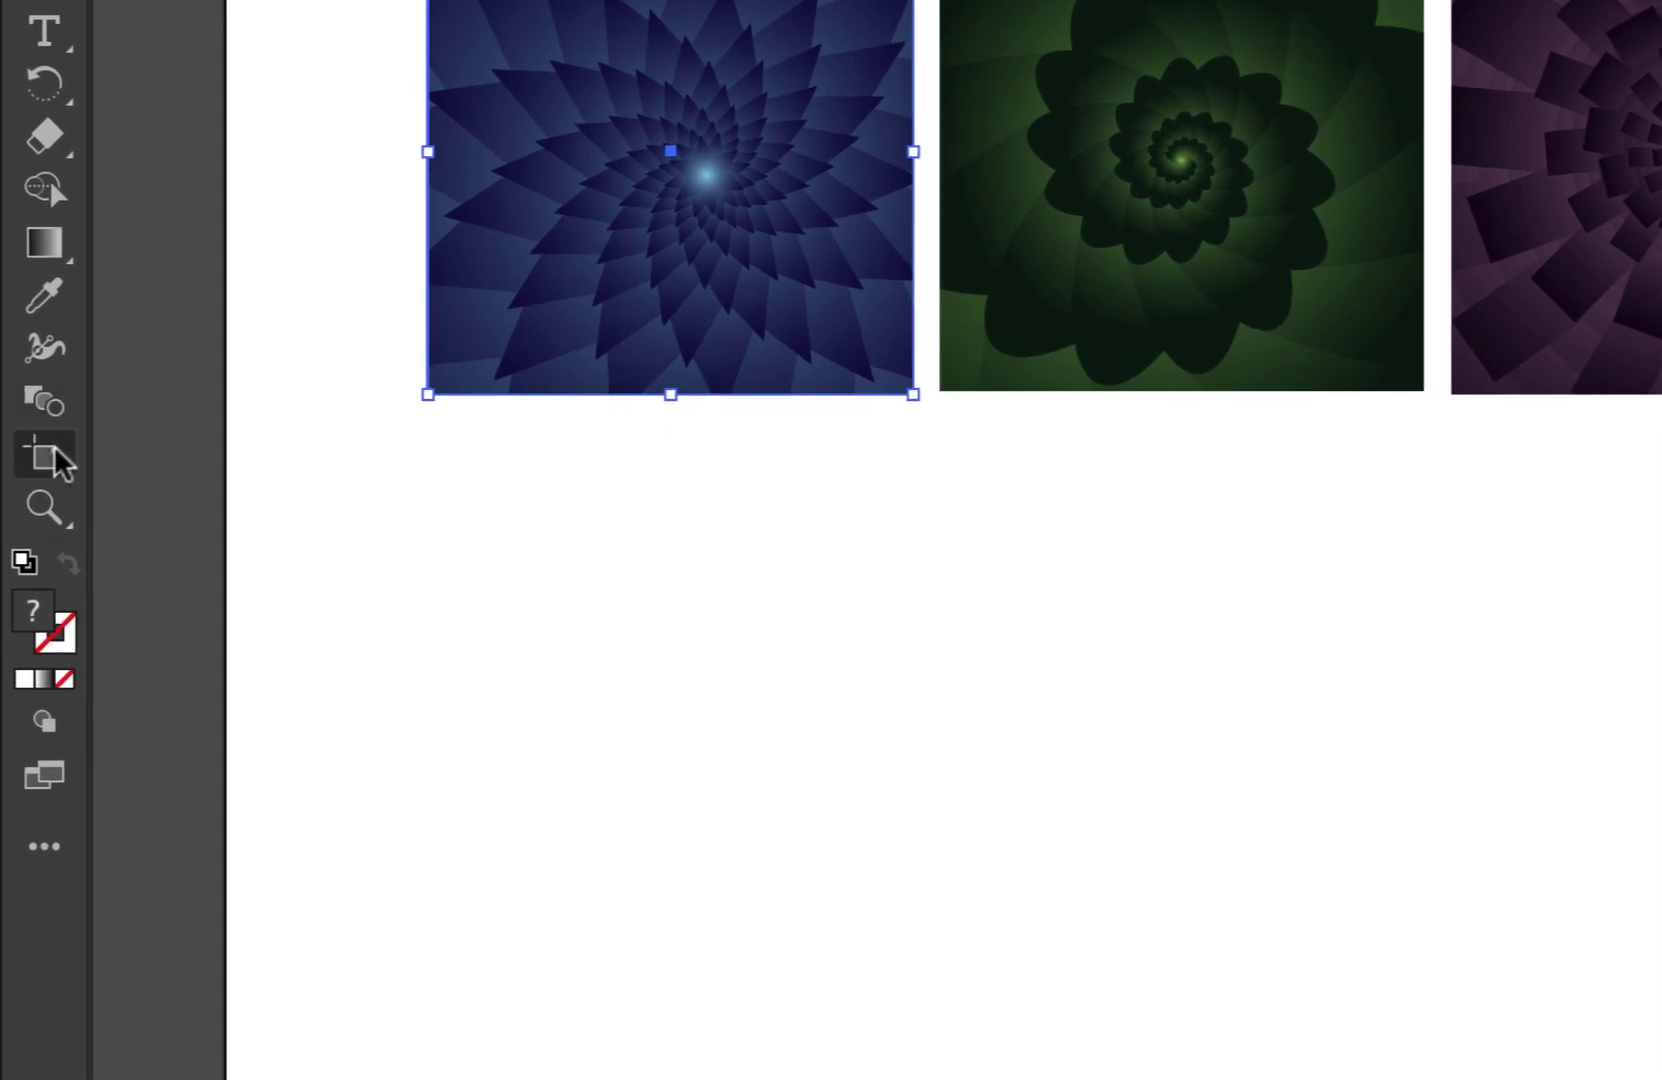
Resize the Untitled-6 artboard to about 722 x 488 pt by moving its left edge inward and its bottom edge up.
left_click(47, 456)
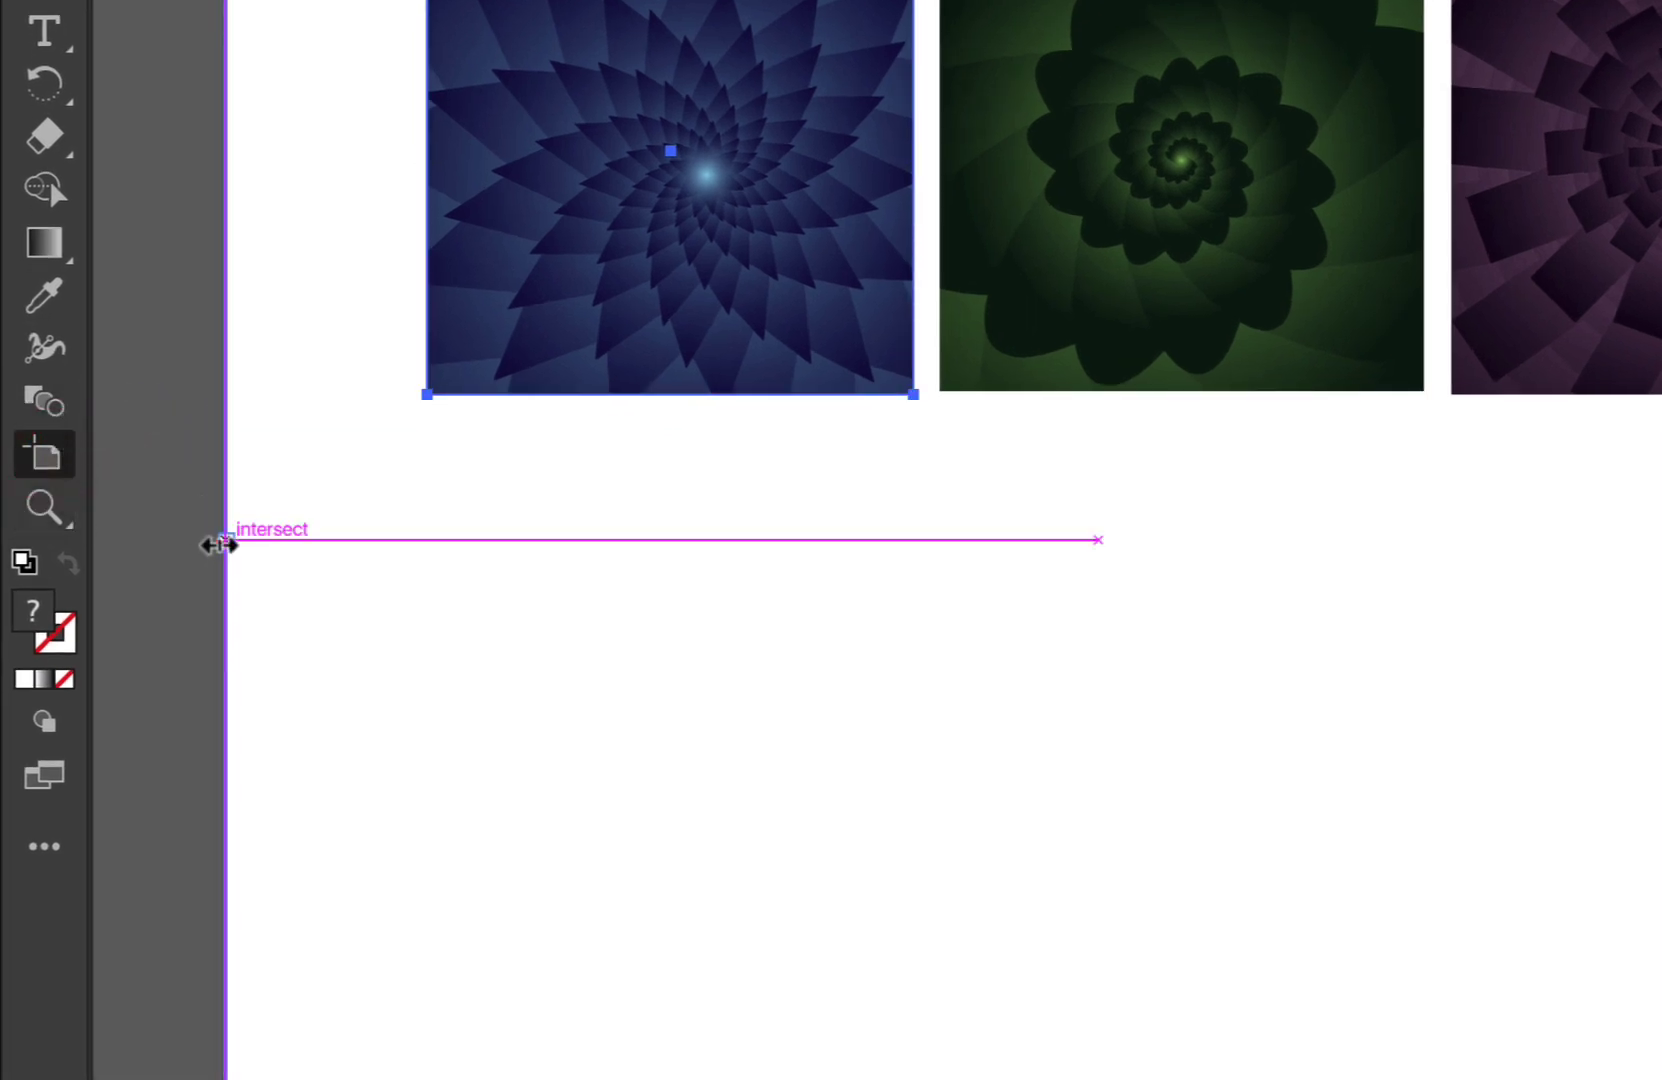
left_click_drag(218, 543, 378, 582)
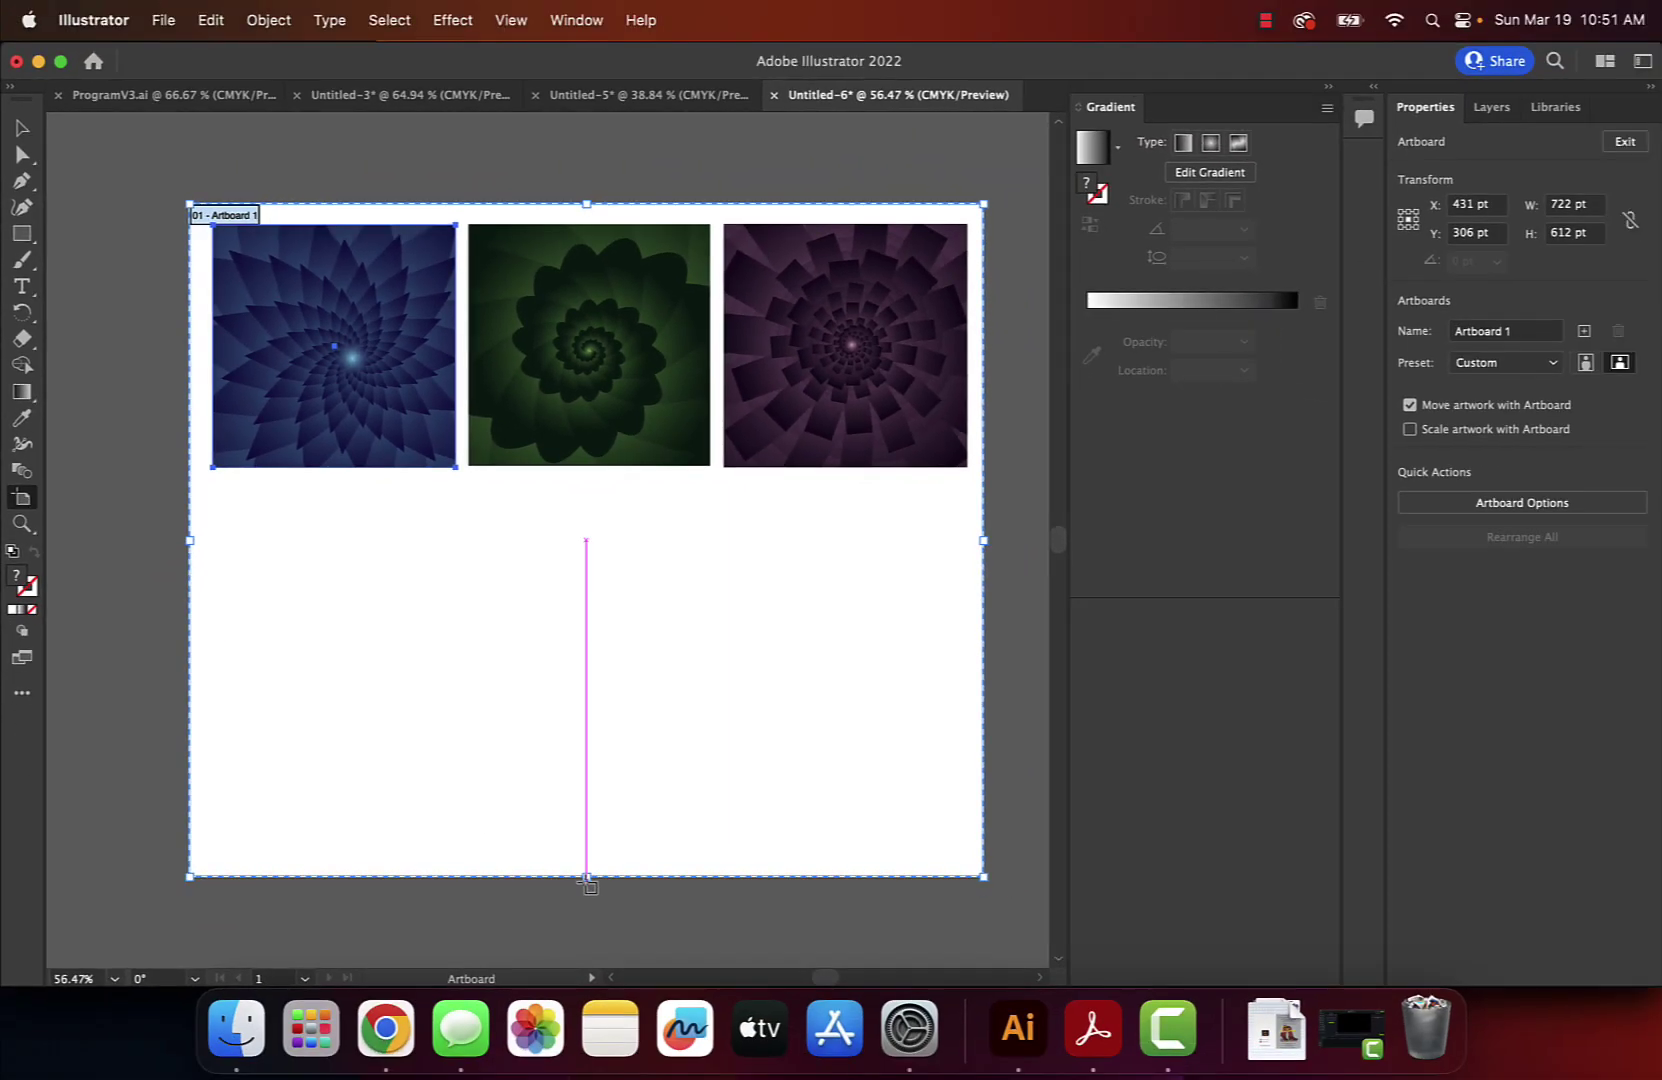
mouse_move(587, 877)
left_mouse_down()
mouse_move(590, 726)
mouse_move(591, 741)
left_mouse_up()
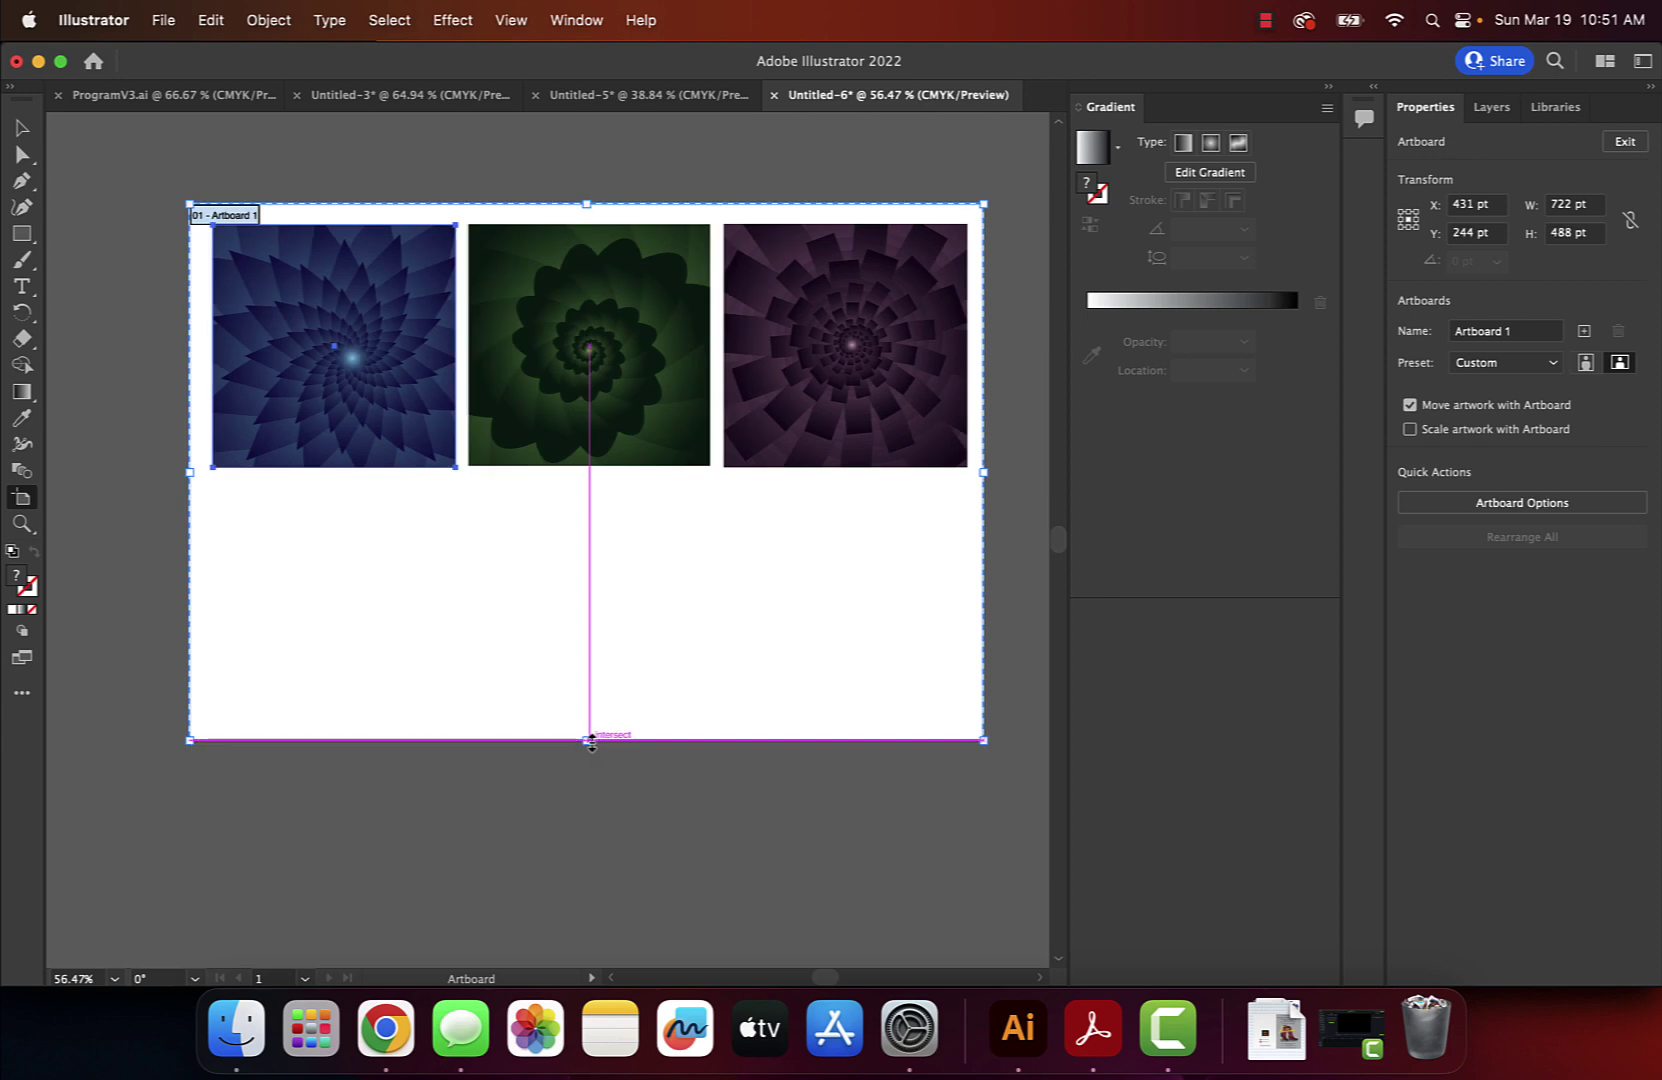
left_click(22, 132)
left_click(114, 187)
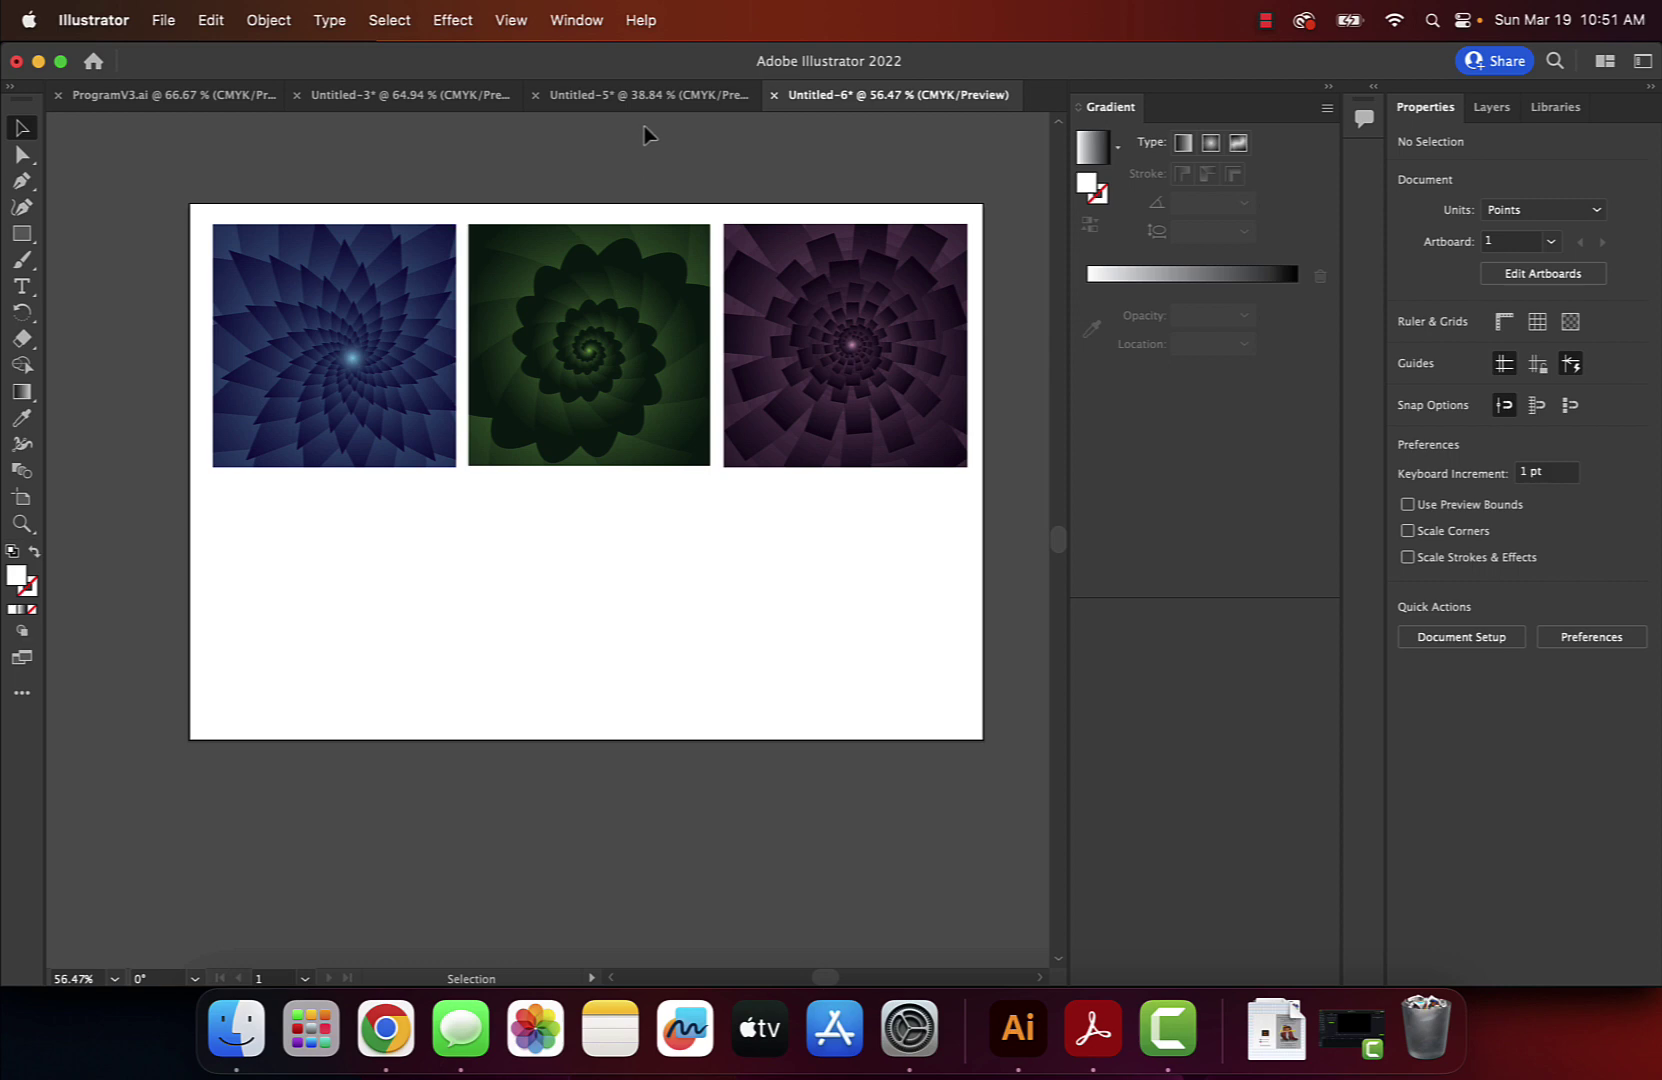
left_click(652, 97)
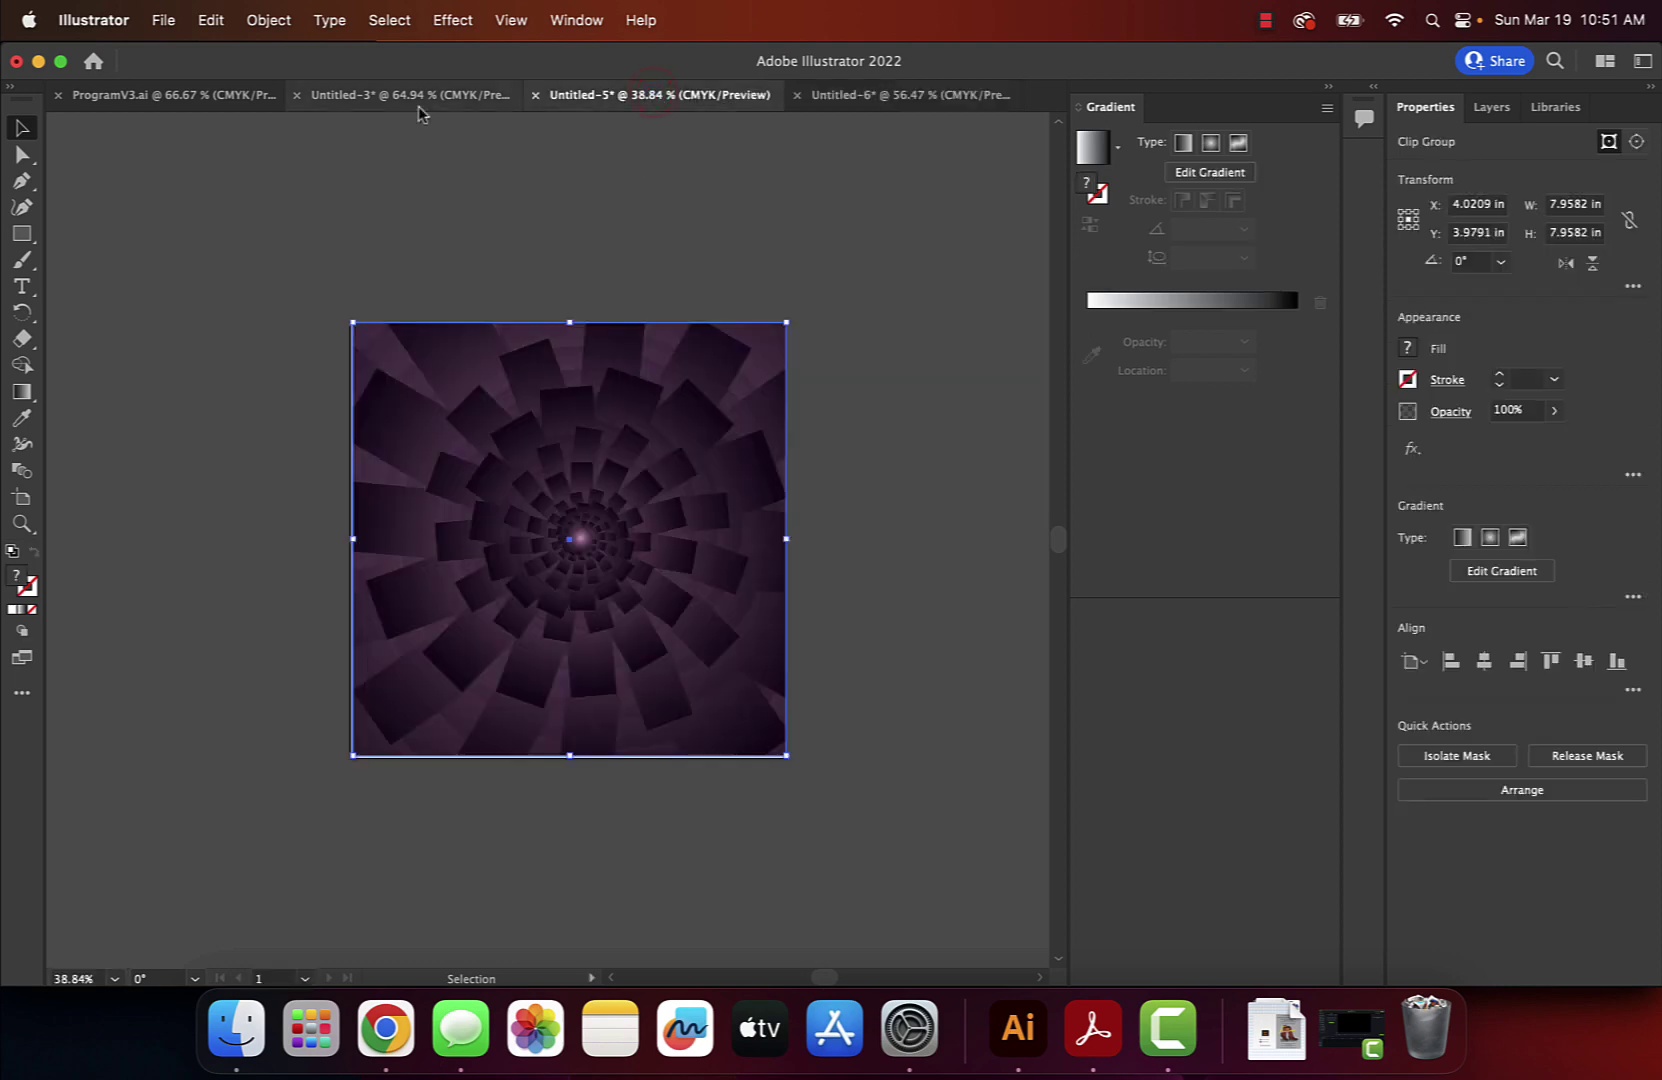
left_click(418, 100)
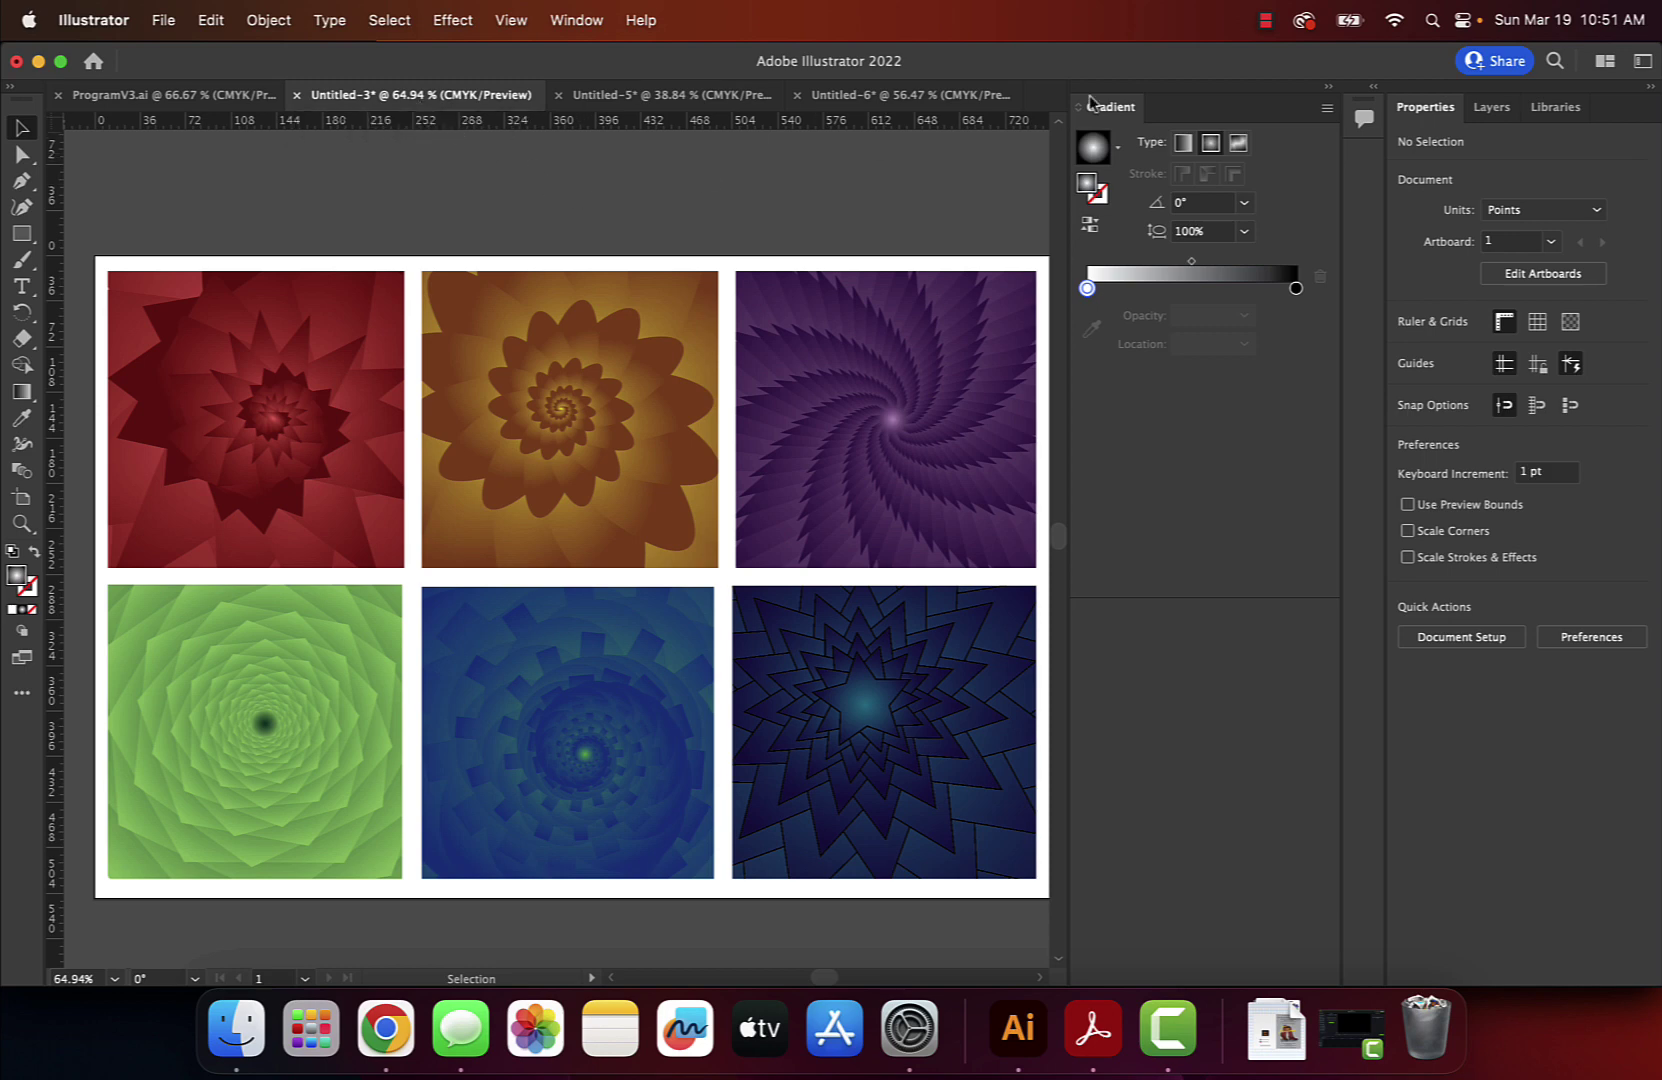
left_click(1266, 20)
left_click(1285, 60)
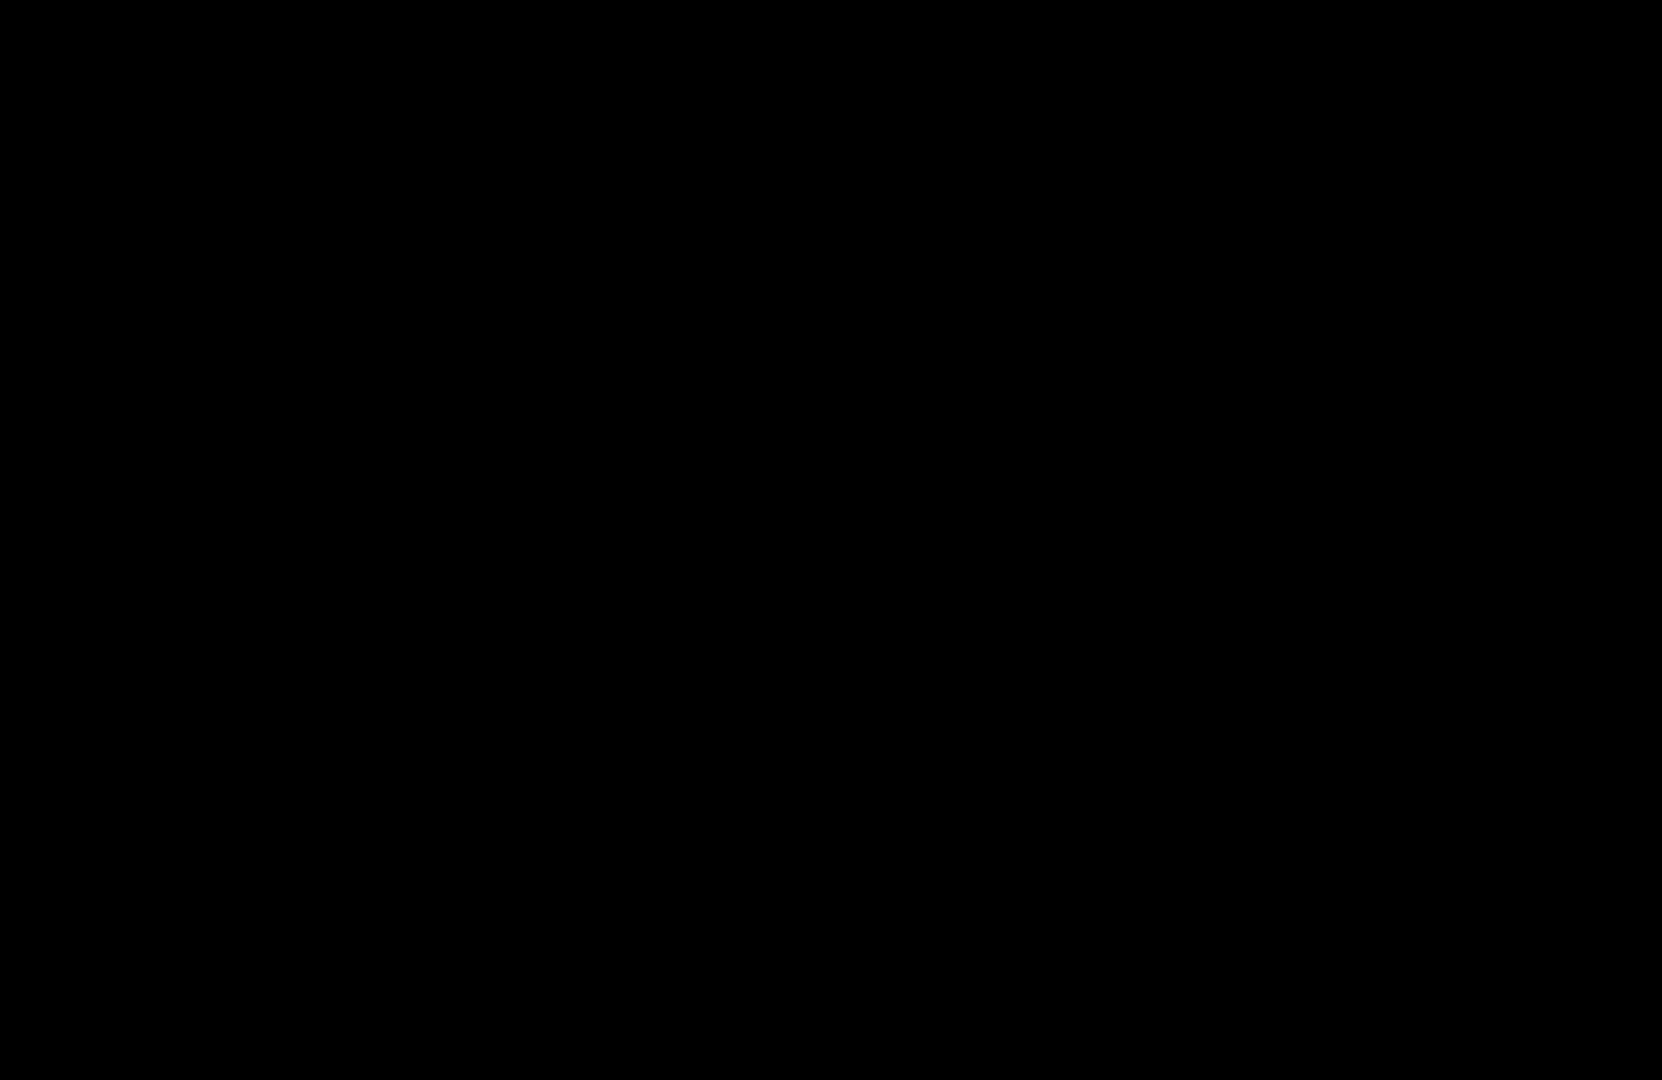